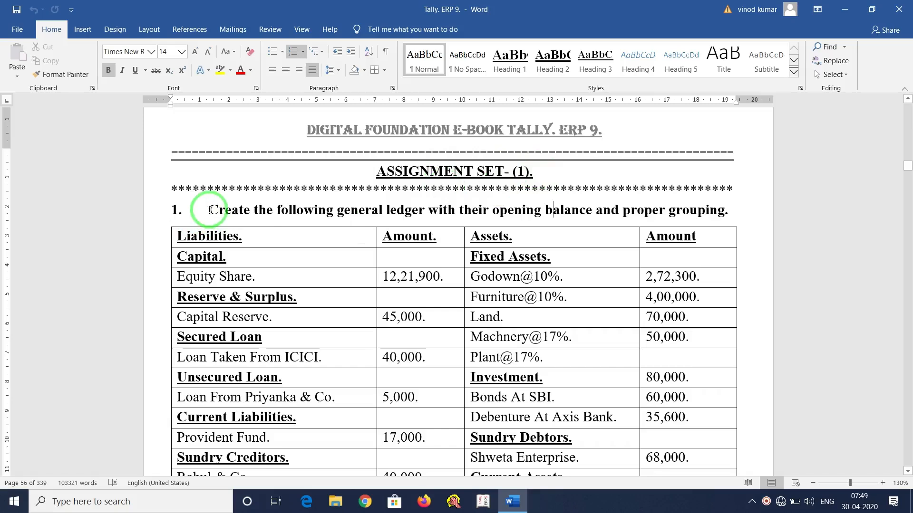
Highlight task 1's ledger-creation instruction, then just the words 'balance and proper grouping'.
click(210, 210)
drag(210, 210, 730, 210)
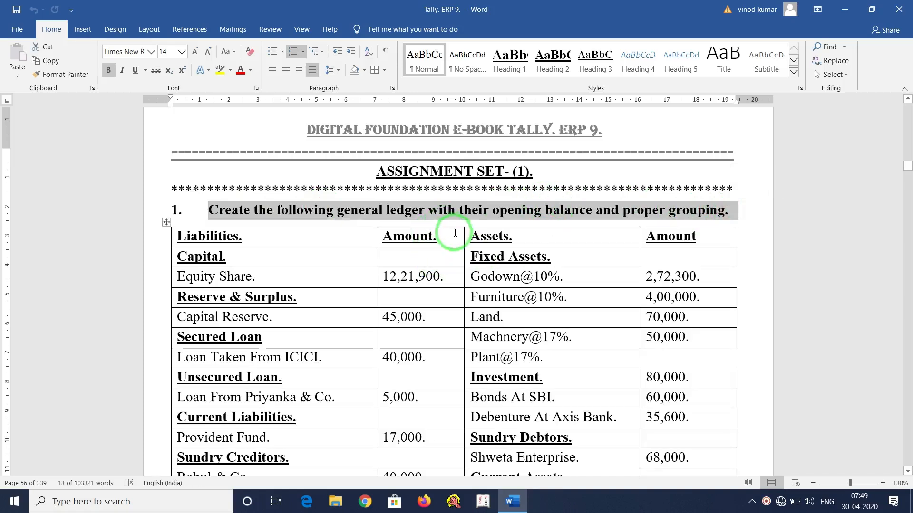
click(464, 211)
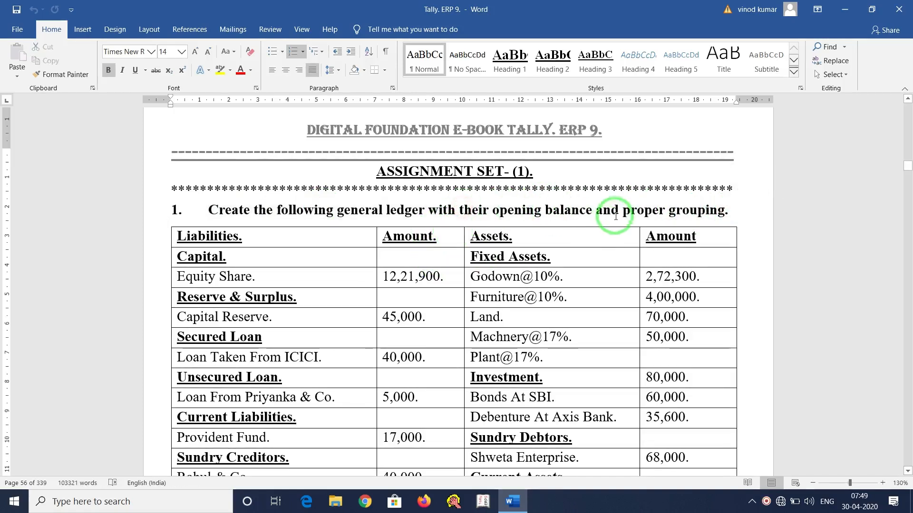
drag(550, 210, 722, 210)
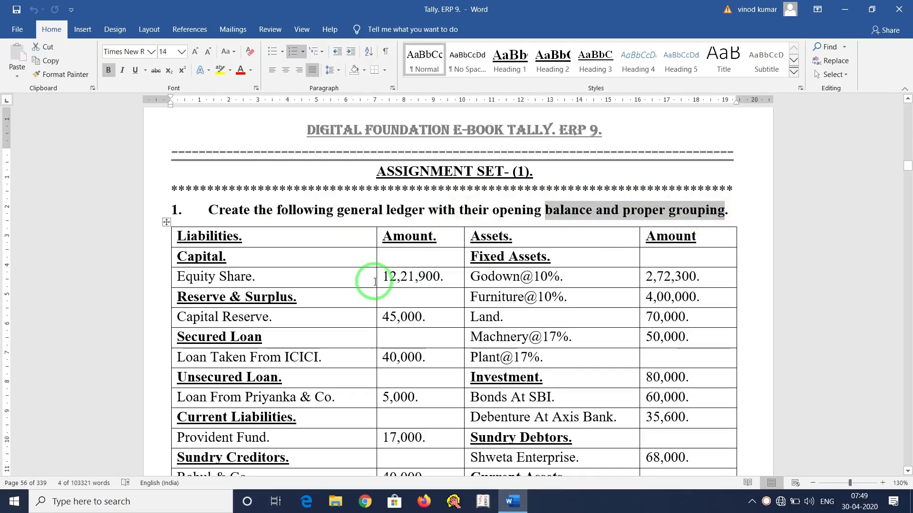
Scroll down and highlight the task 2 heading on creating the Mumbai and Chennai godowns.
scroll(380, 274, down, 4)
scroll(379, 271, down, 3)
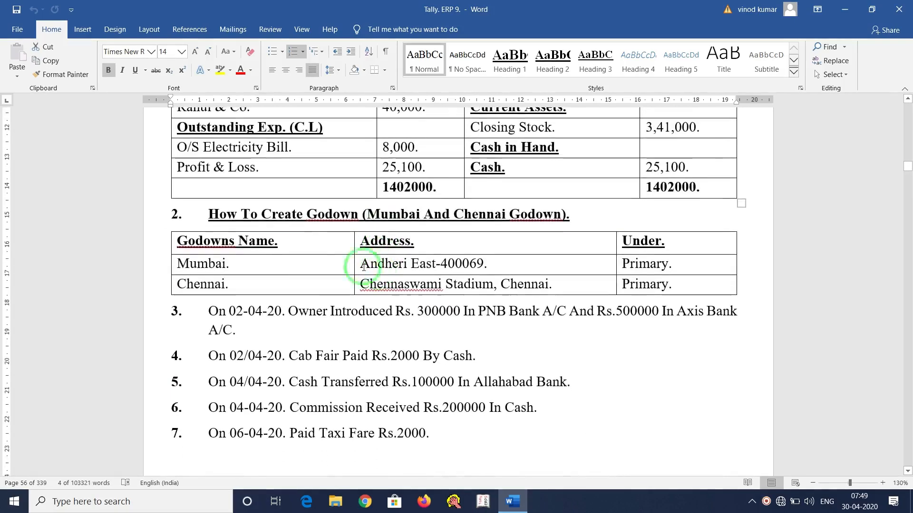
drag(209, 214, 588, 213)
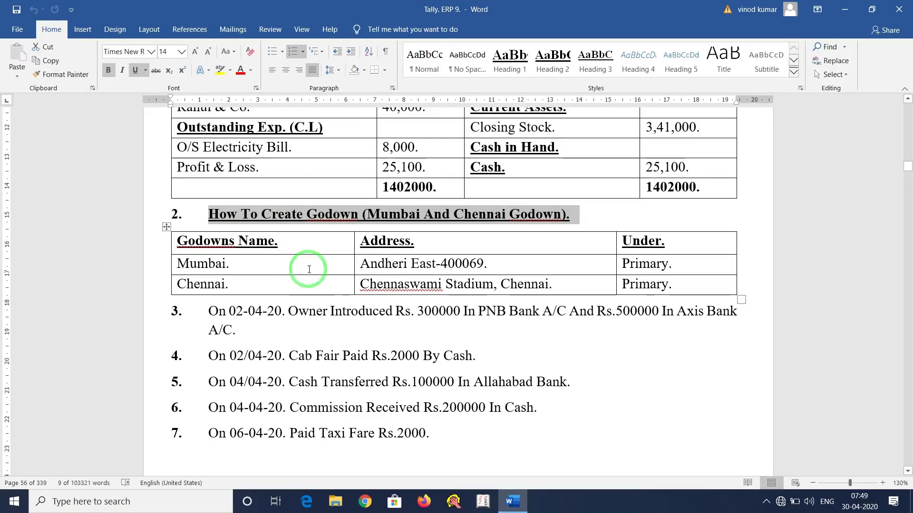
scroll(309, 267, down, 2)
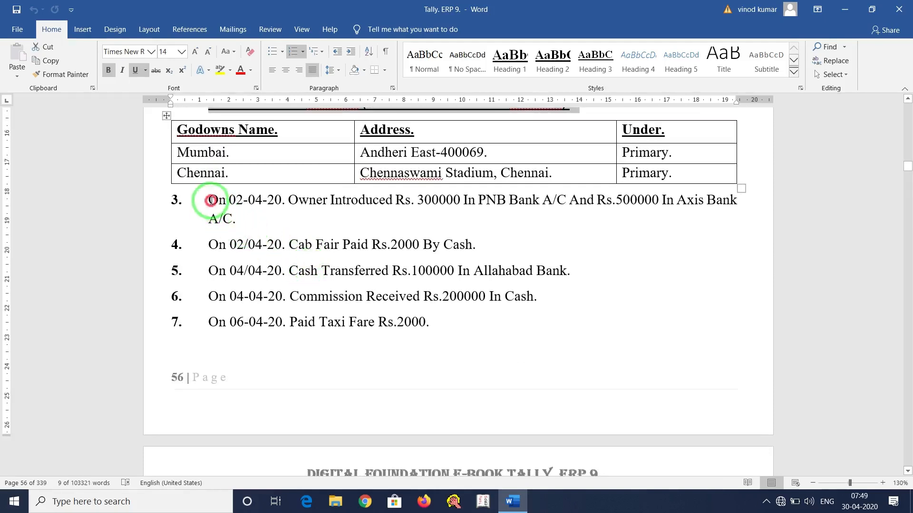
Highlight transaction 3 about the owner's bank deposits and scroll back through the transactions.
drag(211, 204, 253, 218)
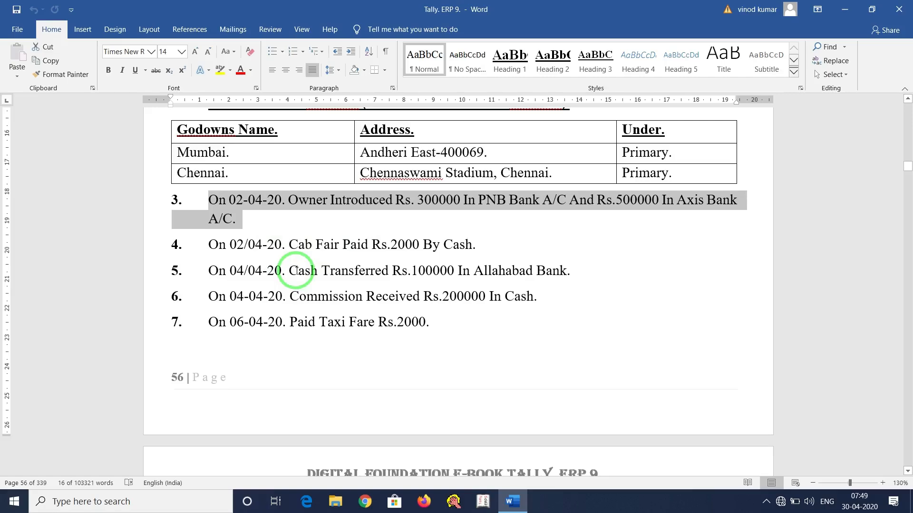
scroll(399, 271, down, 10)
scroll(398, 273, down, 10)
scroll(398, 276, up, 5)
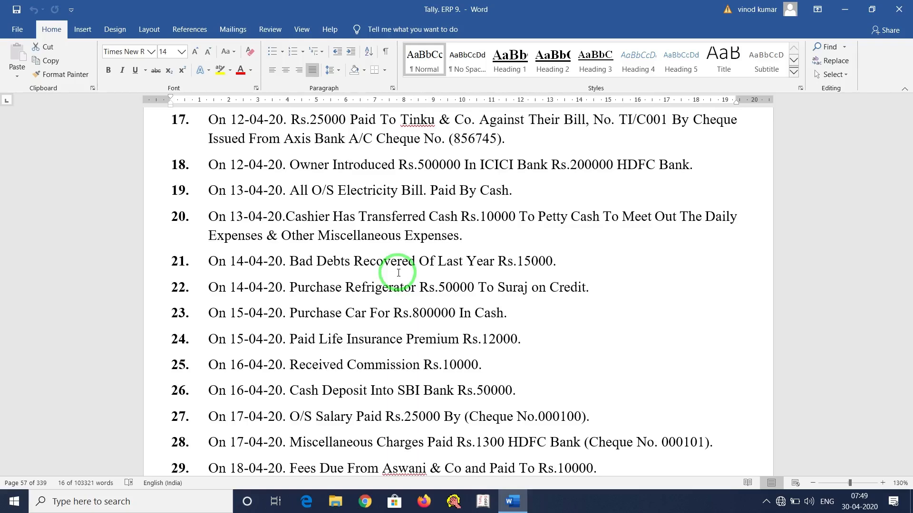
scroll(398, 273, up, 3)
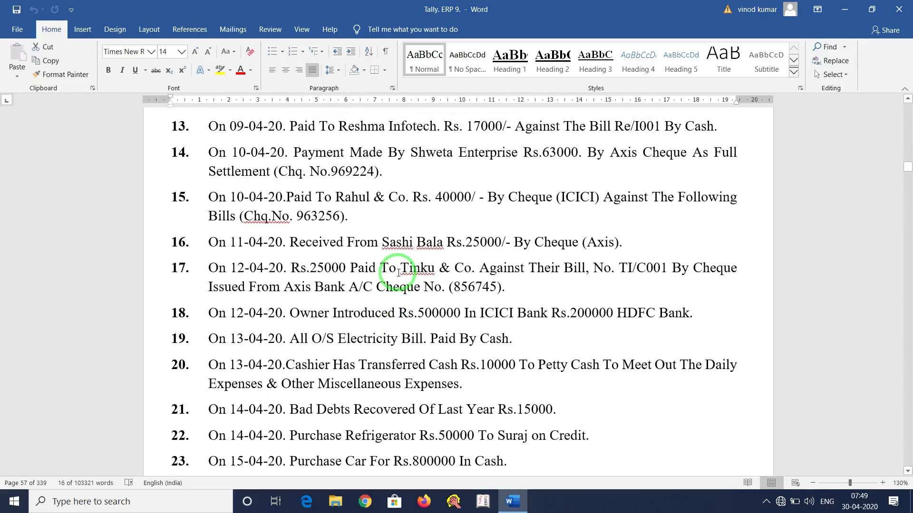
scroll(399, 273, up, 4)
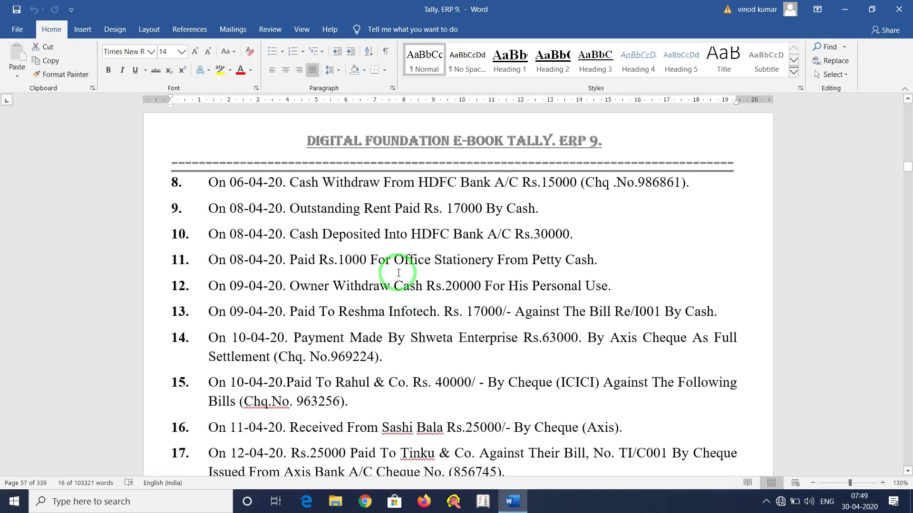
scroll(398, 273, up, 7)
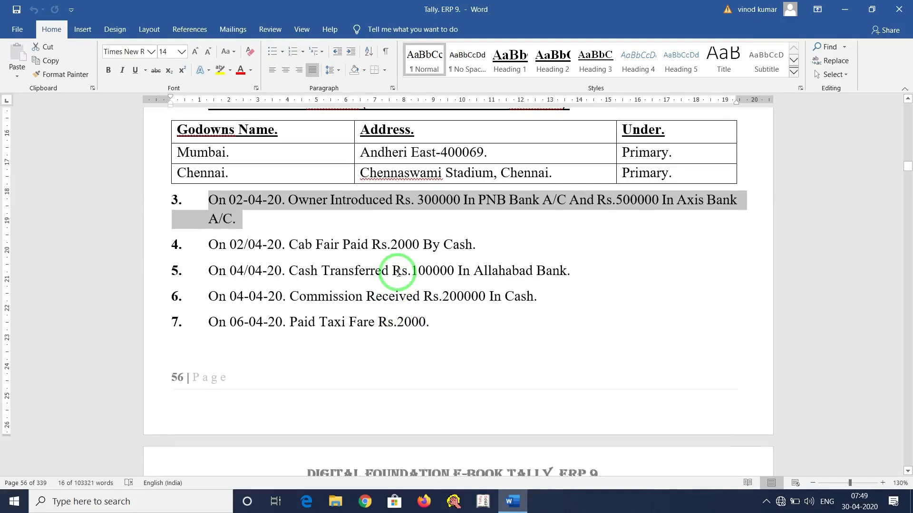
scroll(398, 272, up, 7)
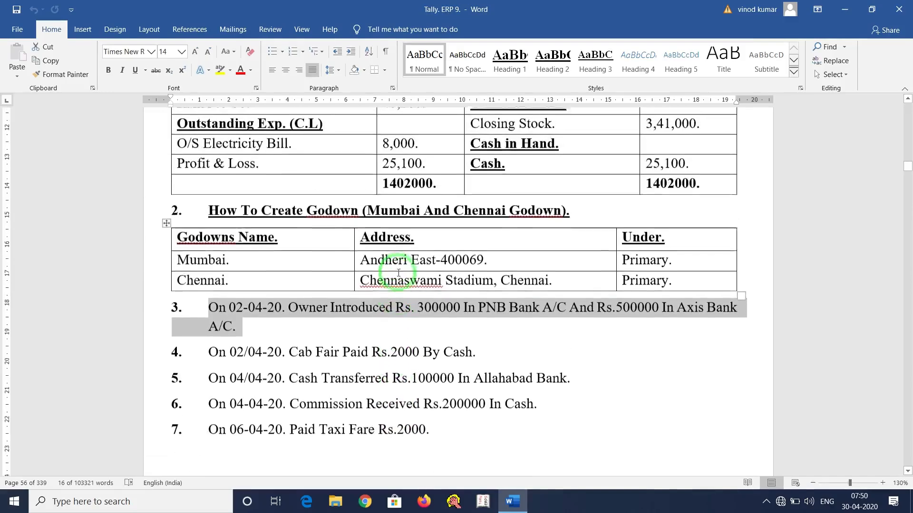
scroll(398, 273, up, 1)
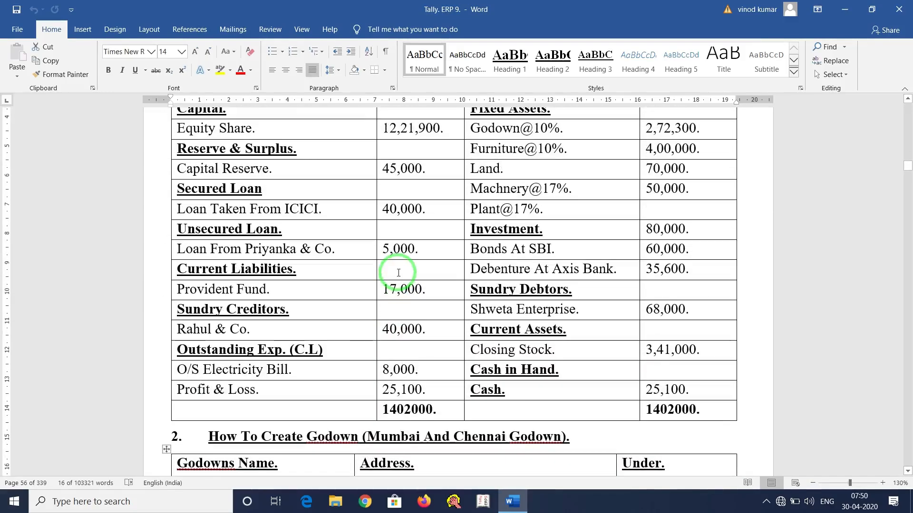
Scroll down until Chapter 8, Various Management Voucher Entry, is near the top.
scroll(399, 273, down, 9)
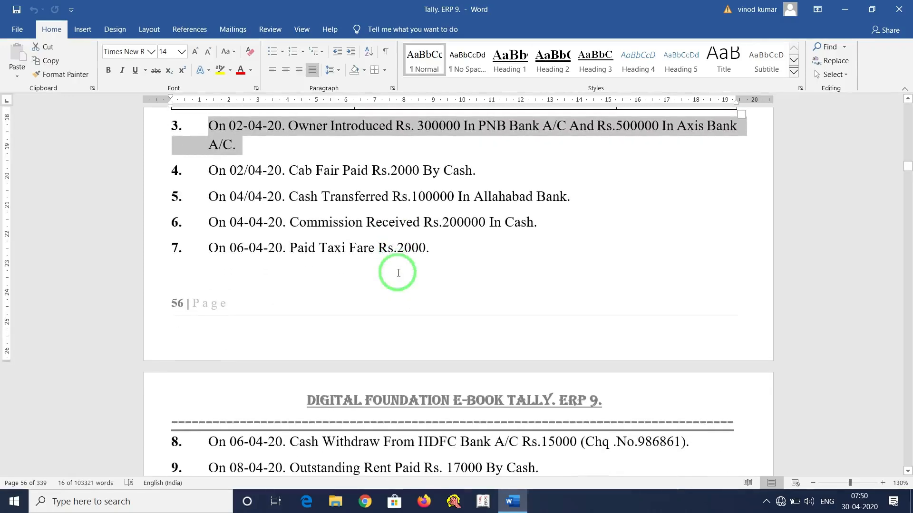
scroll(398, 273, down, 9)
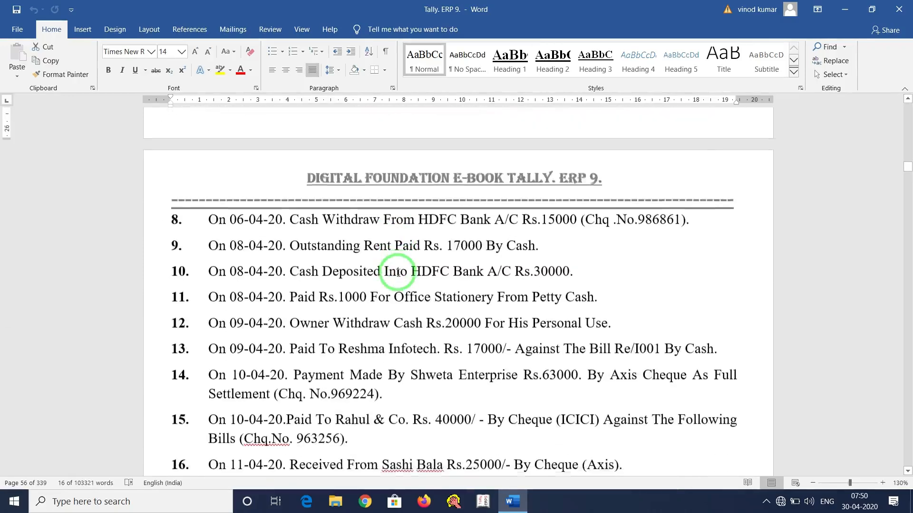
scroll(398, 273, down, 7)
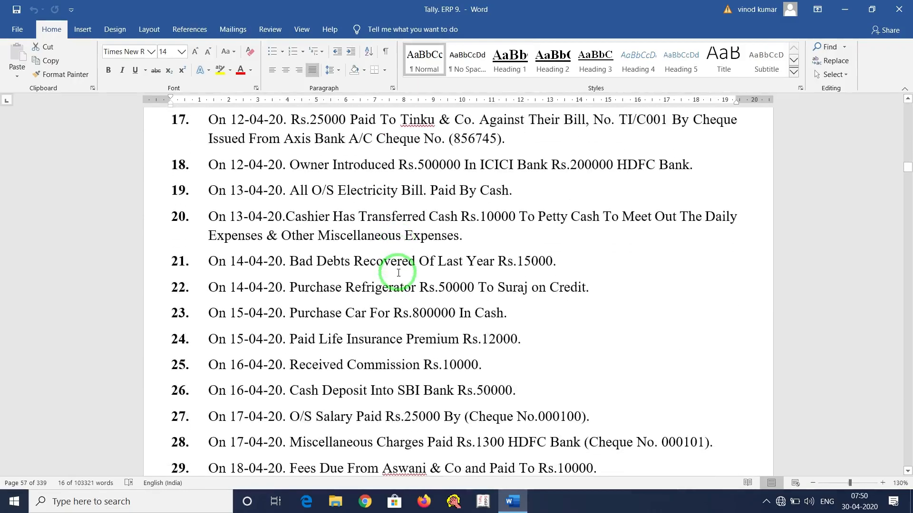
scroll(398, 273, down, 3)
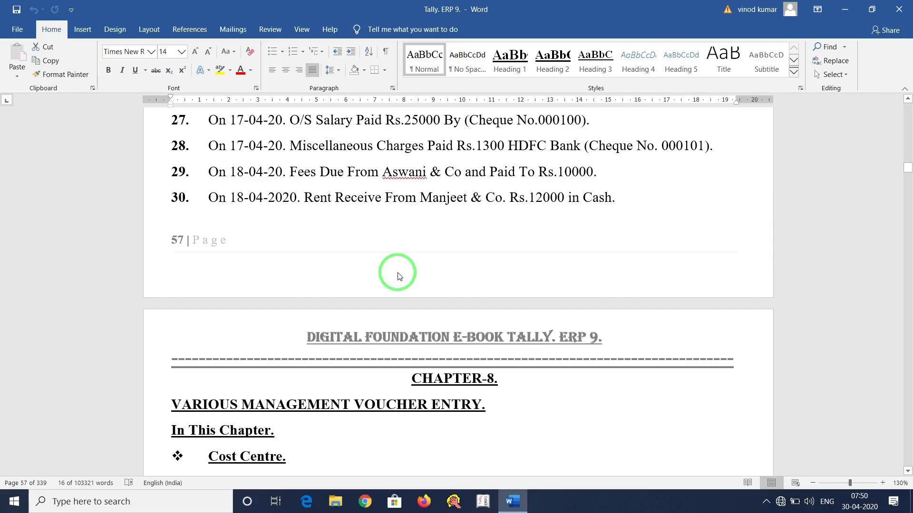
scroll(398, 275, up, 3)
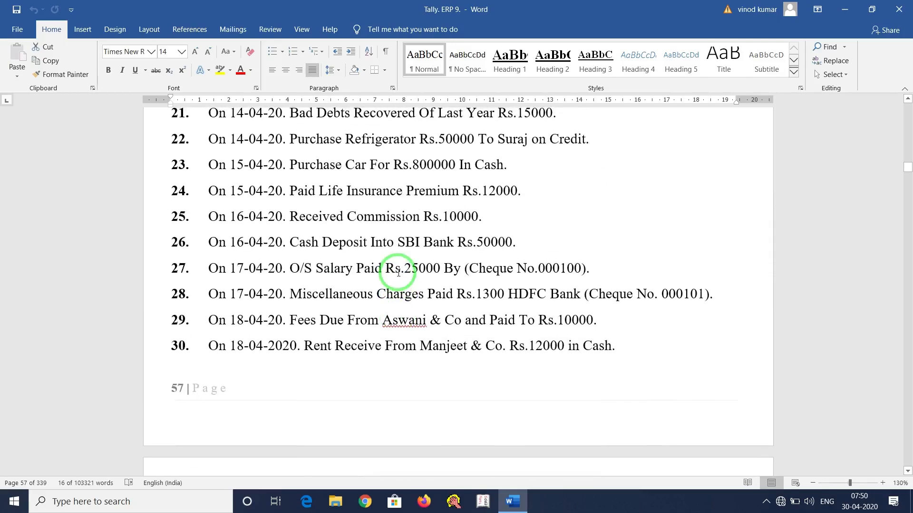
scroll(399, 273, up, 12)
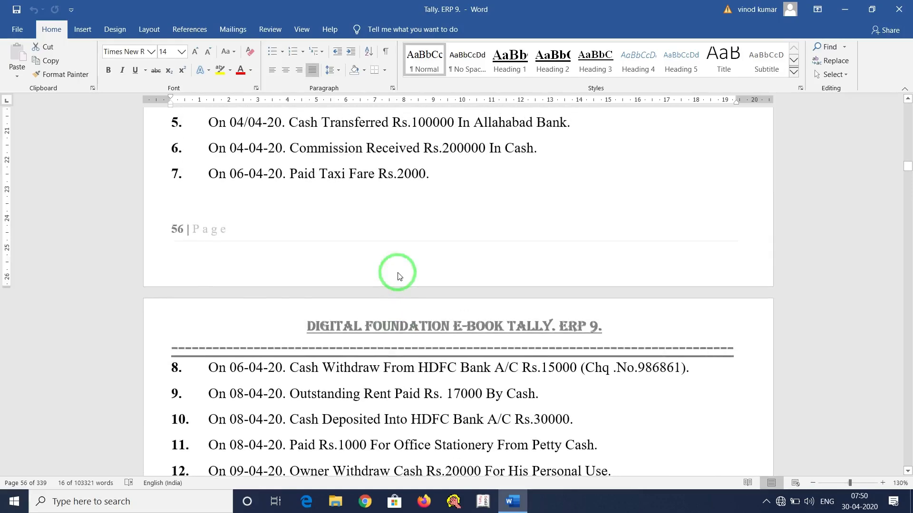
scroll(399, 276, down, 15)
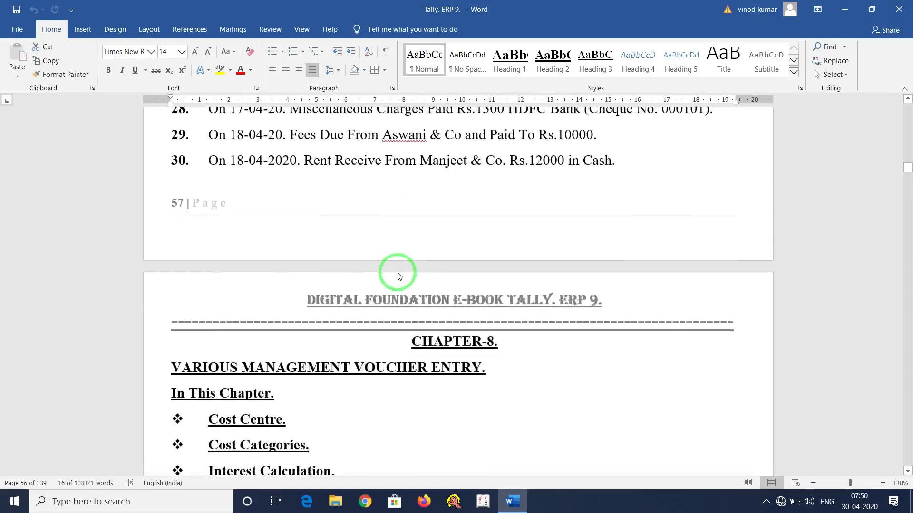
scroll(398, 275, down, 2)
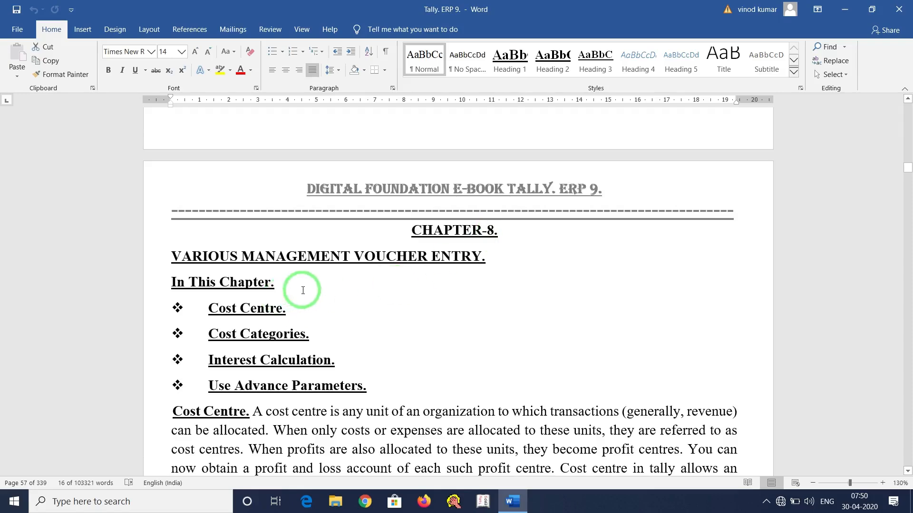
scroll(303, 290, down, 2)
drag(206, 195, 306, 197)
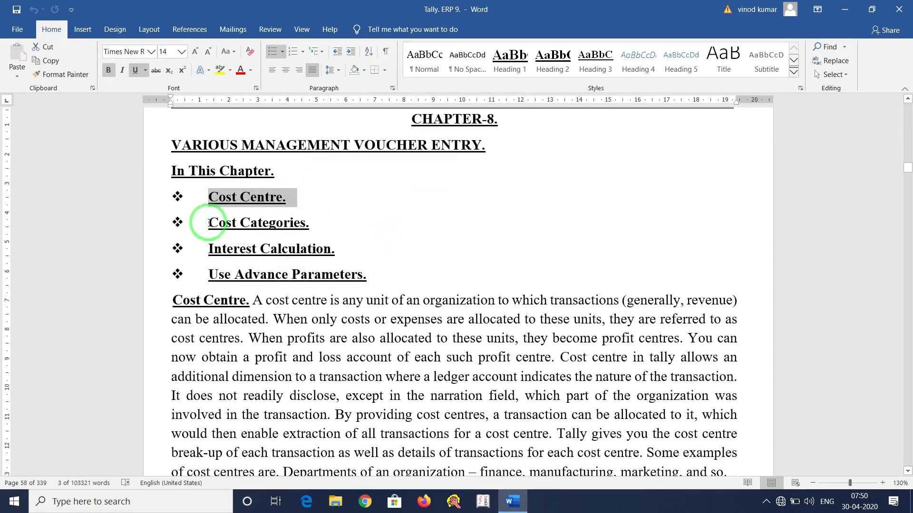
drag(209, 223, 338, 224)
click(314, 179)
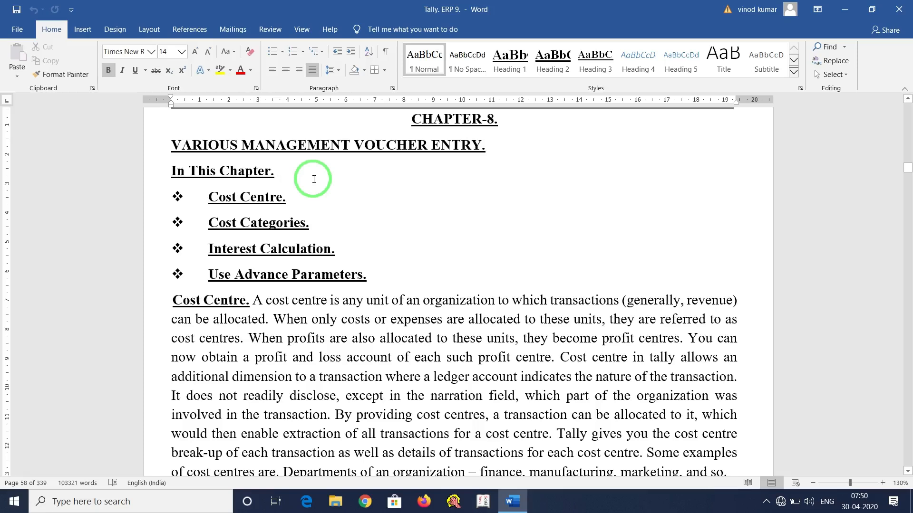
drag(207, 196, 296, 198)
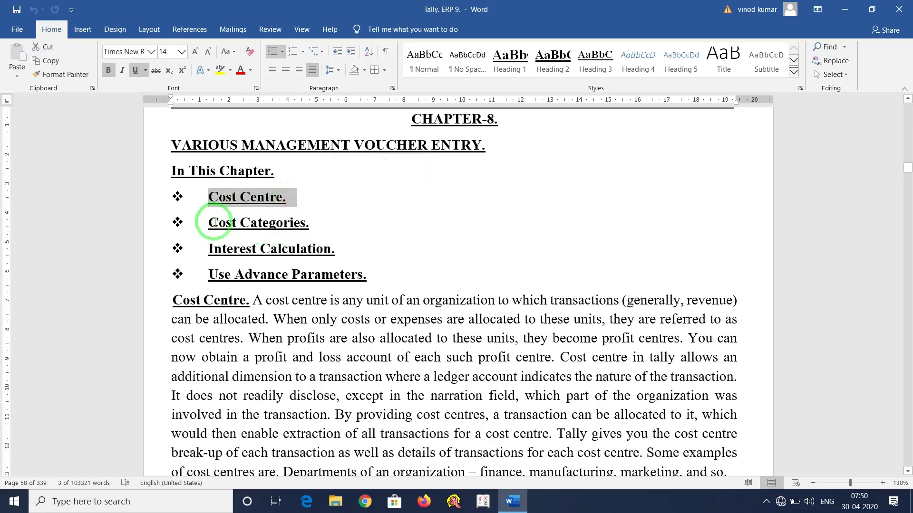
drag(207, 222, 321, 221)
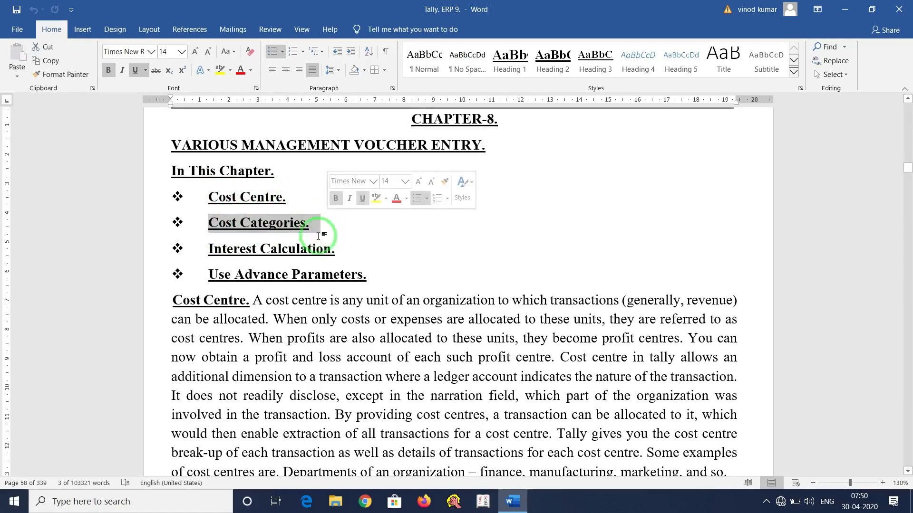
click(327, 204)
drag(210, 222, 325, 220)
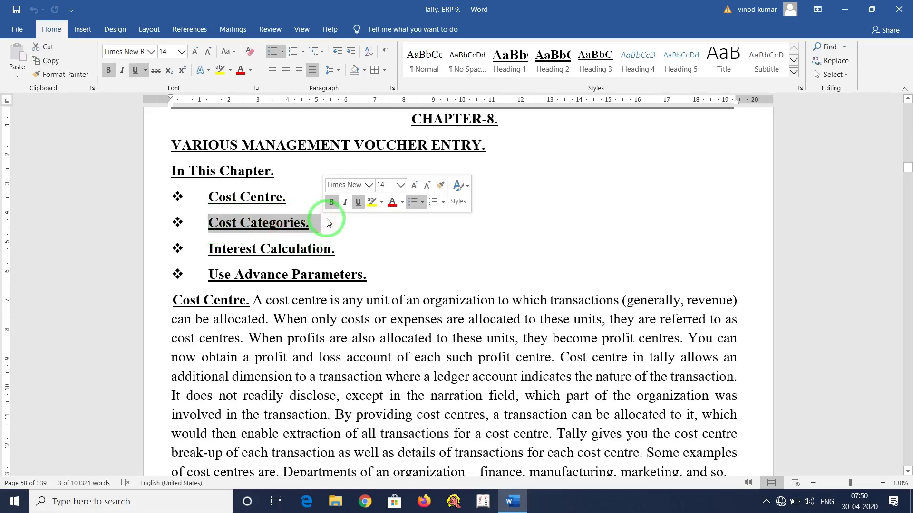
drag(208, 199, 298, 202)
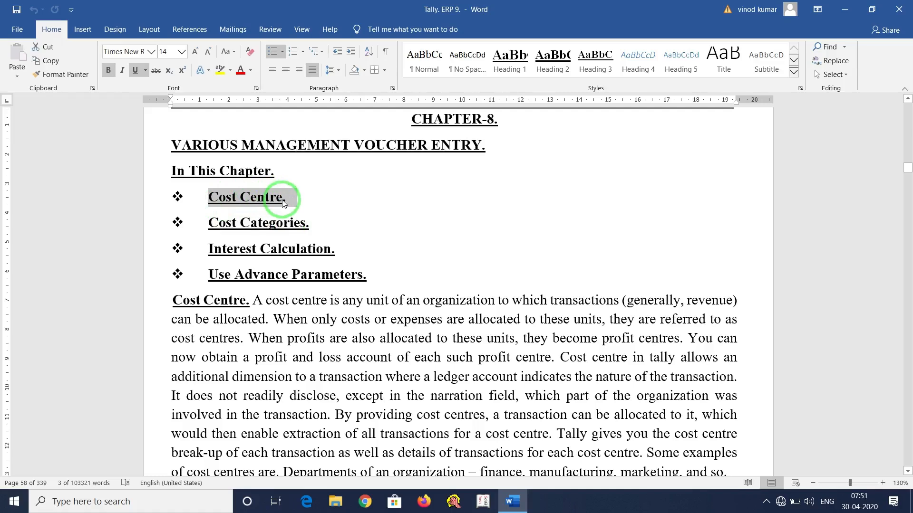
drag(210, 246, 361, 249)
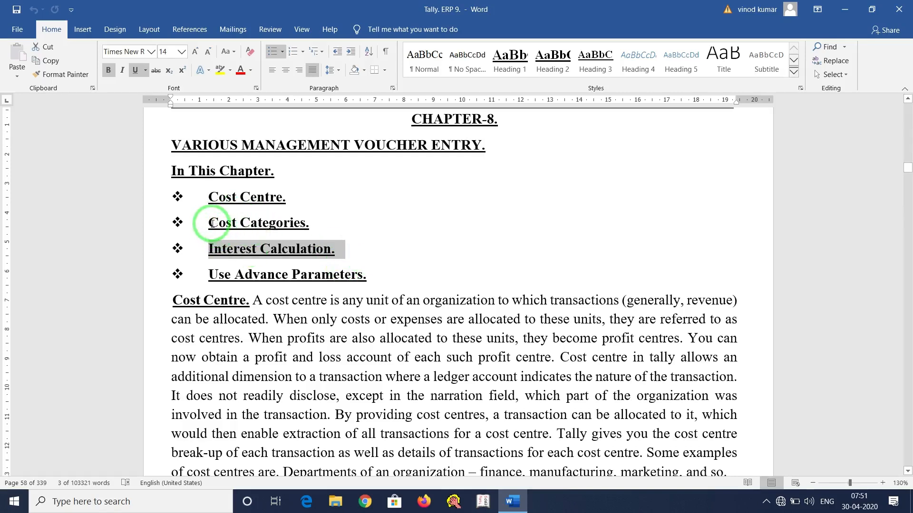
drag(211, 224, 313, 227)
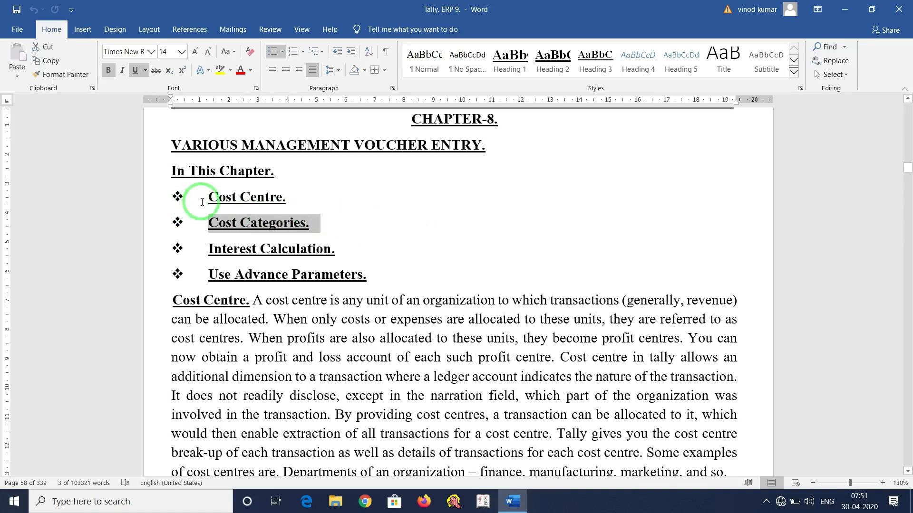
drag(210, 197, 326, 204)
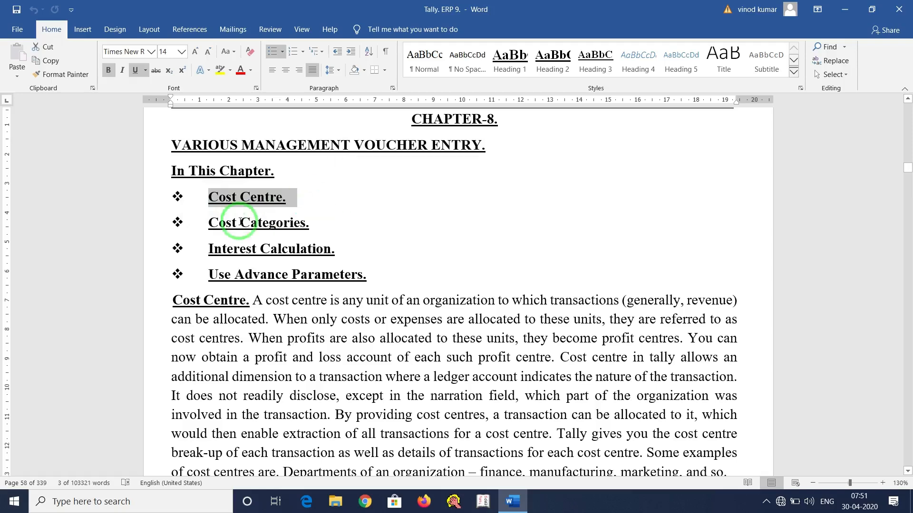
drag(209, 251, 350, 250)
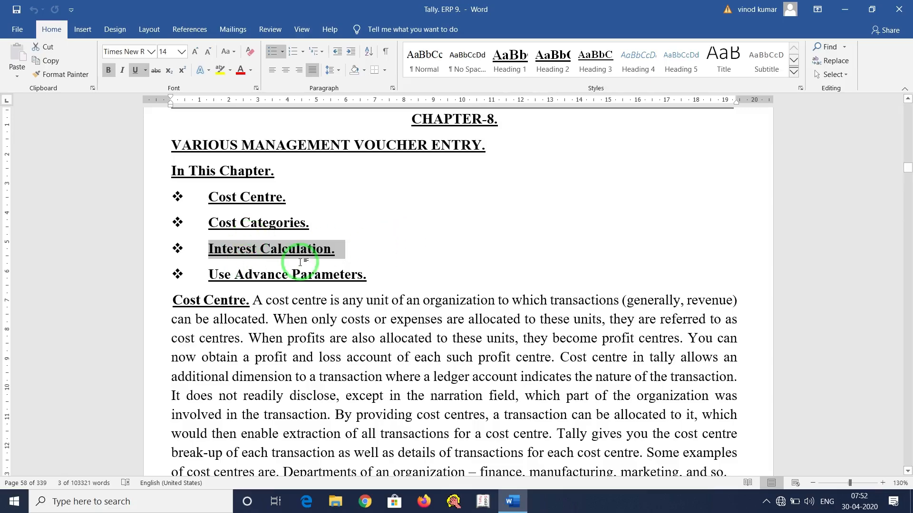
Scroll down to page 62's 'Now Enter The Following Voucher Entries' list.
scroll(301, 262, down, 20)
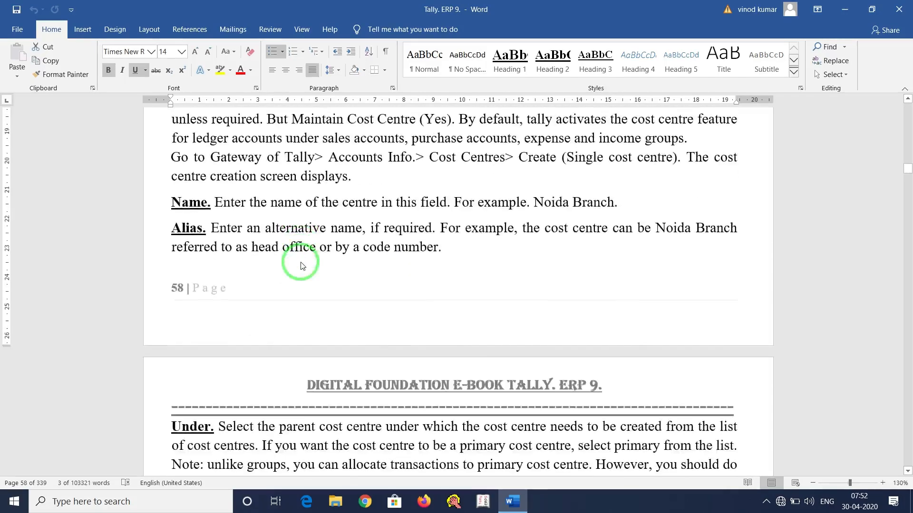
scroll(301, 262, down, 20)
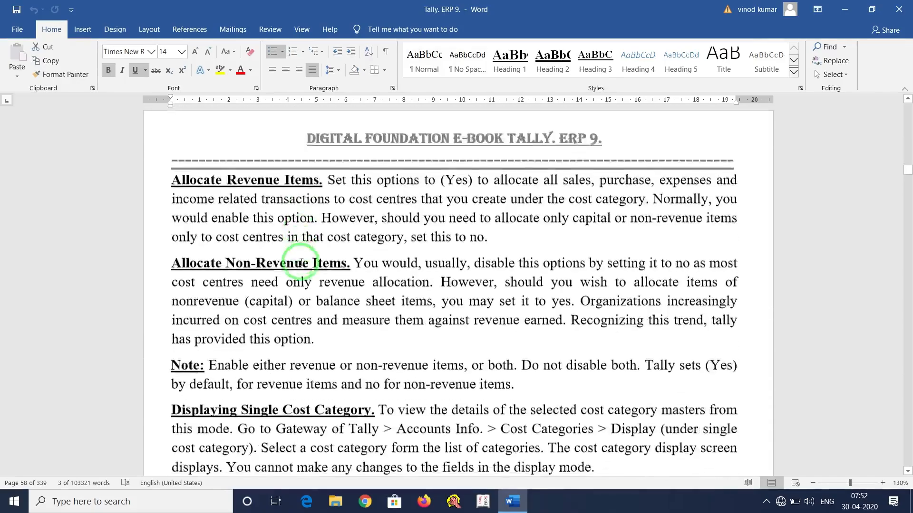
scroll(300, 264, down, 20)
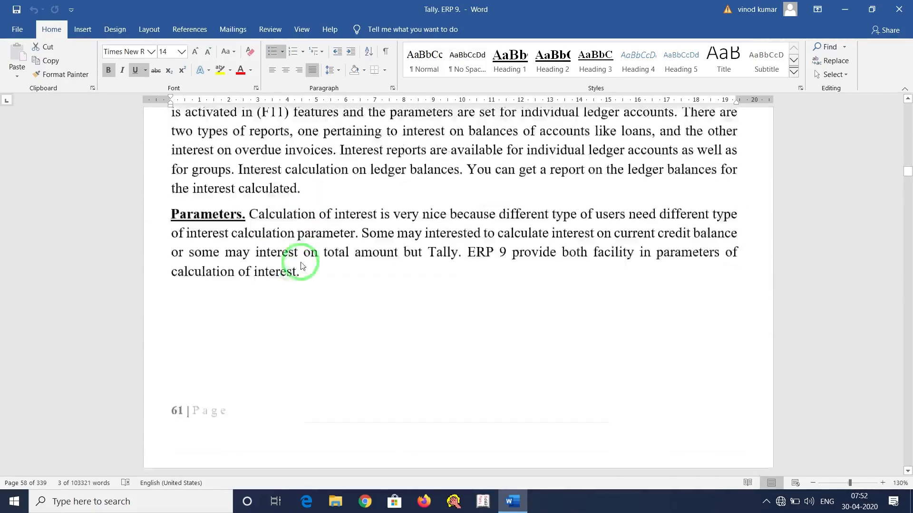
scroll(302, 262, down, 3)
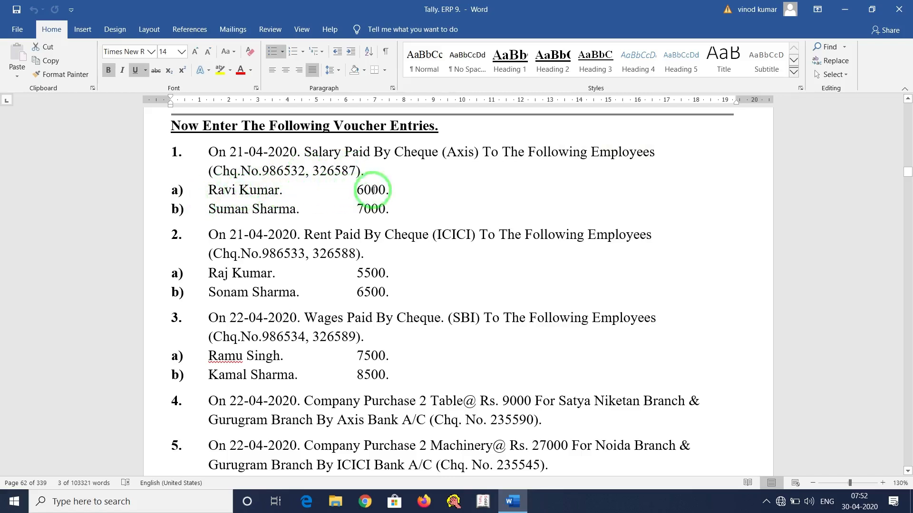
Highlight the first employee's name, the word 'Salary' and the bank 'Axis' in entry 1.
click(433, 206)
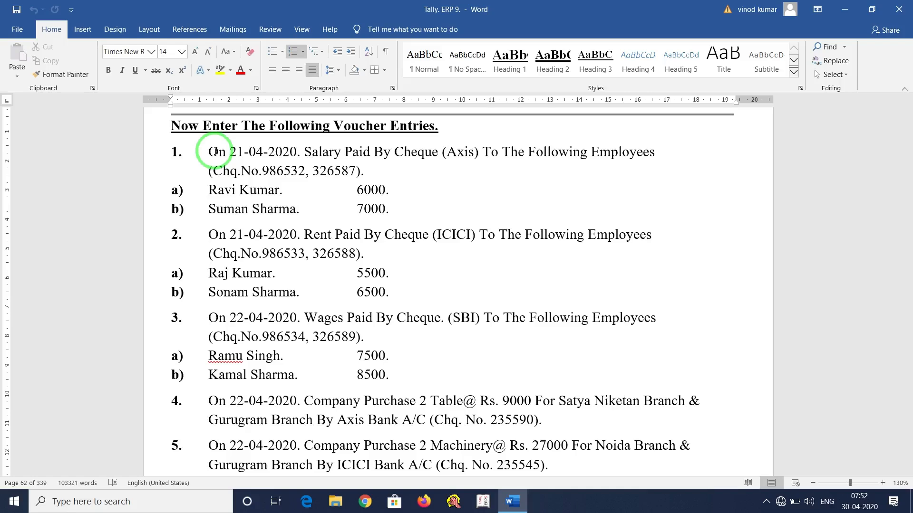
drag(210, 191, 236, 193)
click(210, 209)
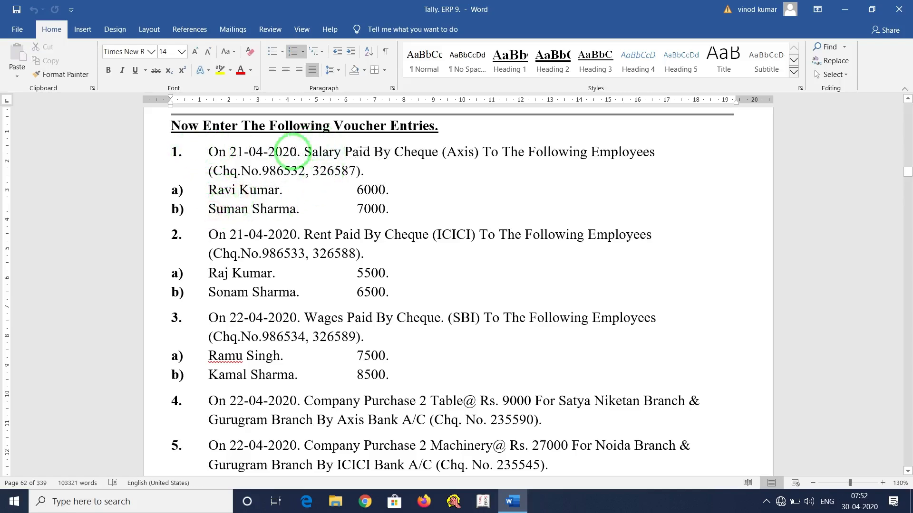
drag(304, 151, 334, 152)
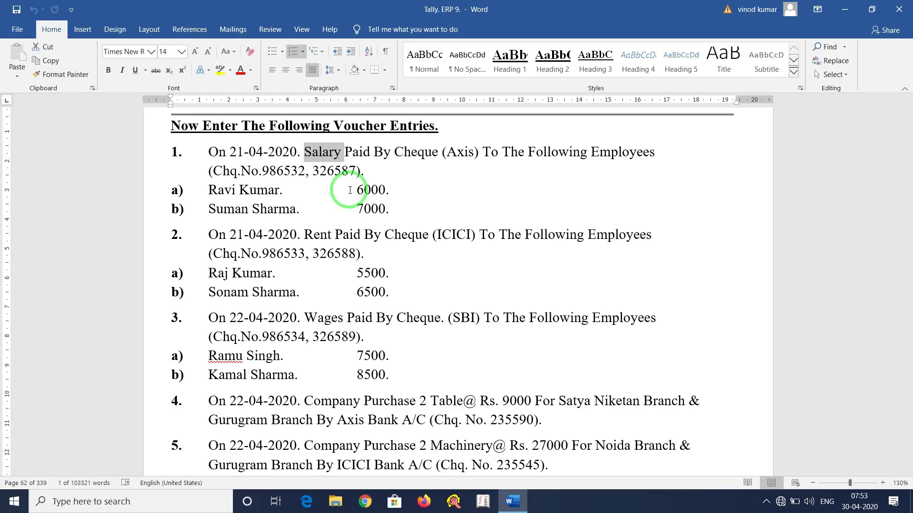
click(305, 148)
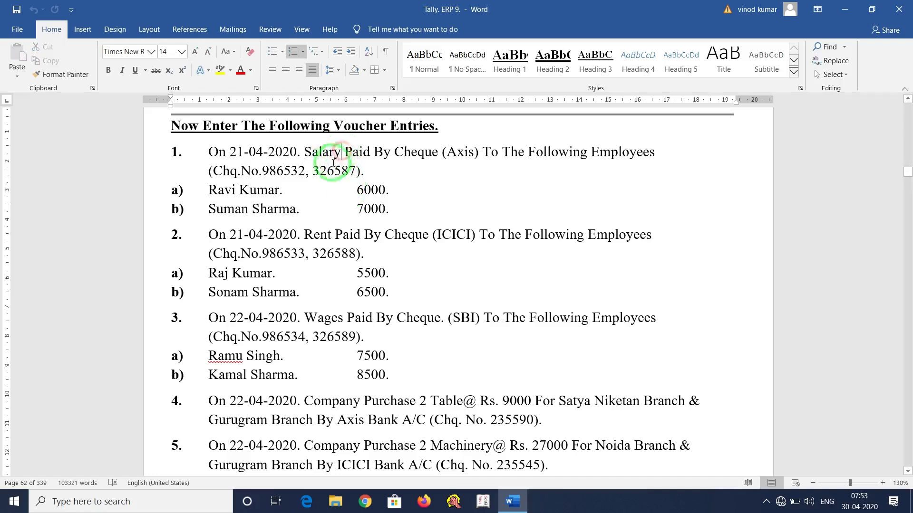
drag(303, 149, 339, 149)
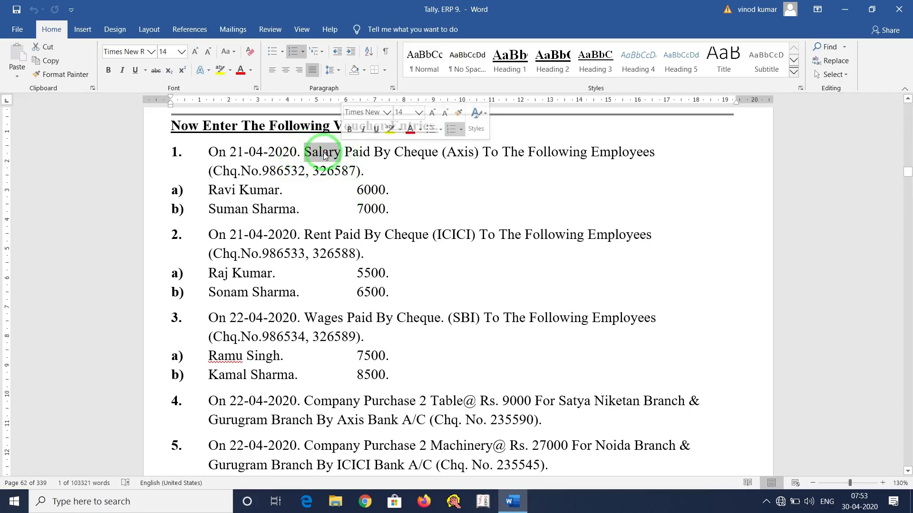
click(306, 151)
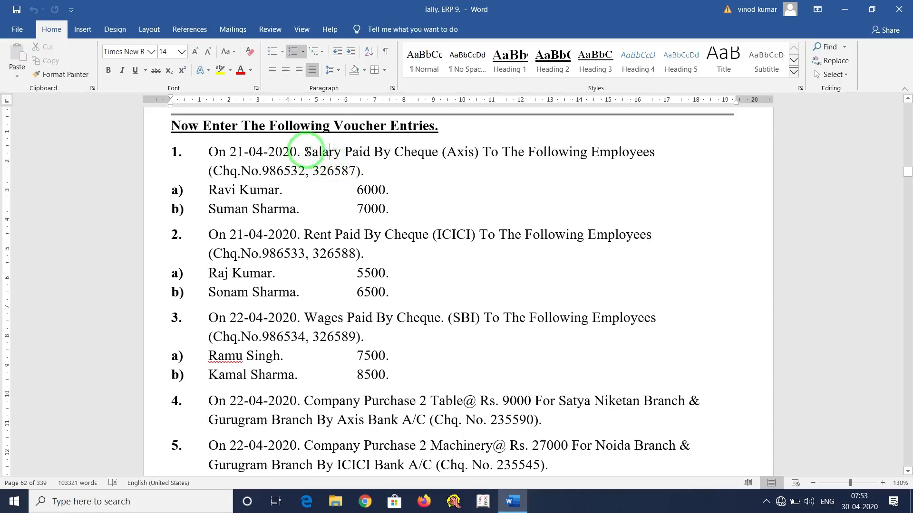
drag(306, 150, 341, 150)
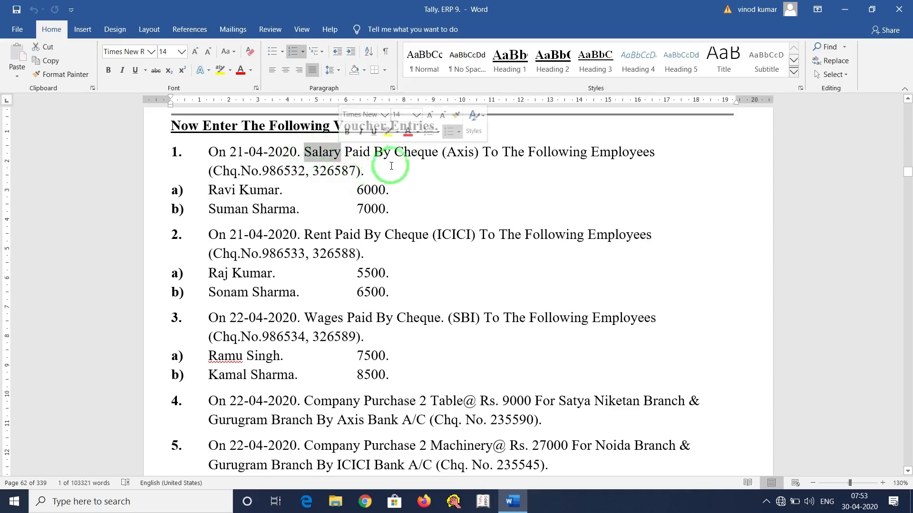
drag(445, 153, 480, 161)
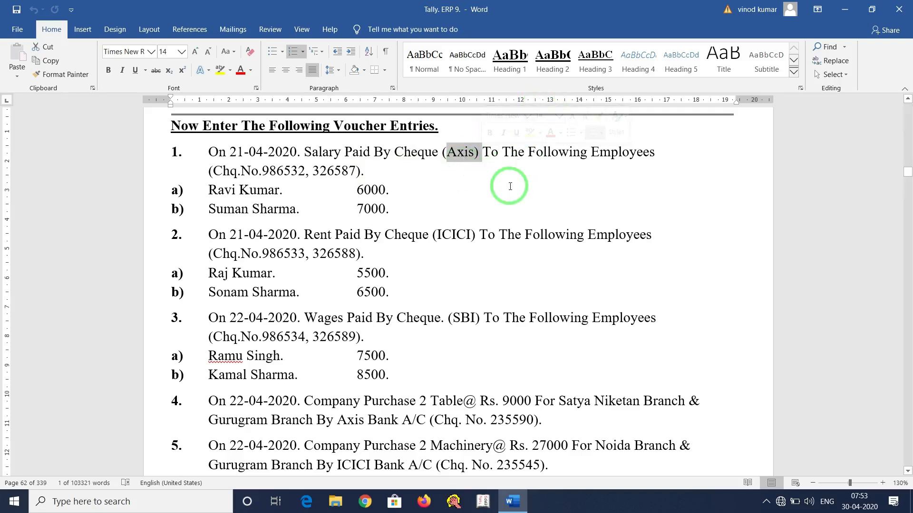
Minimize Word and refresh the Windows desktop twice.
click(845, 10)
right_click(517, 79)
click(554, 138)
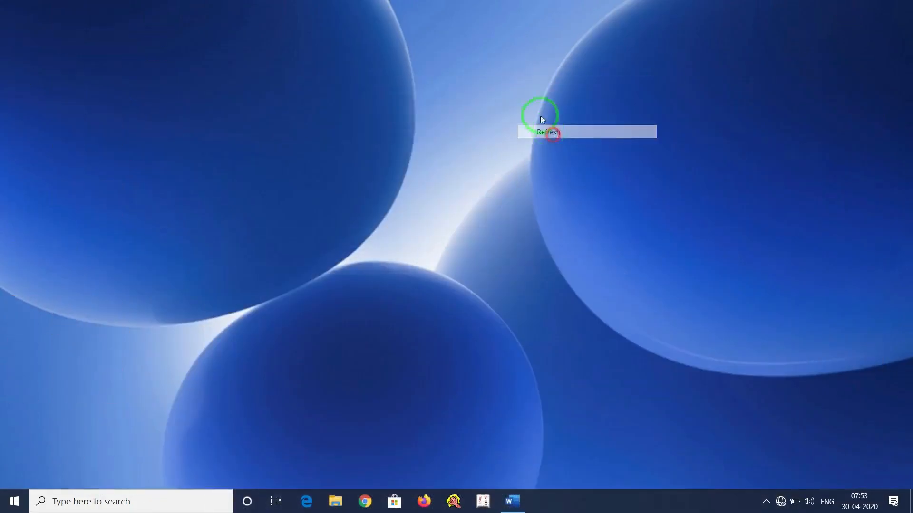
right_click(503, 83)
click(528, 137)
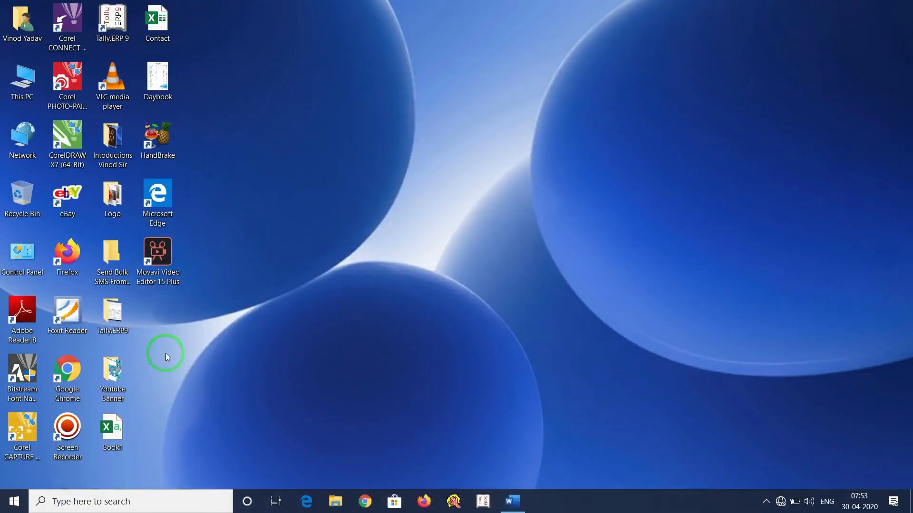
Launch Tally.ERP 9 by searching 'tally' and start it in Educational Mode.
click(89, 505)
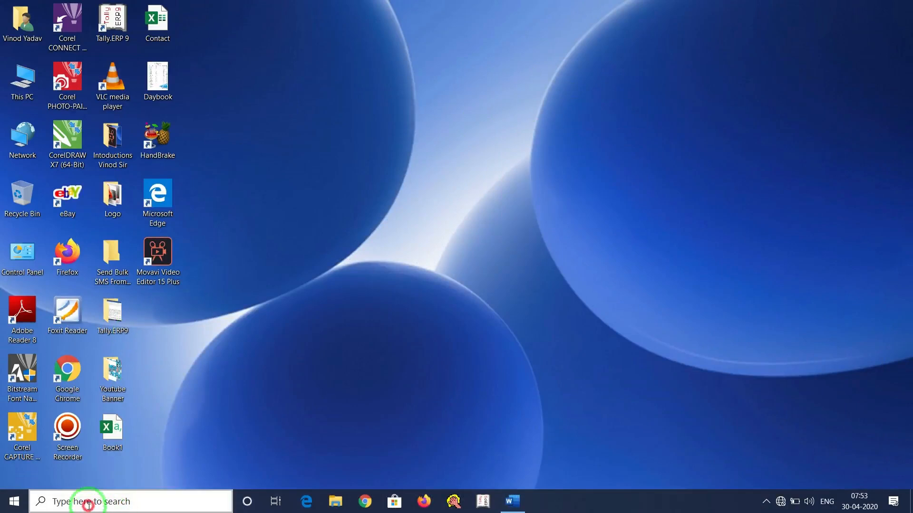
text(tally)
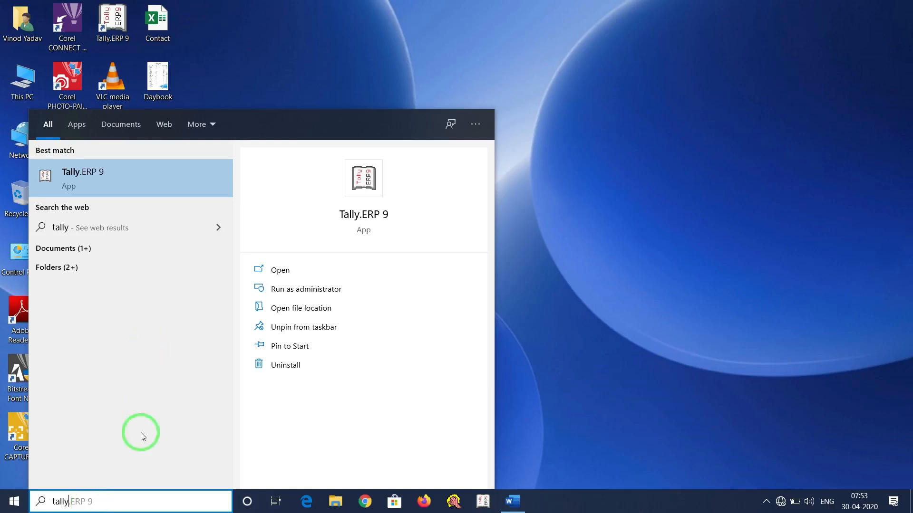
click(129, 177)
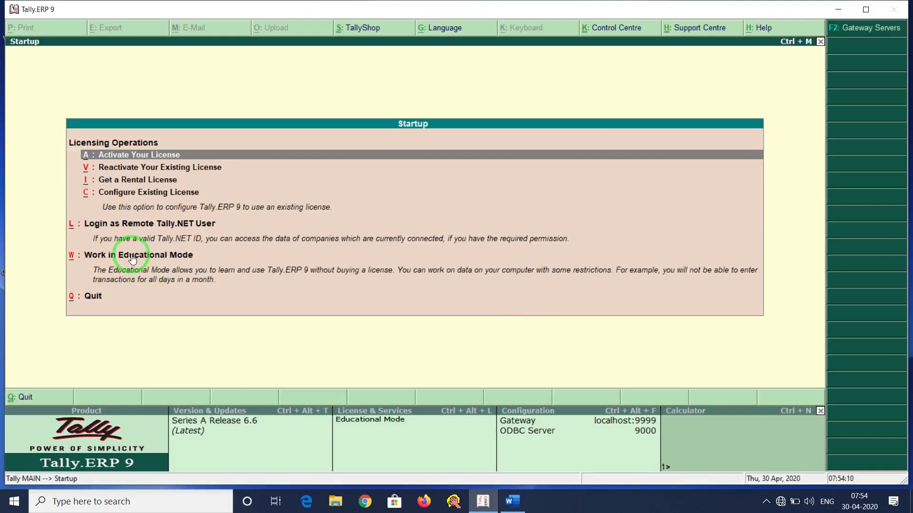
click(133, 256)
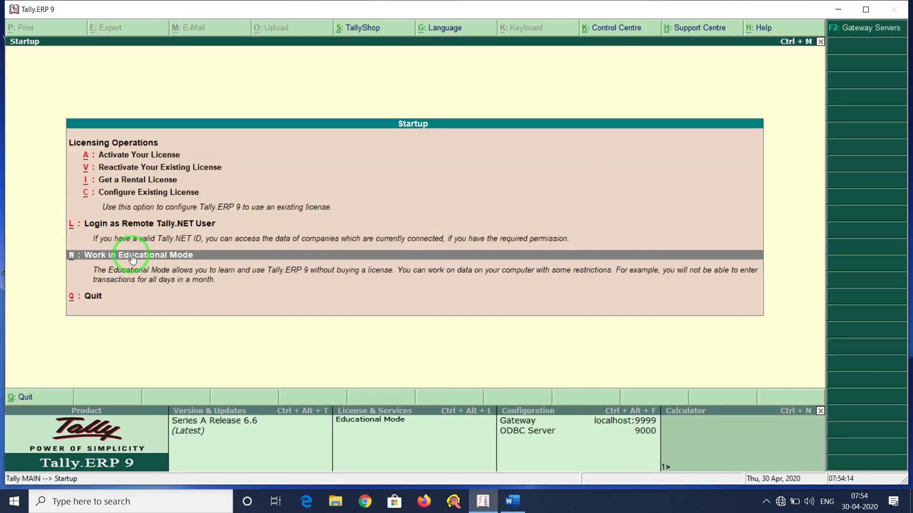
click(132, 257)
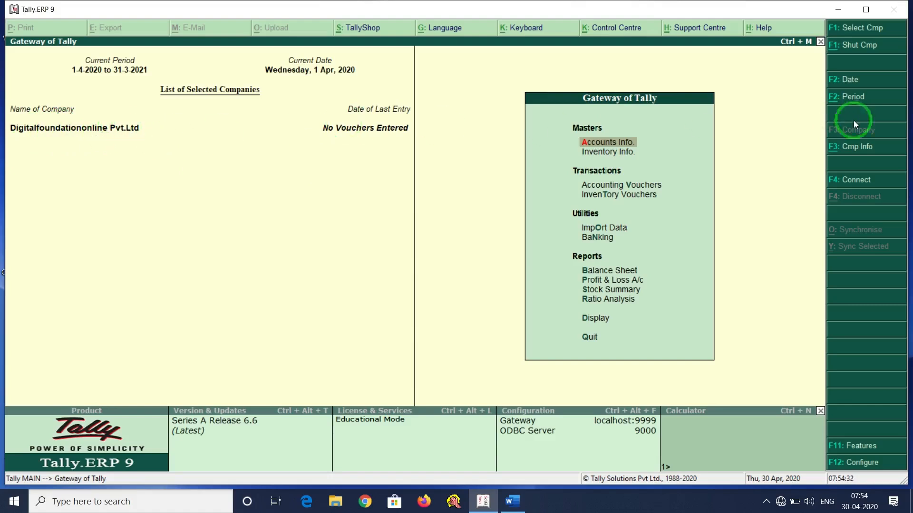
click(866, 152)
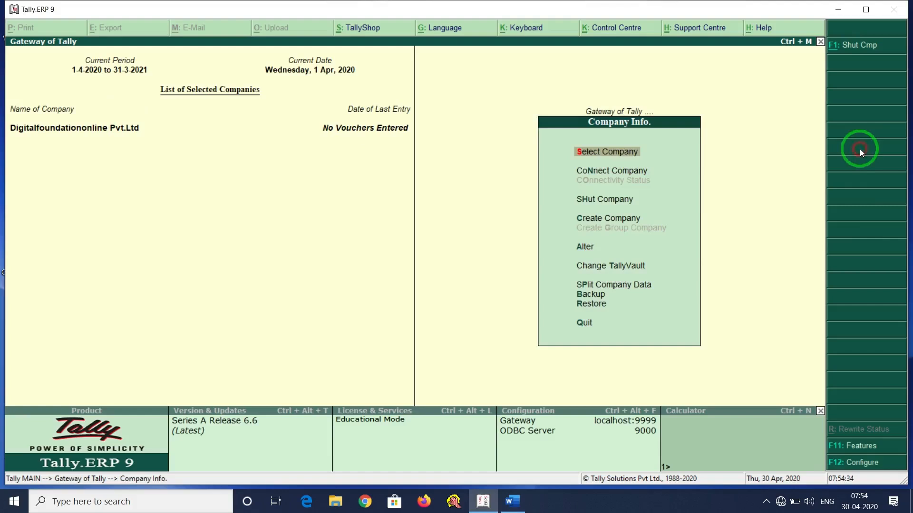
click(594, 200)
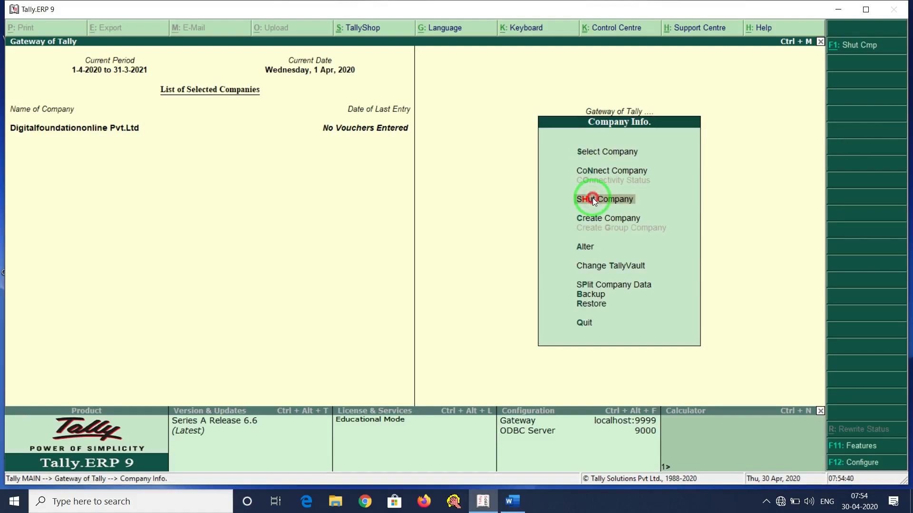
click(592, 197)
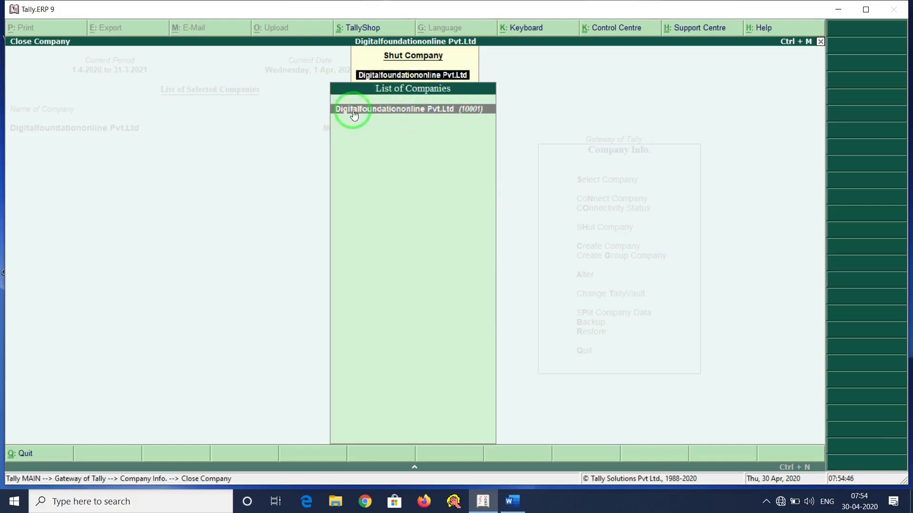
click(387, 107)
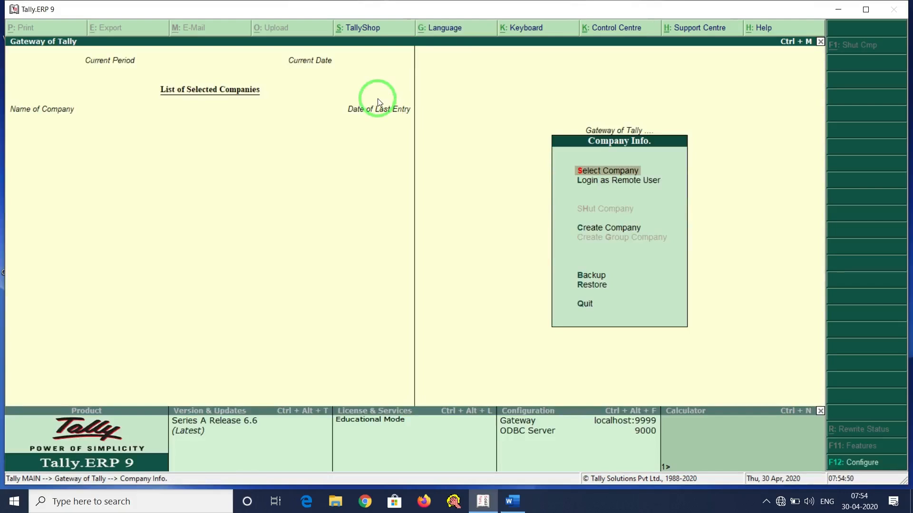
click(622, 170)
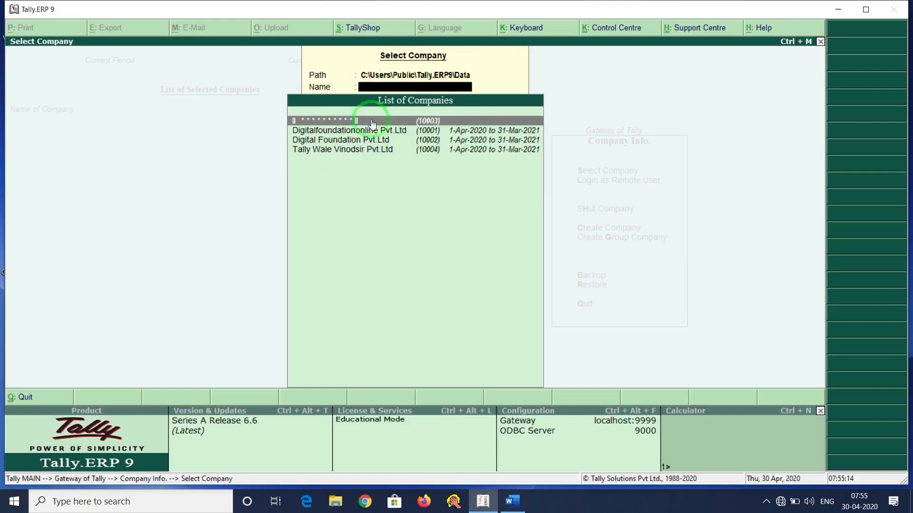
click(323, 141)
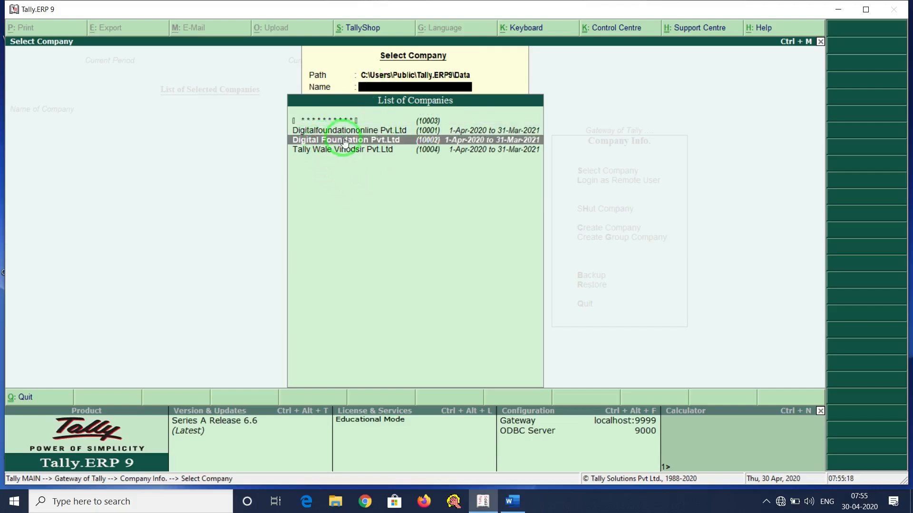
click(345, 142)
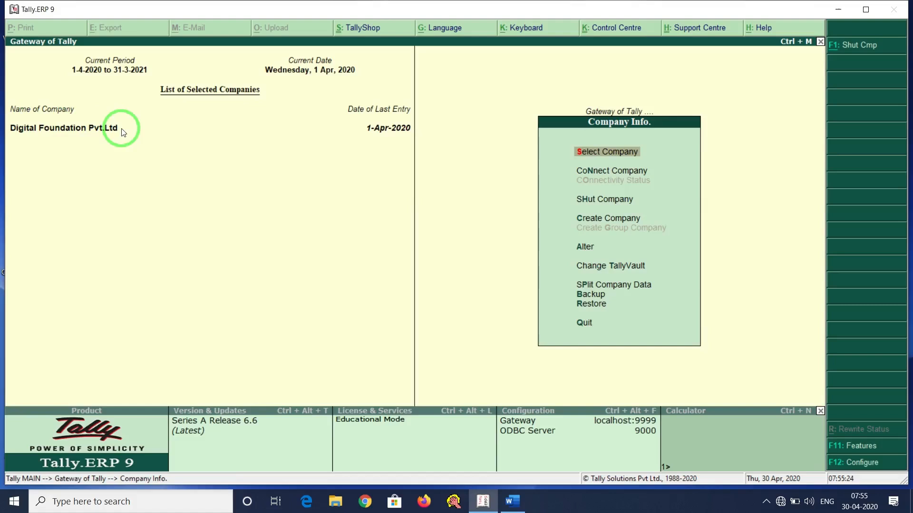
key(Escape)
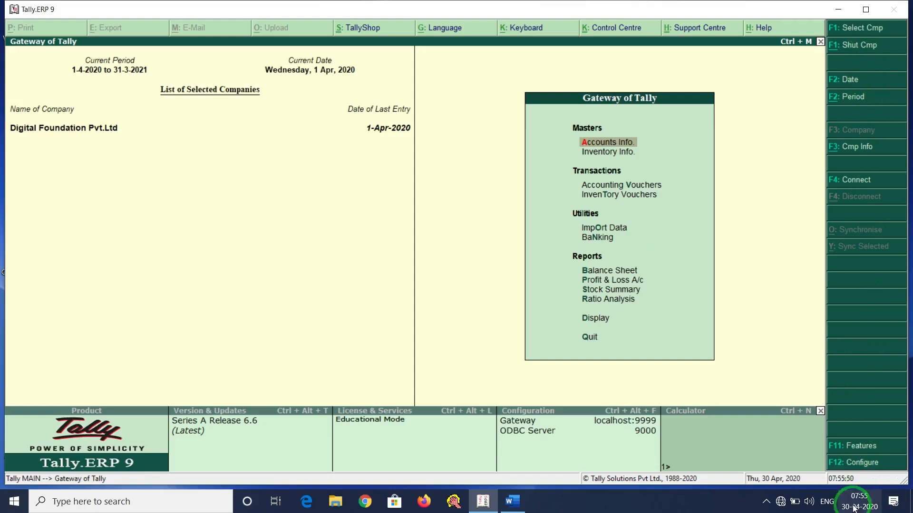
Open F11 Company Features and look over the Accounts, Inventory and Statutory settings.
click(867, 452)
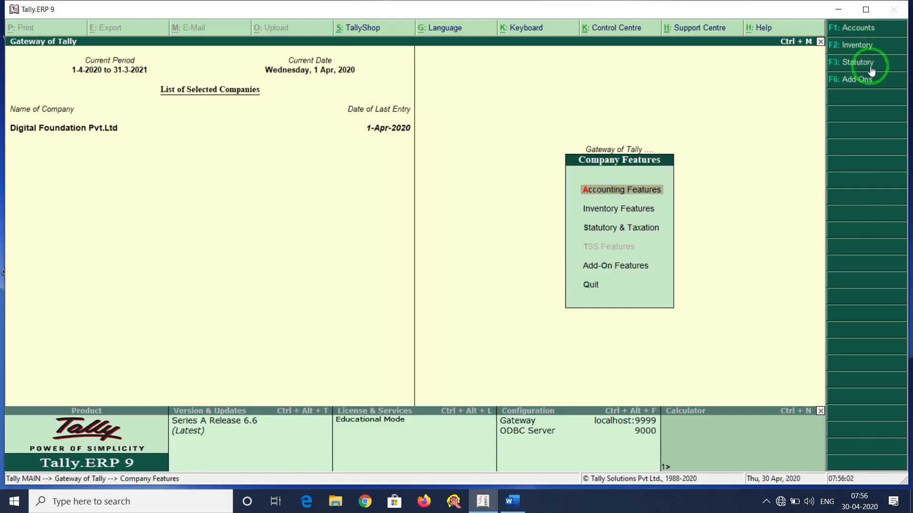
click(855, 29)
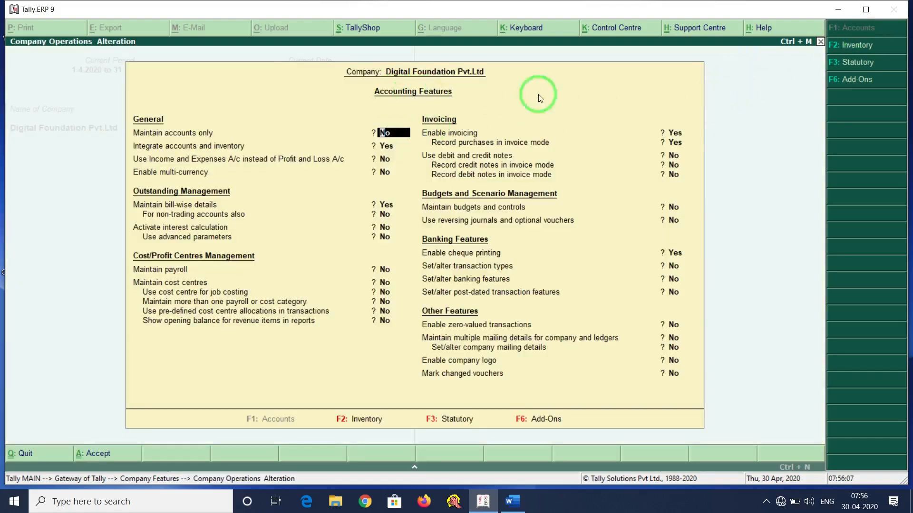
click(849, 46)
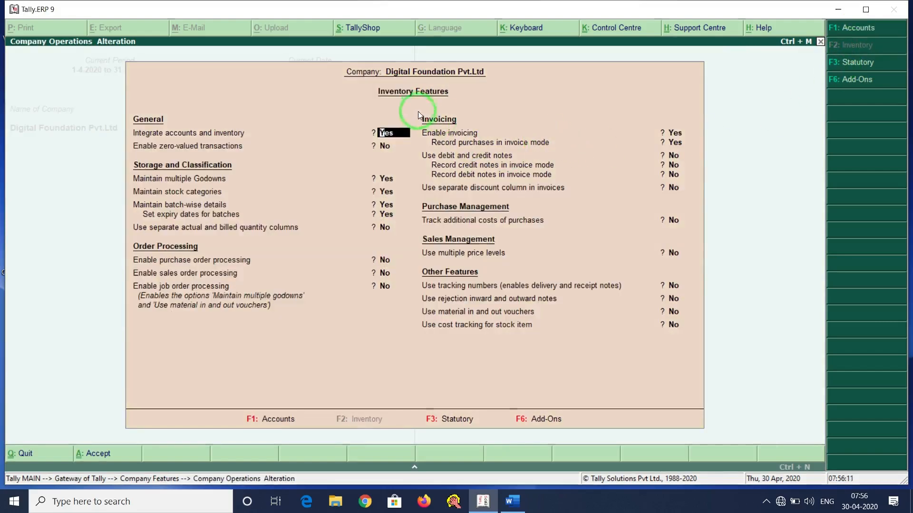
click(854, 64)
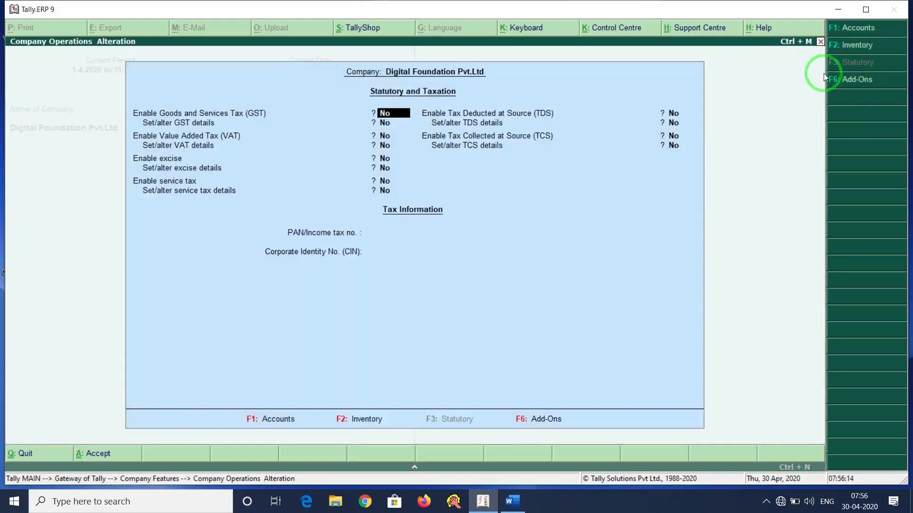
click(848, 28)
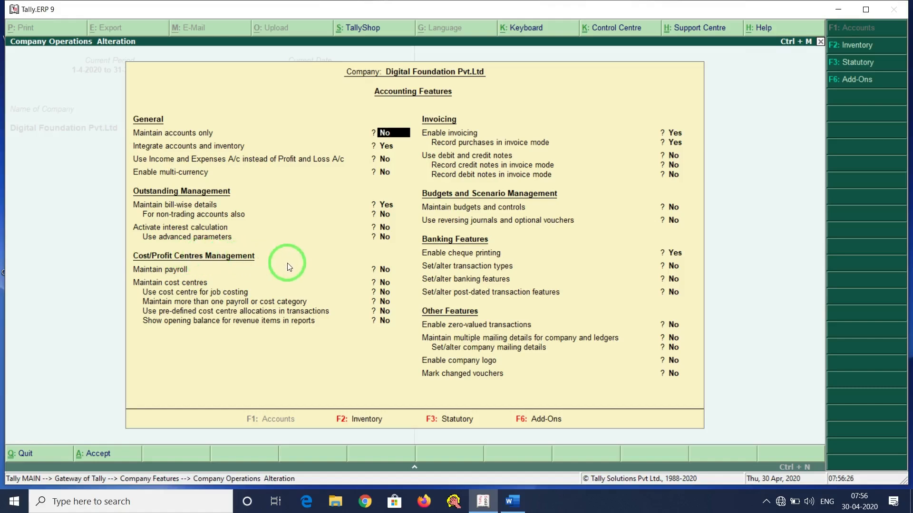
Set Maintain cost centres and more than one payroll or cost category to Yes, and save.
key(Return)
key(Return)
key(Return)
key(Return)
key(Return)
key(Return)
key(Return)
key(Return)
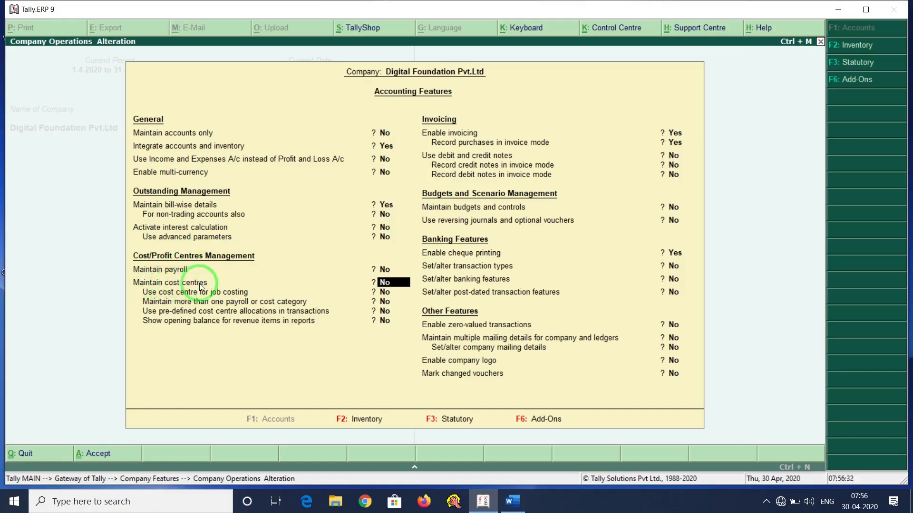
text(y)
key(Return)
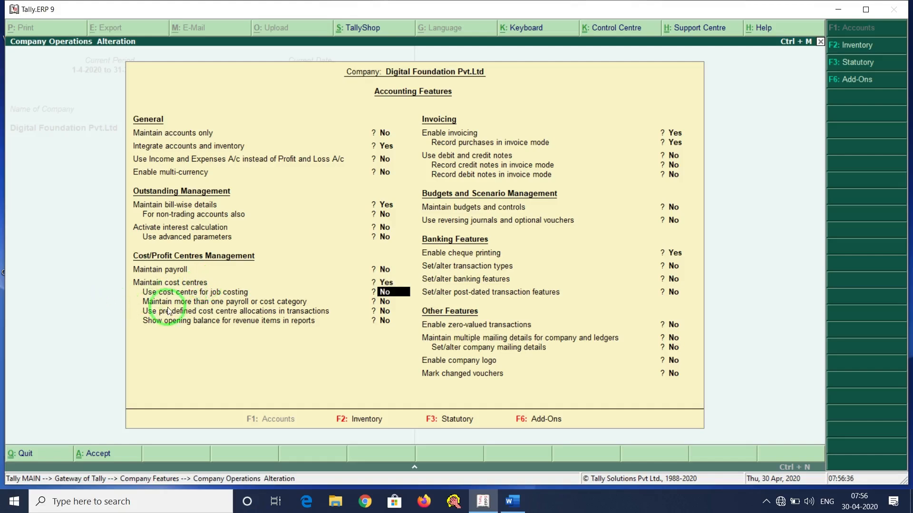
key(Return)
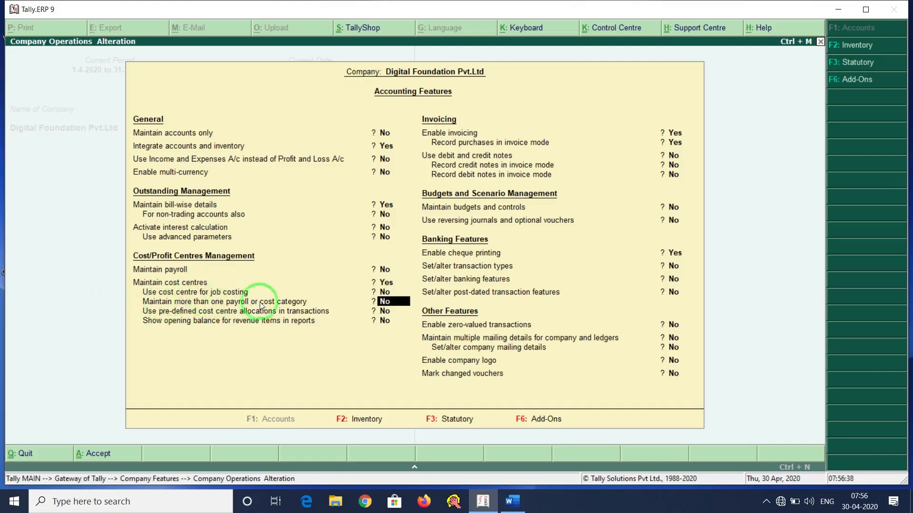
text(y)
key(Return)
key(Return)
key(Return)
key(Return)
key(Return)
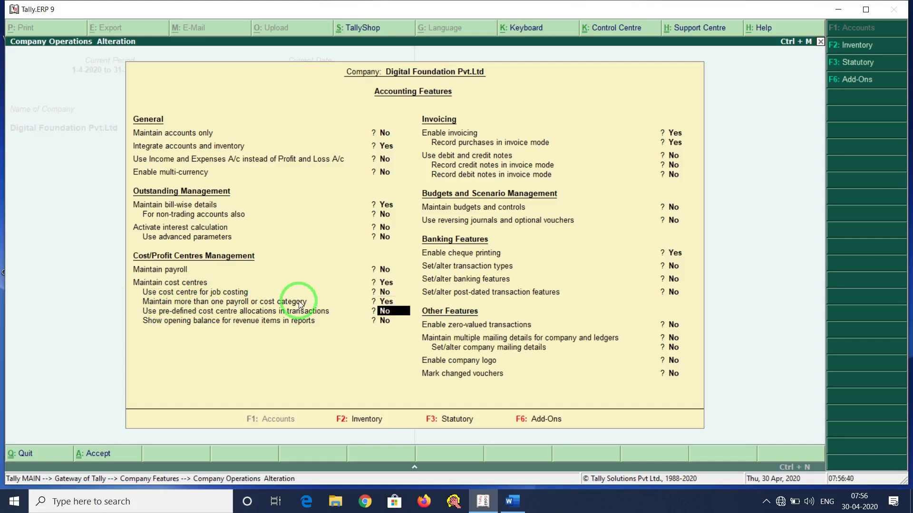
key(Return)
key(Return)
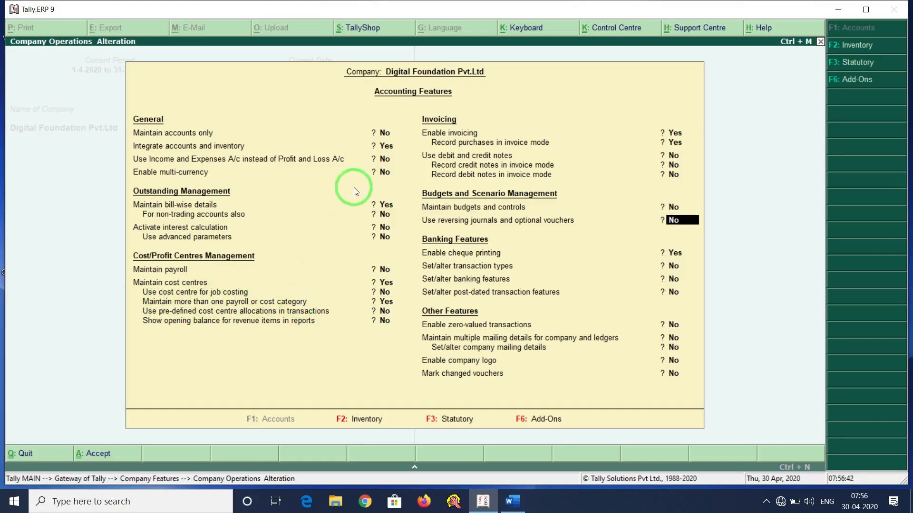
key(Return)
key(Return)
key(Return)
key(Return)
key(Return)
key(Return)
key(Return)
key(Return)
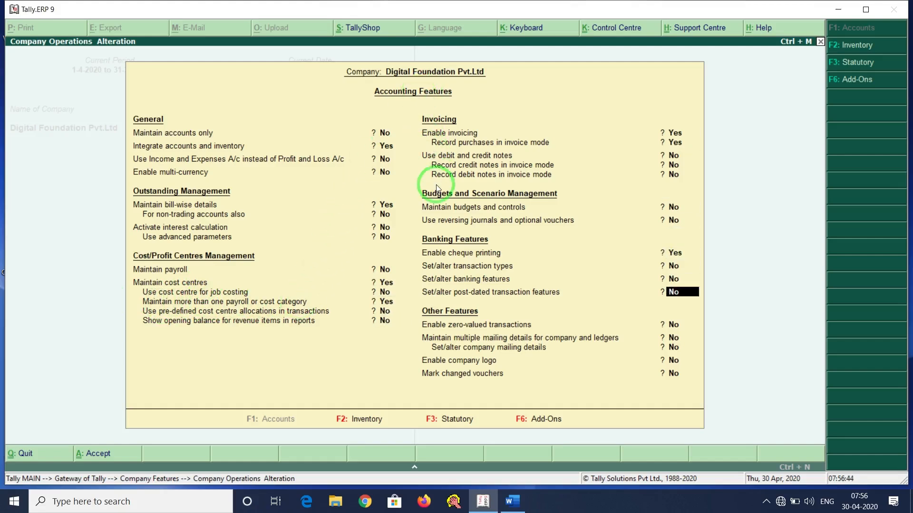
key(Return)
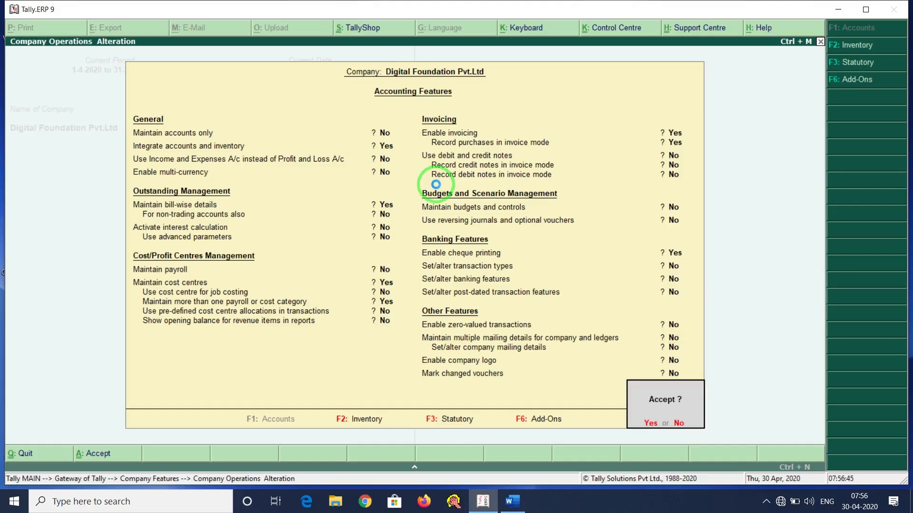
key(y)
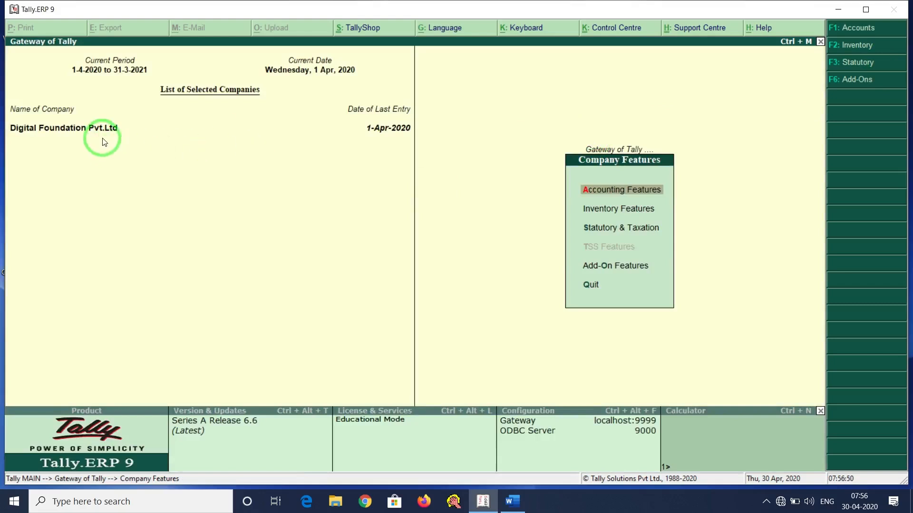
Return to Gateway of Tally and open a new Payment voucher, No. 33, via Accounting Vouchers.
click(623, 149)
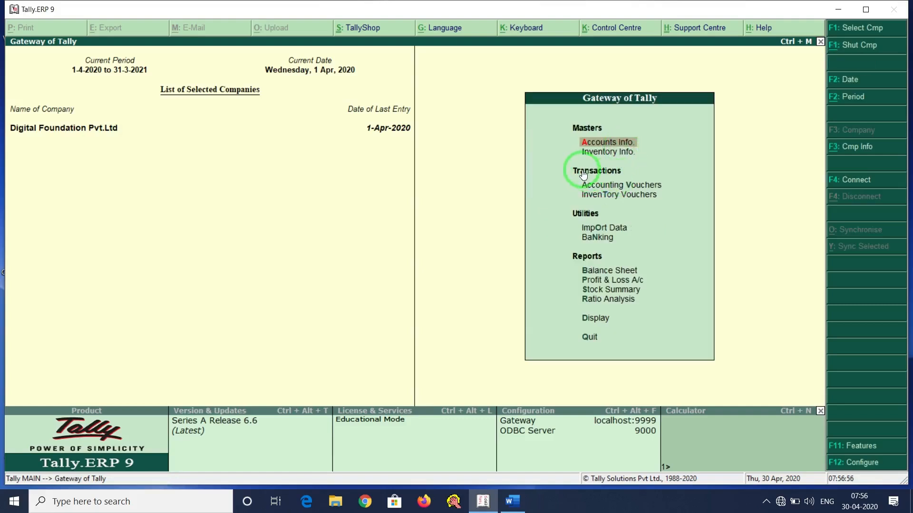
click(626, 187)
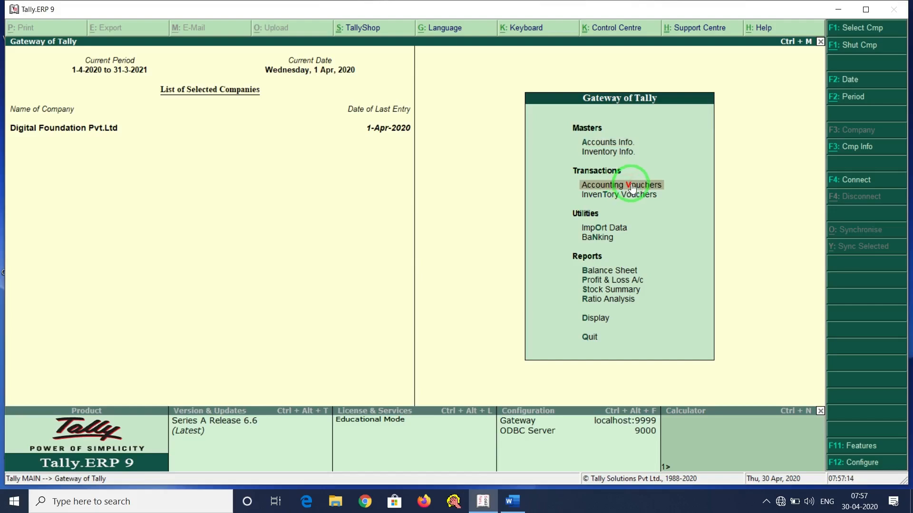
click(632, 187)
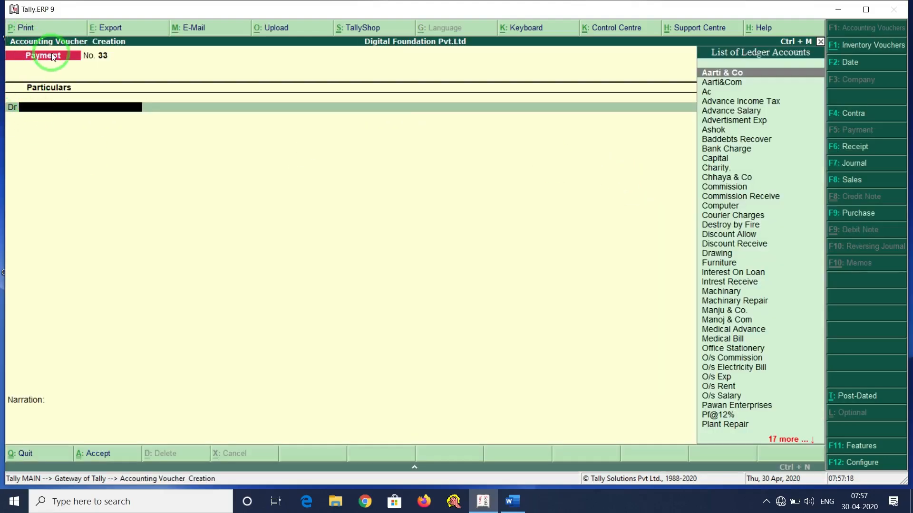
click(509, 503)
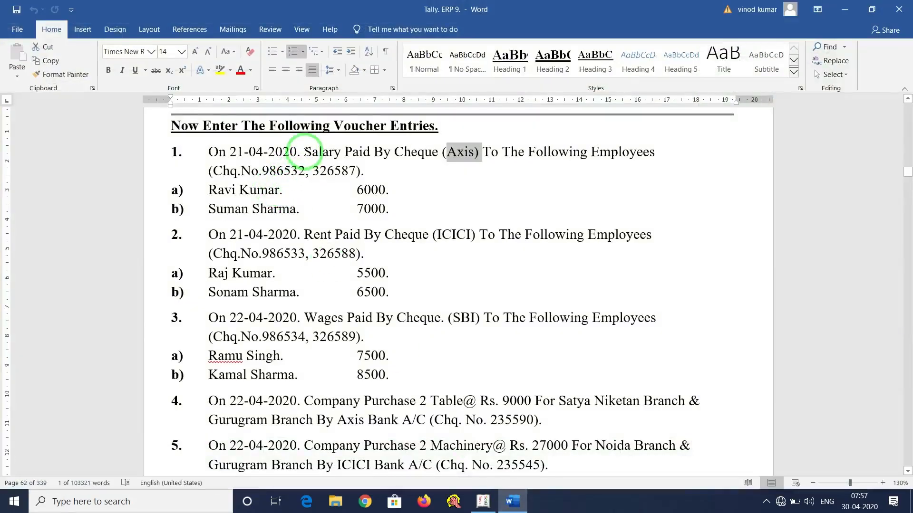
drag(305, 152, 340, 152)
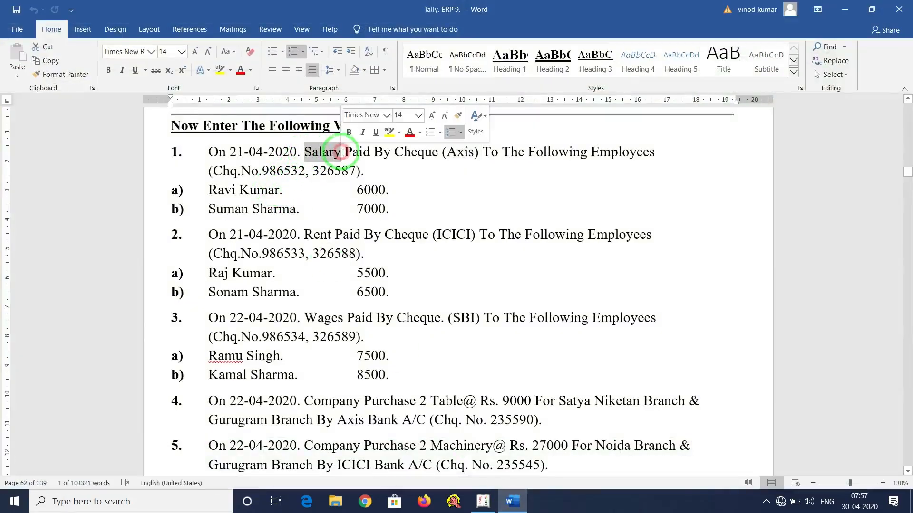
click(511, 502)
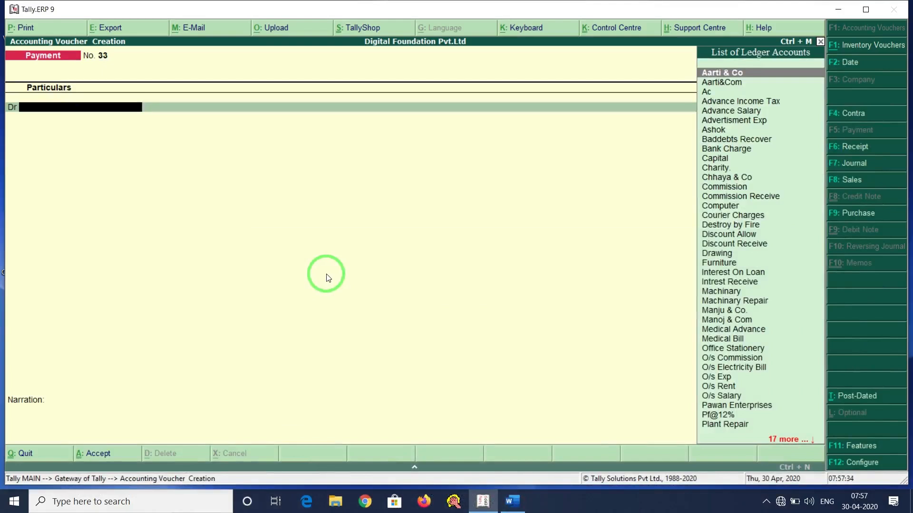
Try creating a Salary ledger with Alt+C, then abandon it because the name already exists.
key(alt+c)
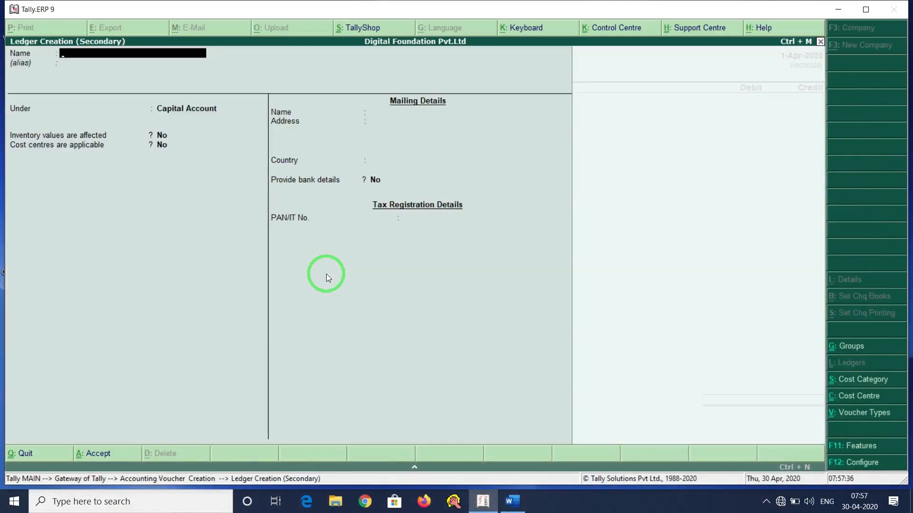
text(Salary)
key(Return)
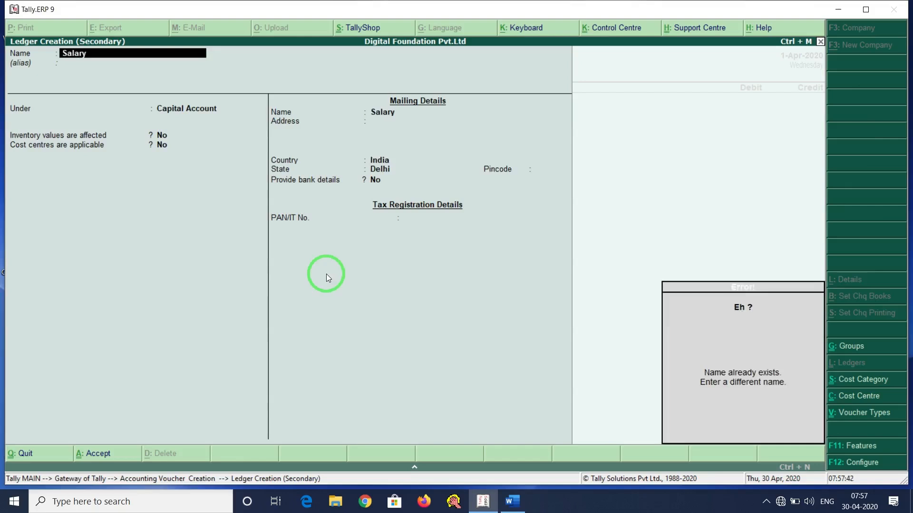
key(Escape)
key(Escape)
Select Salary as the debit ledger and, after checking Word, enter 13000 as its amount.
text(Sal)
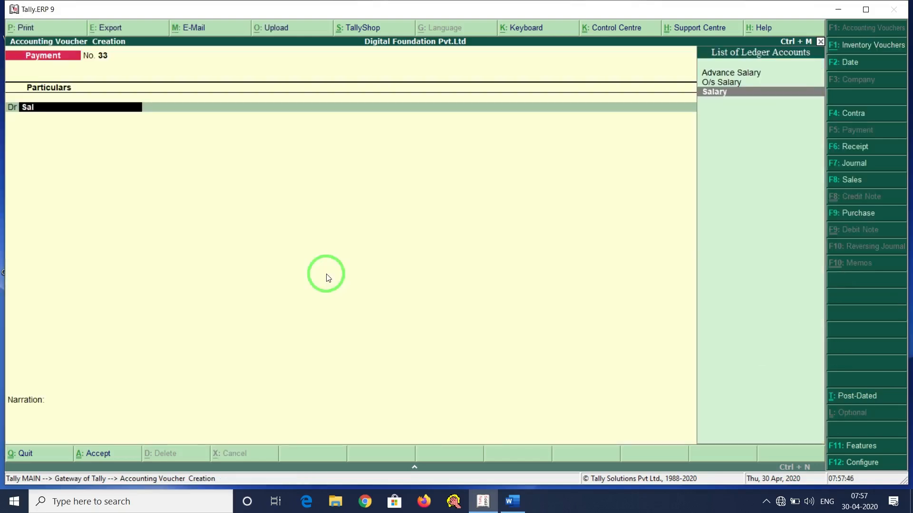
key(Return)
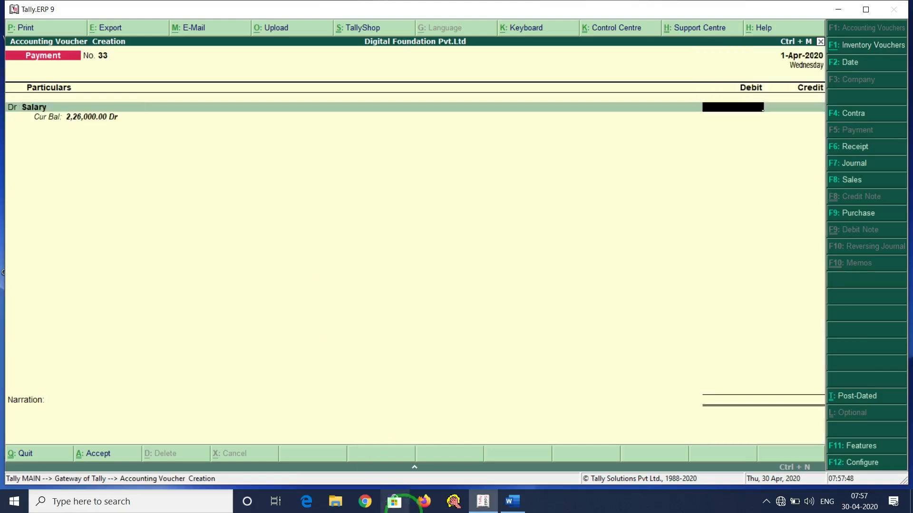
click(513, 503)
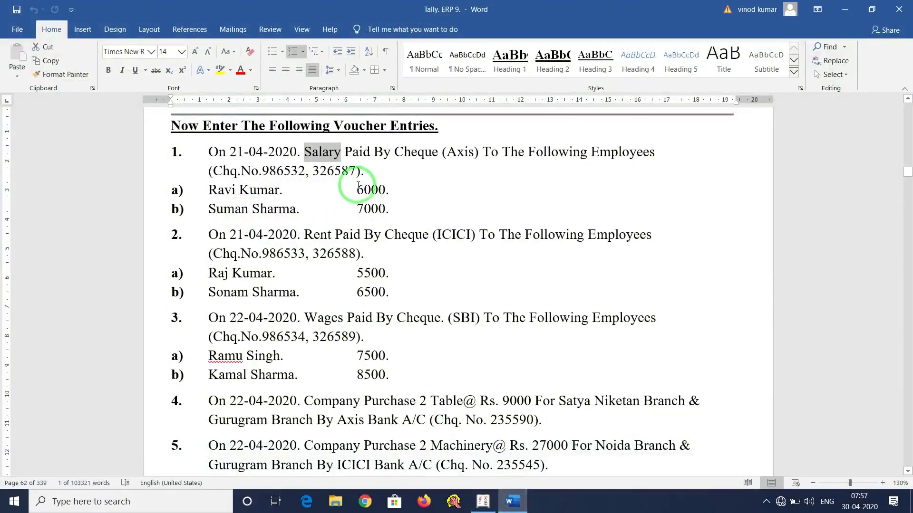
click(511, 503)
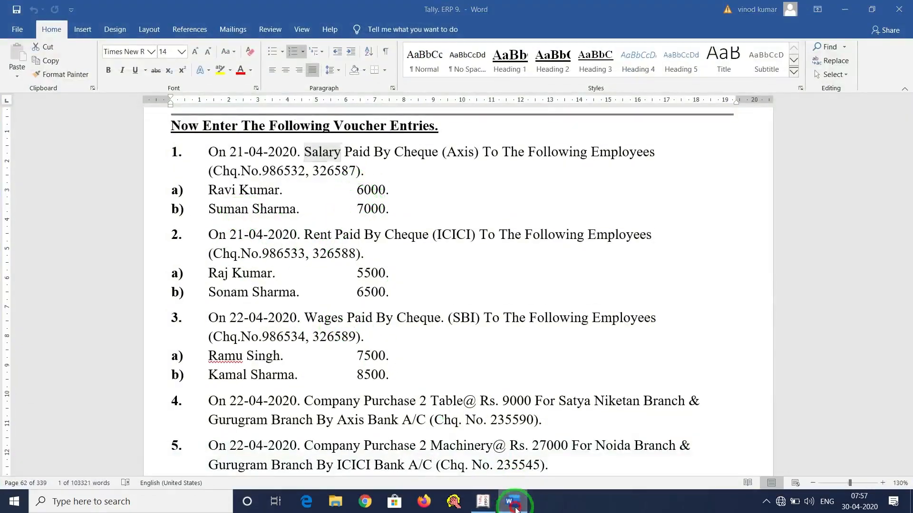
text(13000)
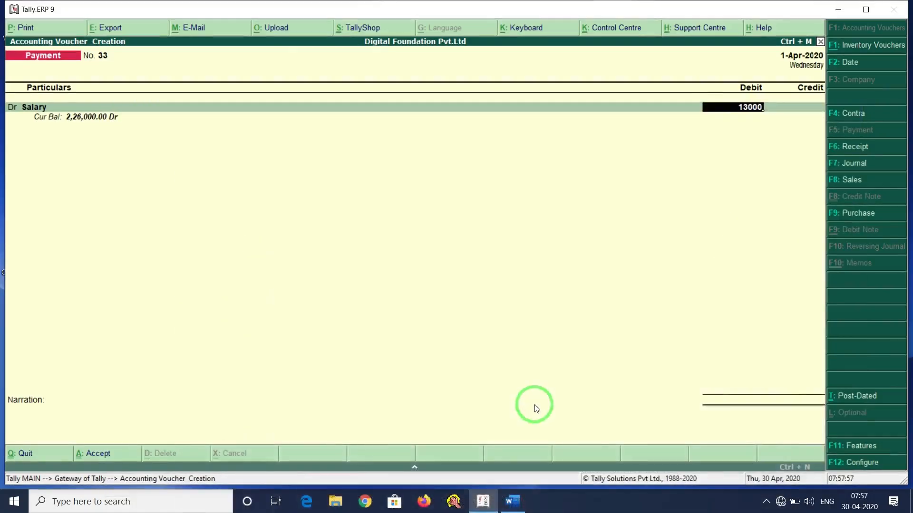
Accept the 13,000 Salary debit, skip its empty cost centre allocation, and reopen Salary for alteration.
key(Return)
key(Escape)
key(BackSpace)
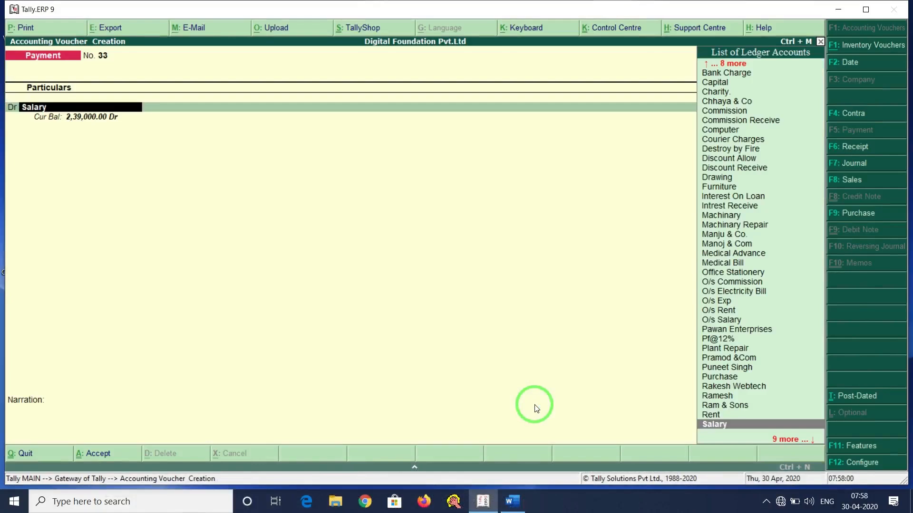
key(Return)
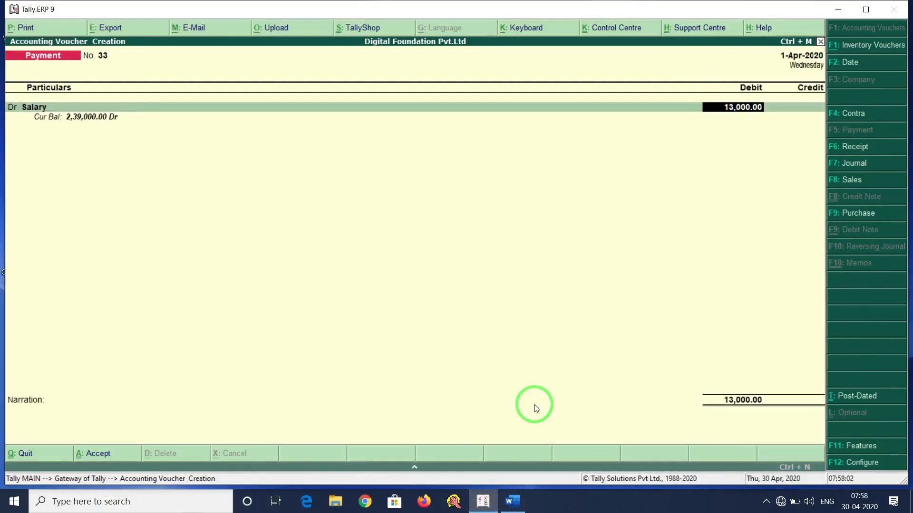
key(Return)
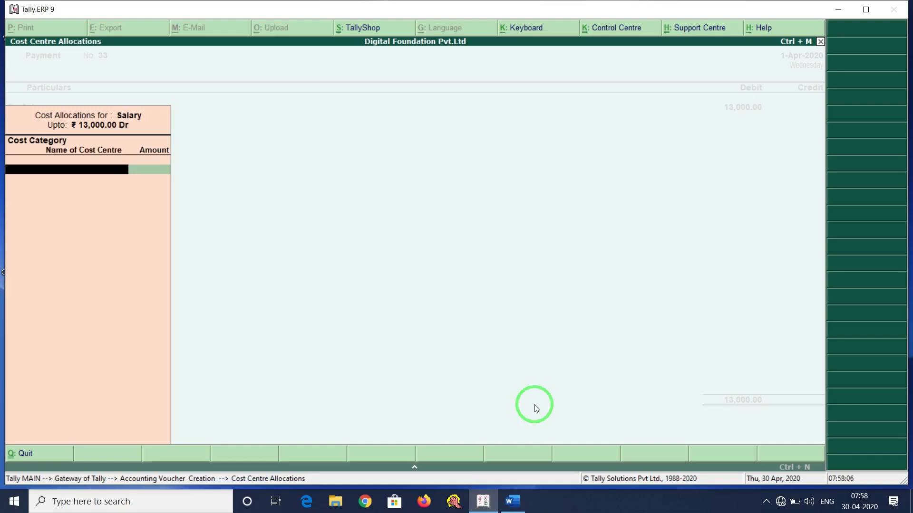
key(Escape)
key(BackSpace)
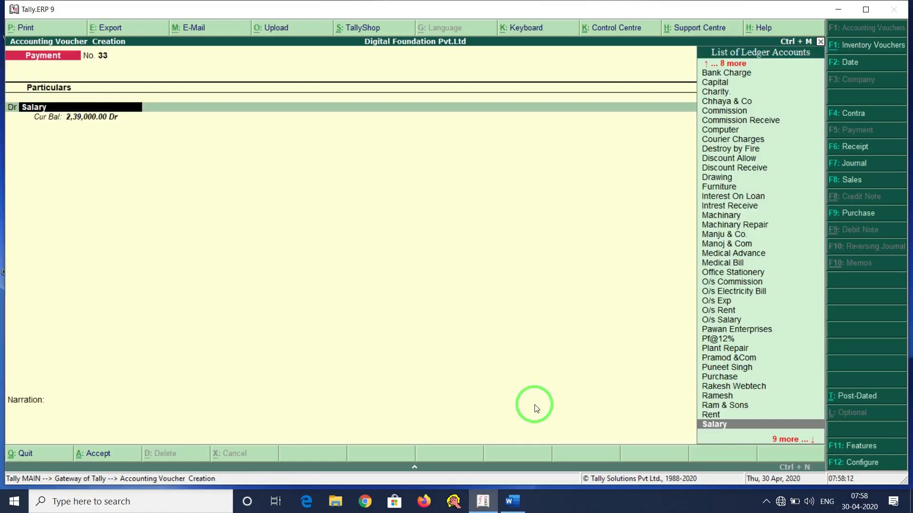
key(ctrl+Return)
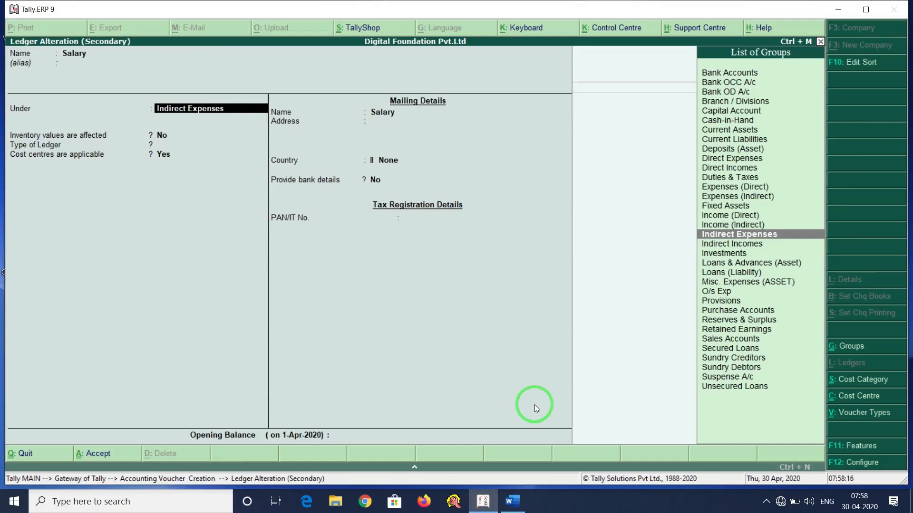
Save the Salary ledger under Indirect Expenses with Cost centres applicable kept at Yes.
key(Return)
key(Return)
key(Return)
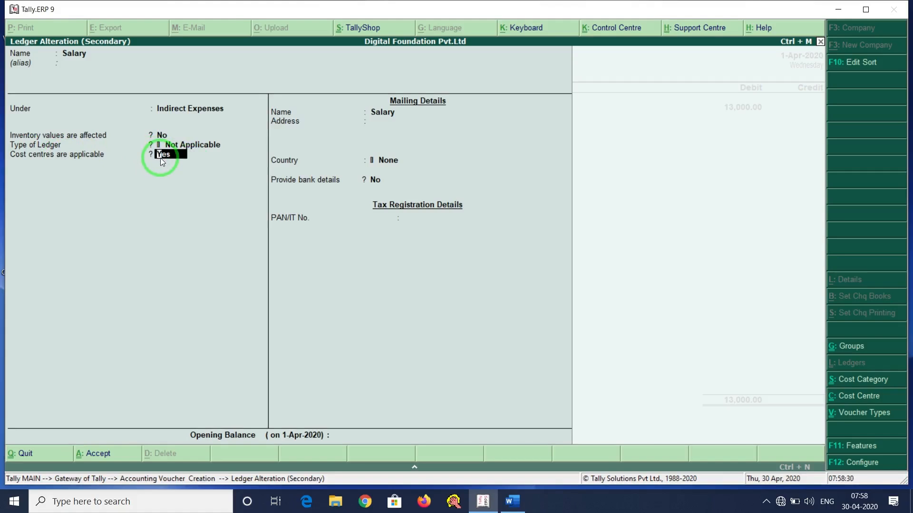
key(Return)
key(Return)
key(Return)
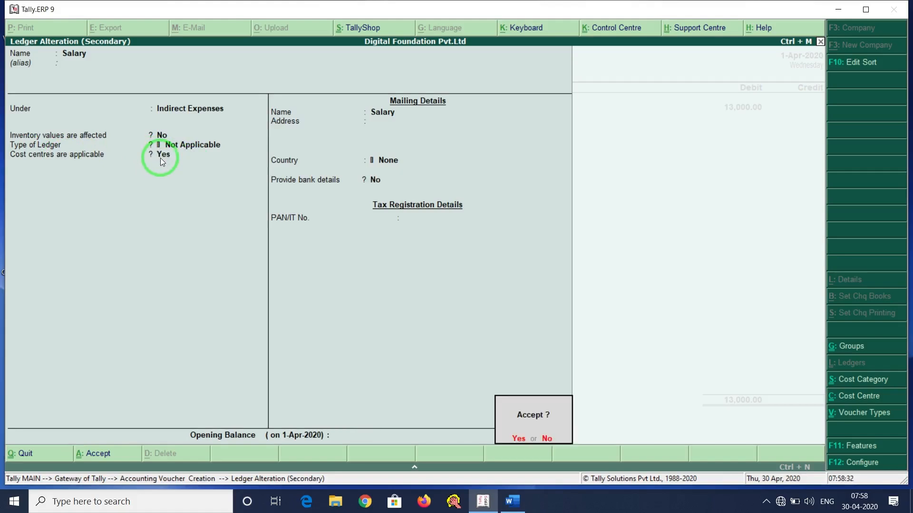
key(Return)
key(Return)
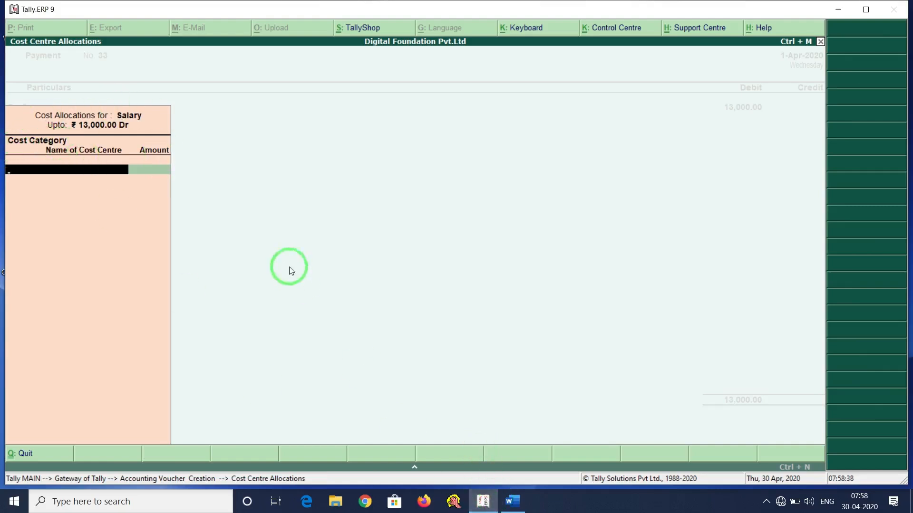
Save an Employee cost category with non-revenue items set to Yes, then start a new cost centre.
click(514, 503)
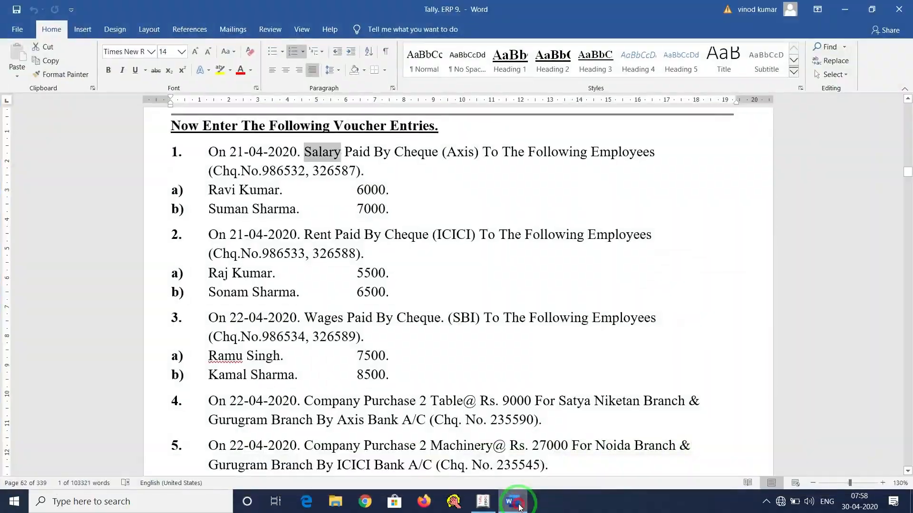
click(518, 505)
key(alt+c)
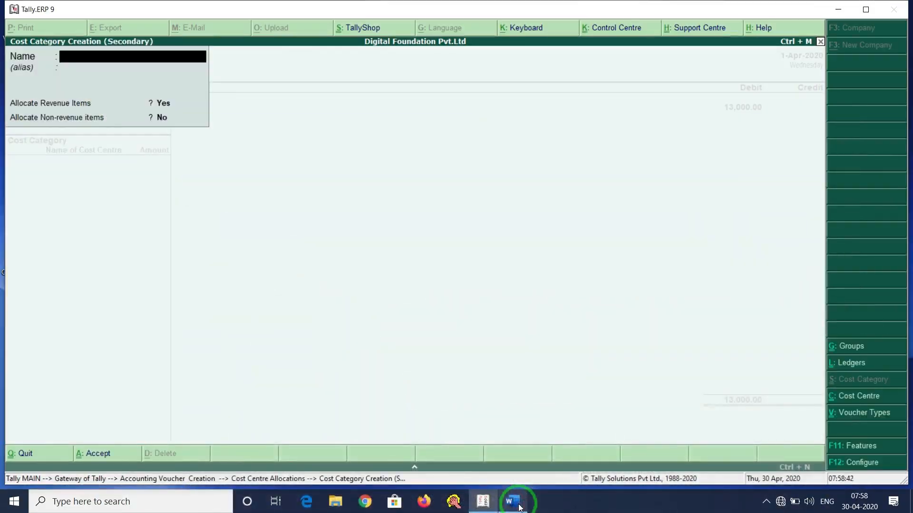
text(Employee)
key(Return)
key(Return)
key(Return)
text(y)
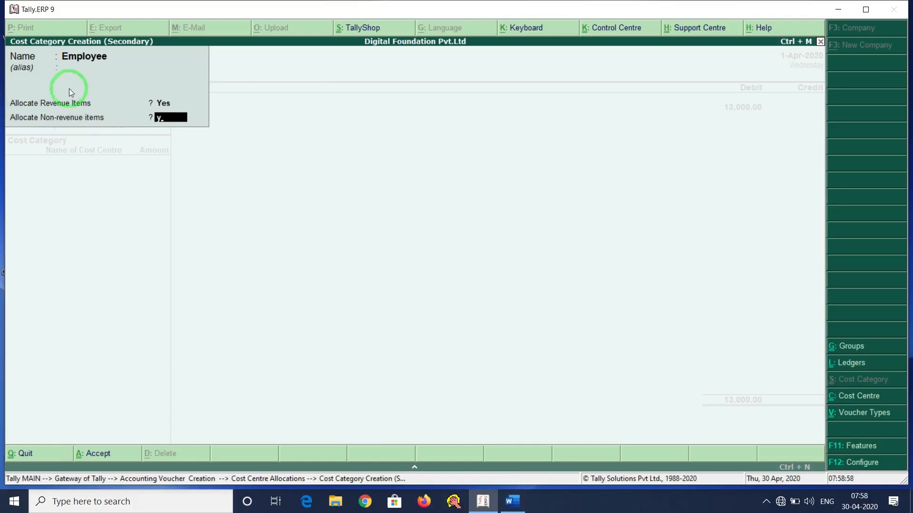
key(Return)
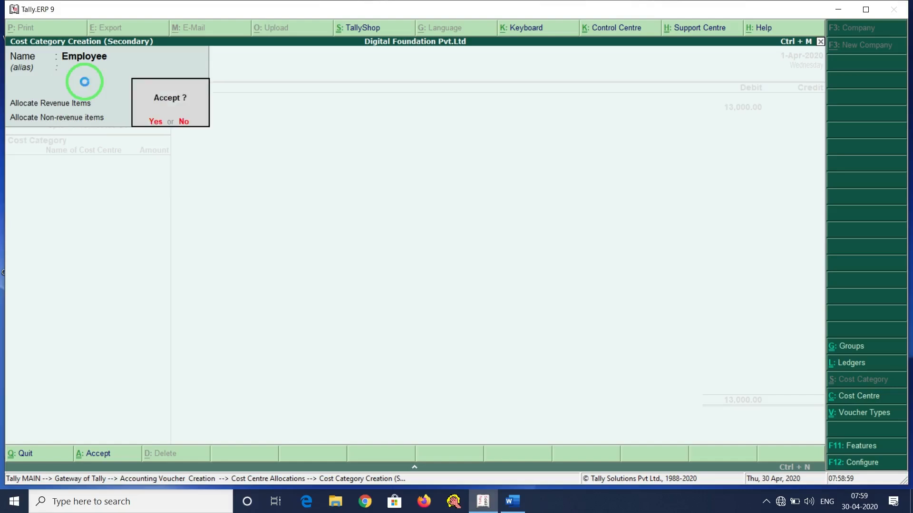
key(Return)
key(alt+c)
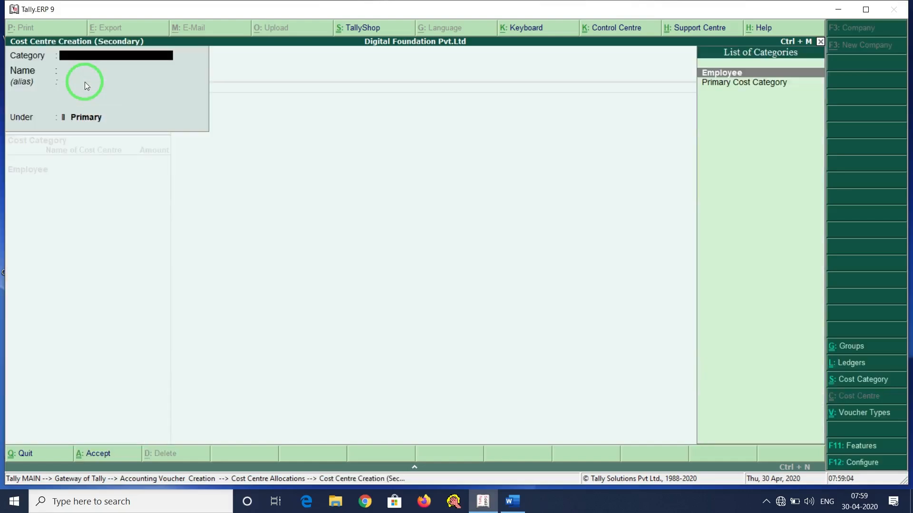
Create the first employee's cost centre under Employee and allocate 6,000 of Salary to it.
key(Return)
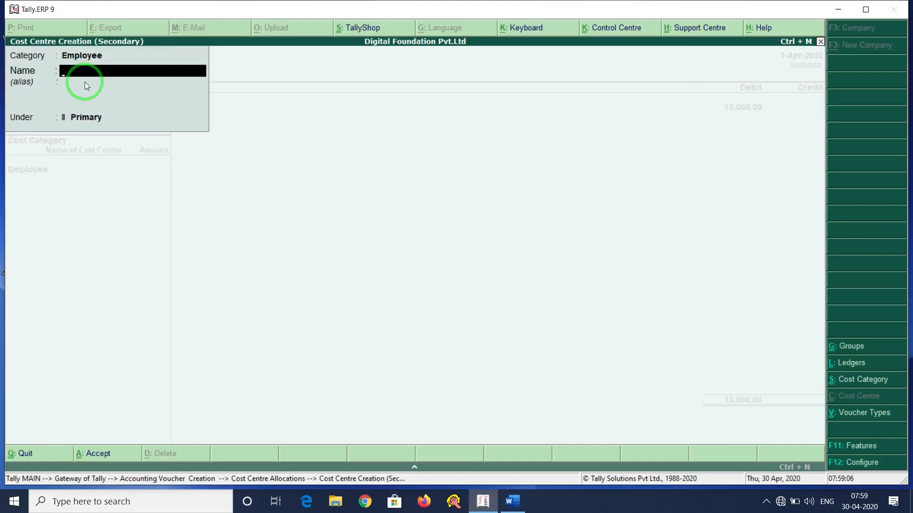
click(517, 505)
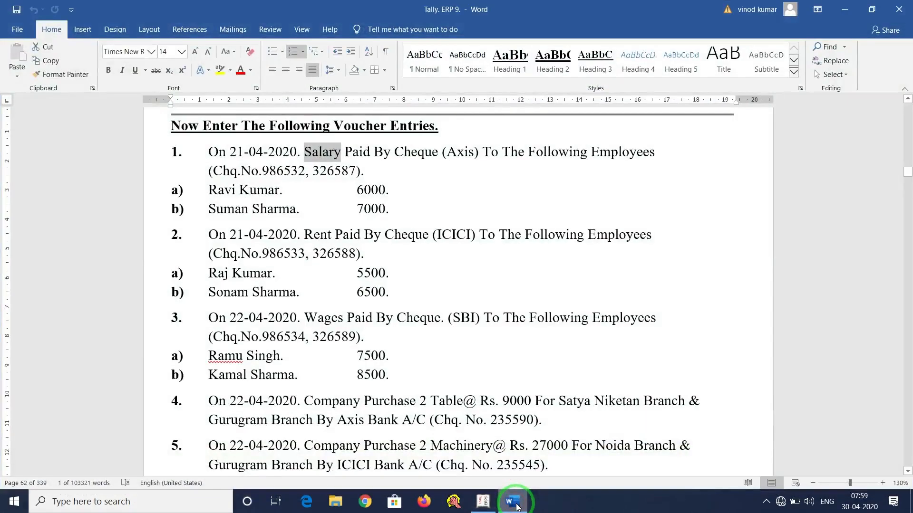
click(518, 506)
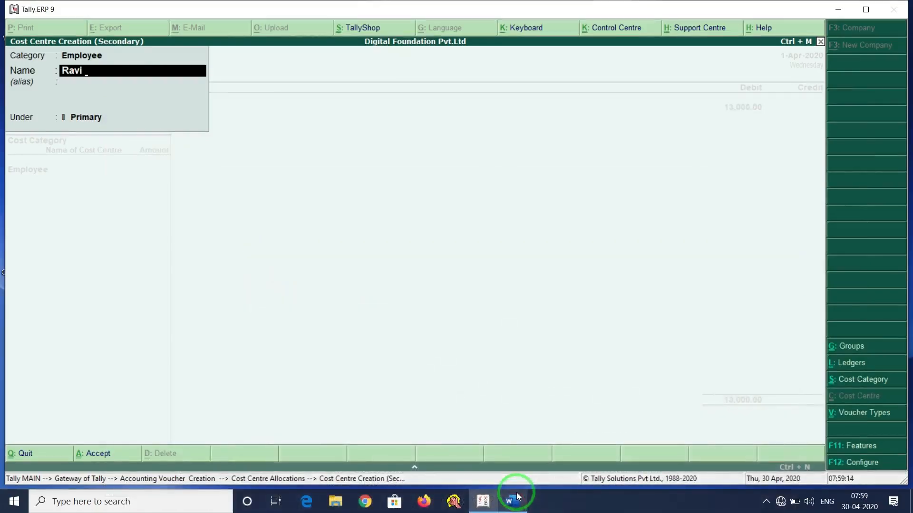
key(Return)
key(Return)
key(Return)
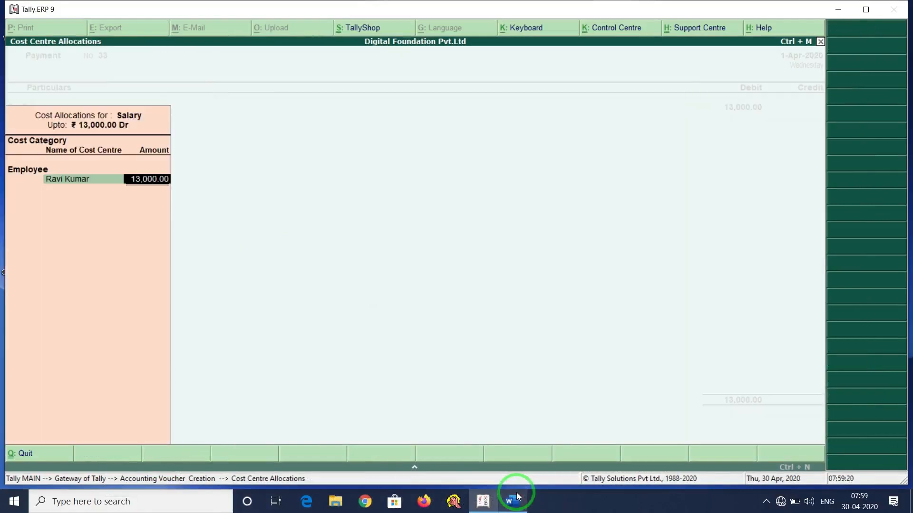
click(514, 498)
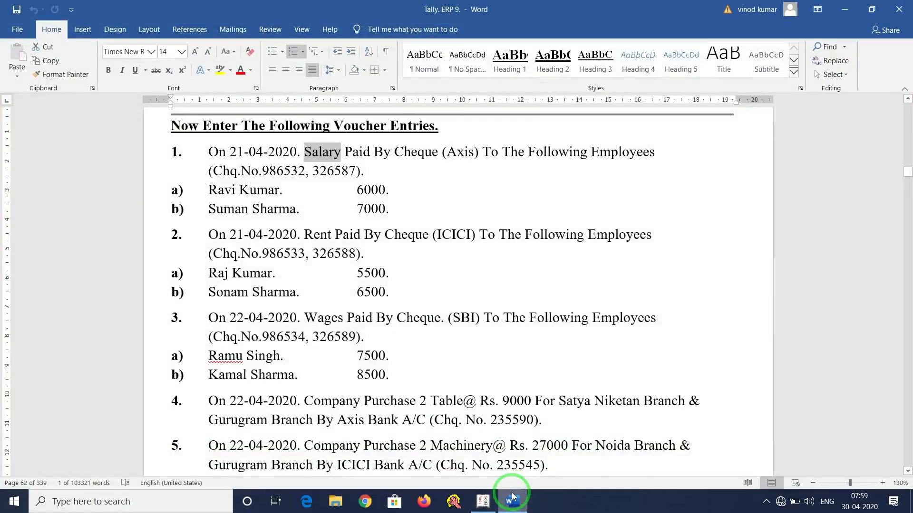
key(alt+Tab)
text(6,000)
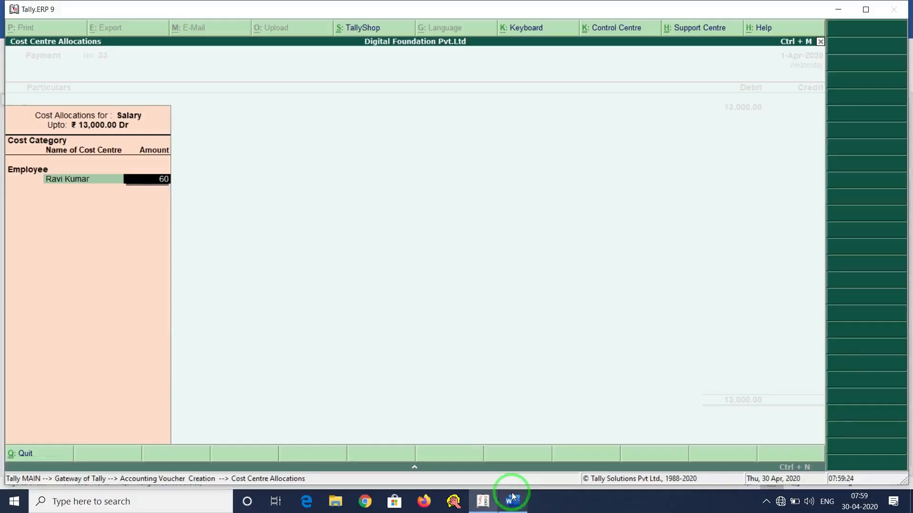
key(Return)
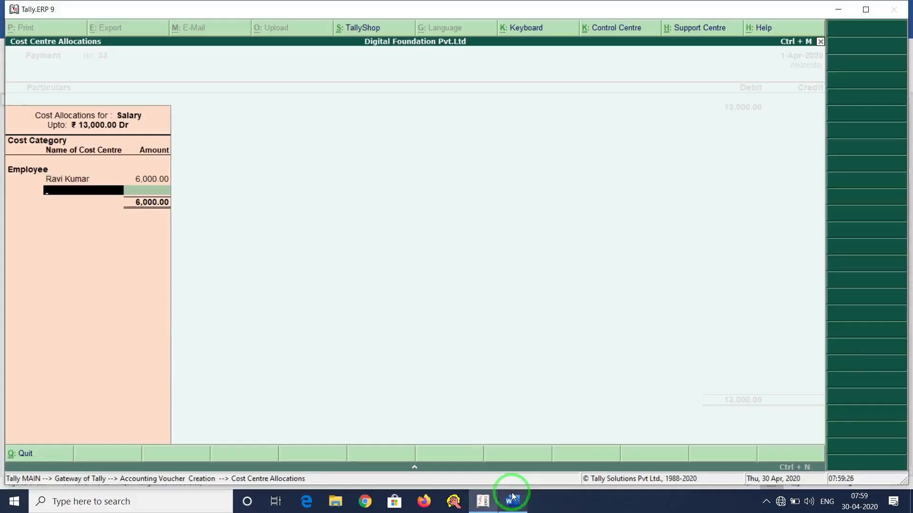
Create the second employee's cost centre to take the remaining 7,000.00.
click(512, 497)
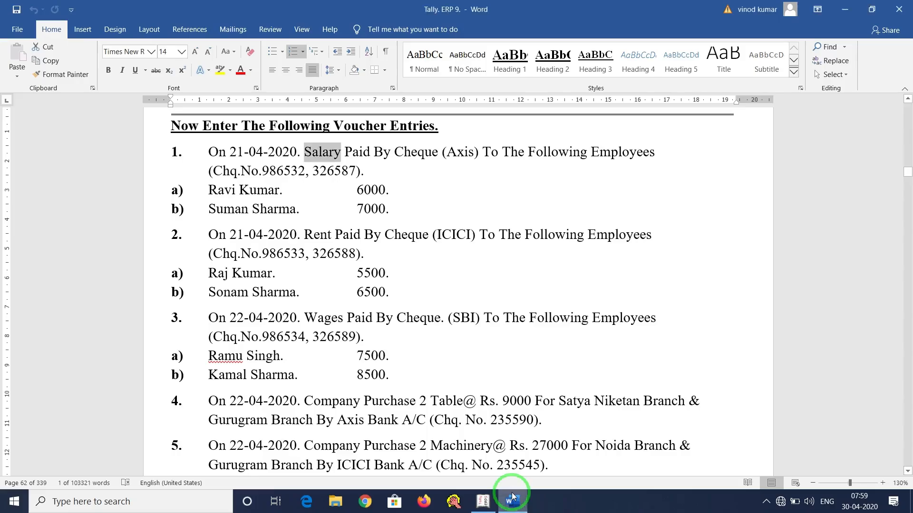
key(alt+Tab)
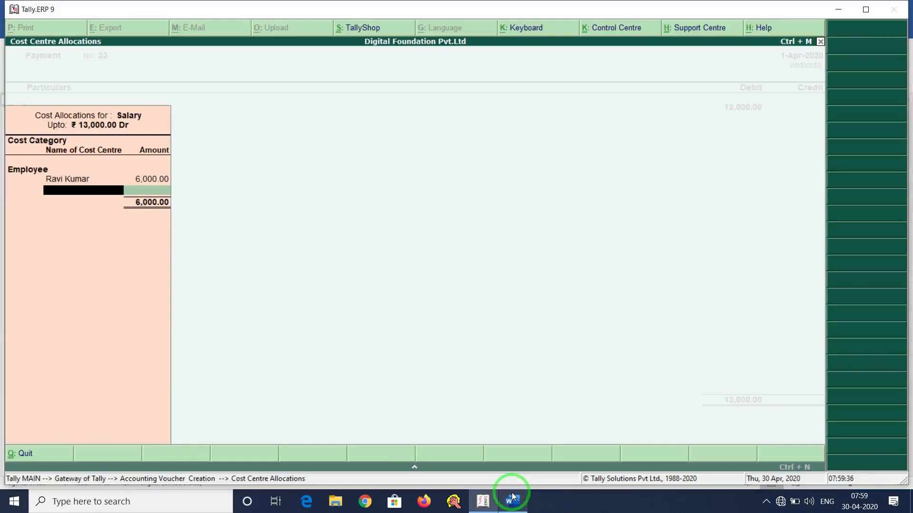
key(alt+c)
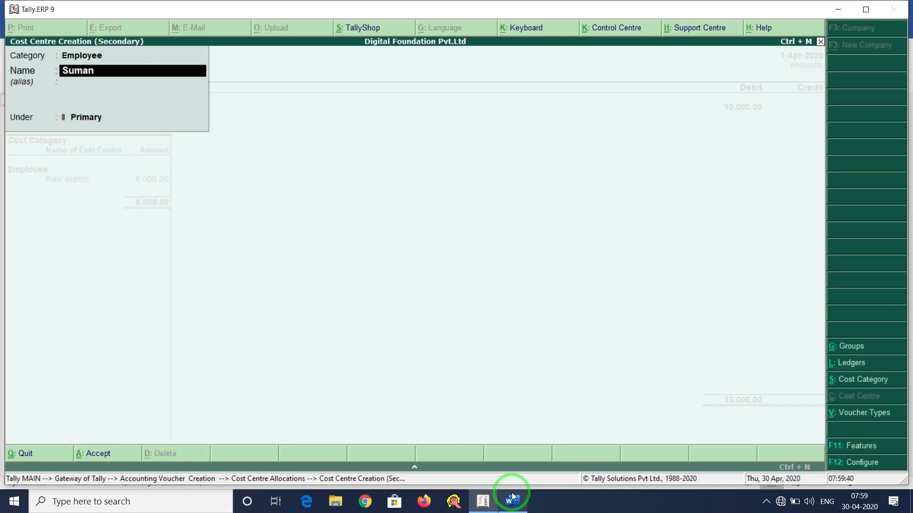
key(alt+Tab)
key(alt+Tab)
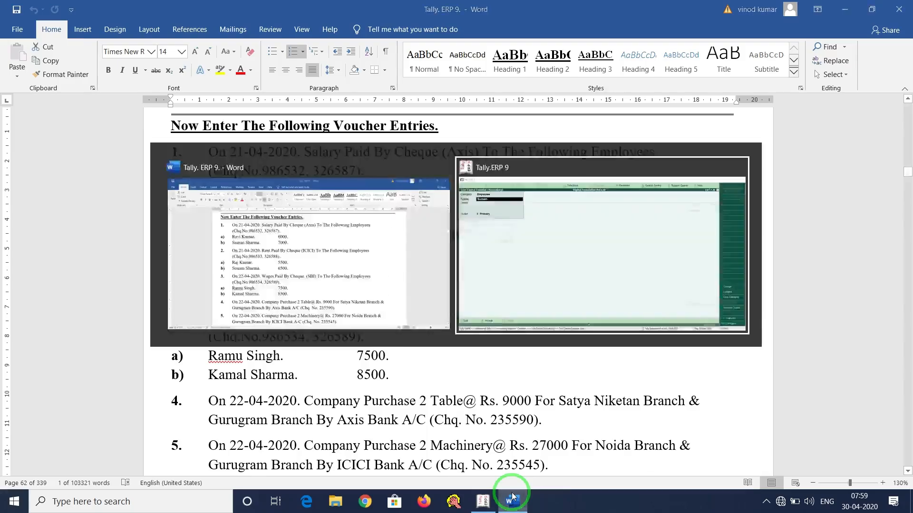
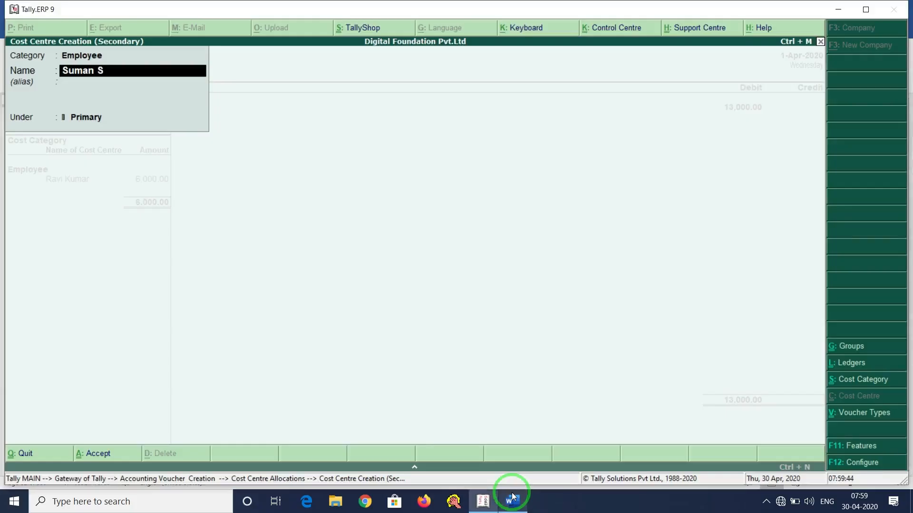
key(Return)
key(Return)
key(Return)
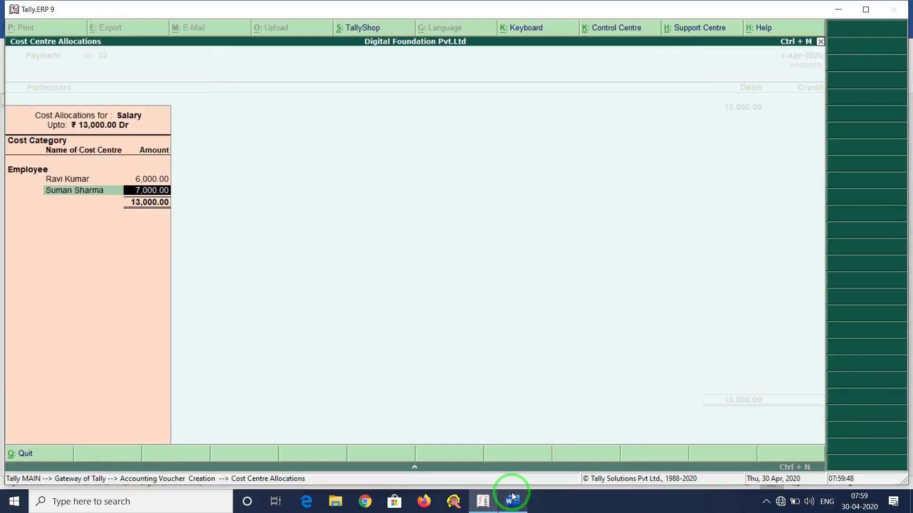
key(Return)
Credit Axis Bank with the 13,000.00 salary payment.
key(Return)
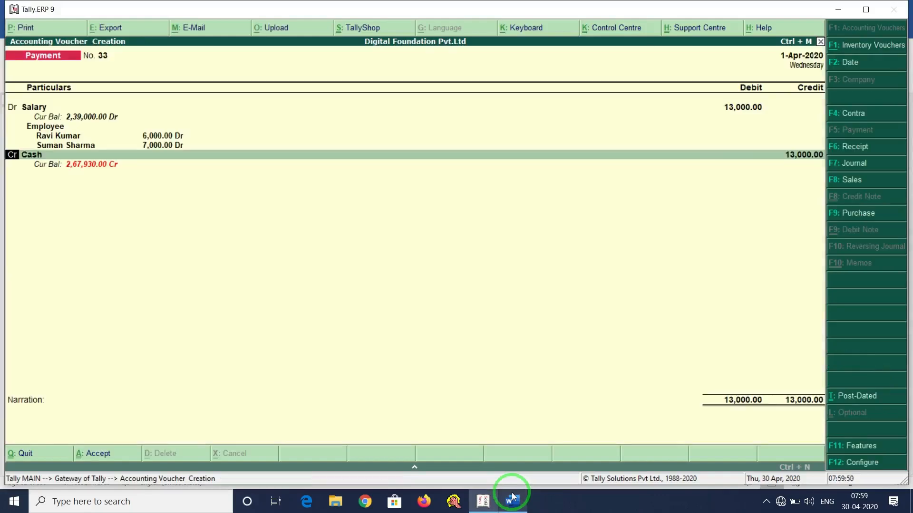
key(Return)
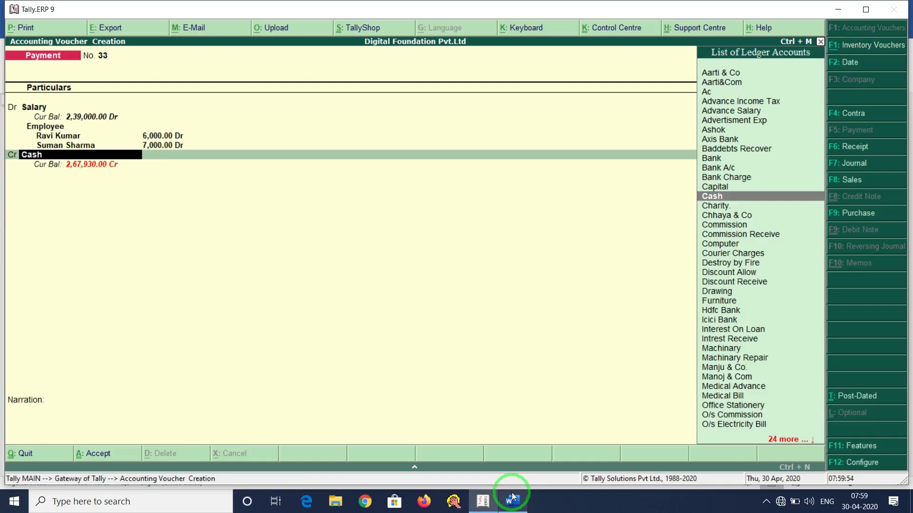
click(512, 496)
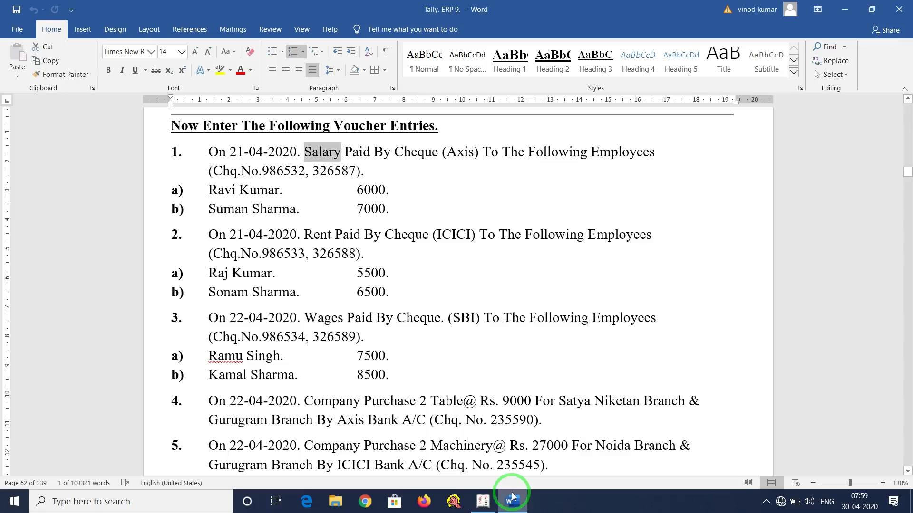
key(alt+Tab)
text(A)
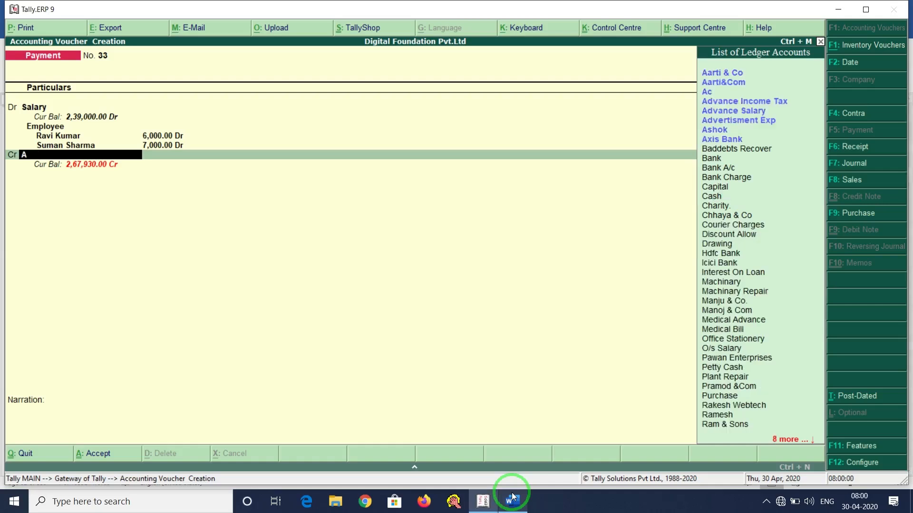
text(xi)
key(Return)
key(Return)
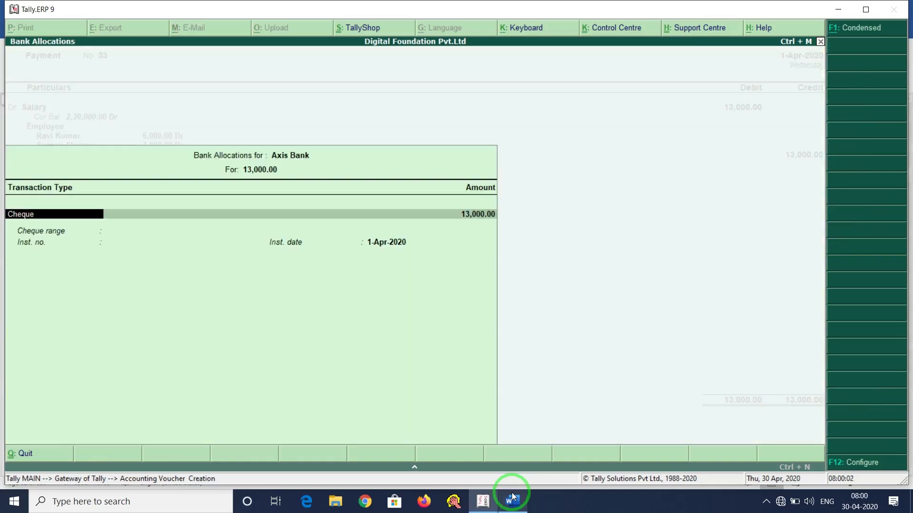
key(Return)
key(Return)
Enter the cheque number in the bank allocation and return to the voucher.
click(513, 497)
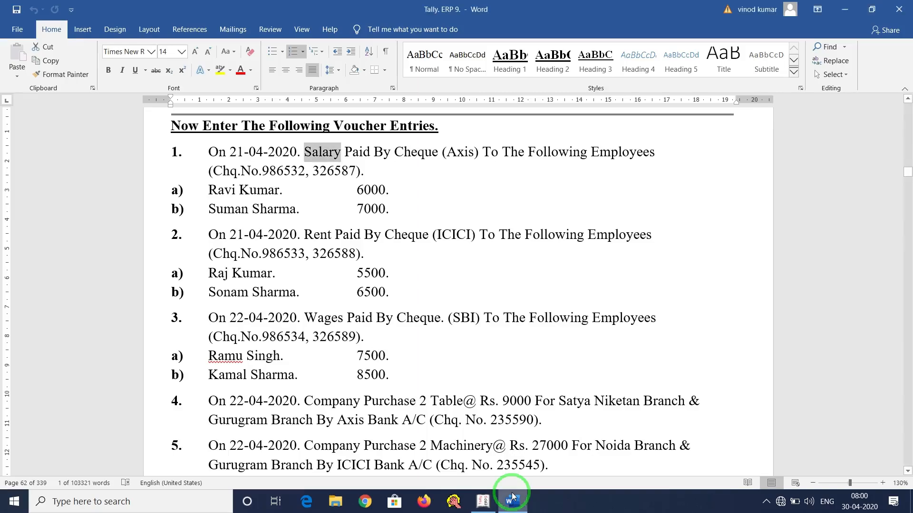
click(513, 497)
text(123654)
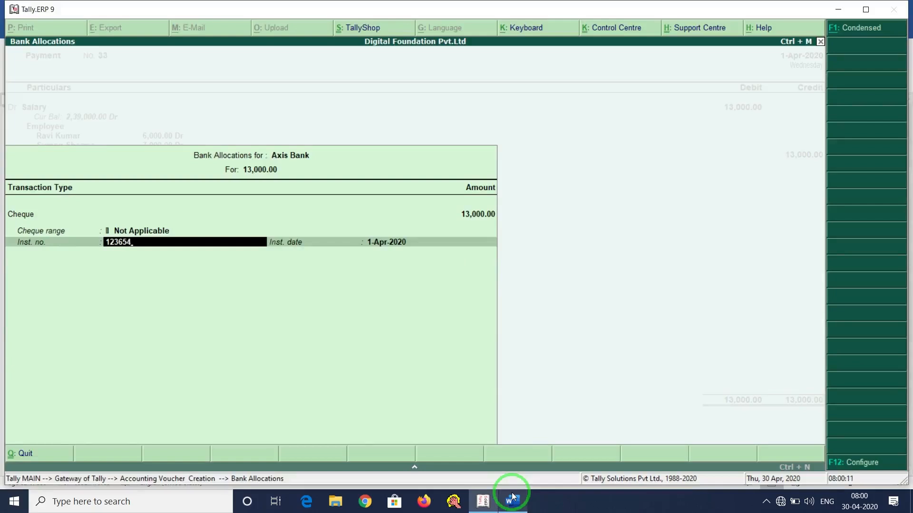
key(Return)
key(Return)
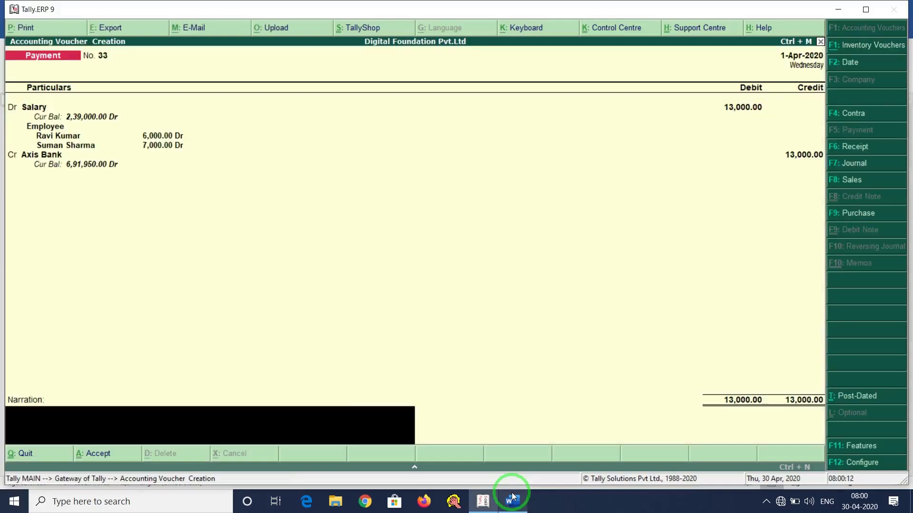
key(Return)
key(Return)
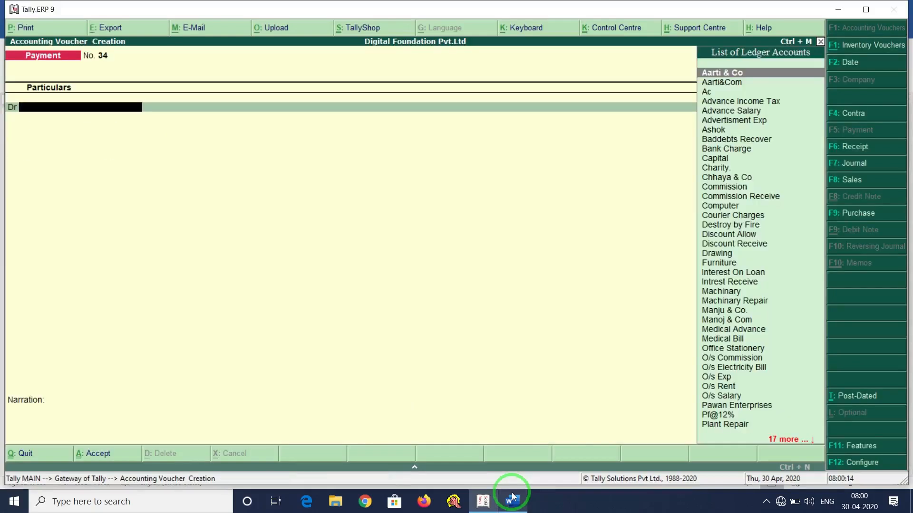
click(511, 499)
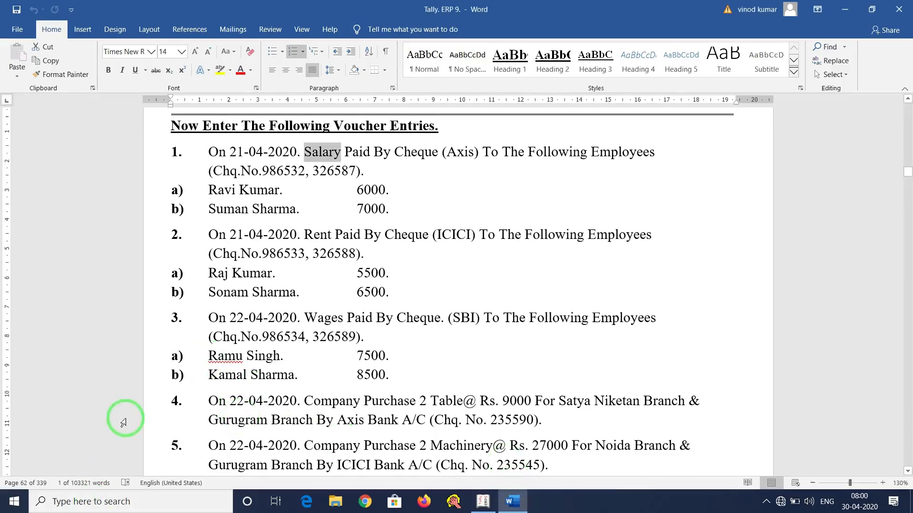
scroll(24, 362, down, 3)
scroll(41, 315, up, 1)
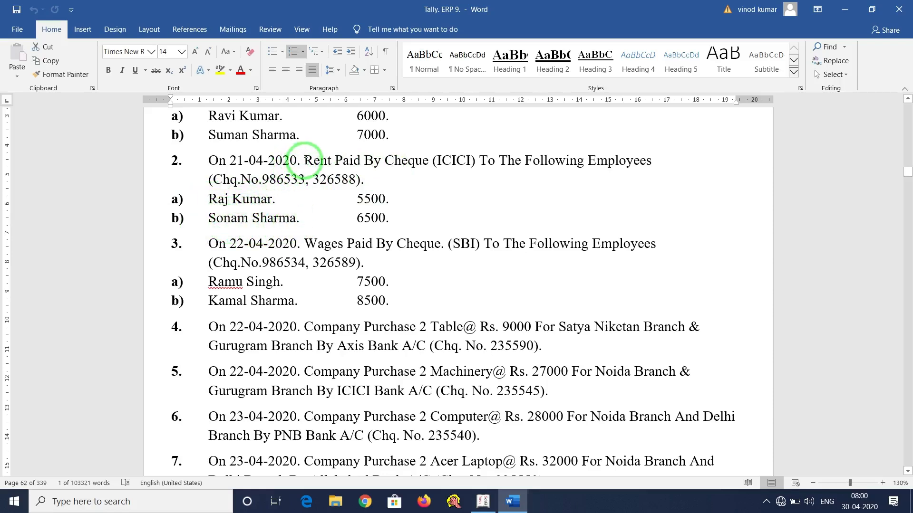
drag(303, 161, 332, 161)
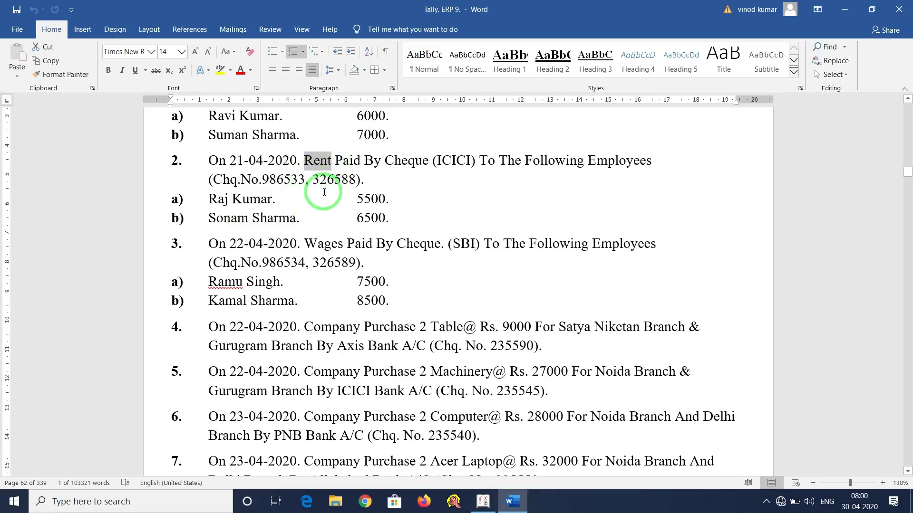
click(353, 177)
drag(304, 160, 334, 162)
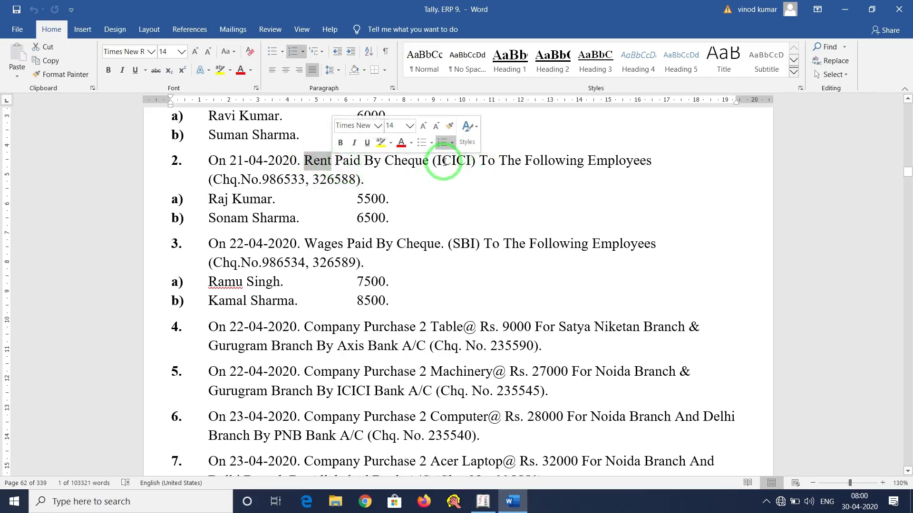
click(324, 165)
drag(305, 159, 332, 160)
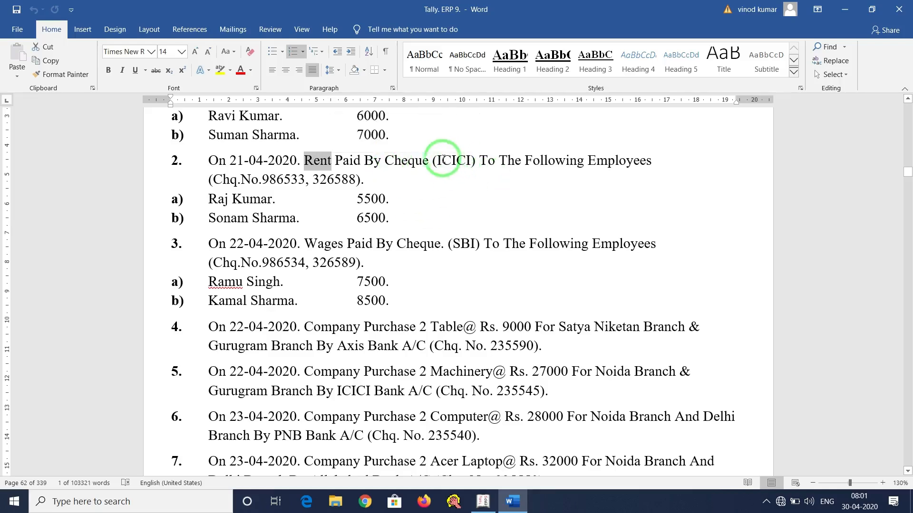
drag(435, 161, 479, 161)
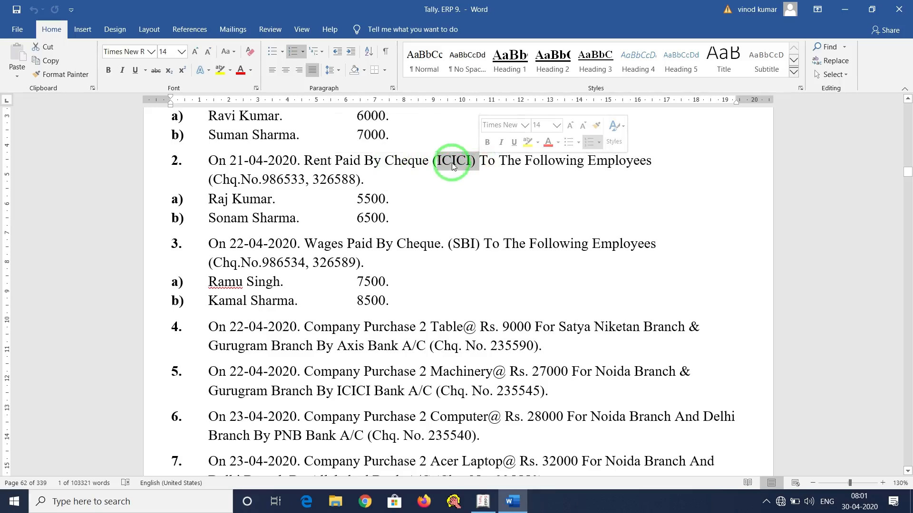
click(483, 501)
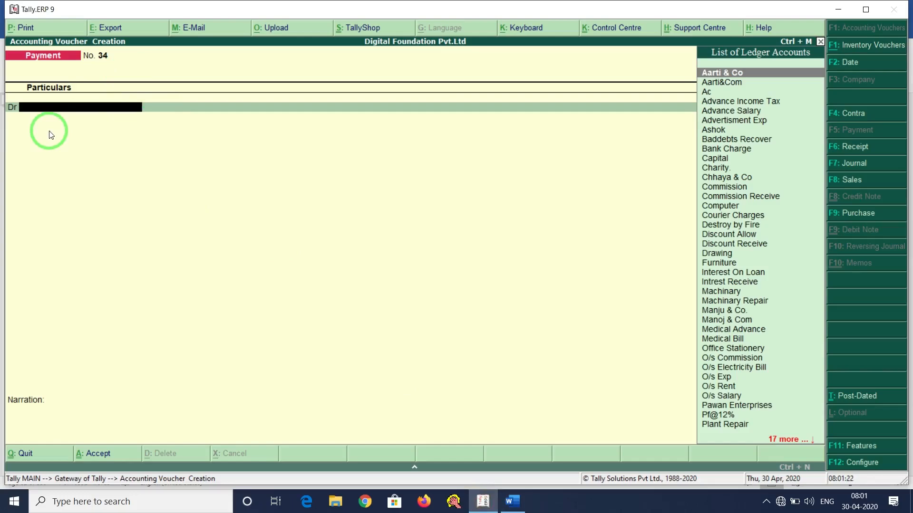
Select the existing Rent ledger as debit and re-save it under Indirect Expenses.
key(alt+c)
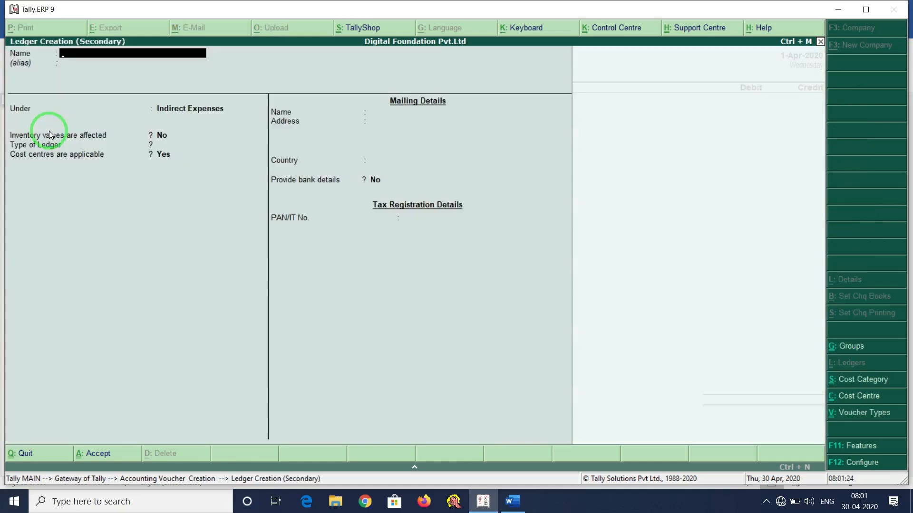
text(Rent)
key(Return)
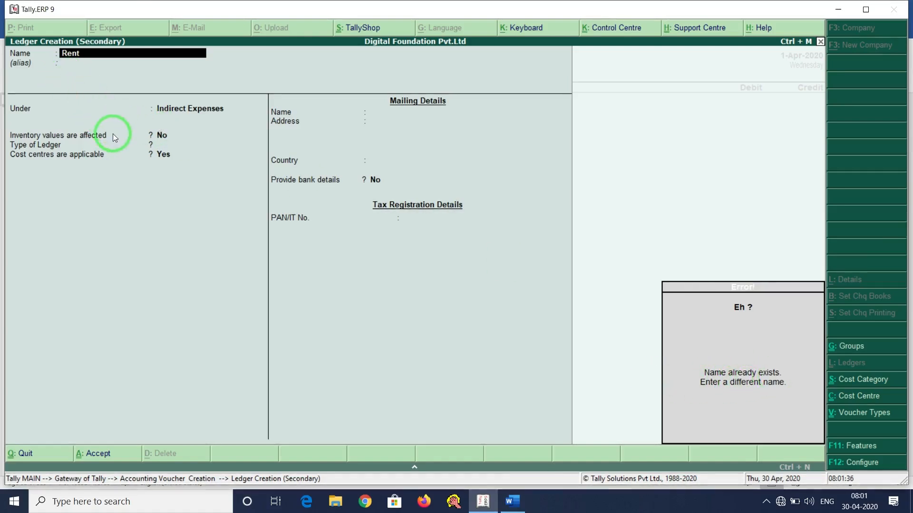
key(Escape)
key(Escape)
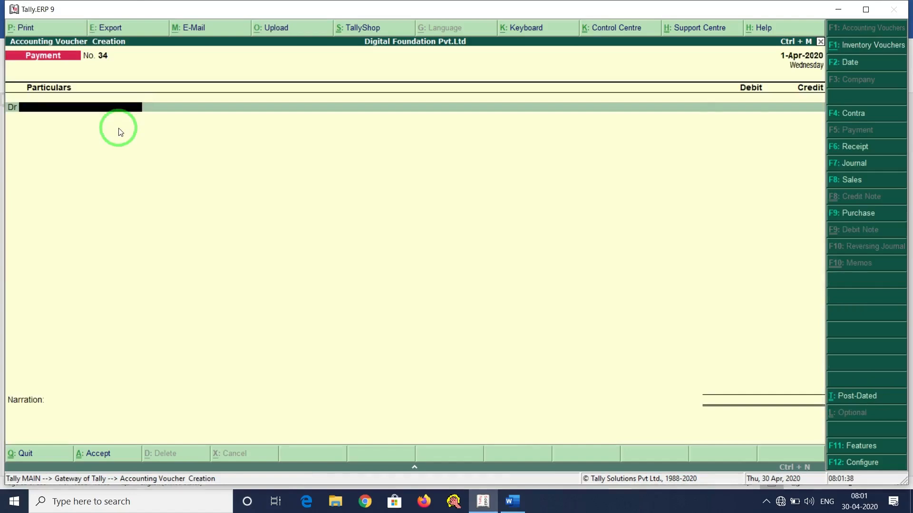
text(Ren)
key(Return)
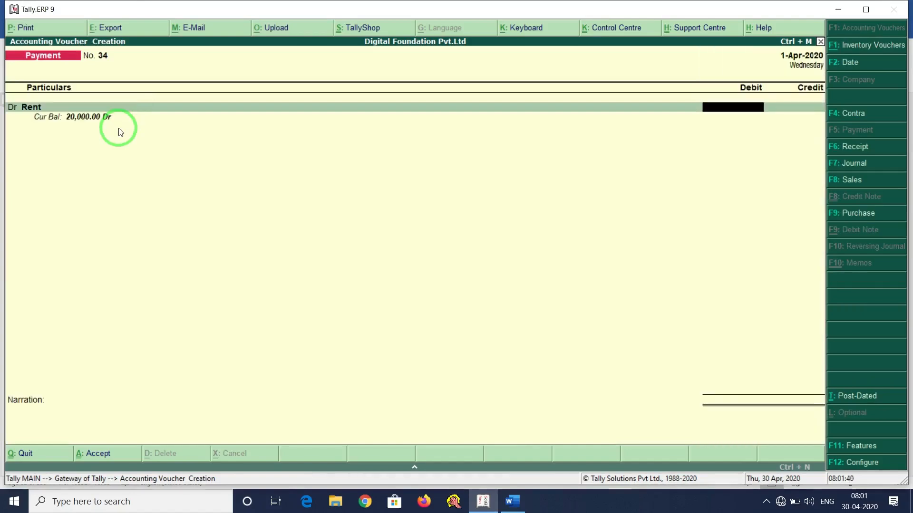
key(BackSpace)
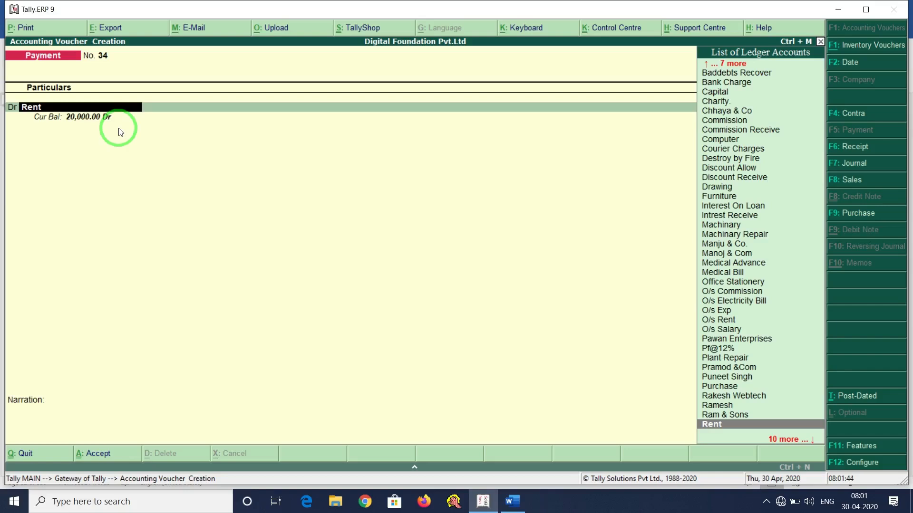
key(ctrl+Return)
key(Return)
key(Return)
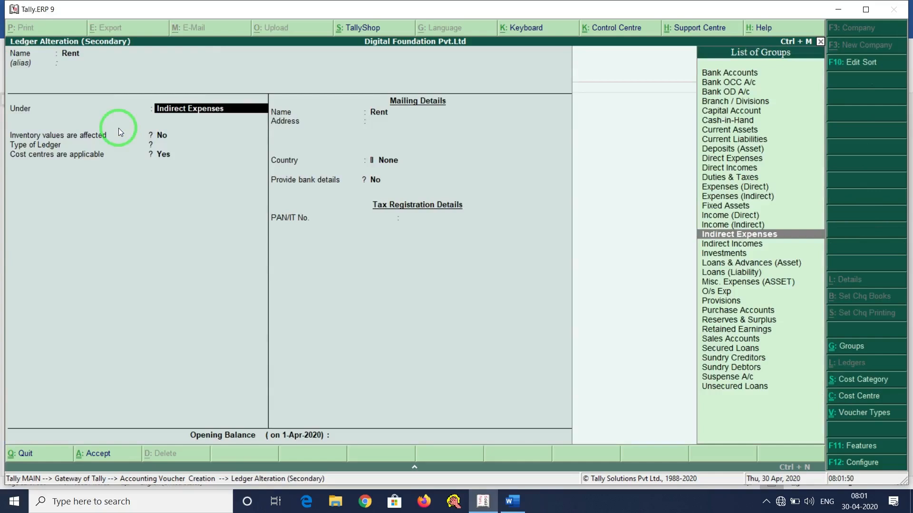
key(Return)
key(Return)
key(Return)
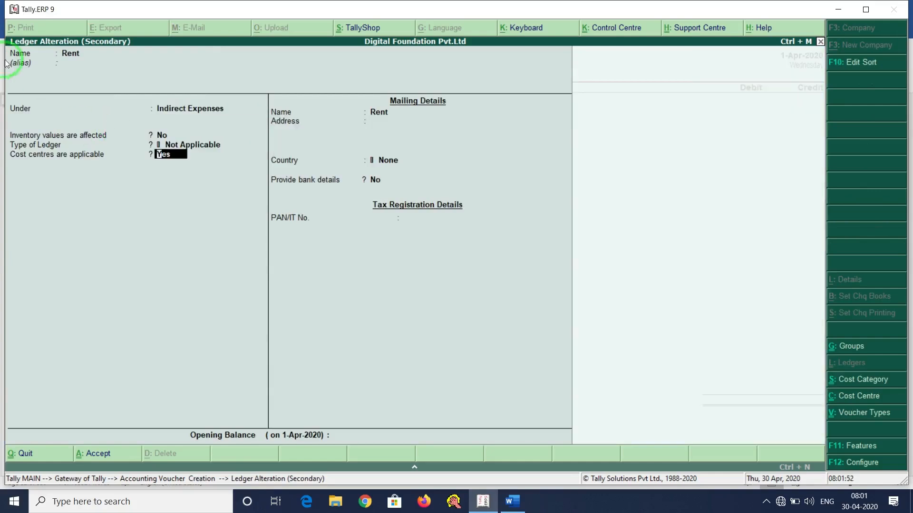
key(Return)
key(Return)
key(Return)
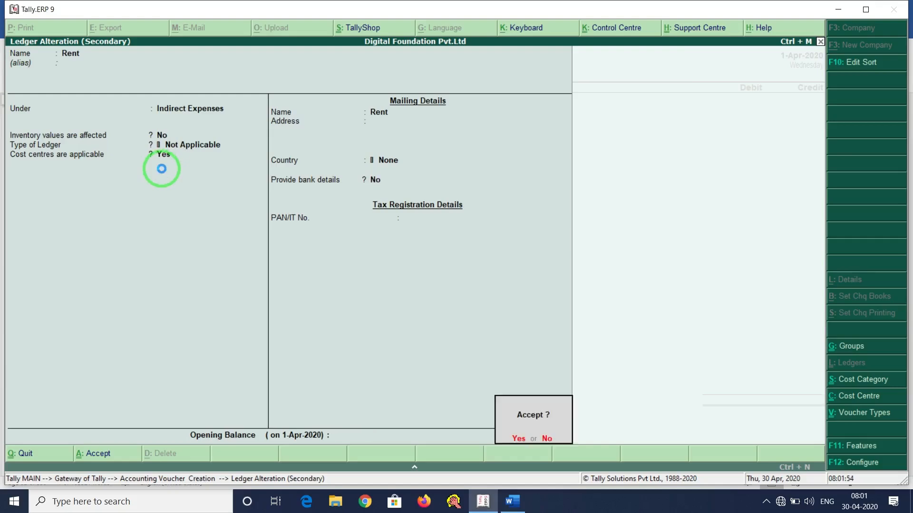
key(Return)
Total 5500+6500 in the calculator and debit Rent with 12,000.
key(alt+Tab)
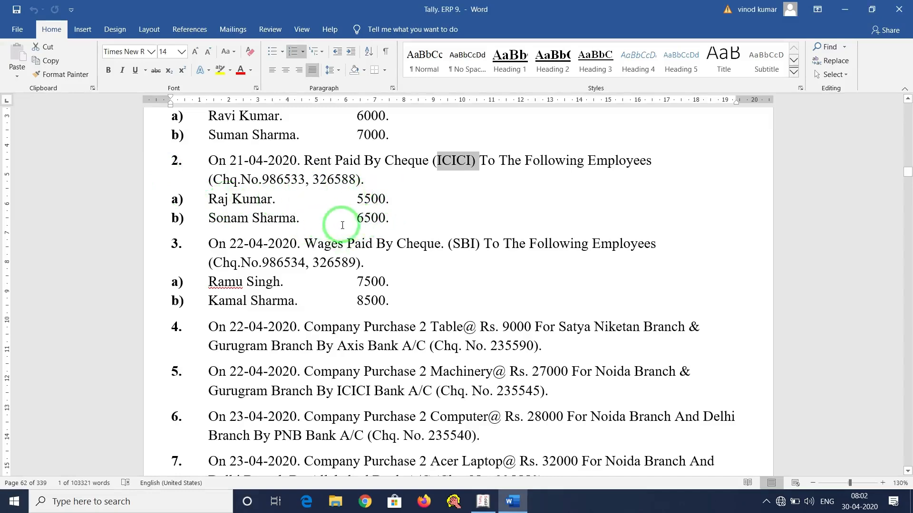
key(alt+Tab)
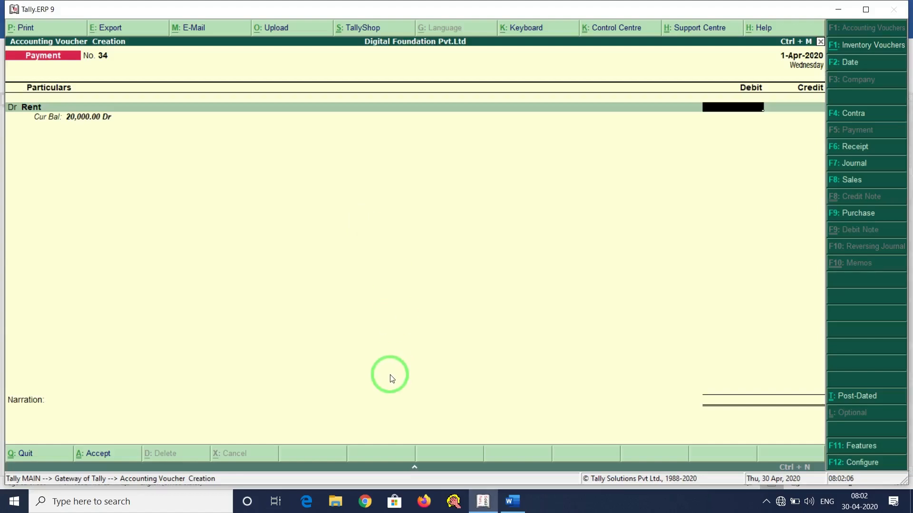
key(ctrl+n)
text(55)
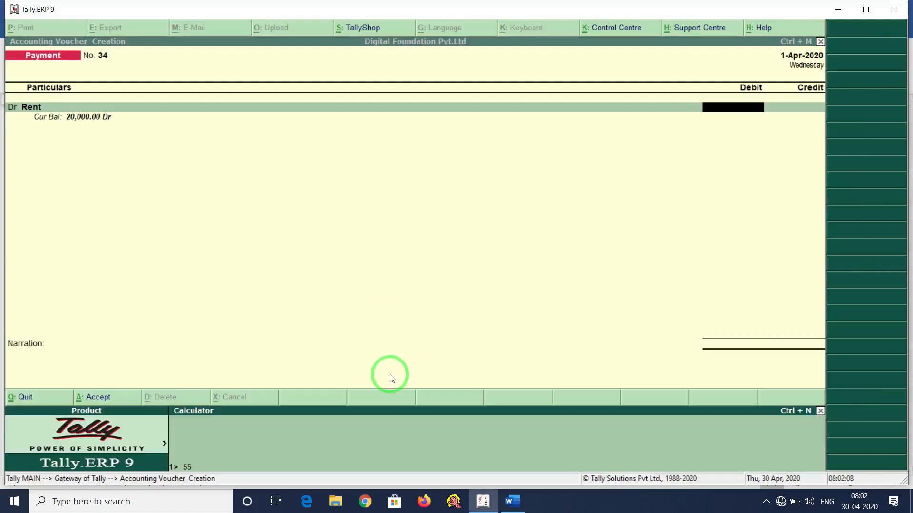
text(00+6500)
key(Return)
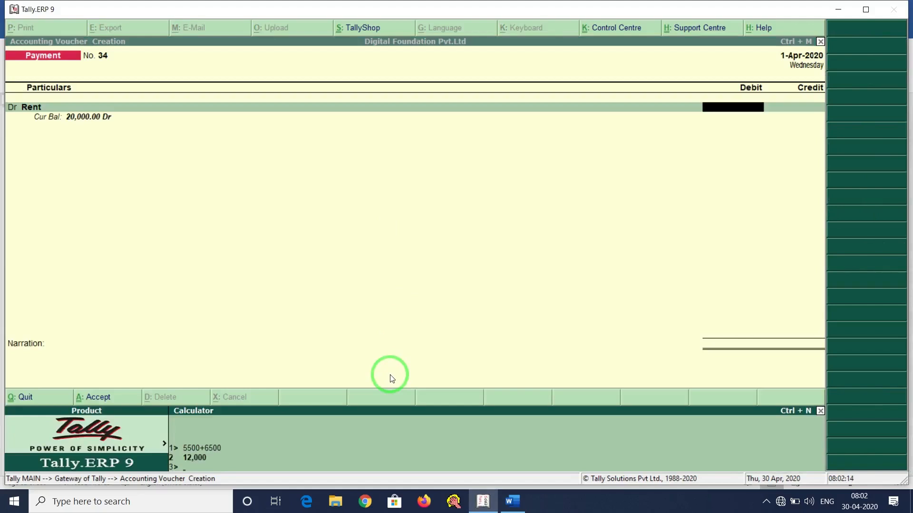
key(ctrl+m)
text(120)
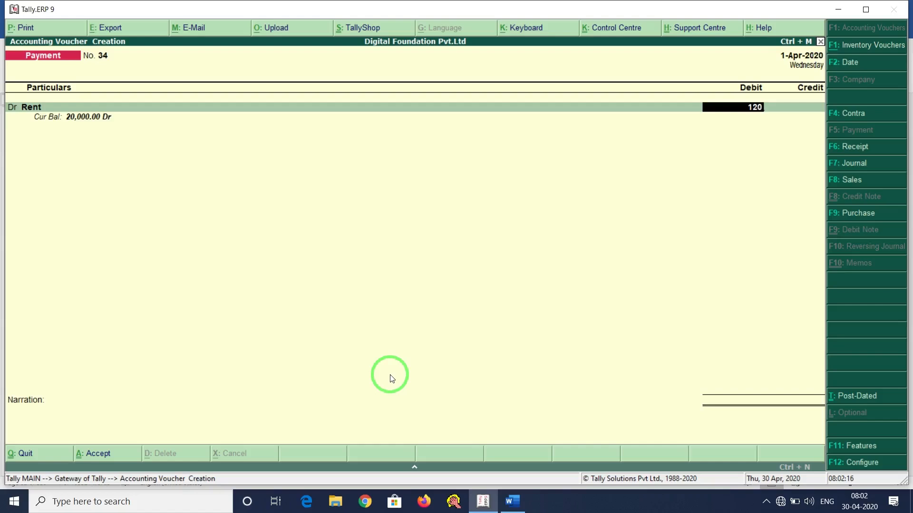
text(00)
key(Return)
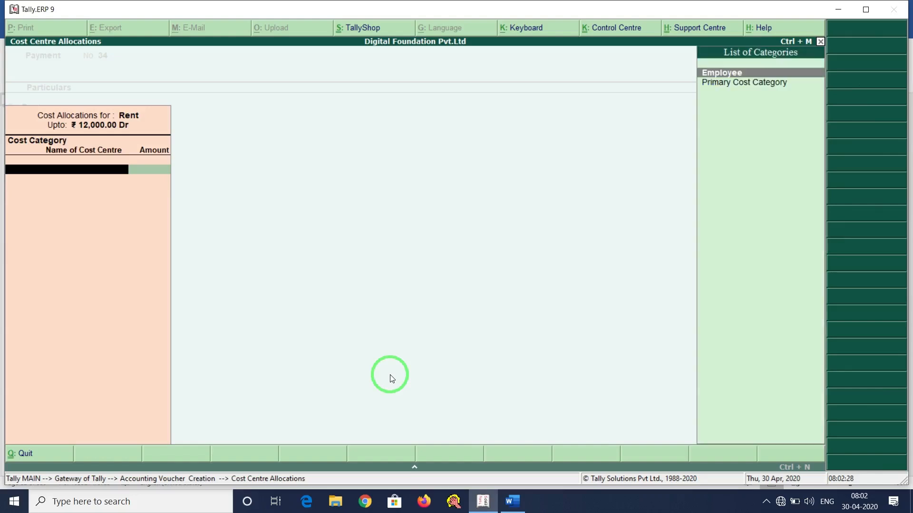
Create a new employee cost centre under Employee and allocate 5,500 of Rent to it.
key(Return)
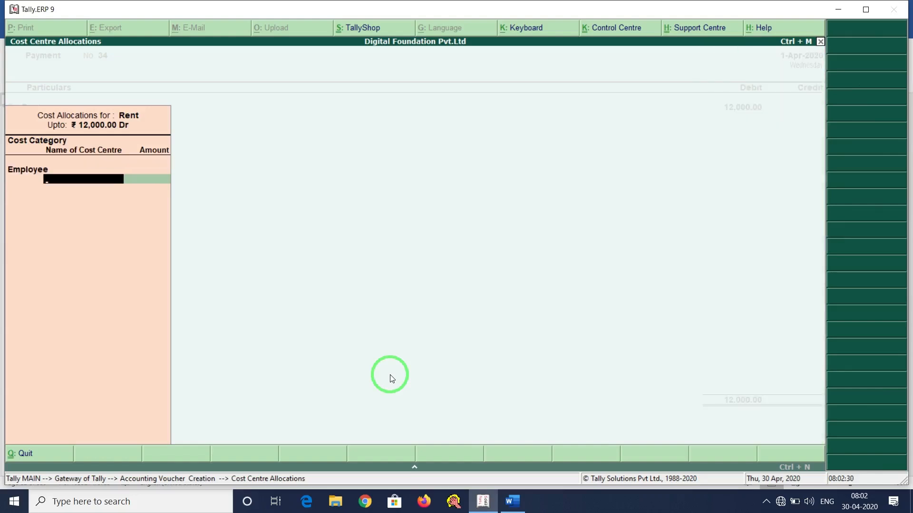
key(alt+Tab)
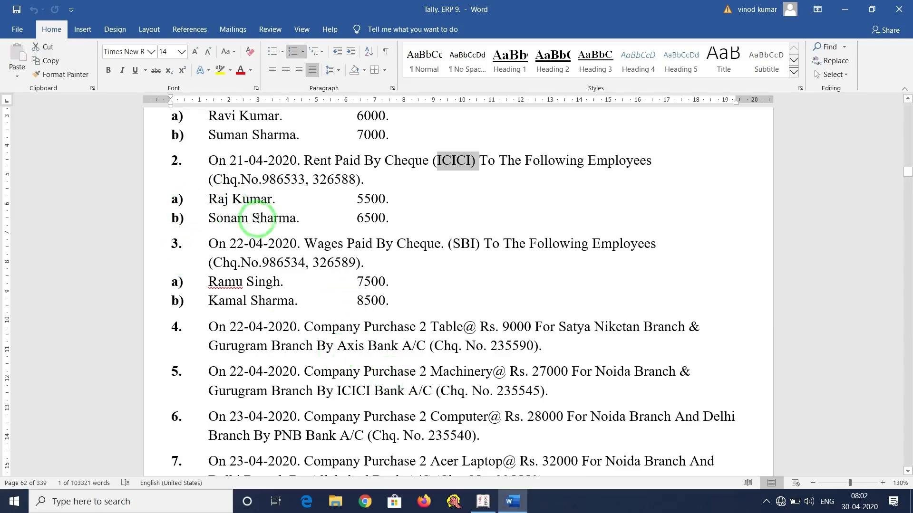
key(alt+Tab)
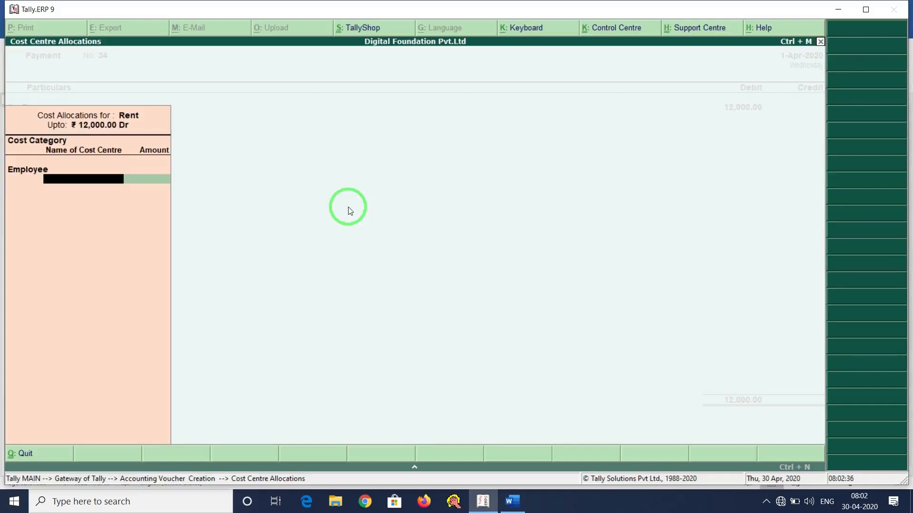
key(alt+c)
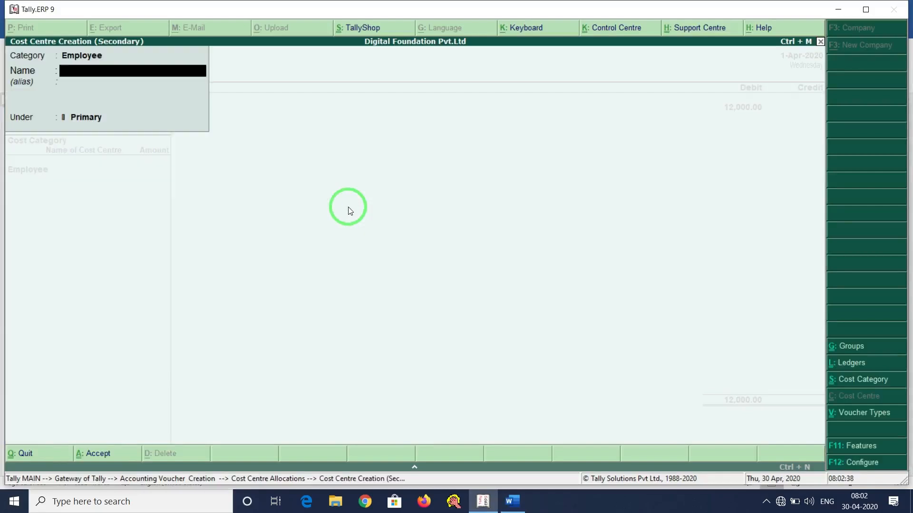
key(Return)
key(Return)
key(Return)
key(Return)
text(5500)
key(Return)
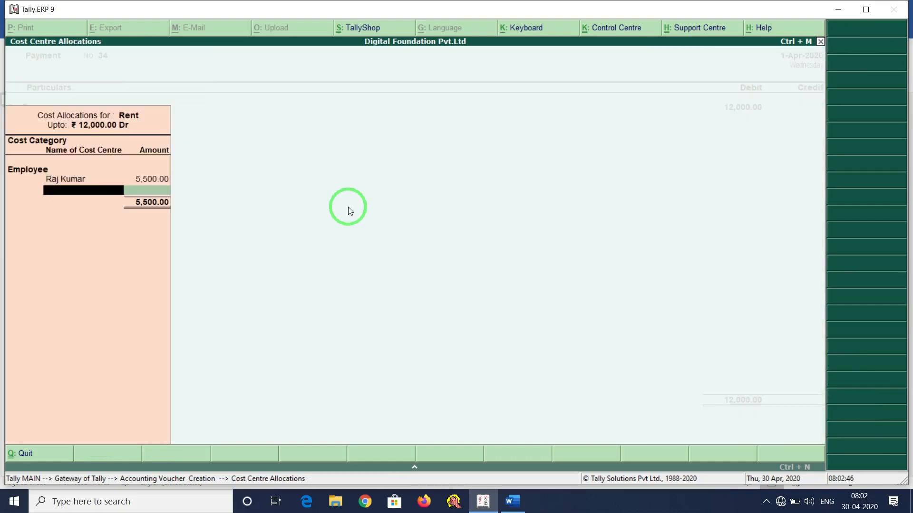
Create the second employee cost centre, allocate 6,500, and close the Rent allocation.
key(alt+Tab)
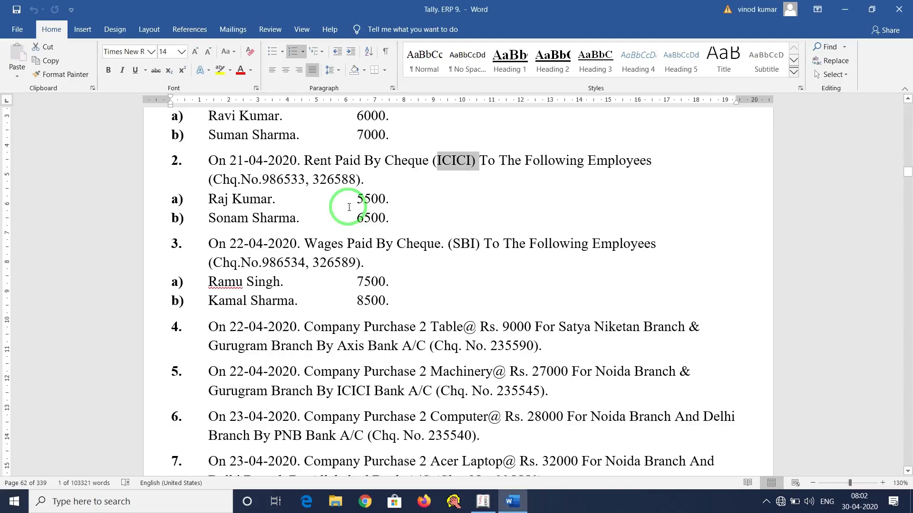
key(alt+Tab)
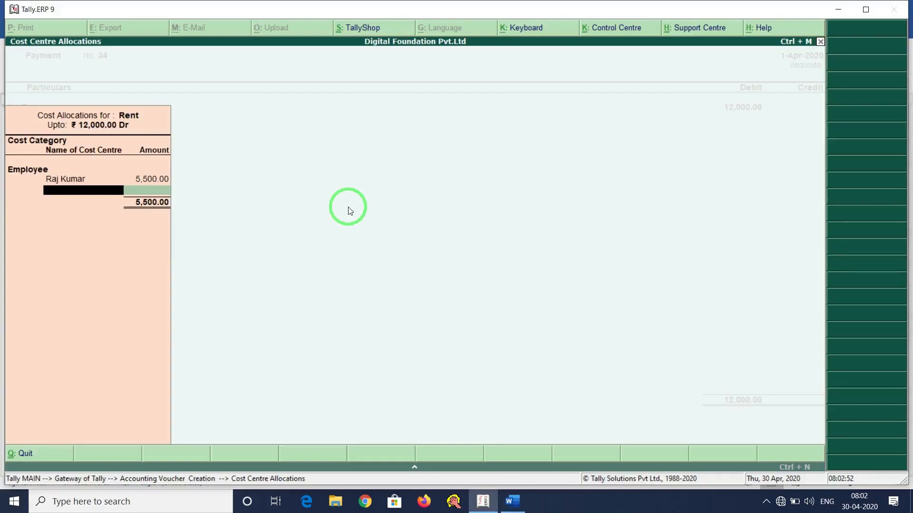
key(alt+c)
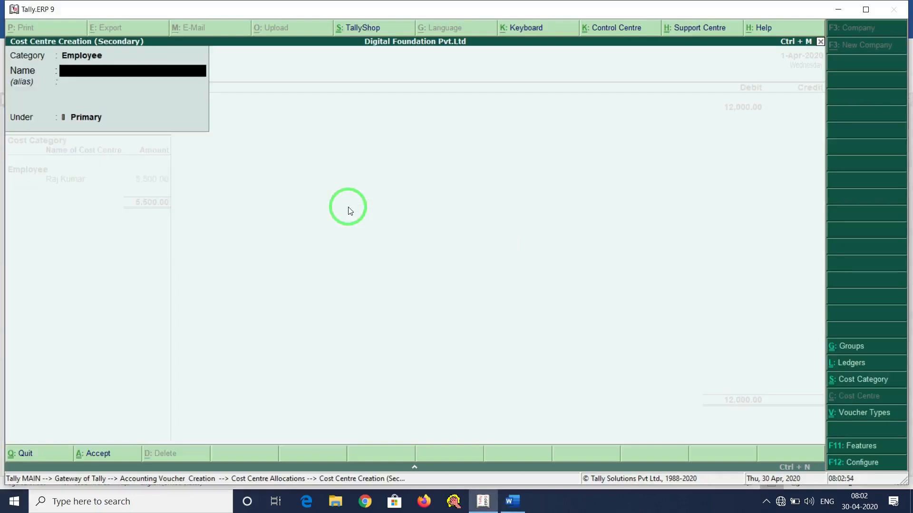
key(Return)
key(Return)
key(Return)
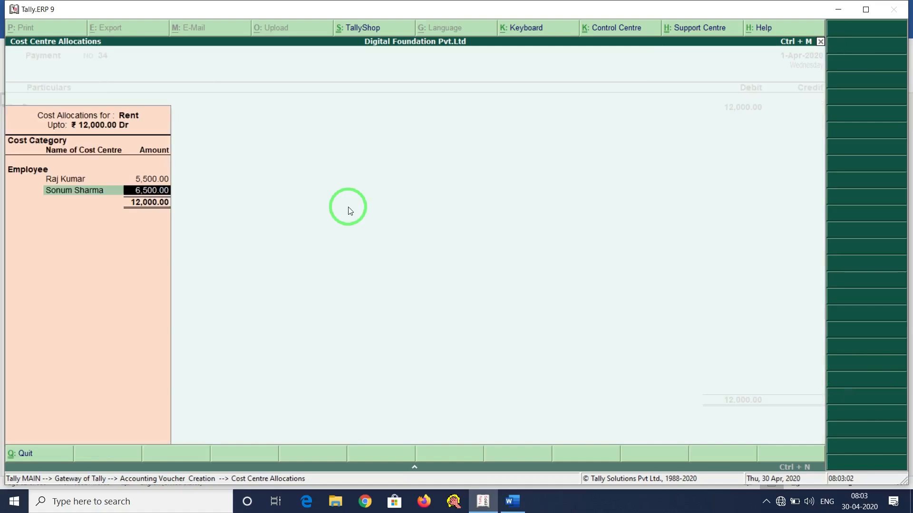
key(Return)
key(Return)
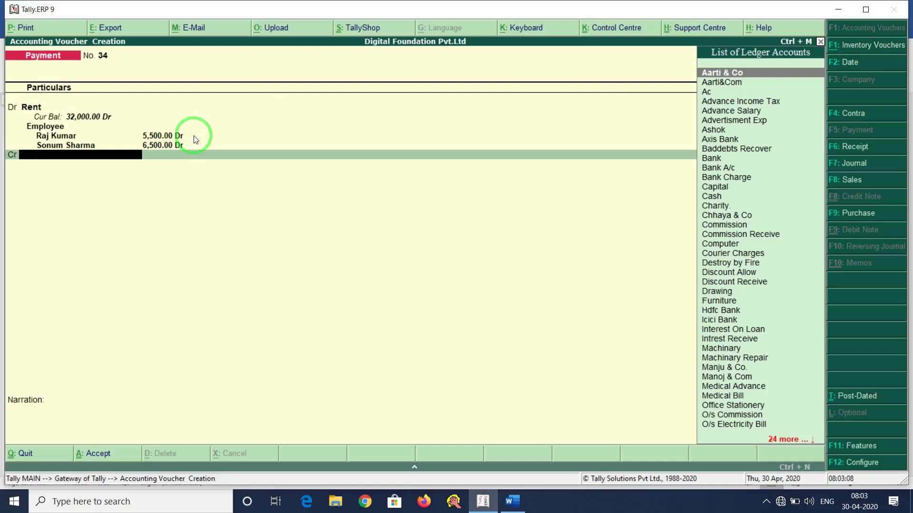
Credit Icici Bank 12,000 with the cheque number and save Payment voucher 34.
click(512, 501)
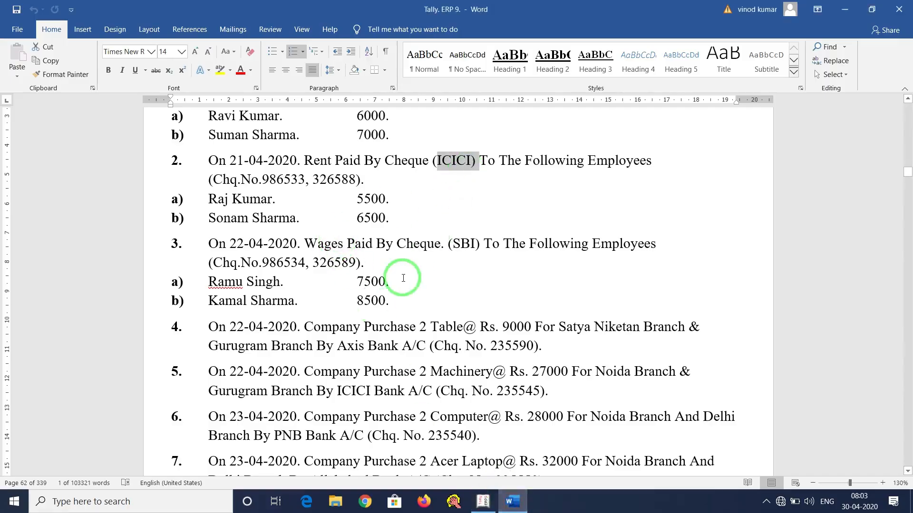
key(alt+Tab)
text(Ic)
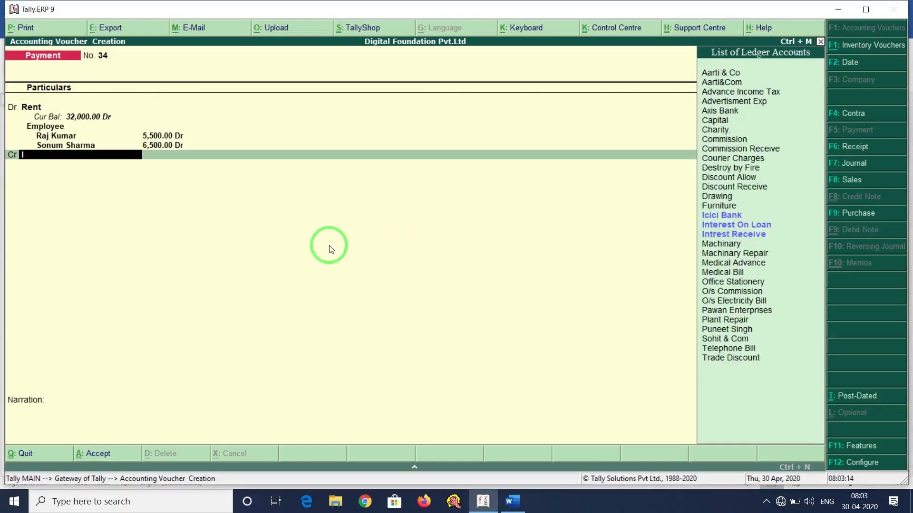
key(Return)
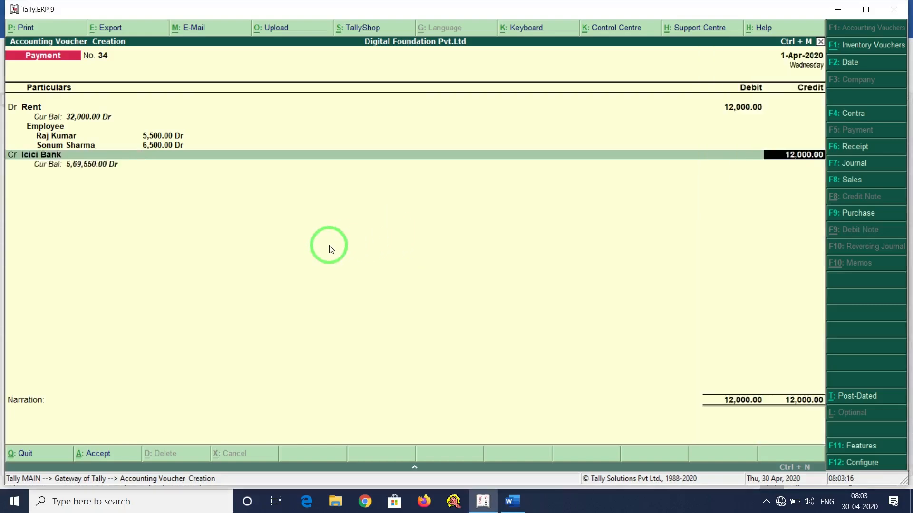
key(Return)
key(Return)
text(123654)
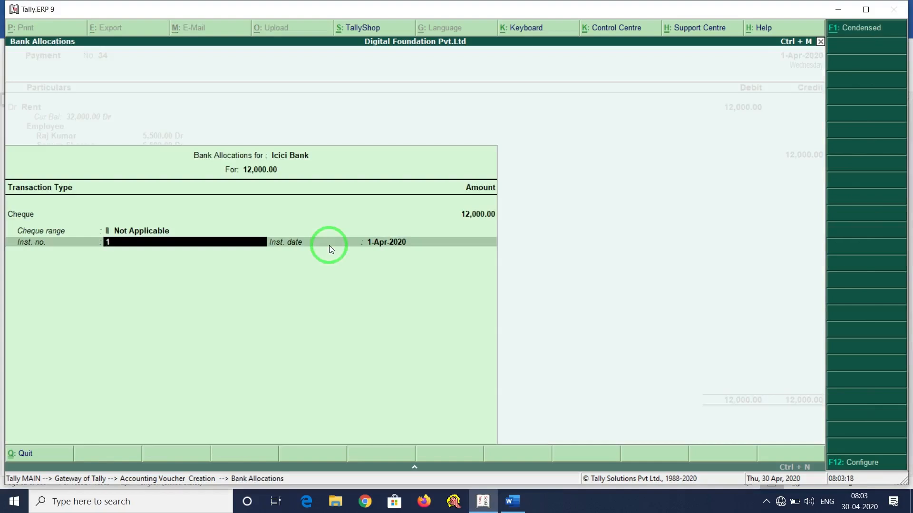
key(Return)
key(Return)
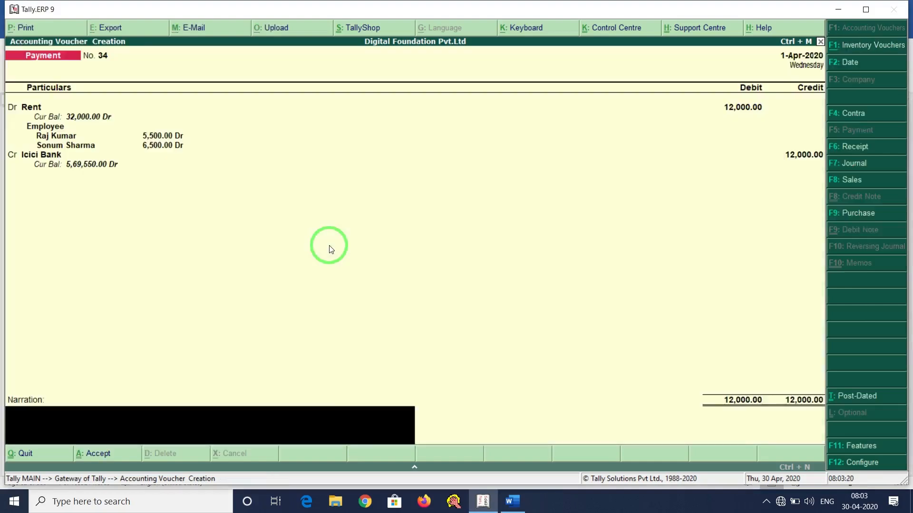
key(Return)
key(Return)
key(alt+Tab)
Scroll to item 3 and highlight its wages wording and the two employee names.
scroll(279, 251, down, 2)
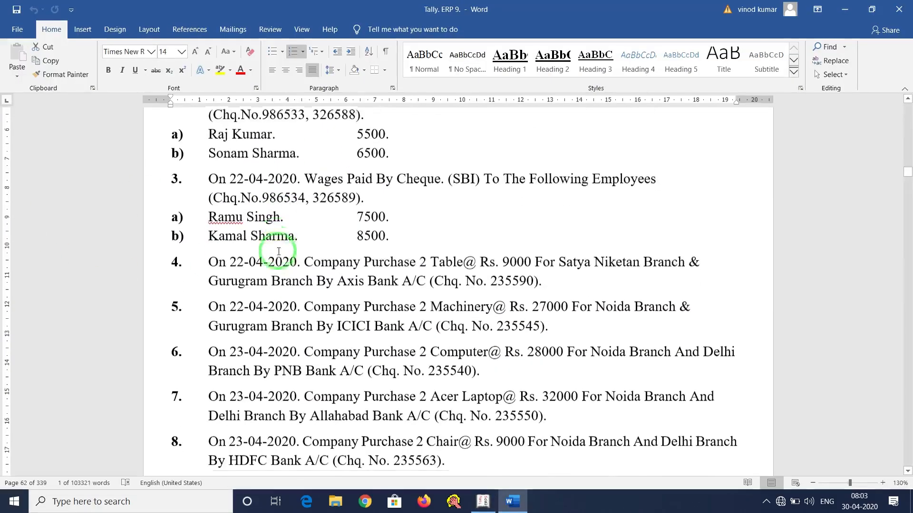
scroll(279, 251, down, 1)
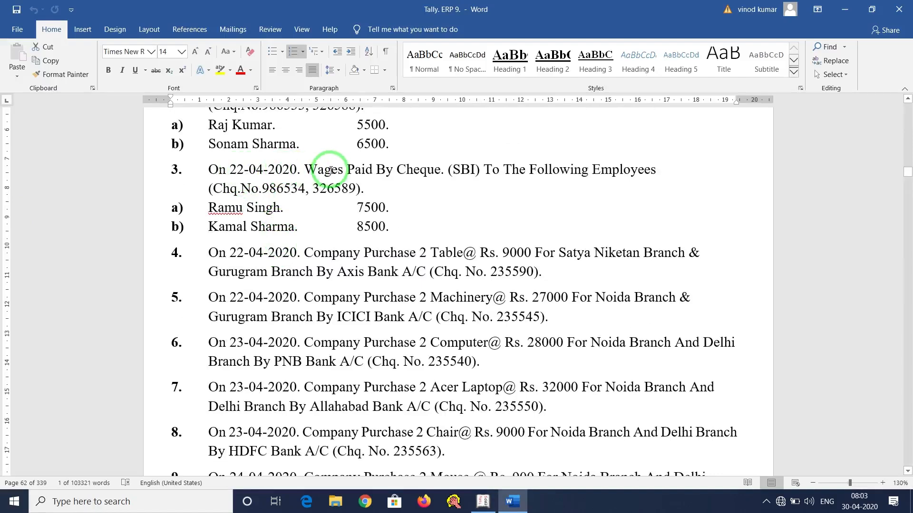
drag(303, 170, 658, 170)
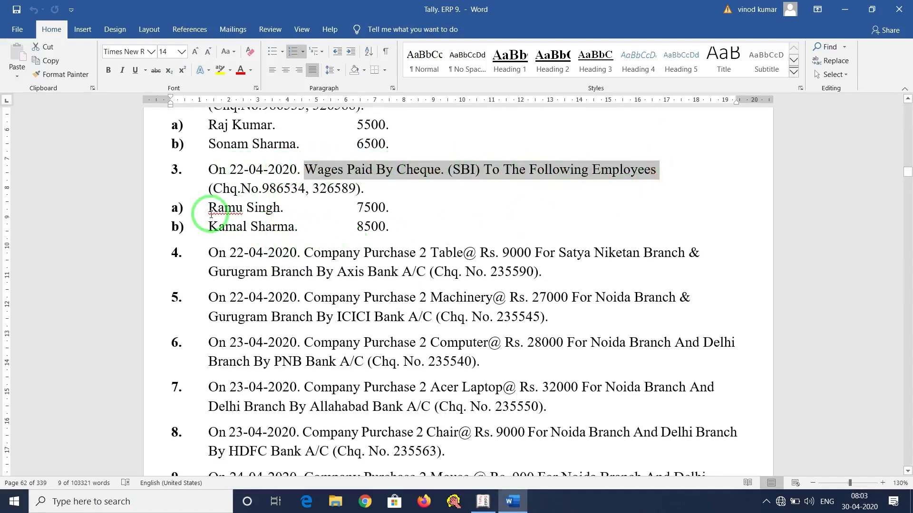
drag(209, 208, 299, 209)
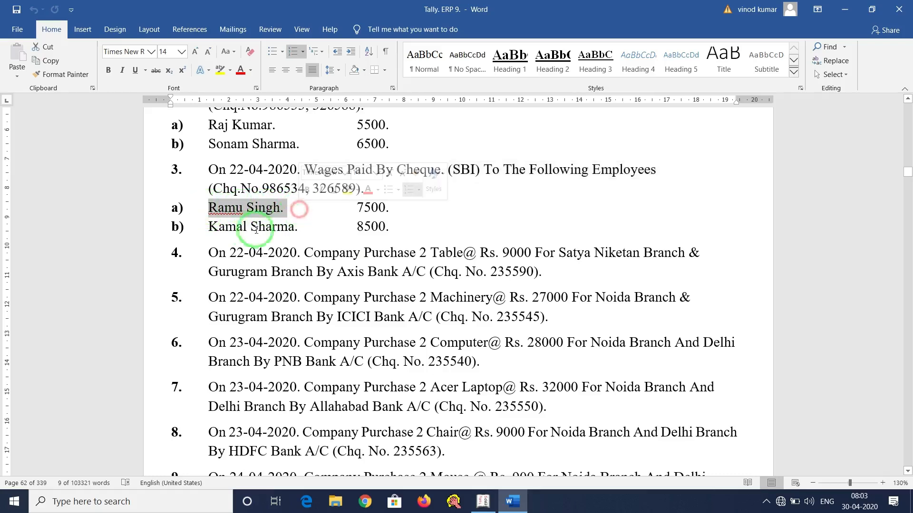
drag(210, 227, 291, 226)
click(349, 169)
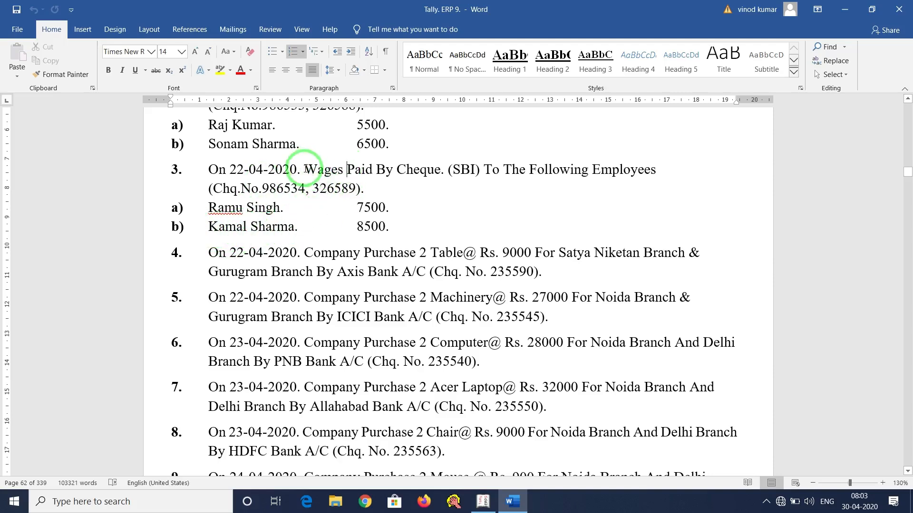
drag(305, 169, 349, 170)
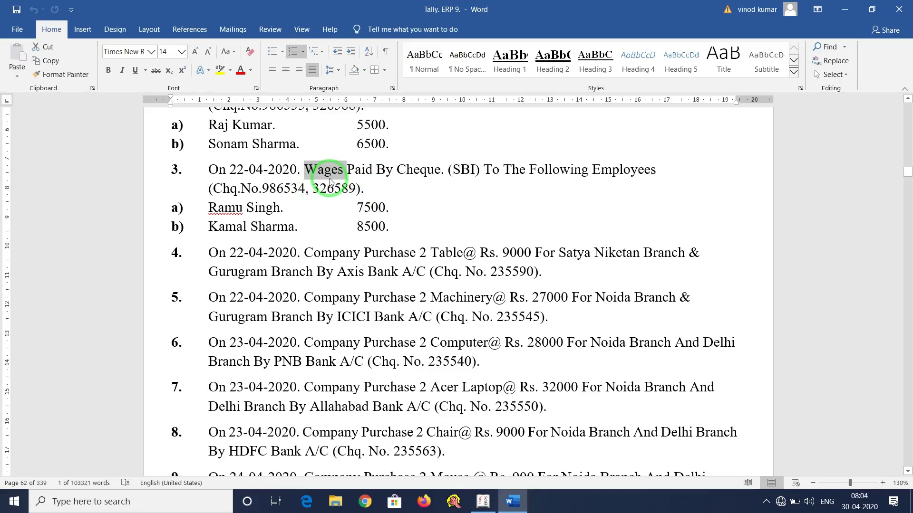
click(383, 189)
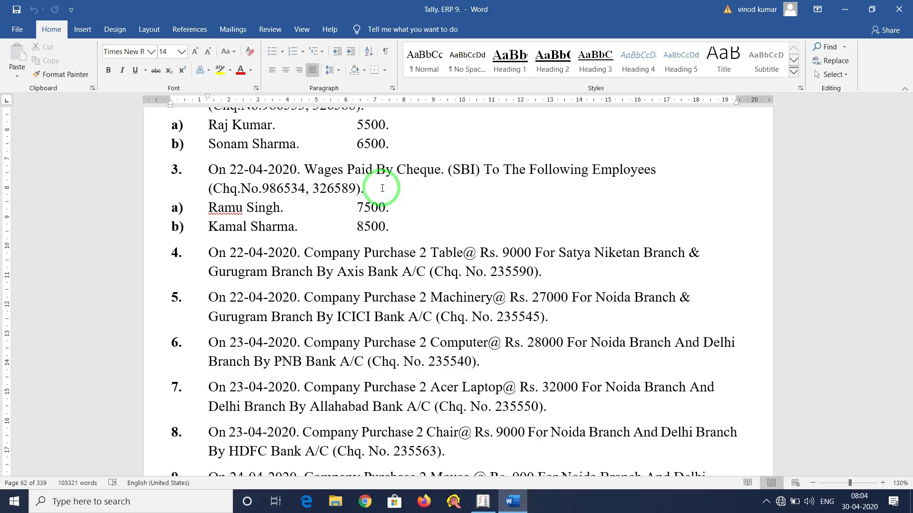
Highlight Wages, the SBI bank and the 7500 and 8500 employee lines, then return to Tally.
click(306, 166)
drag(307, 167, 343, 168)
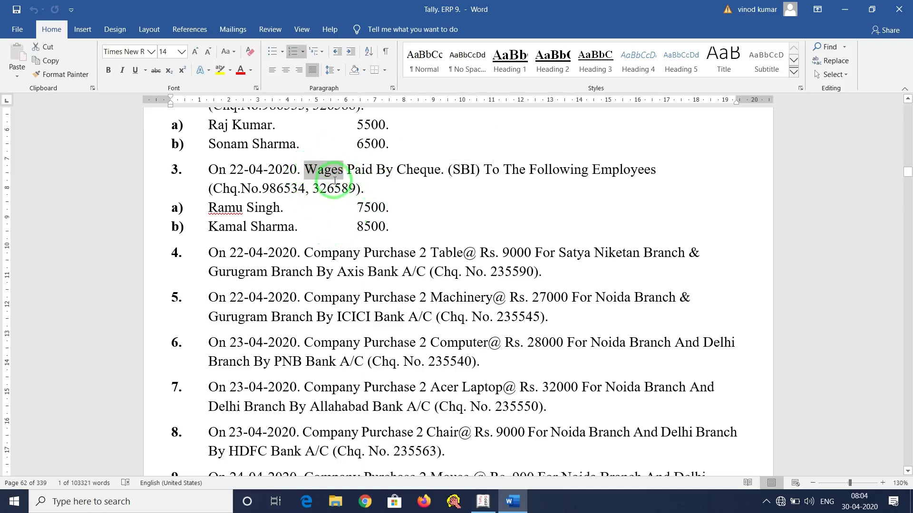
click(322, 173)
drag(306, 169, 344, 169)
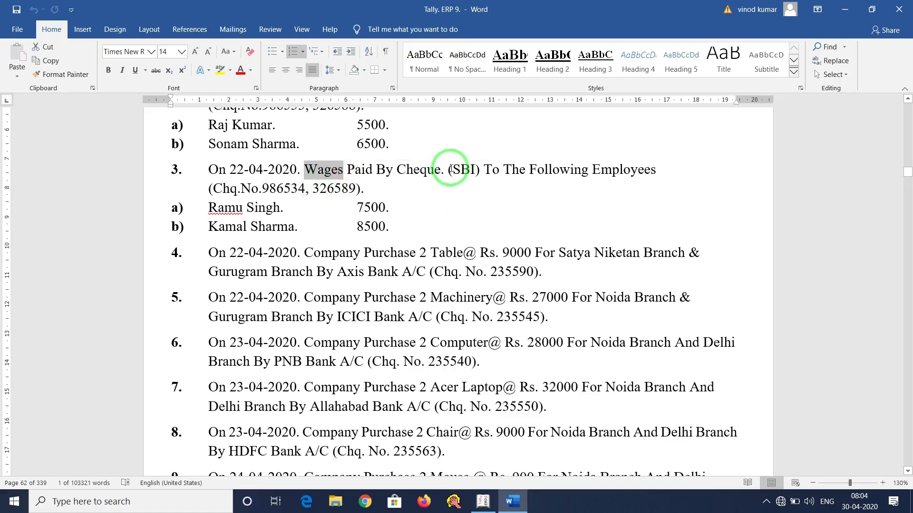
drag(448, 169, 483, 170)
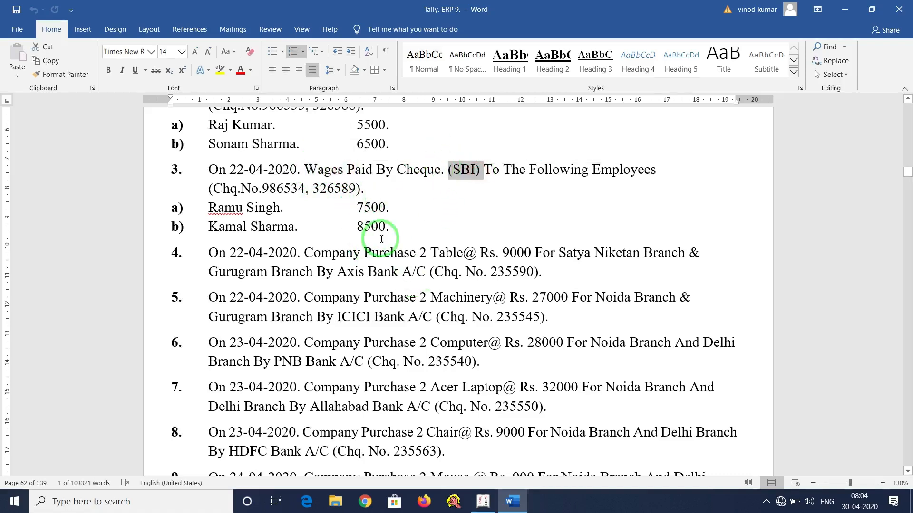
drag(207, 208, 394, 210)
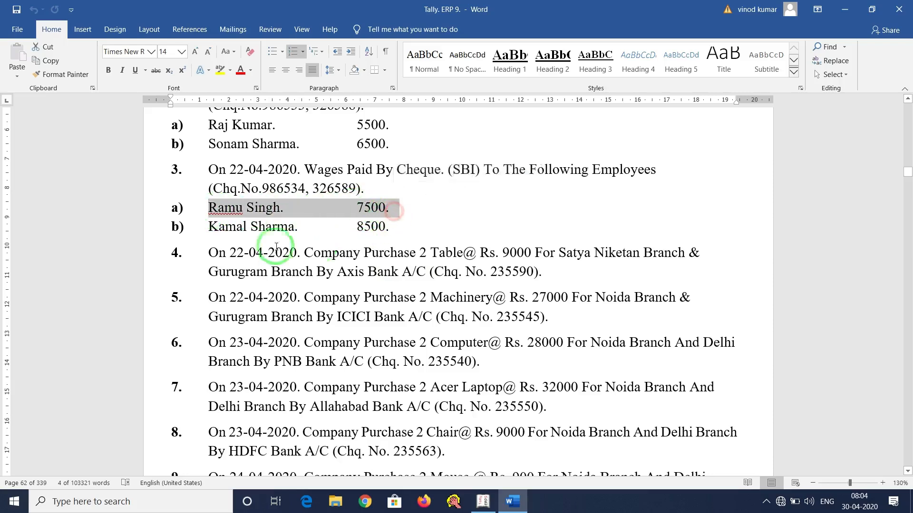
drag(208, 228, 399, 228)
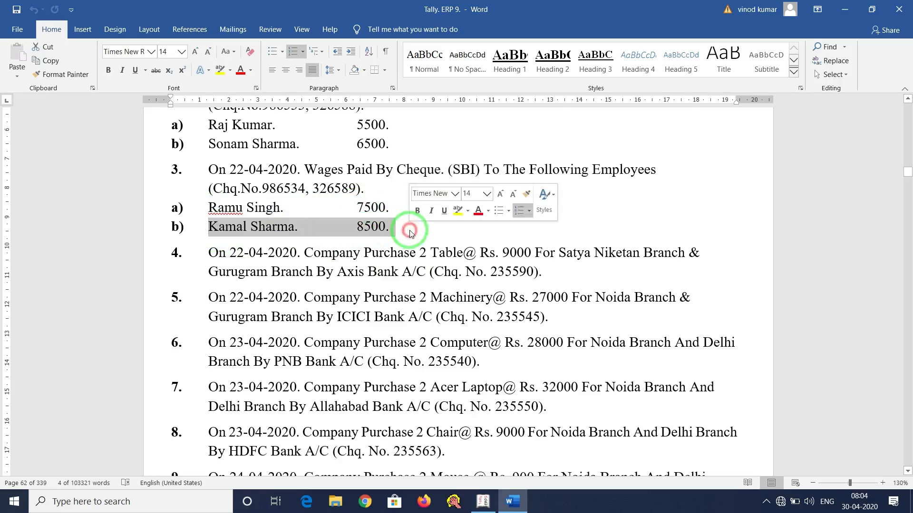
click(483, 502)
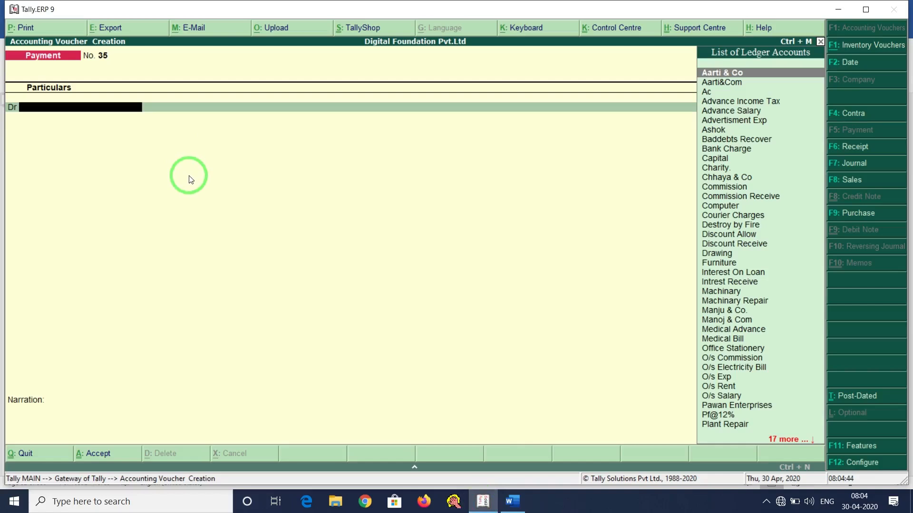
Abandon creating a duplicate Wages ledger and select the existing Wages ledger as debit.
key(alt+c)
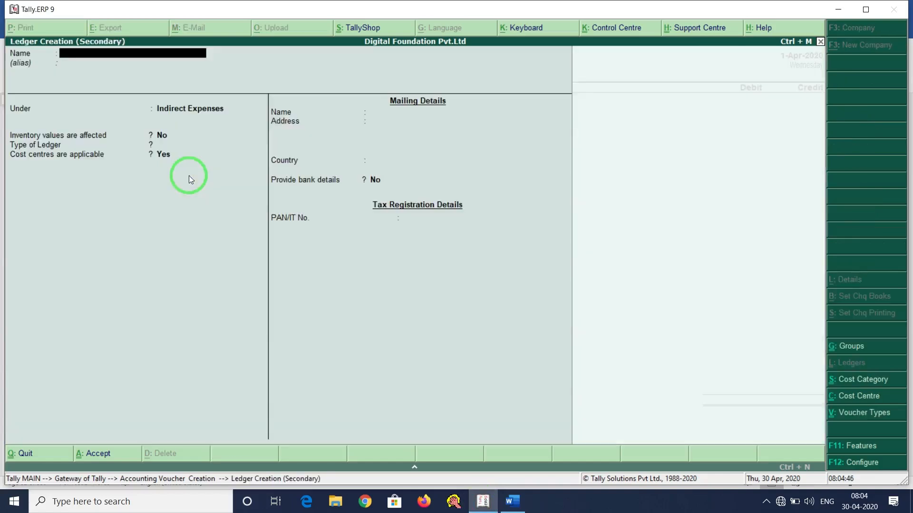
text(Wages)
key(Return)
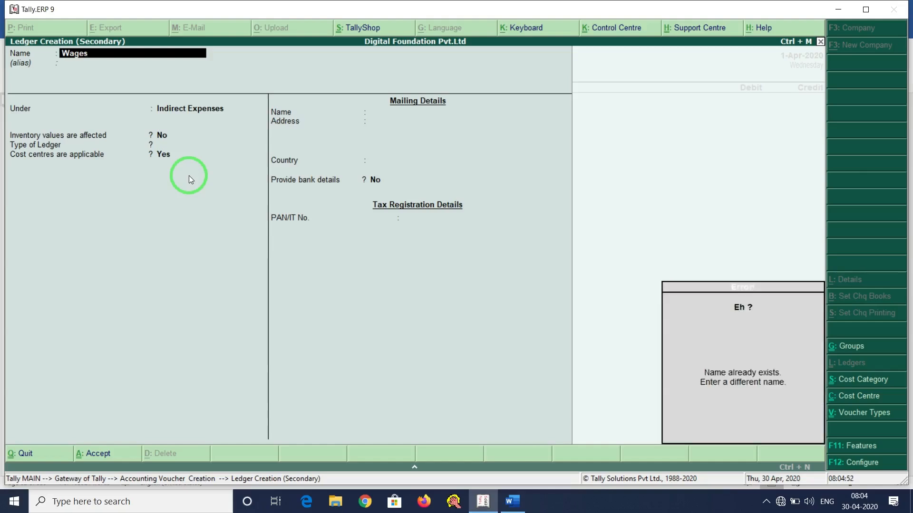
key(Escape)
text(yWa)
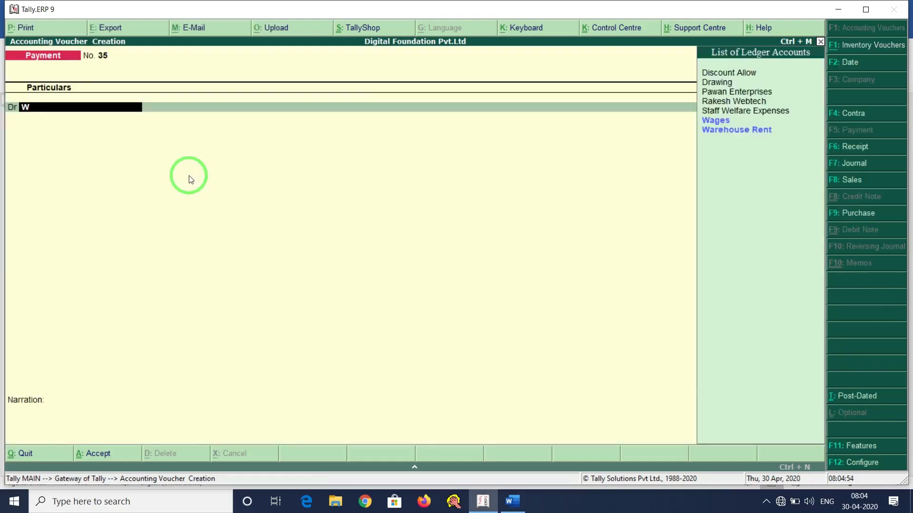
key(Return)
Re-save the Wages ledger under Direct Expenses with cost centres applicable.
key(BackSpace)
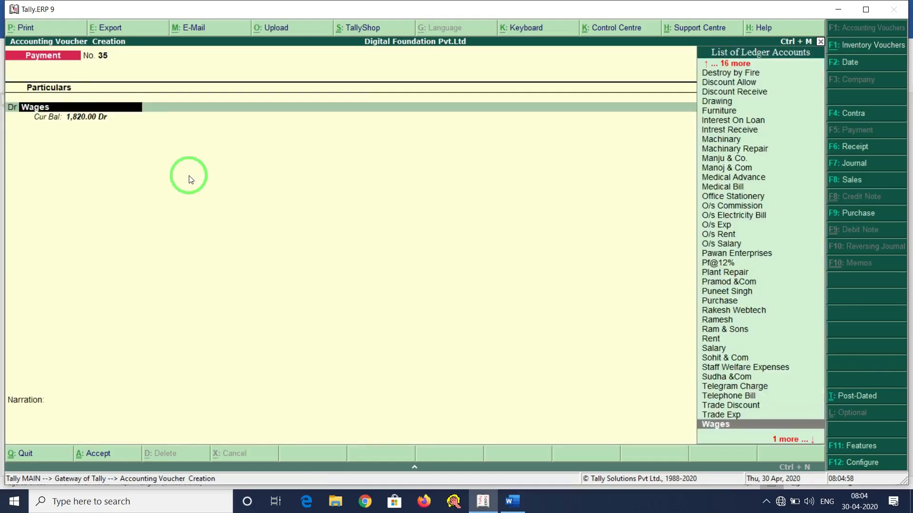
key(ctrl+Return)
key(Return)
key(Return)
key(Return)
key(Return)
key(Return)
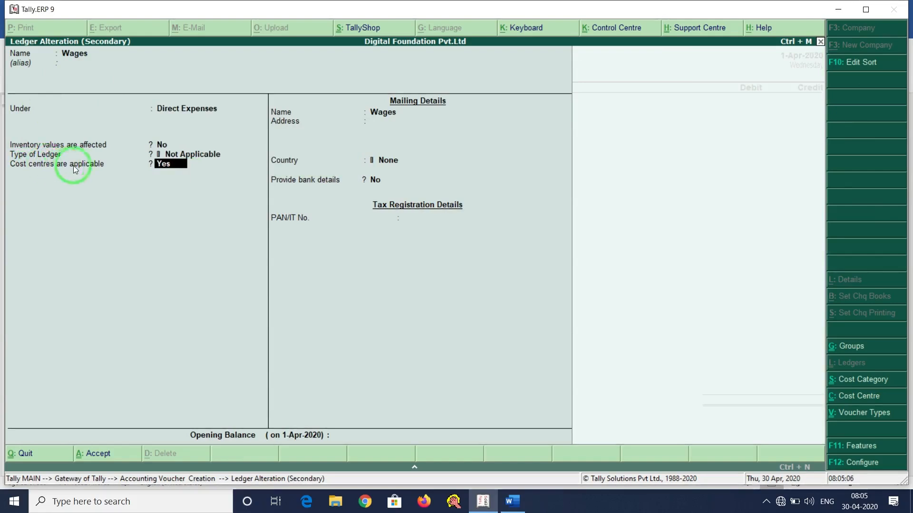
key(Return)
key(Return)
key(Return)
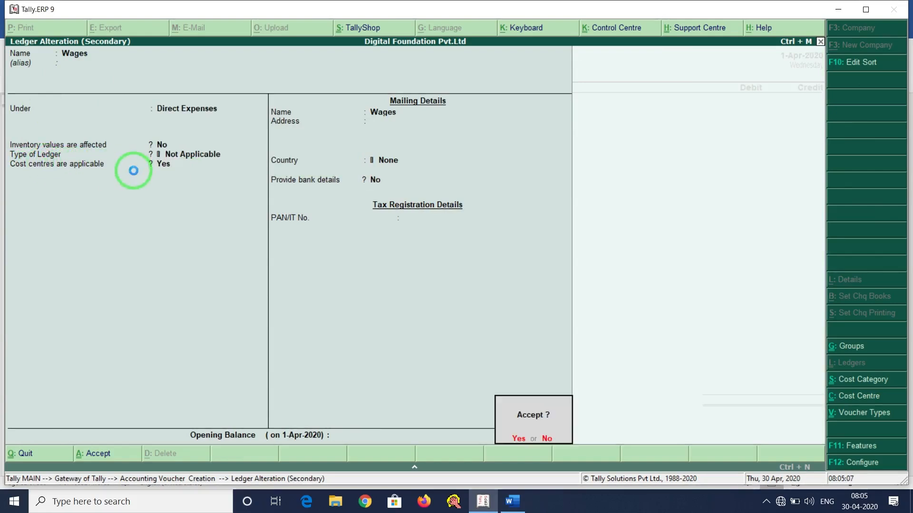
key(Return)
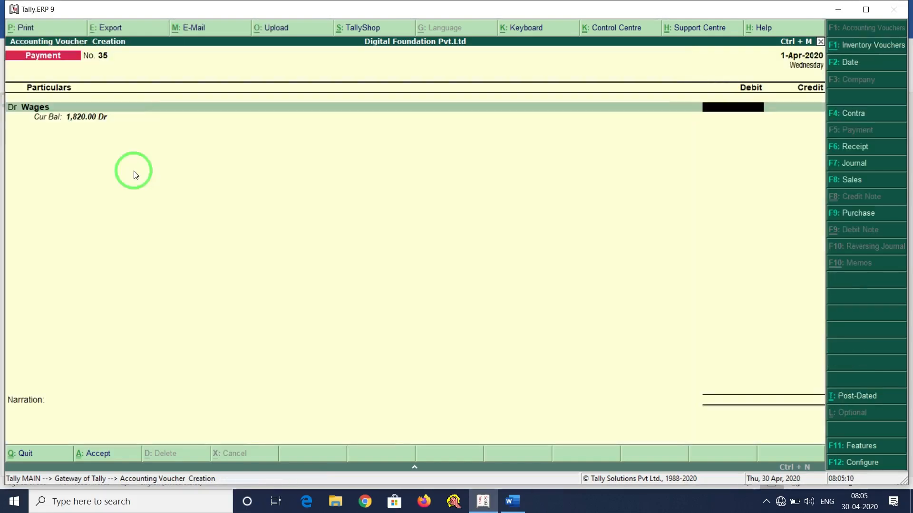
key(ctrl+n)
Total 7500+8500 in the calculator and debit Wages with 16,000.
click(517, 505)
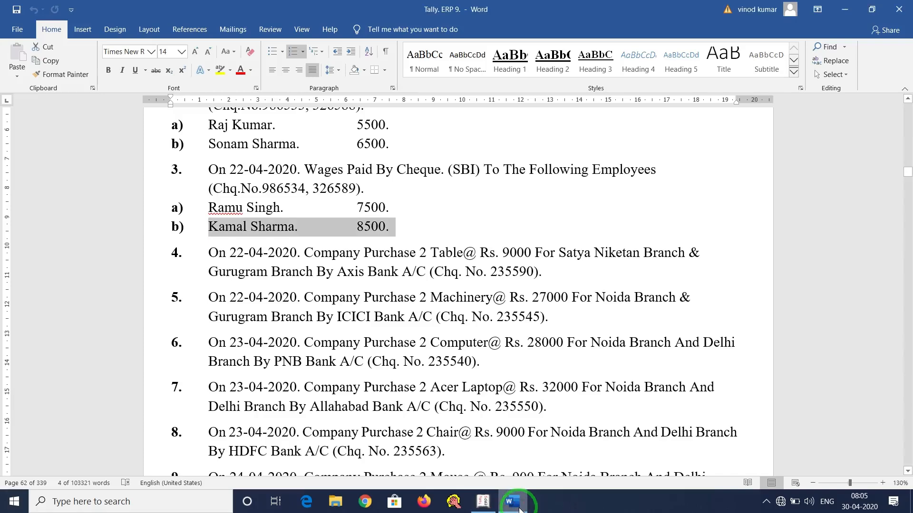
click(520, 505)
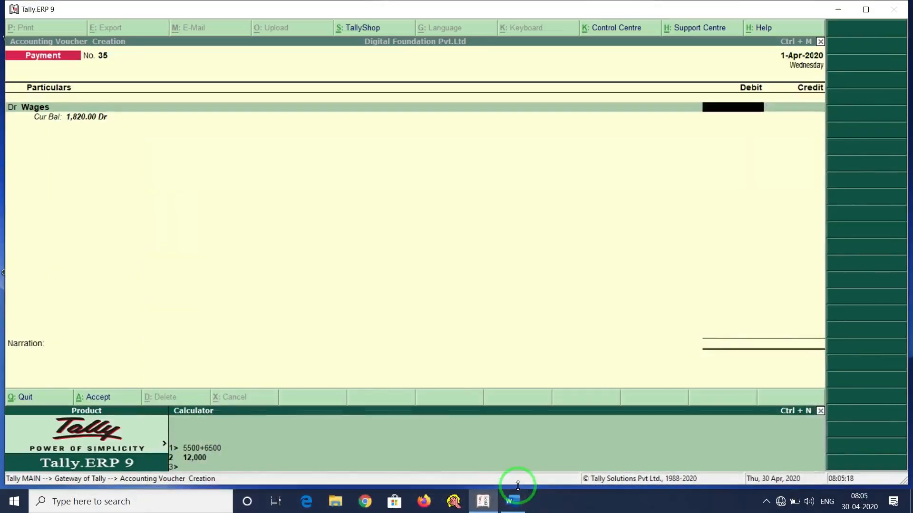
text(7500+8500)
key(Return)
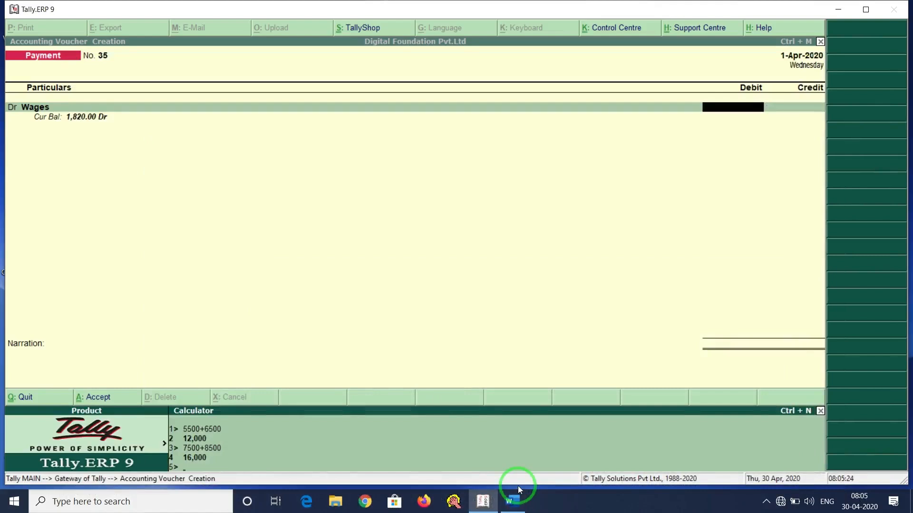
key(ctrl+m)
text(16,000)
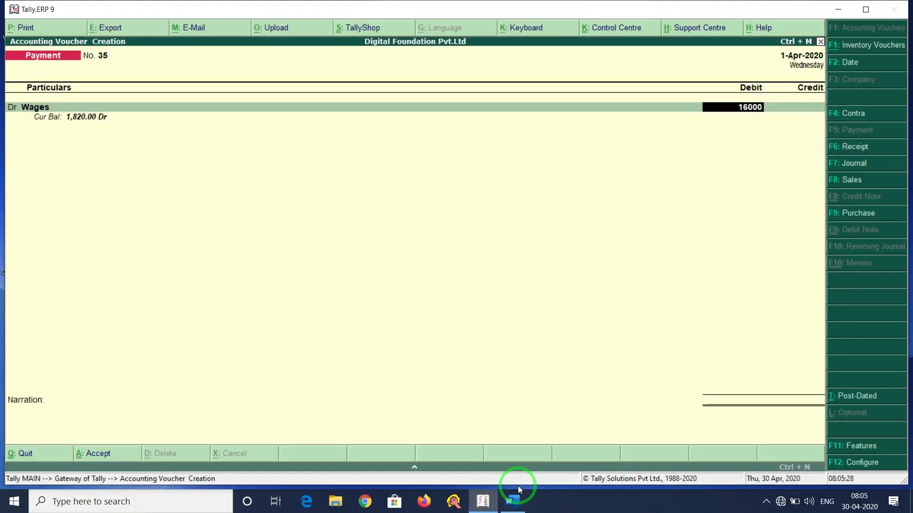
key(Return)
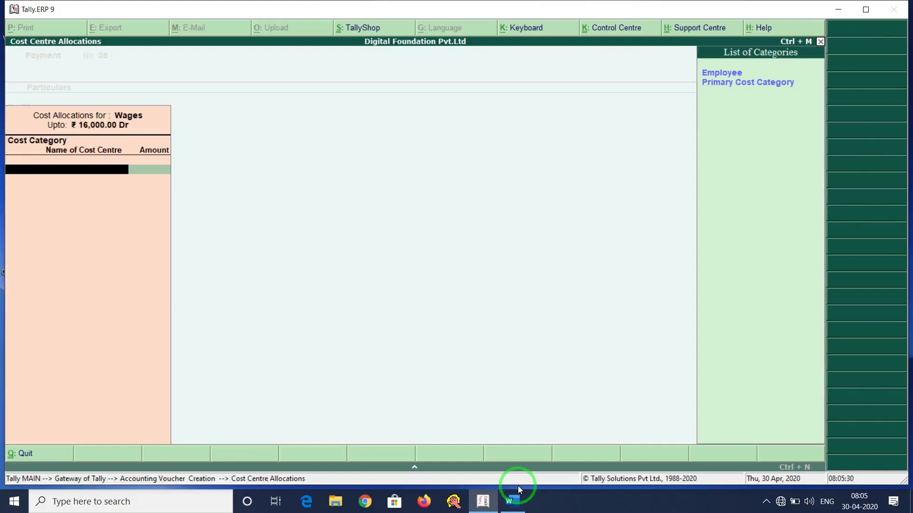
Create the first employee's cost centre under Employee and allocate 7,500 of Wages to it.
key(Return)
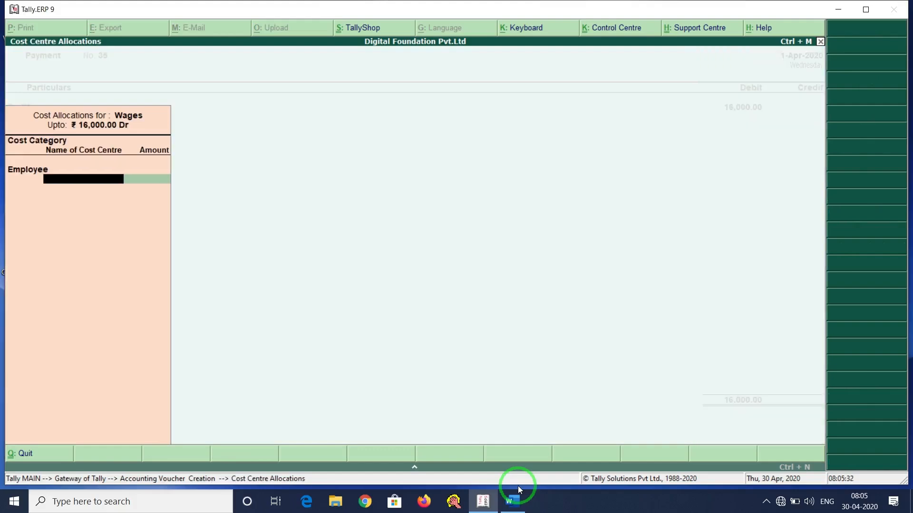
key(alt+Tab)
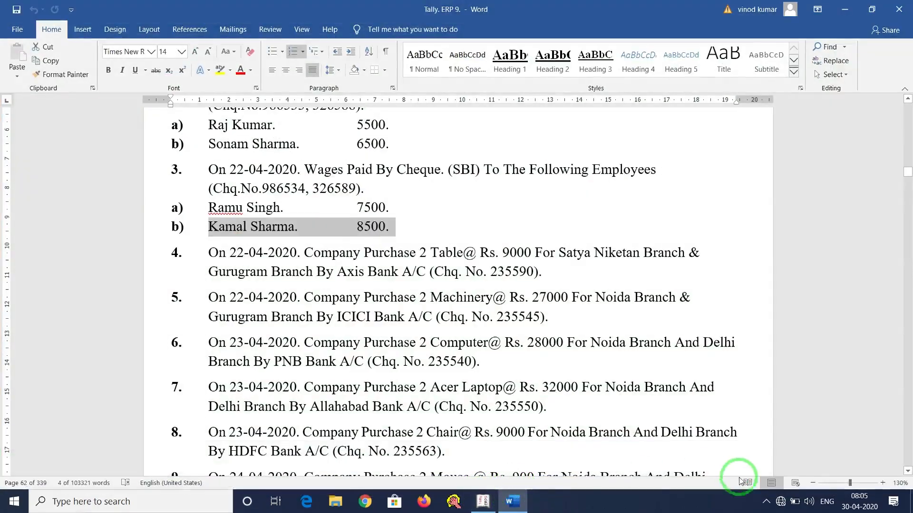
key(alt+Tab)
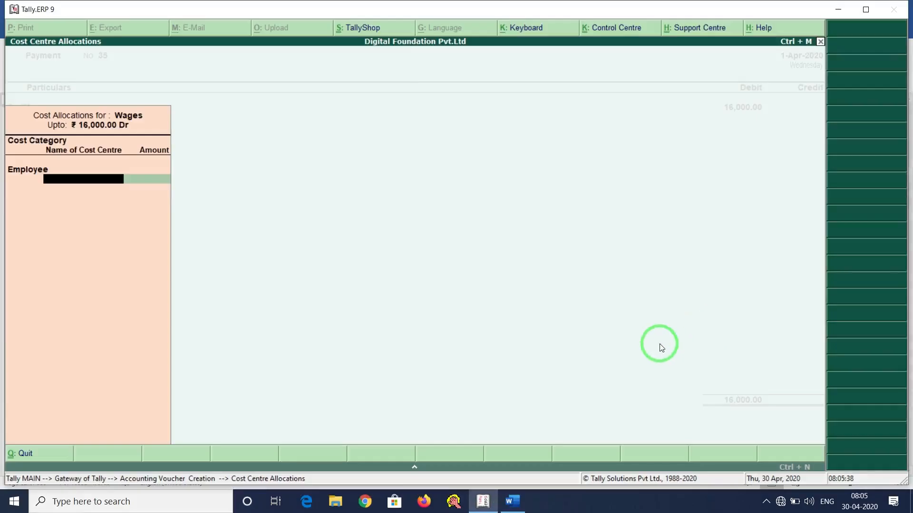
key(alt+c)
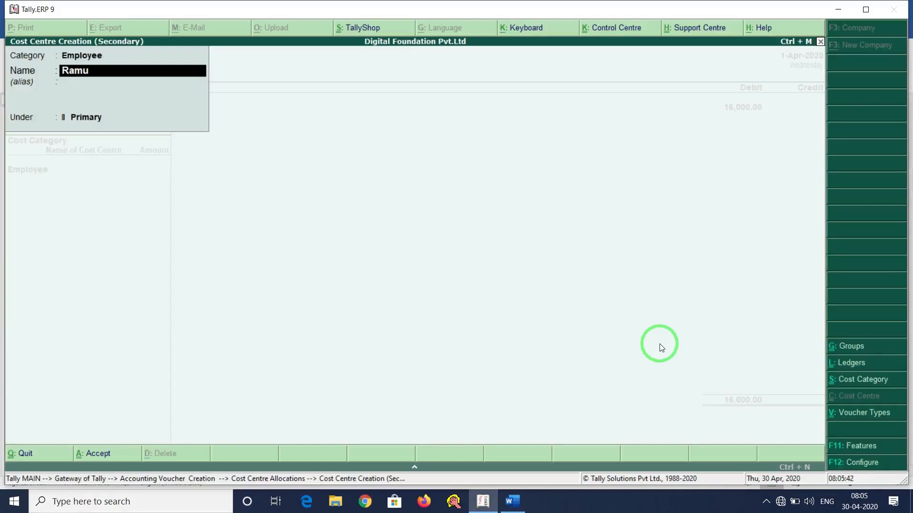
key(Return)
key(Return)
key(Return)
key(Return)
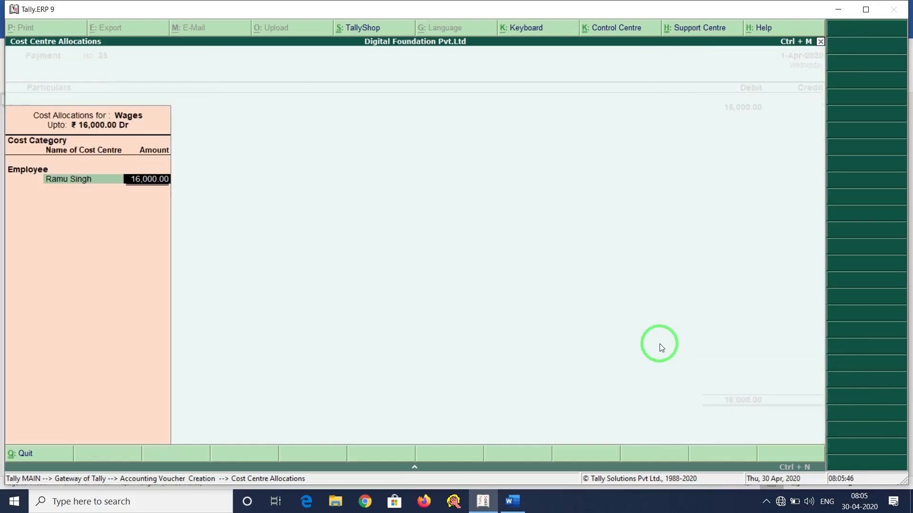
text(7500)
key(Return)
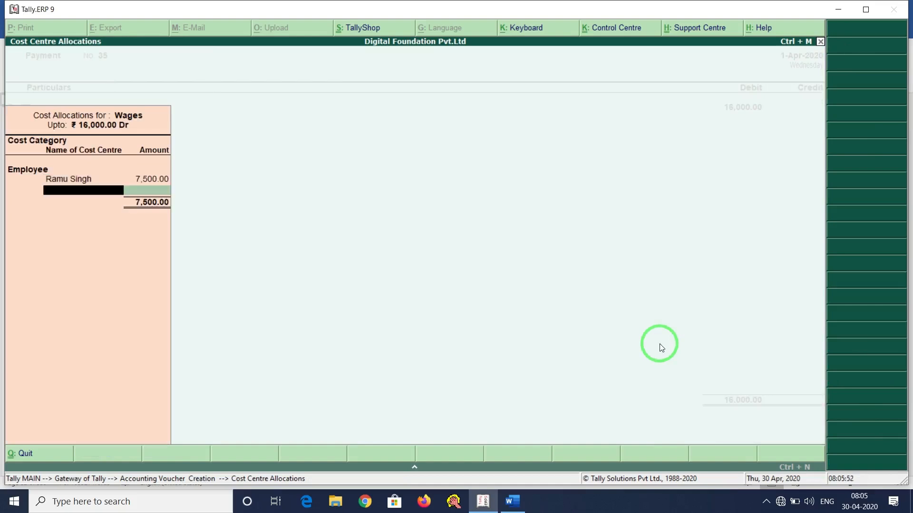
Create the second employee's cost centre and allocate the remaining 8,500 to it.
key(alt+Tab)
key(alt+Tab)
key(alt+c)
text(Ra)
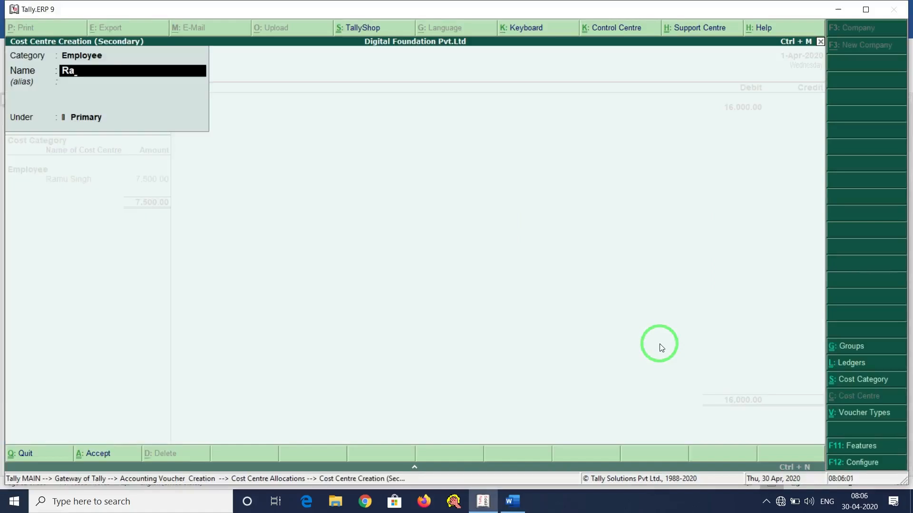
key(alt+Tab)
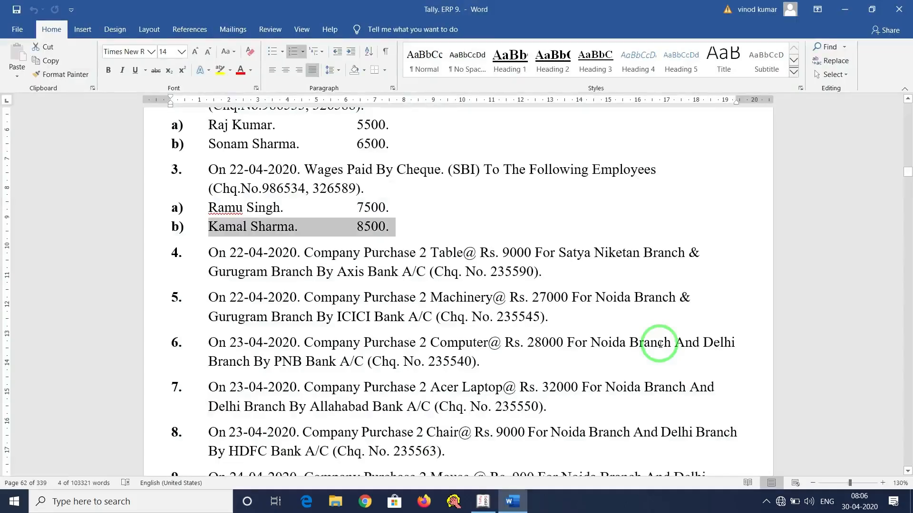
key(alt+Tab)
key(BackSpace)
key(BackSpace)
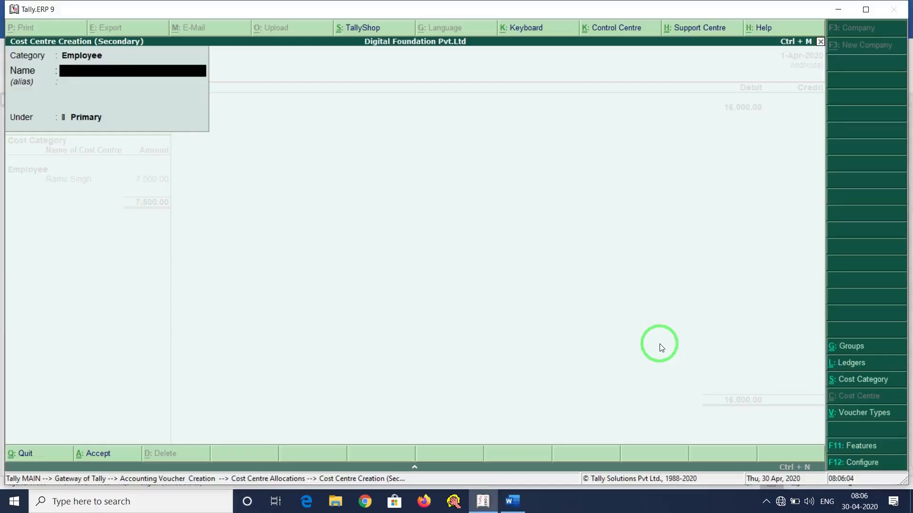
key(Return)
key(Return)
key(Return)
key(Return)
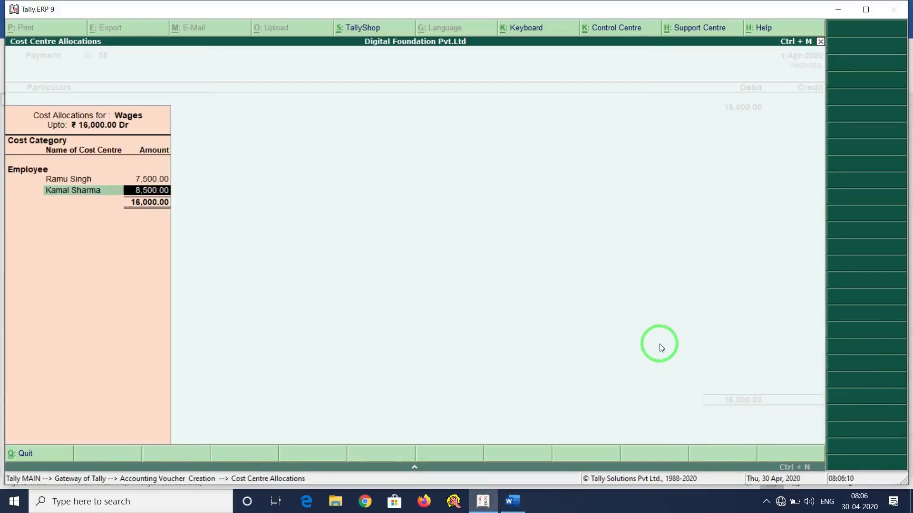
key(Return)
key(Return)
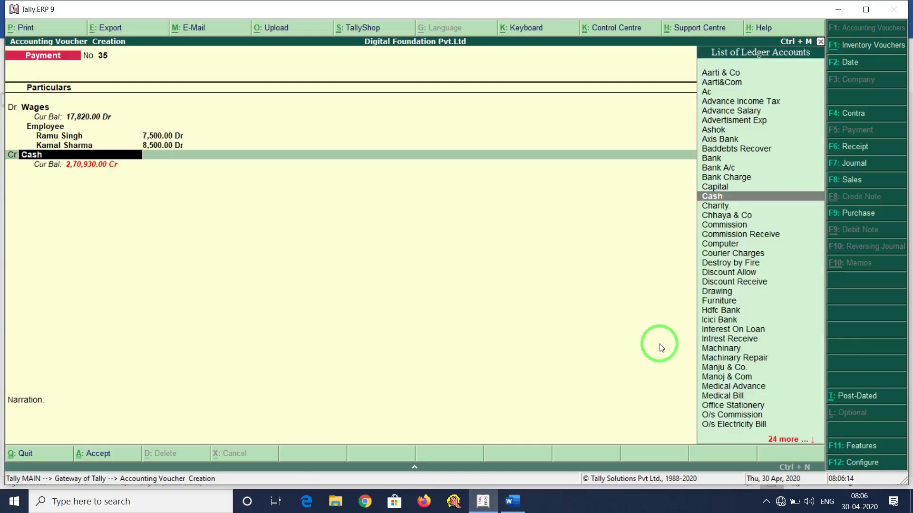
Check the paying bank in Word, then start a new credit ledger named Sbi Bank.
key(alt+Tab)
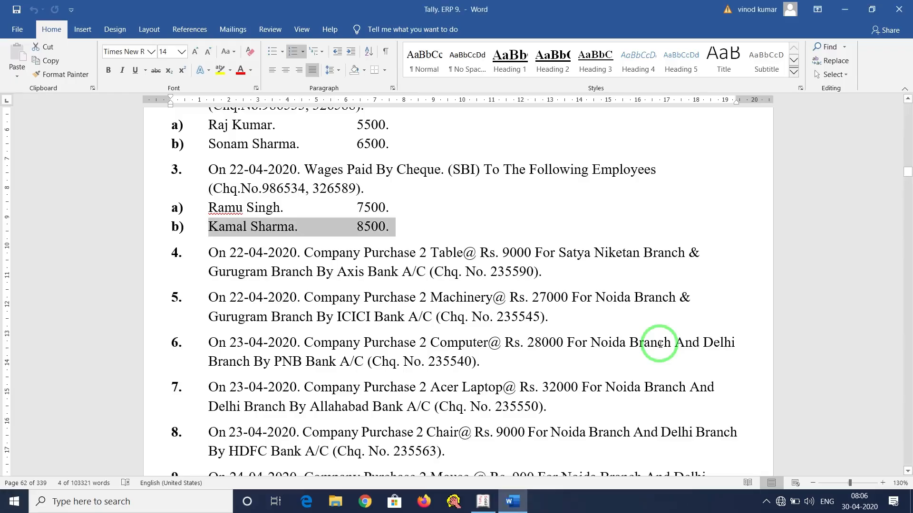
key(alt+Tab)
text(S)
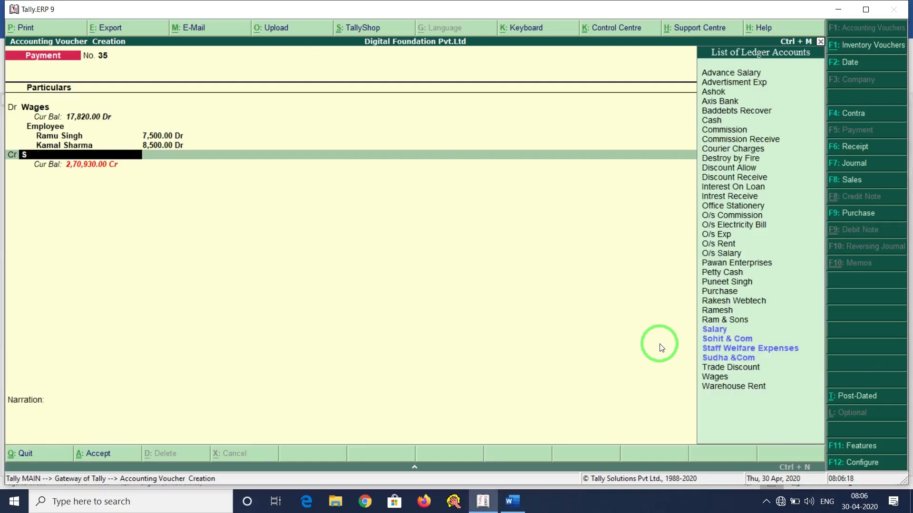
key(alt+c)
text(S)
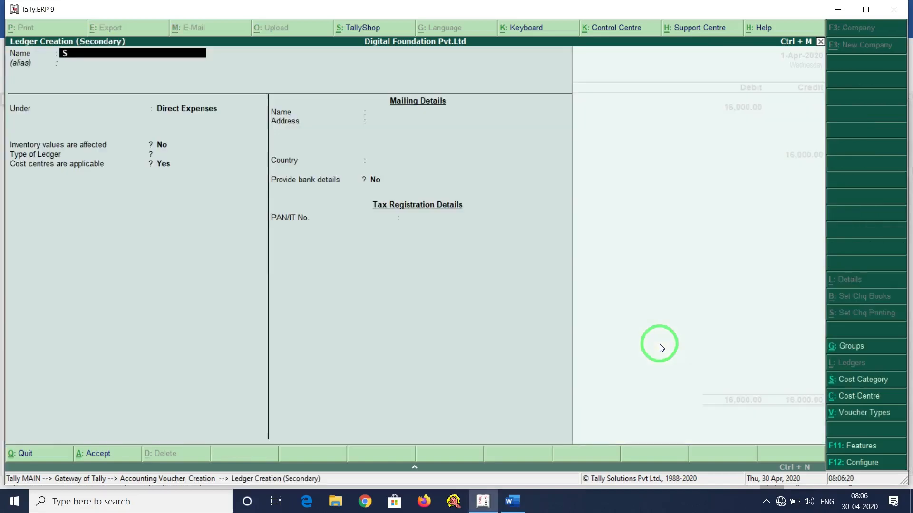
text(bi Bank)
key(Return)
Place Sbi Bank under Bank Accounts and enter its bank account number.
text(Ba)
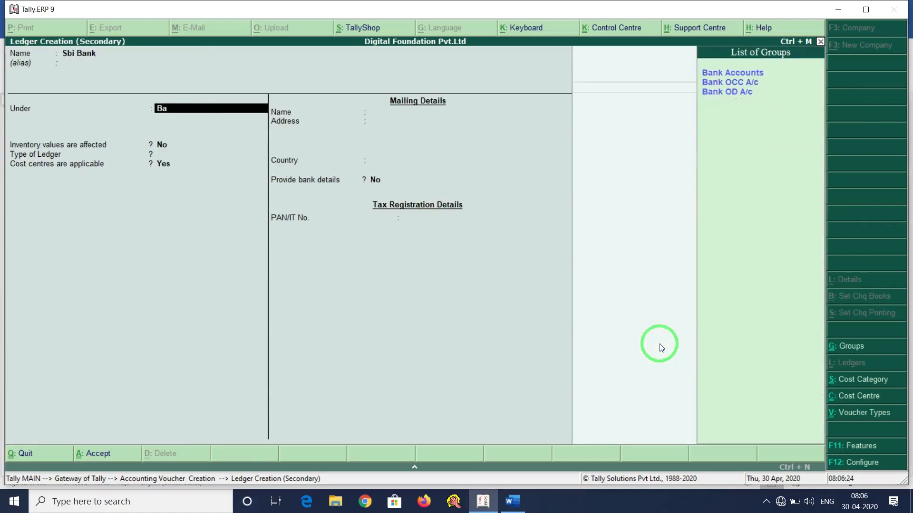
key(Return)
key(Return)
key(Return)
key(Return)
key(Return)
key(Return)
key(Return)
key(Return)
key(Return)
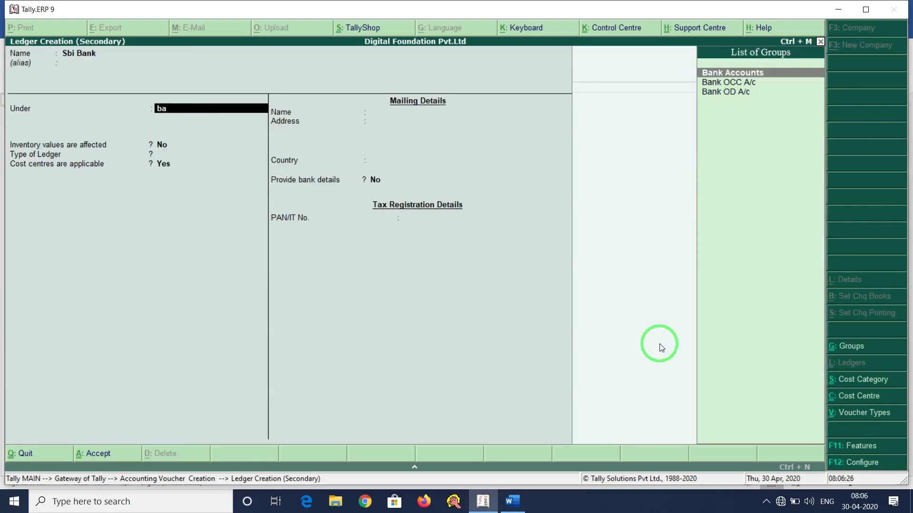
key(Up)
key(Up)
key(Up)
key(Up)
key(Up)
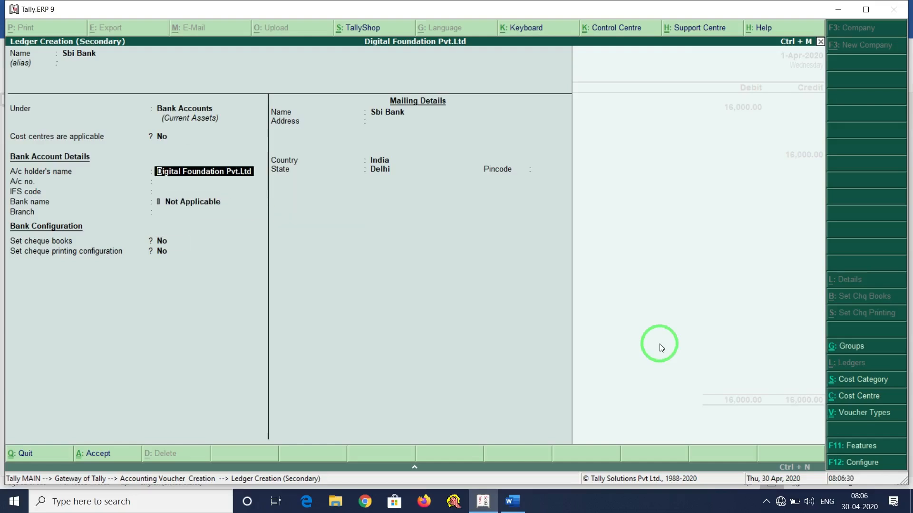
key(Up)
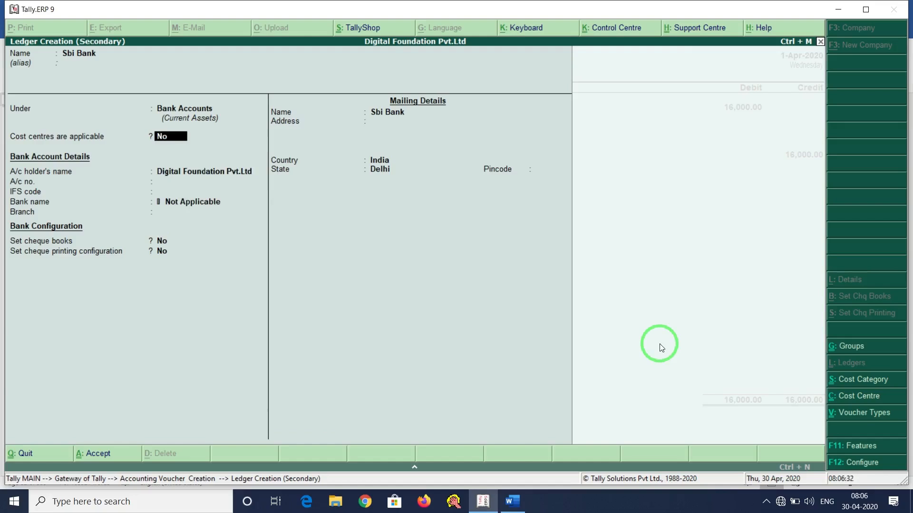
key(Return)
key(Return)
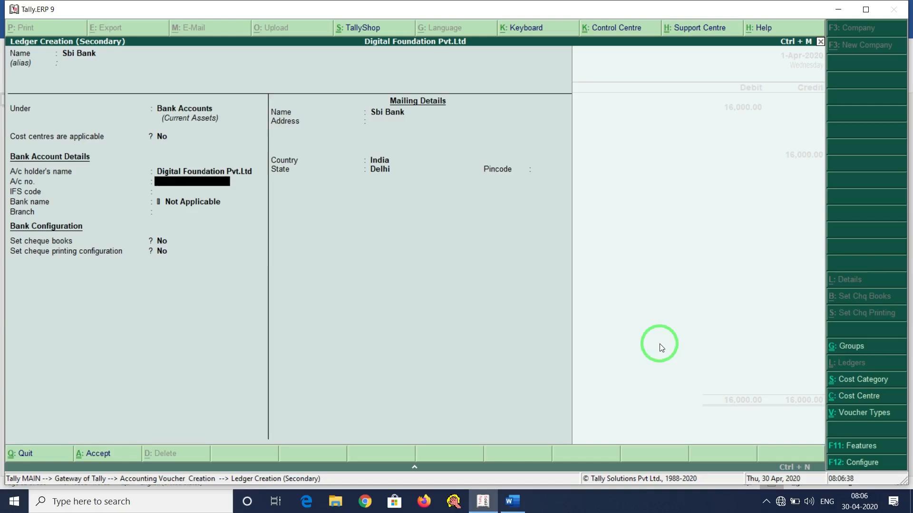
text(123654789632)
key(Return)
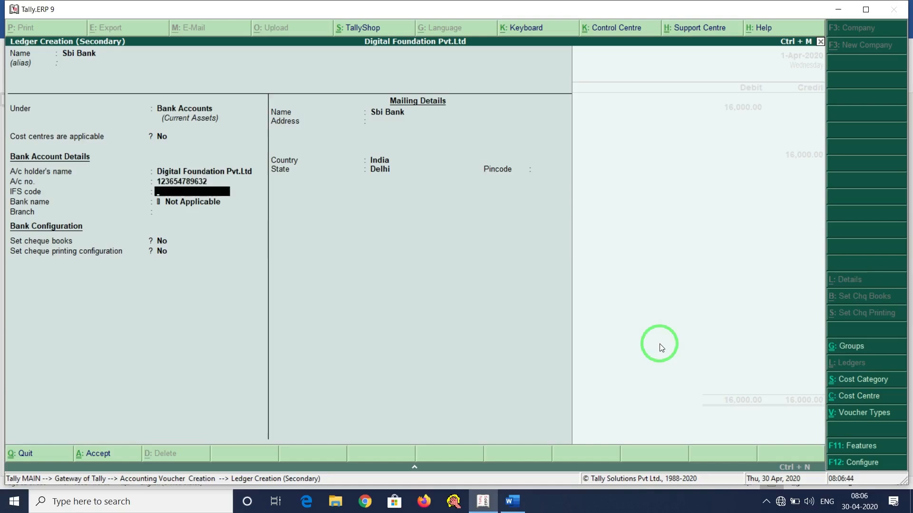
Give Sbi Bank IFS code SBI123654, branch Nangloi, India and Delhi, and save the ledger.
text(SBI123654)
key(Return)
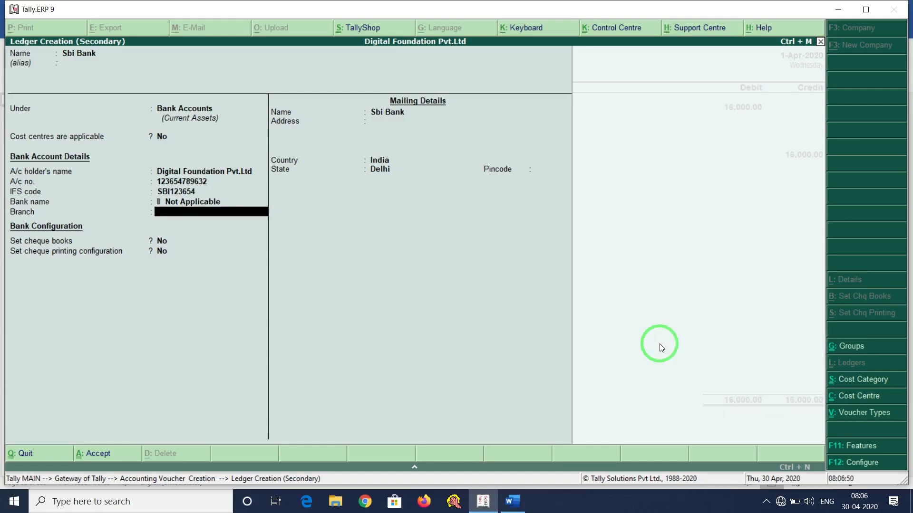
text(Nanglo)
key(Return)
key(Return)
key(Return)
key(Return)
key(Return)
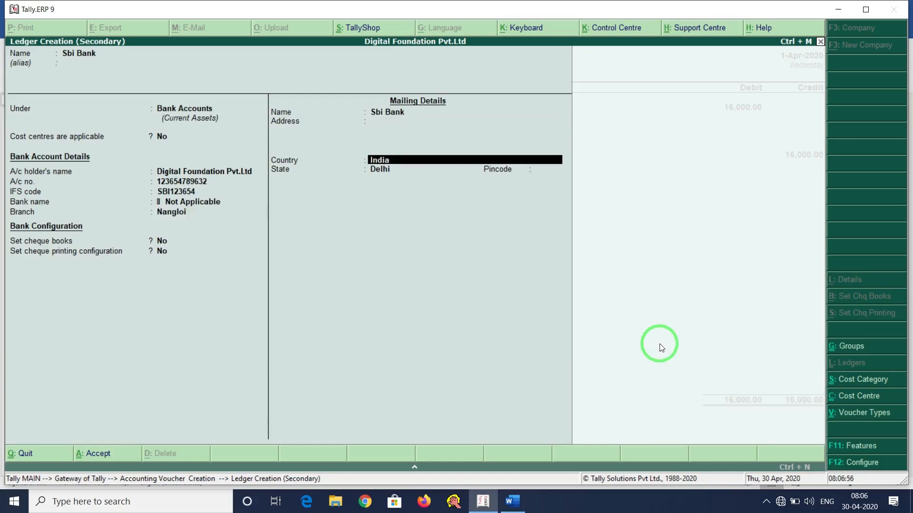
key(Return)
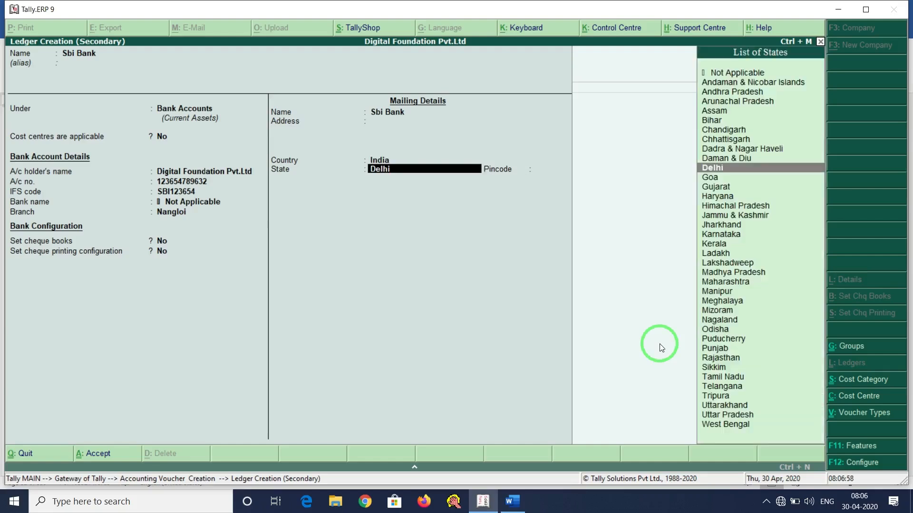
key(Return)
key(Return)
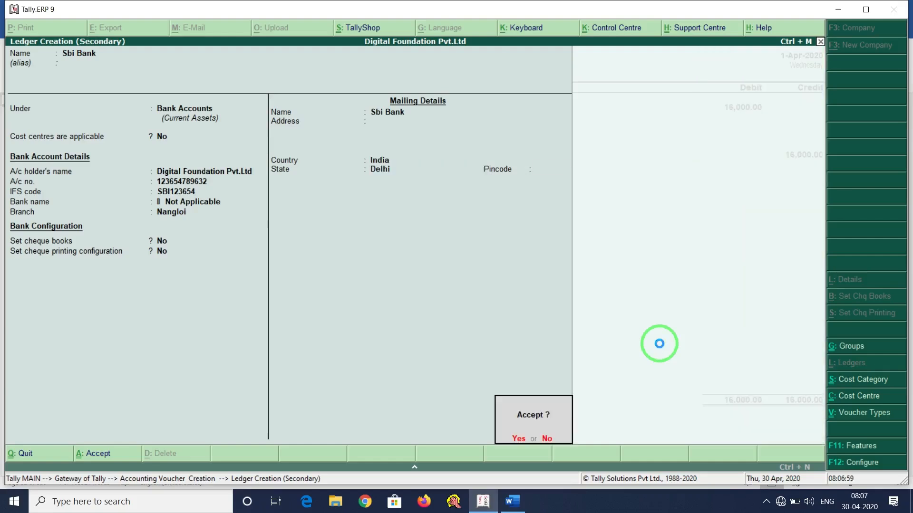
key(Return)
Pay the 16,000 by cheque no. 123654 and save voucher 35.
key(Return)
key(Return)
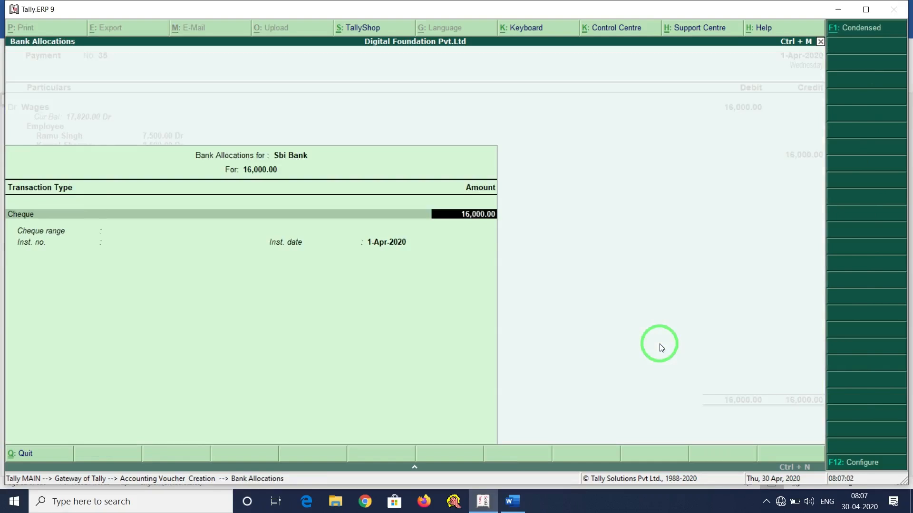
key(Return)
text(123654)
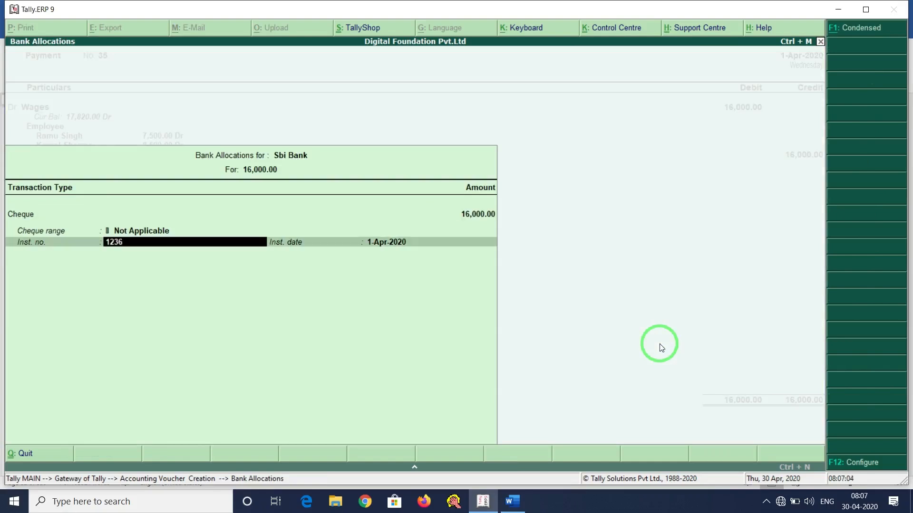
key(Return)
key(Return)
key(Return)
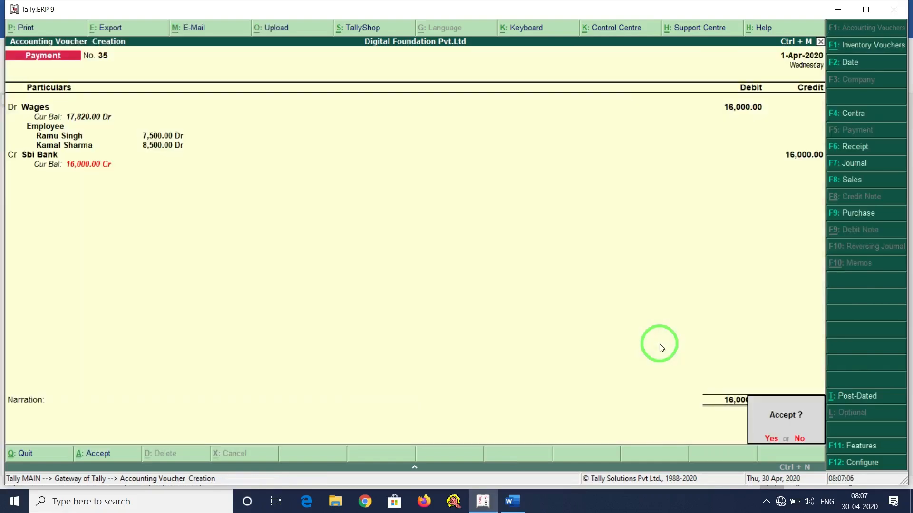
key(Return)
key(alt+Tab)
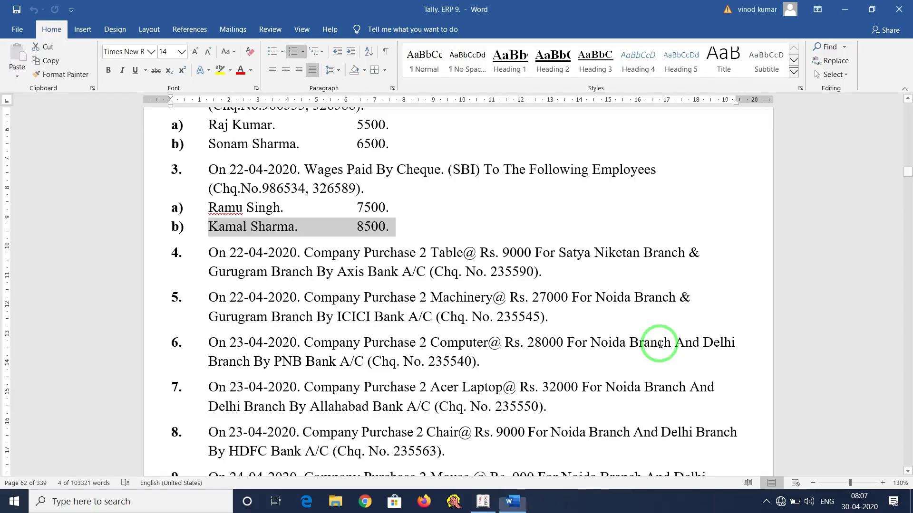
Scroll to item 4 in Word and highlight its description, including the branches and paying bank.
scroll(406, 343, down, 3)
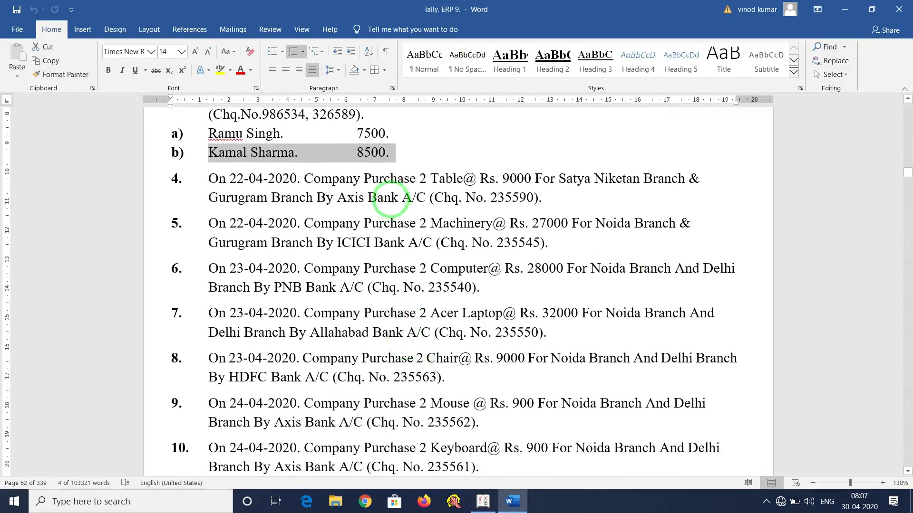
click(292, 197)
click(303, 176)
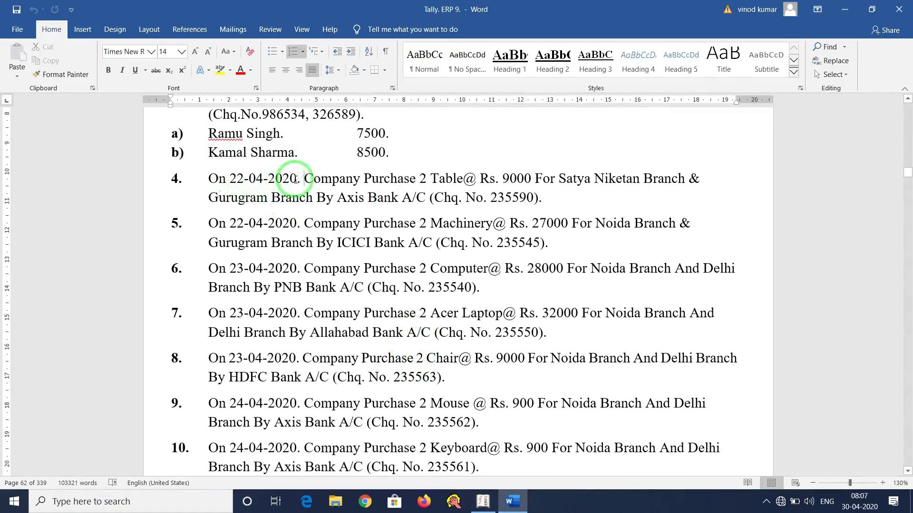
drag(305, 178, 532, 180)
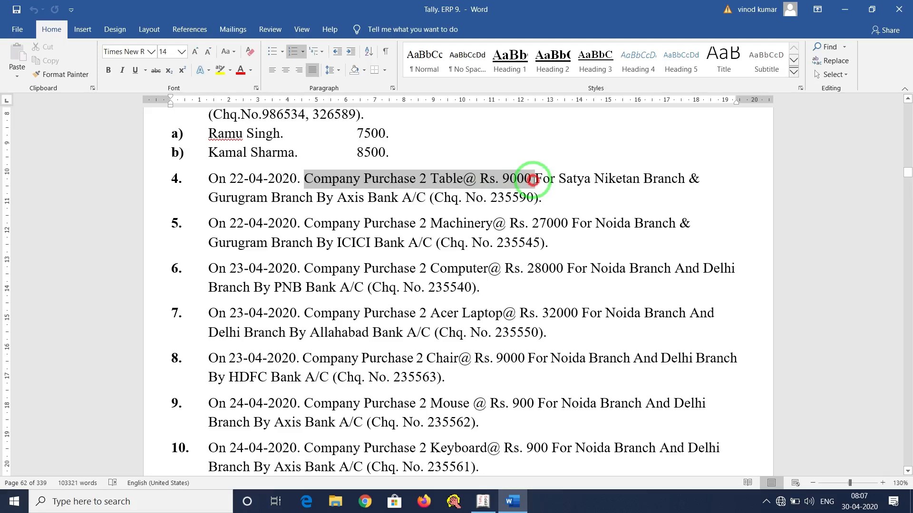
drag(533, 180, 422, 197)
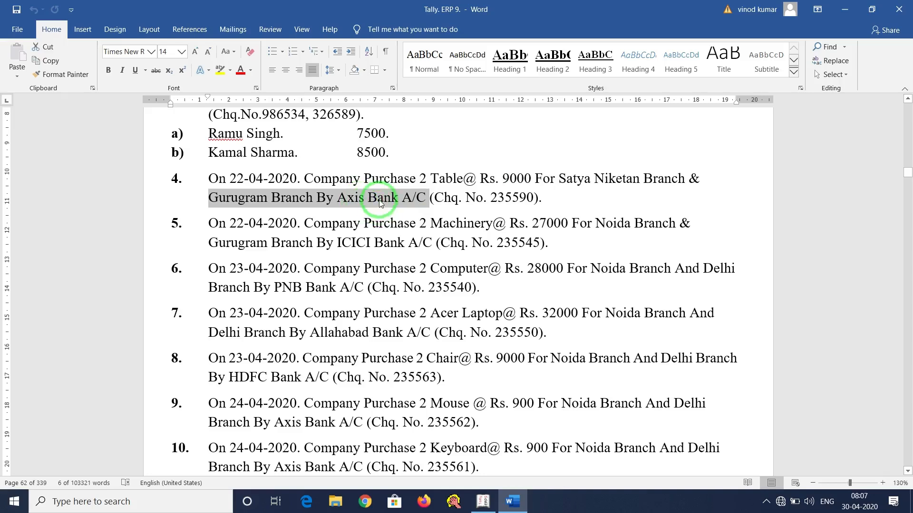
click(384, 196)
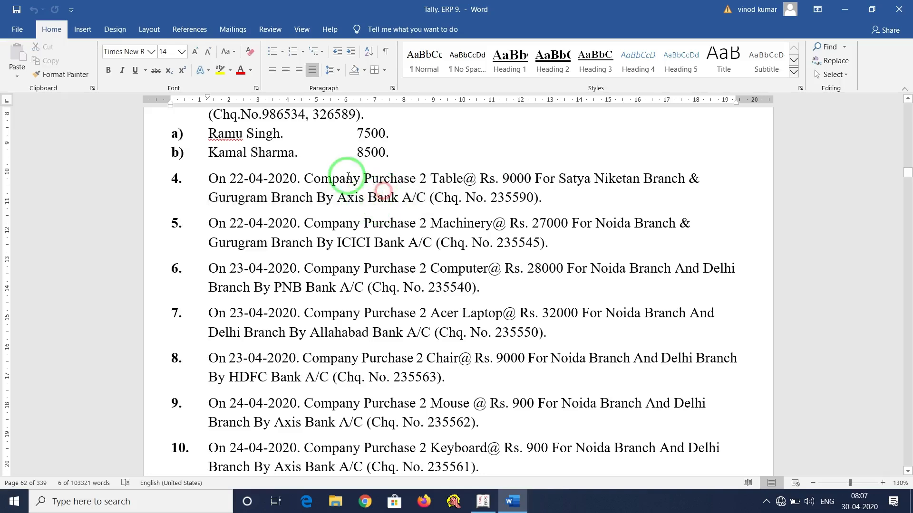
Highlight 'Company Purchase 2 Table', 'Table' and 'Axis Bank' in item 4, then go back to Tally.
click(306, 176)
drag(306, 176, 458, 178)
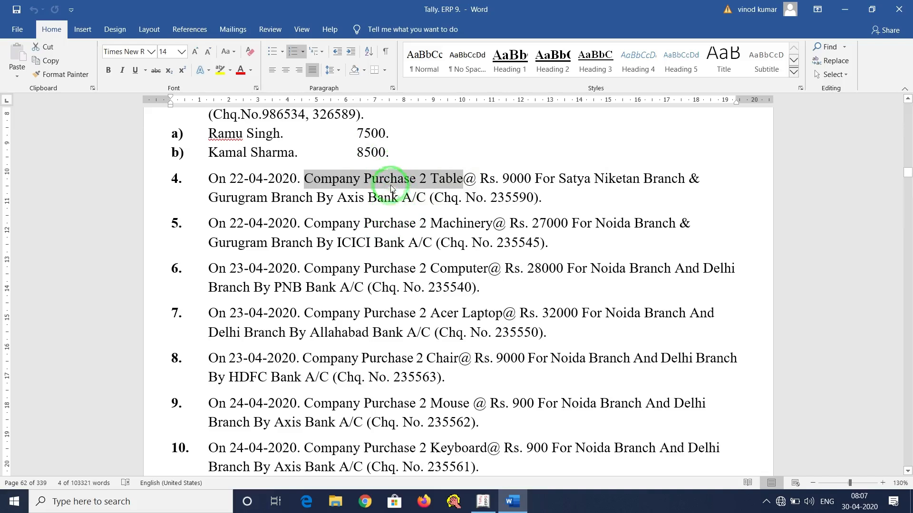
click(375, 180)
drag(304, 179, 461, 180)
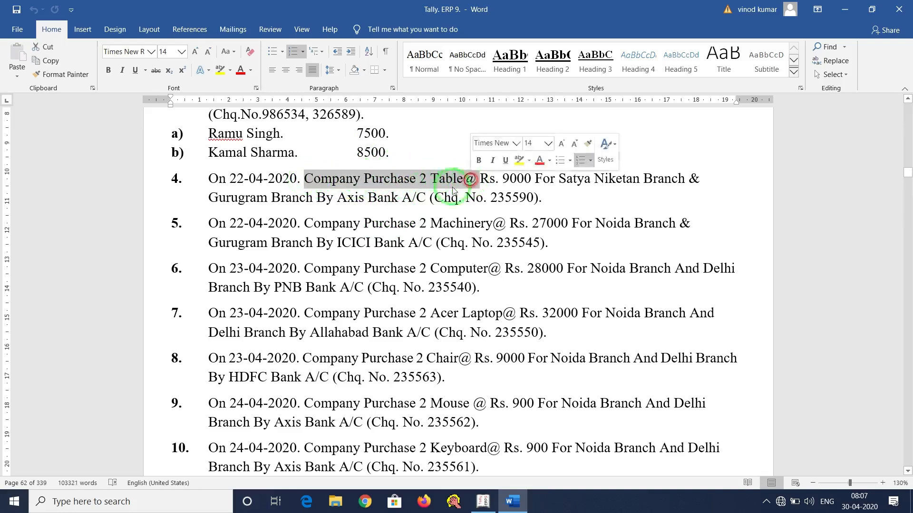
click(365, 199)
drag(430, 179, 464, 179)
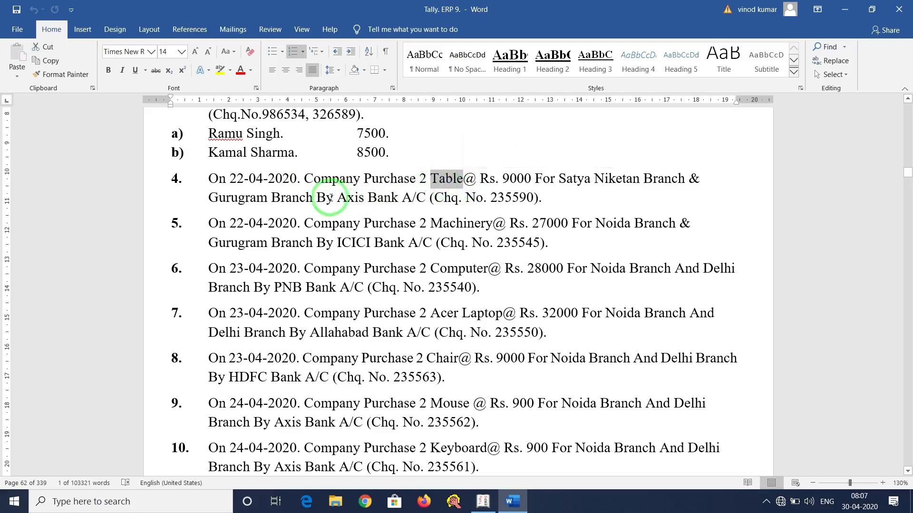
drag(338, 196, 398, 195)
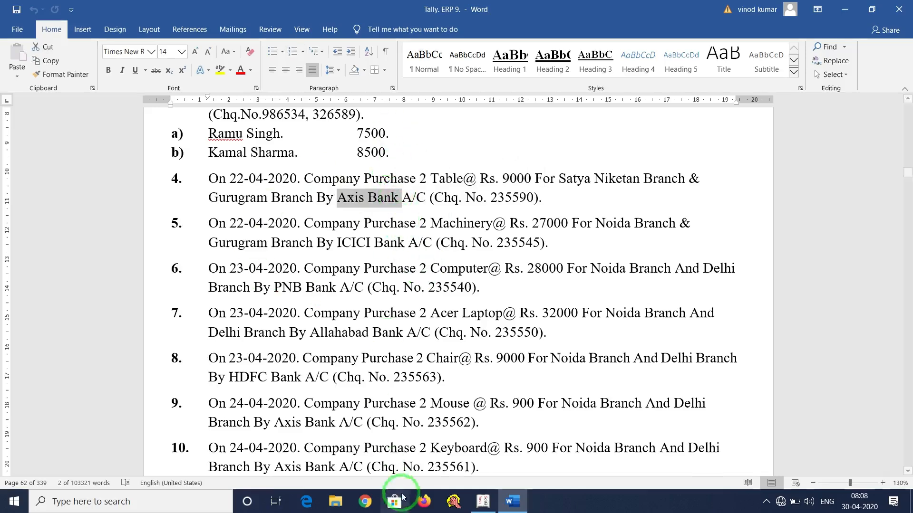
click(512, 501)
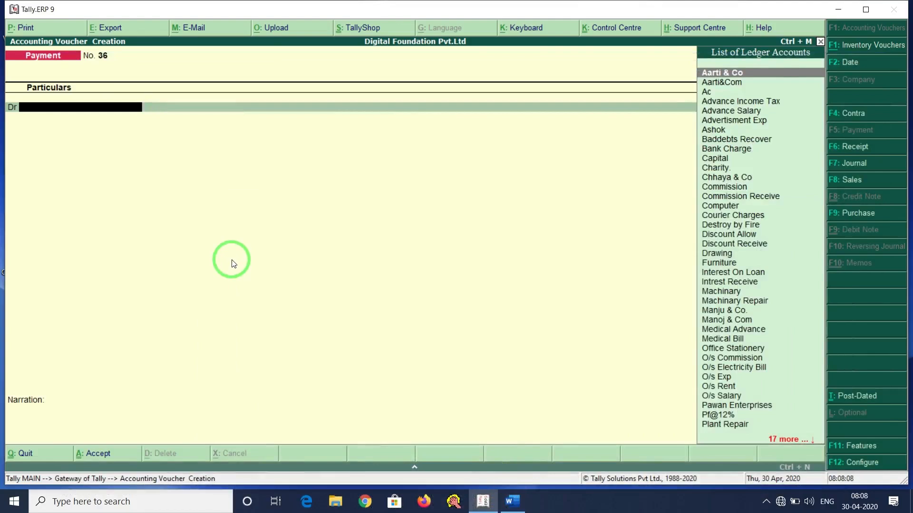
Create a Table ledger under Fixed Assets with cost centres applicable set to Yes.
key(alt+c)
text(Ta)
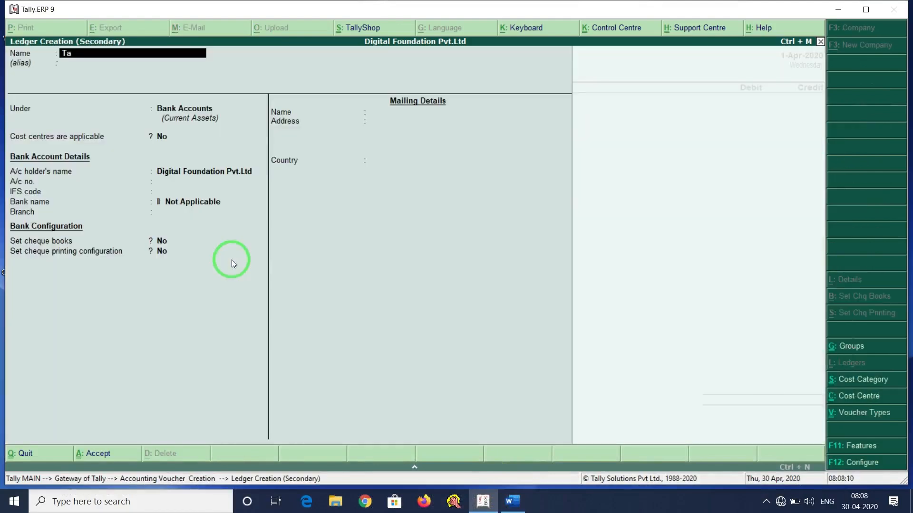
text(ble)
key(Return)
text(fix)
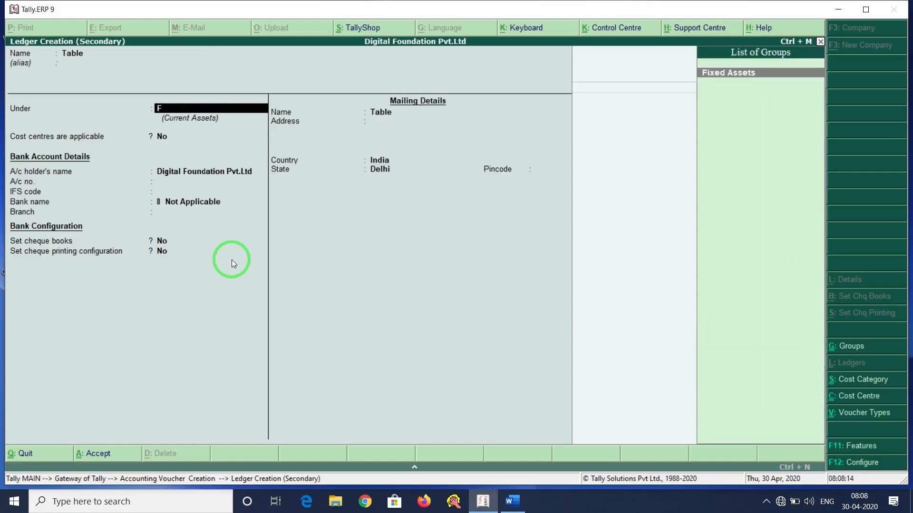
key(Return)
key(Return)
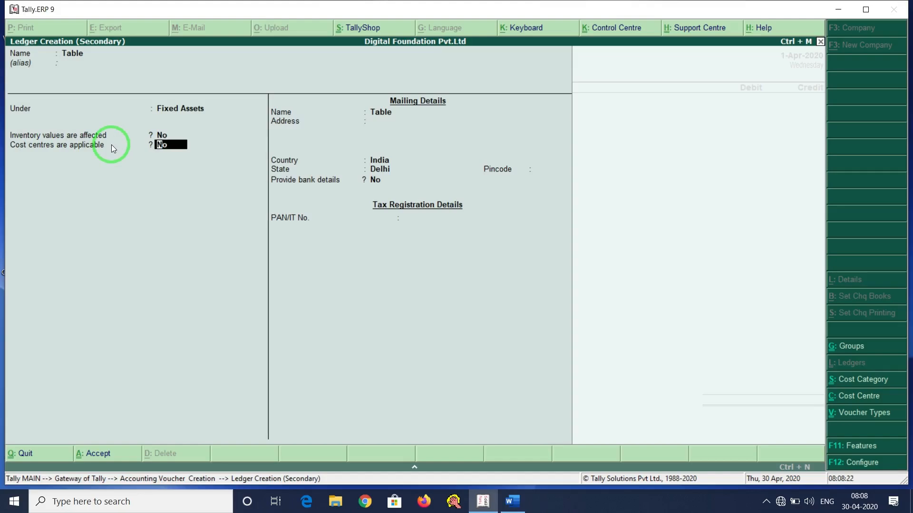
text(y)
key(Return)
key(Return)
key(Return)
key(Return)
key(Return)
key(Return)
key(Return)
key(Return)
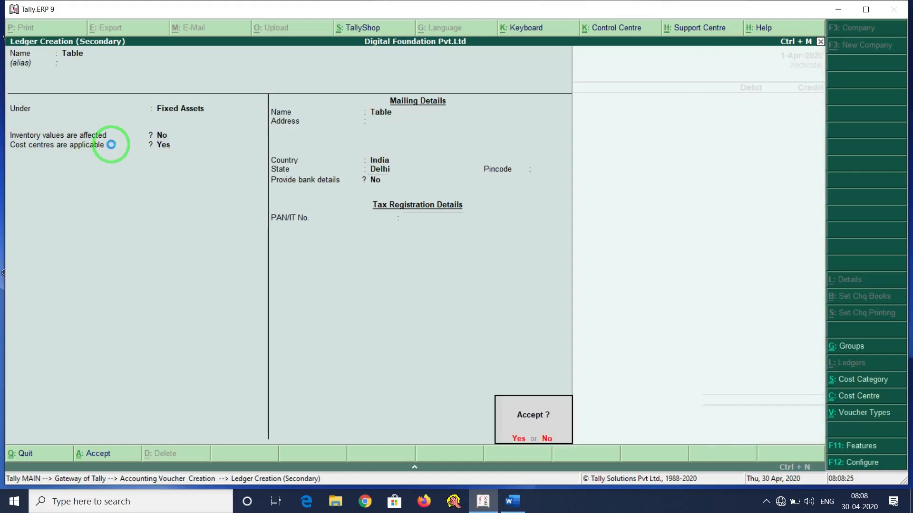
key(Return)
Debit the Table ledger 18000 on voucher No. 36 and begin its cost-centre allocation.
key(alt+Tab)
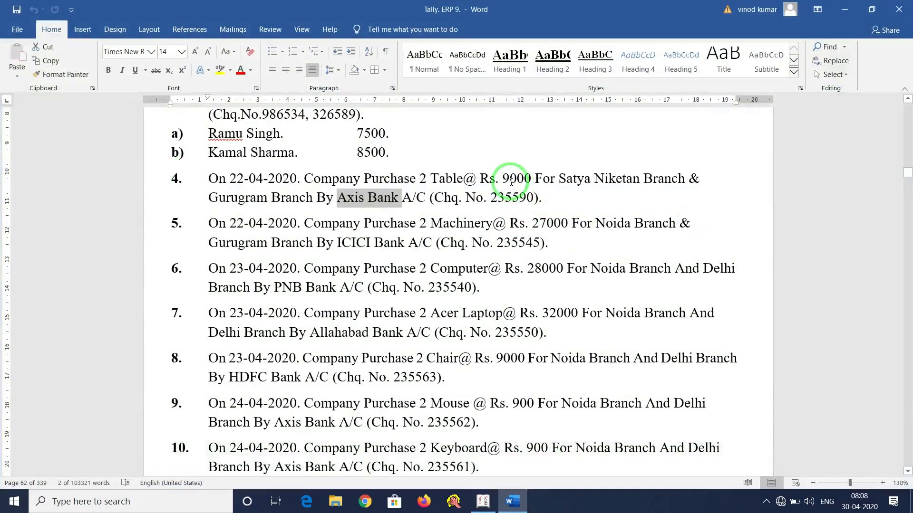
key(alt+Tab)
text(18000)
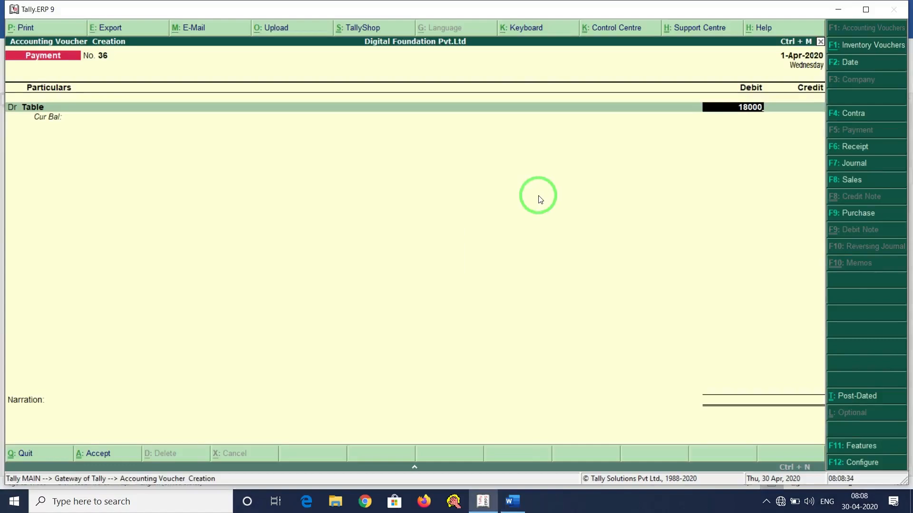
key(Return)
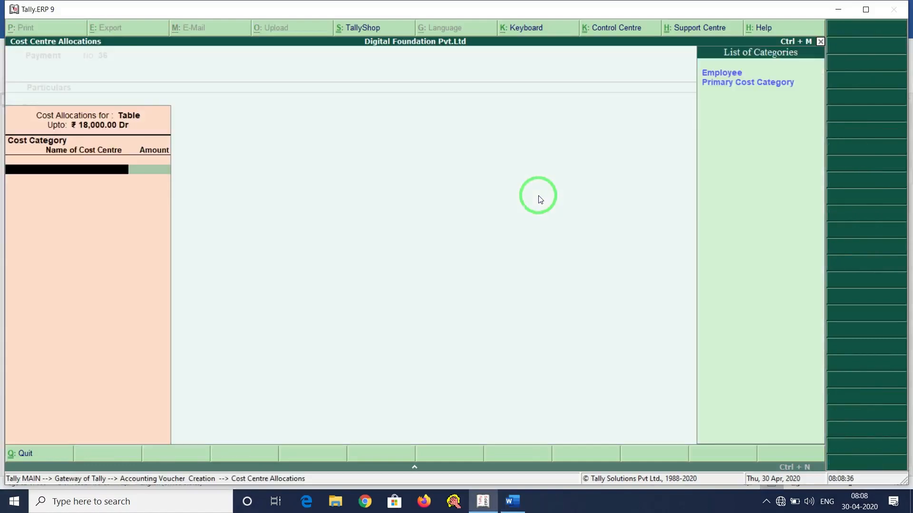
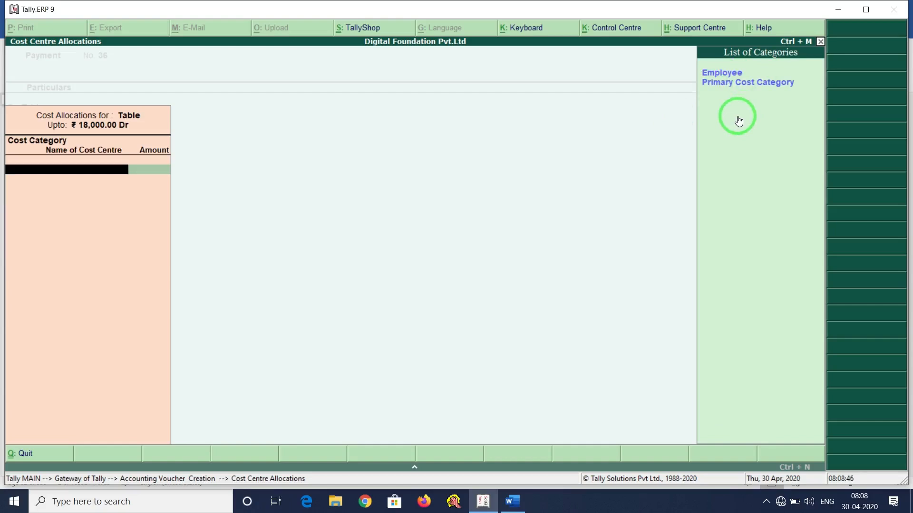
Create a Branch cost category with non-revenue item allocation set to Yes.
key(alt+c)
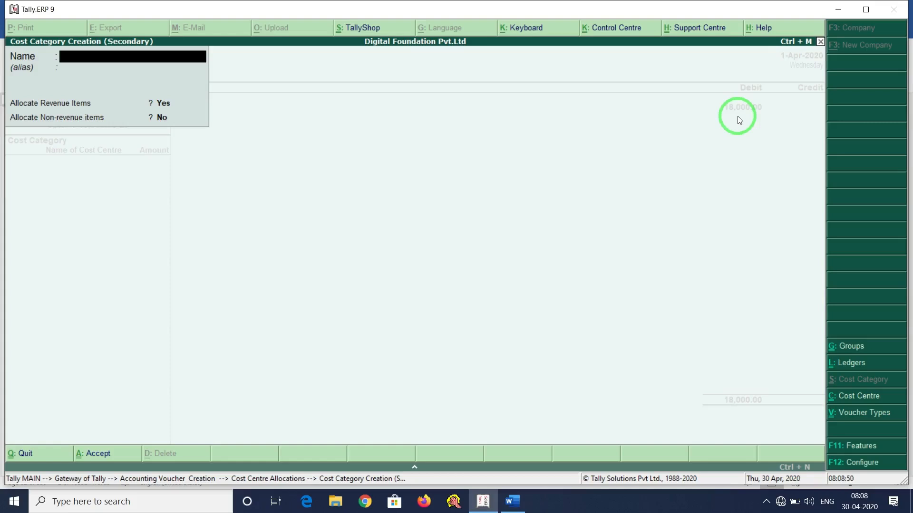
text(Branch)
key(Return)
key(Return)
key(Return)
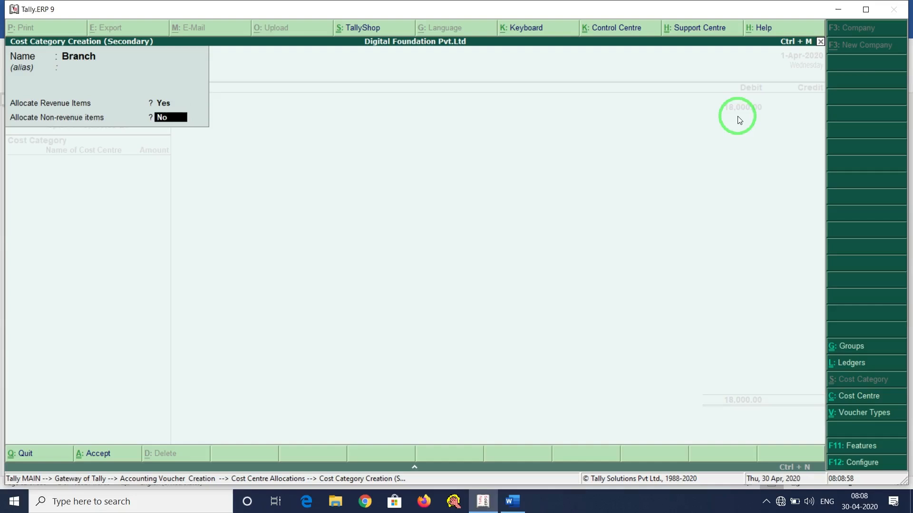
text(y)
key(Return)
key(Return)
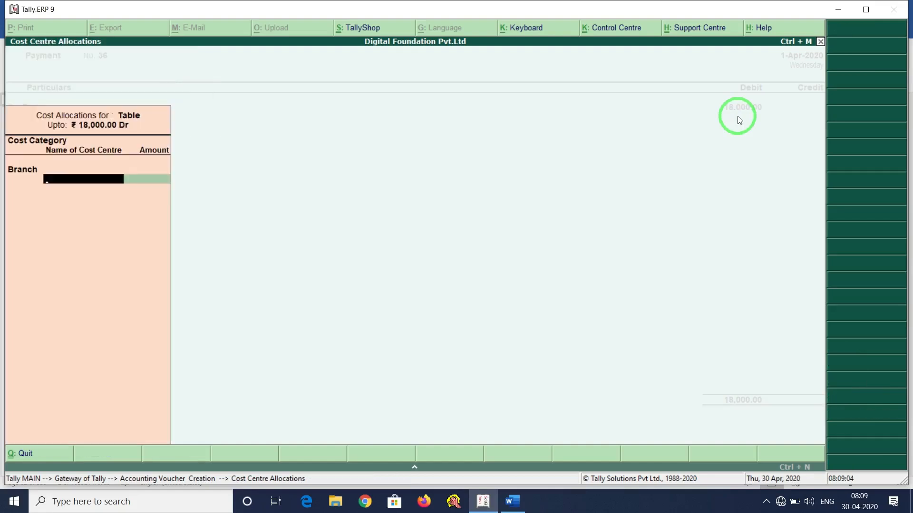
key(alt+c)
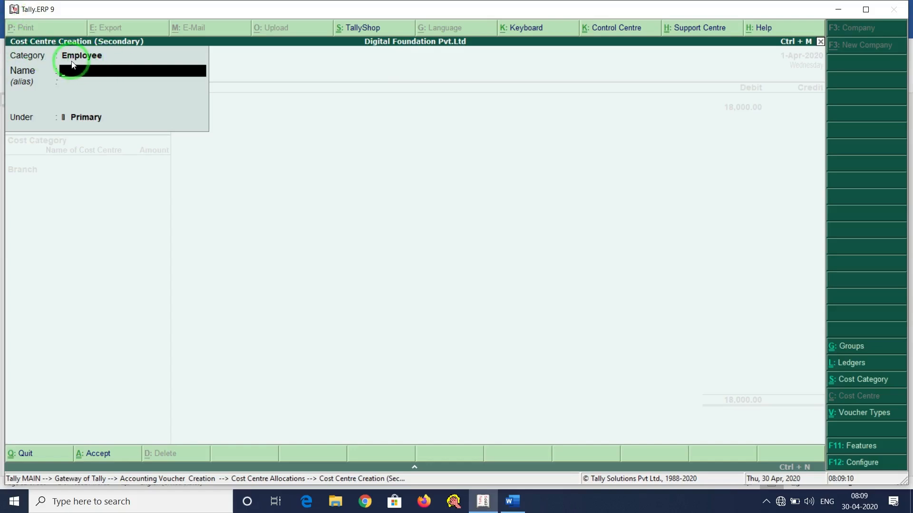
Set the new cost centre's category to Branch.
key(BackSpace)
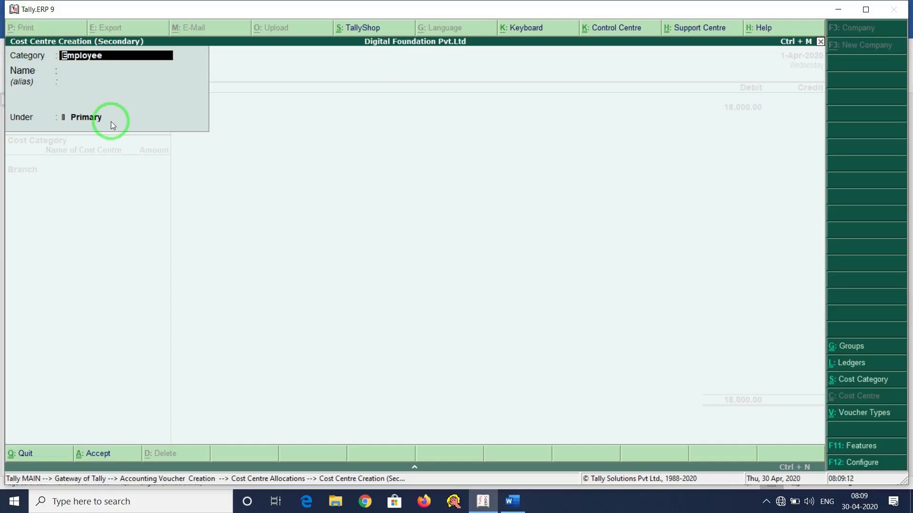
key(BackSpace)
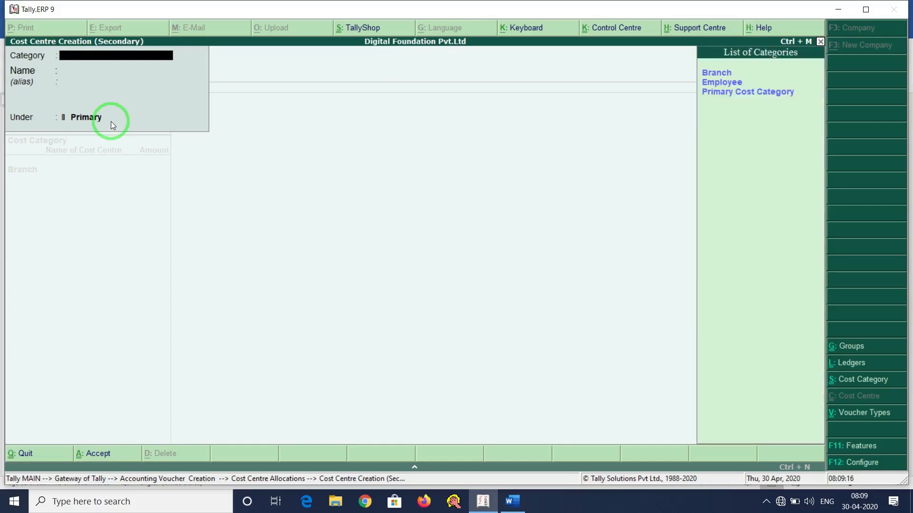
key(Down)
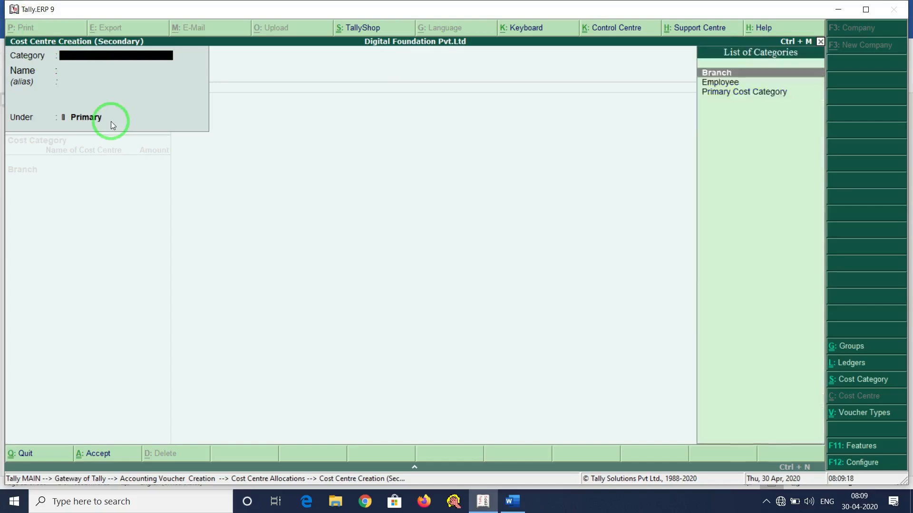
key(Return)
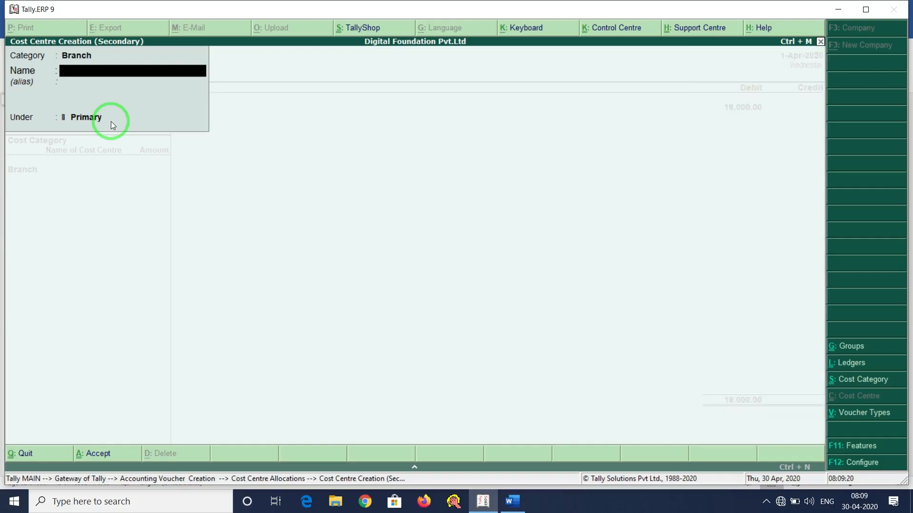
key(alt+Tab)
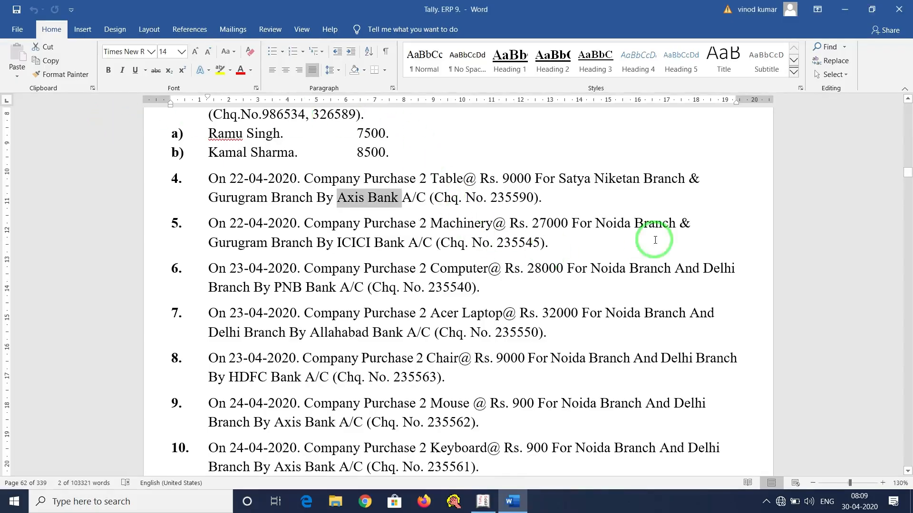
key(alt+Tab)
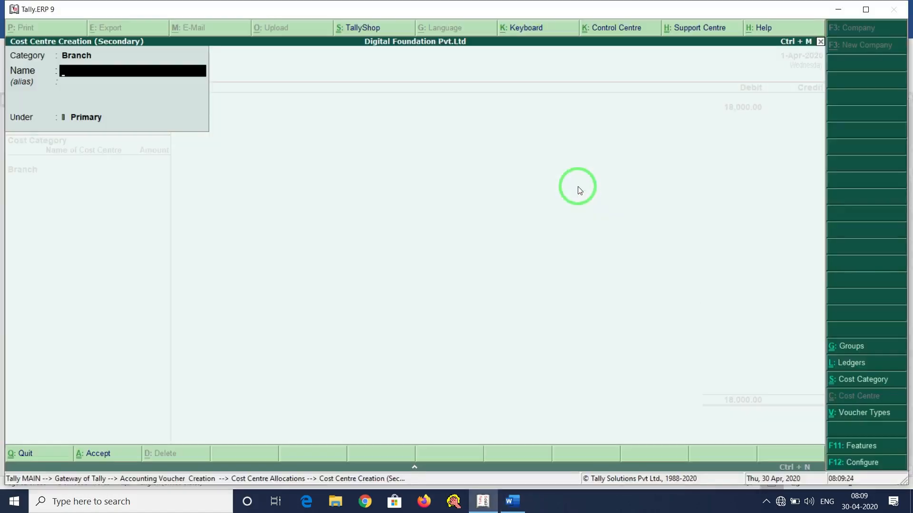
Create cost centres Satya Niketan and Gurugram, allocating 9,000 to each.
text(Satya Niketan Bran)
key(BackSpace)
key(BackSpace)
key(BackSpace)
key(BackSpace)
key(BackSpace)
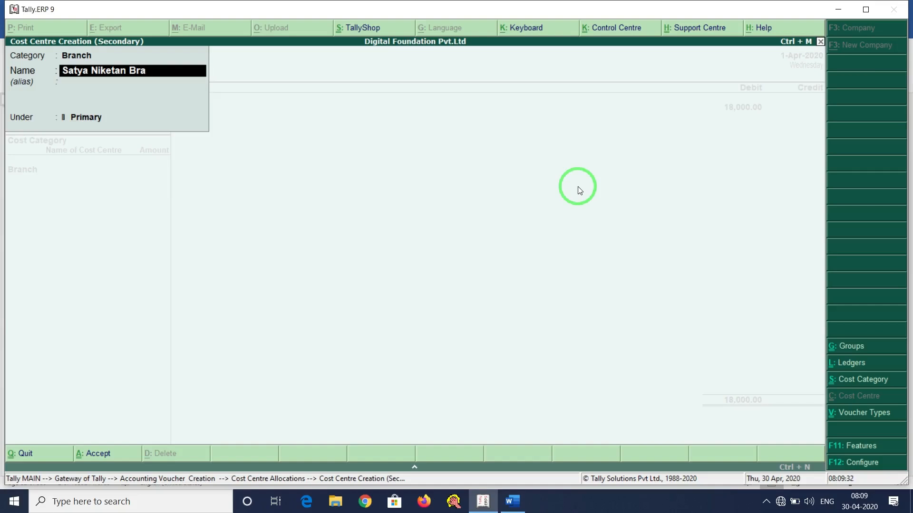
key(Return)
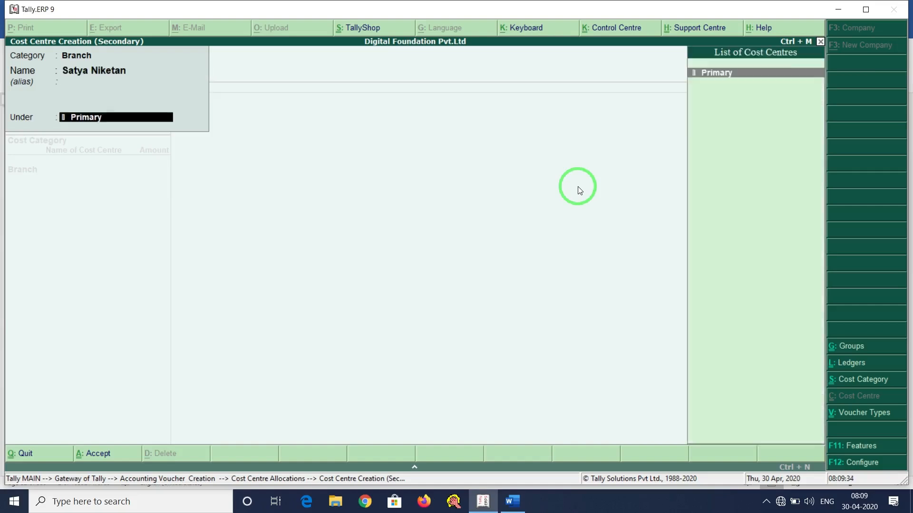
key(Return)
key(Return)
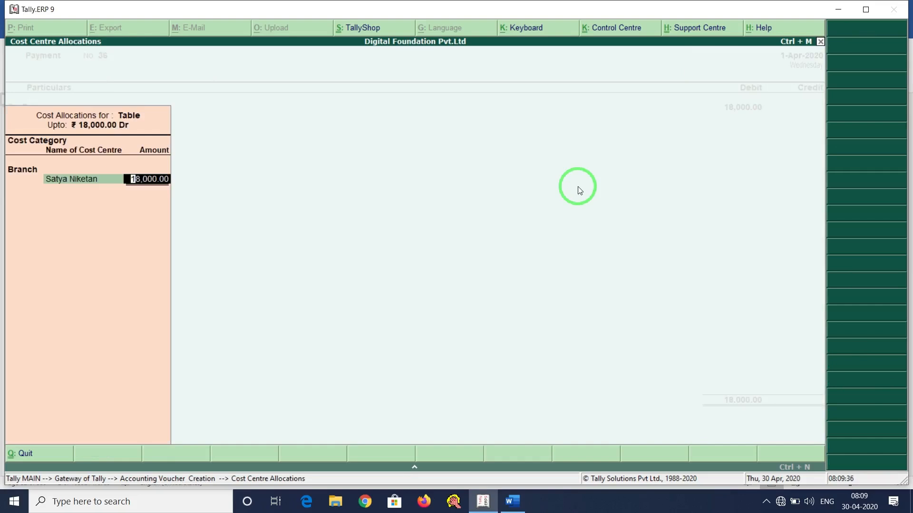
text(9000)
key(Return)
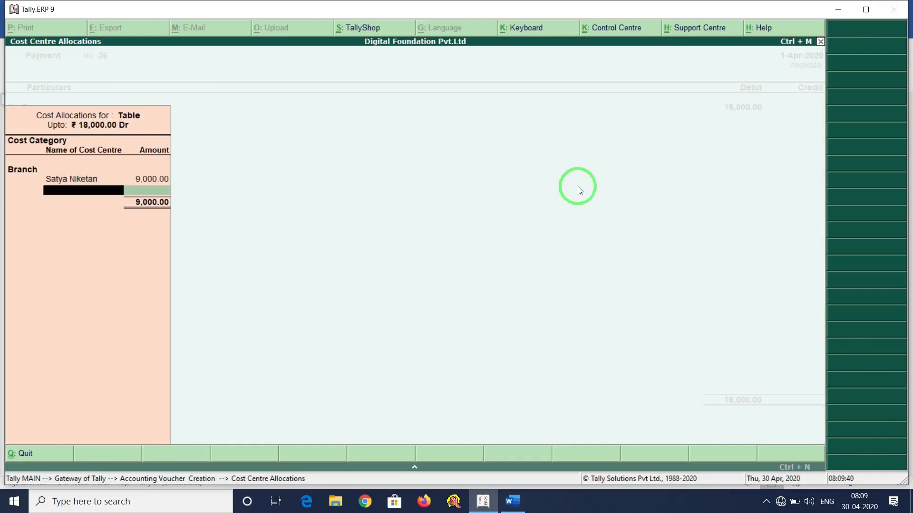
key(alt+c)
text(G)
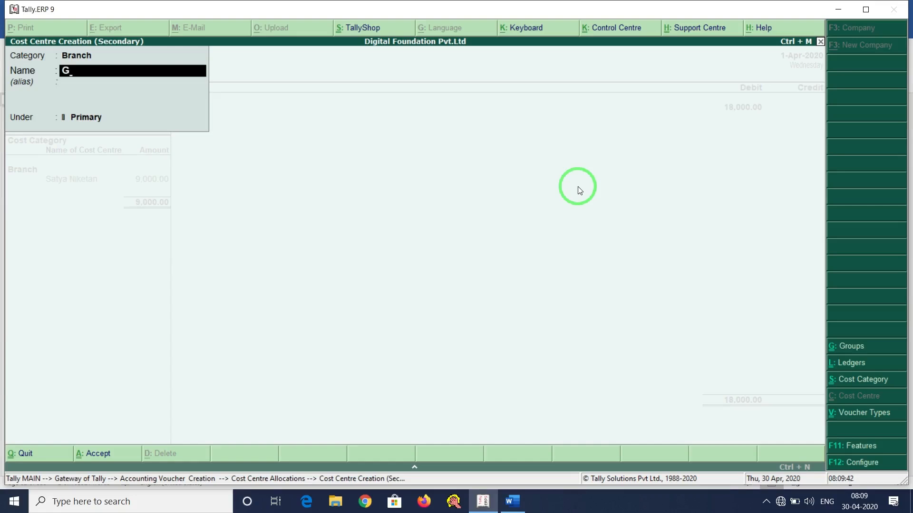
text(urugram)
key(Return)
key(Return)
key(Return)
key(Return)
key(Return)
key(Return)
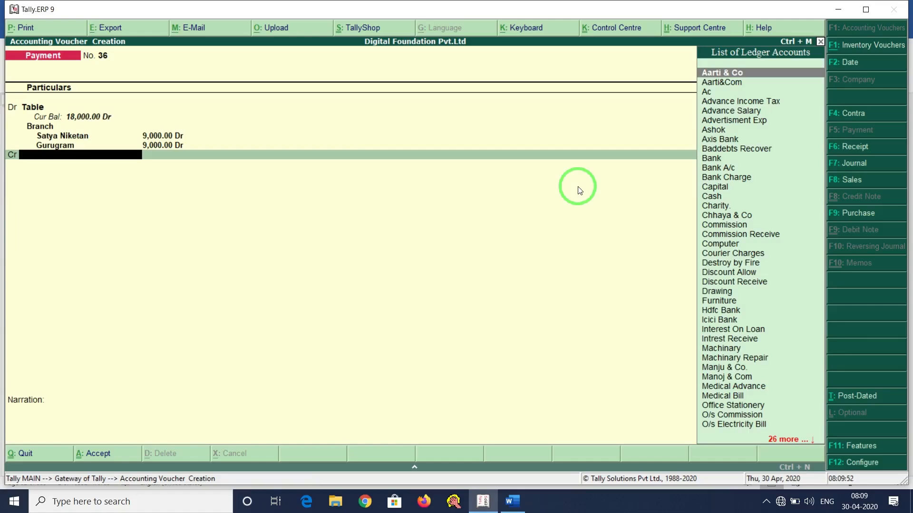
Credit Axis Bank 18,000 with cheque number 123654 and save voucher 36.
click(513, 501)
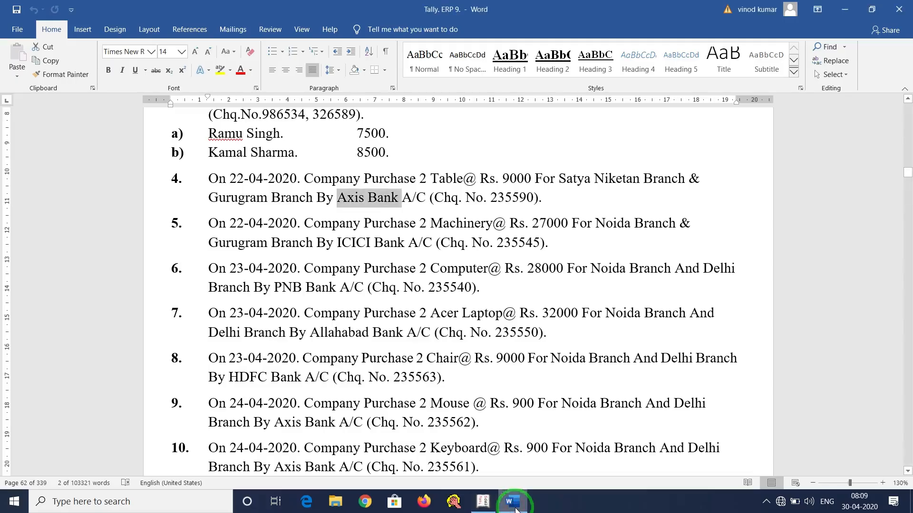
click(514, 503)
text(Ax)
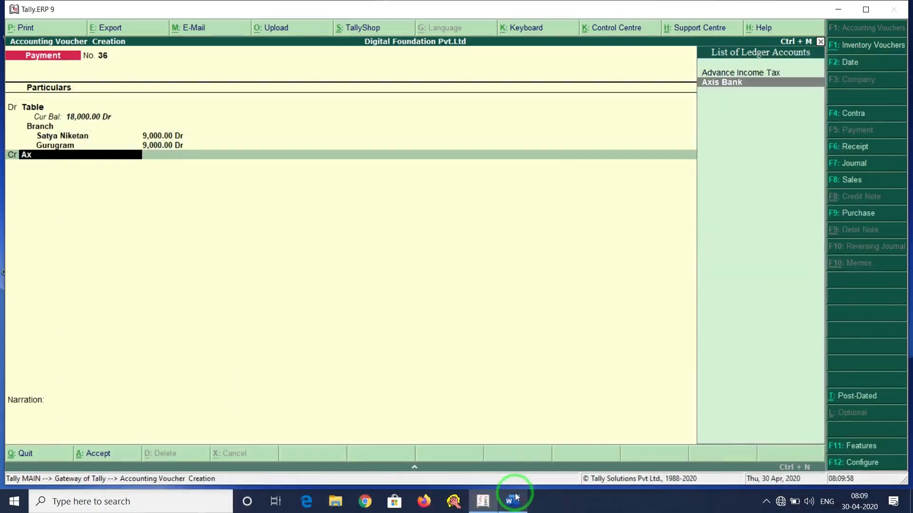
text(i)
key(Return)
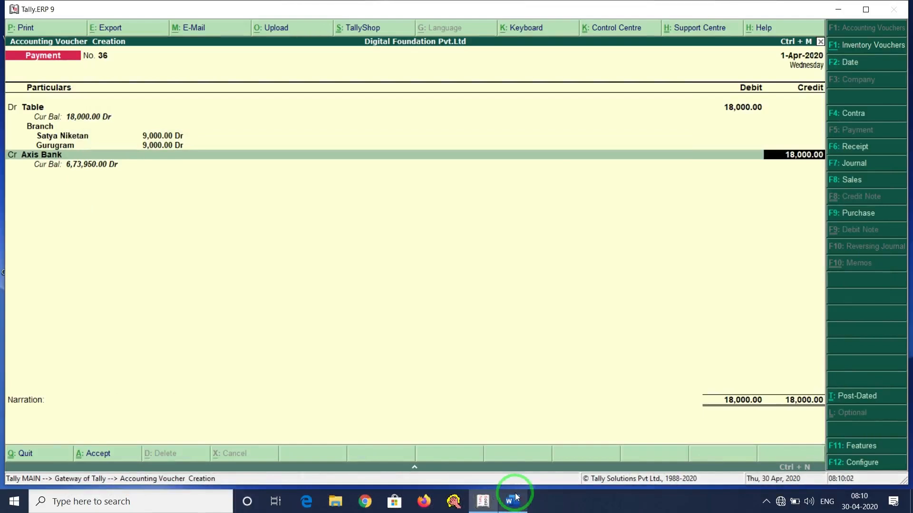
key(Return)
key(Return)
key(Return)
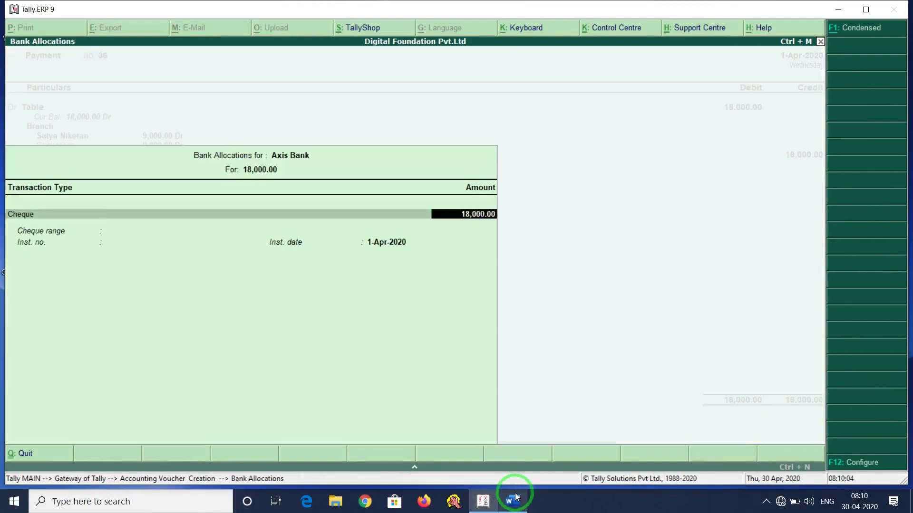
text(123654)
key(Return)
key(Return)
key(Return)
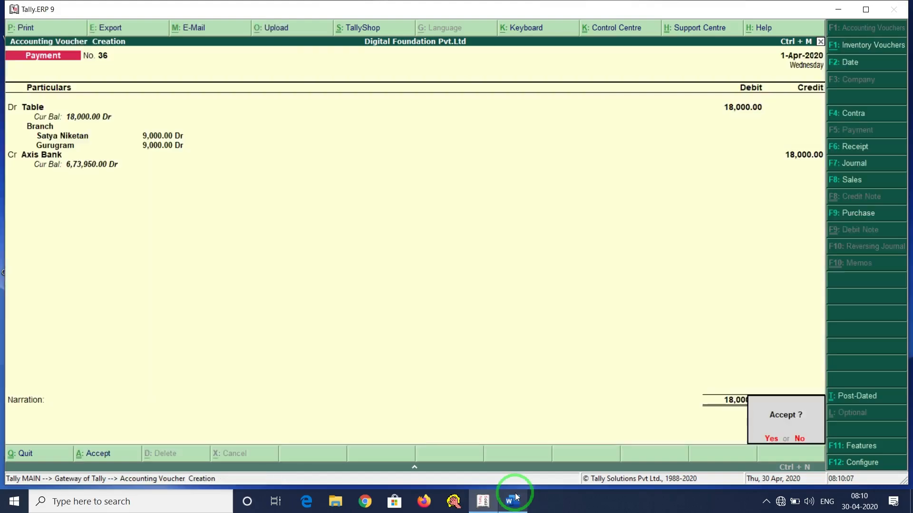
key(Return)
click(516, 497)
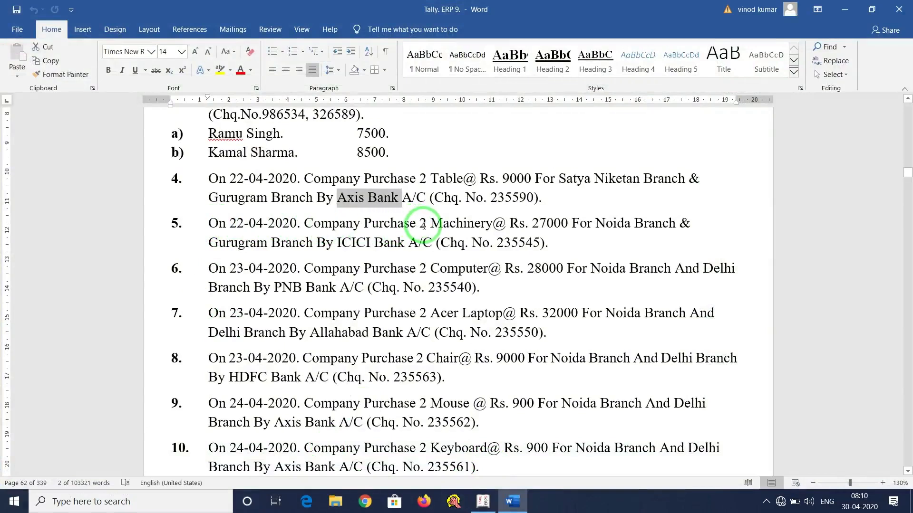
Highlight task 5's Machinery purchase amount, the word Machinery, and ICICI Bank in Word.
drag(420, 223, 540, 242)
scroll(241, 210, down, 3)
scroll(282, 222, up, 2)
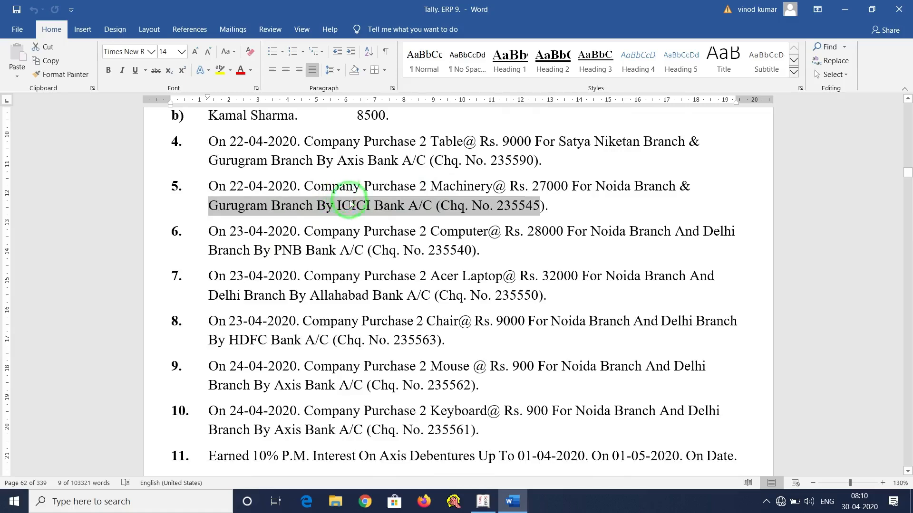
drag(311, 186, 521, 198)
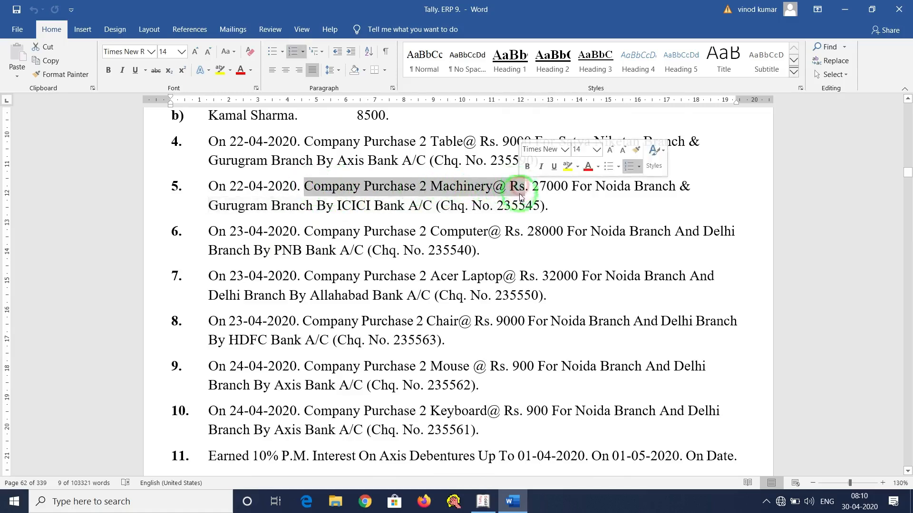
click(454, 189)
double_click(445, 186)
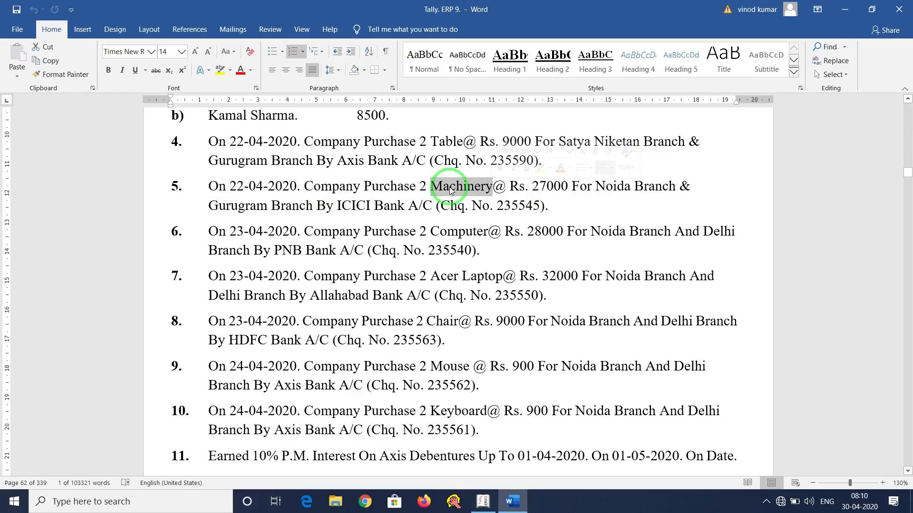
drag(336, 206, 405, 206)
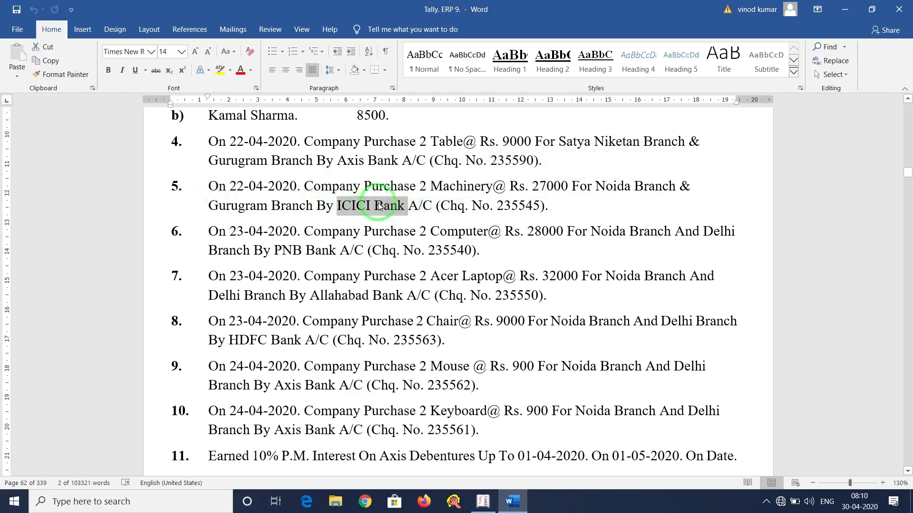
click(483, 501)
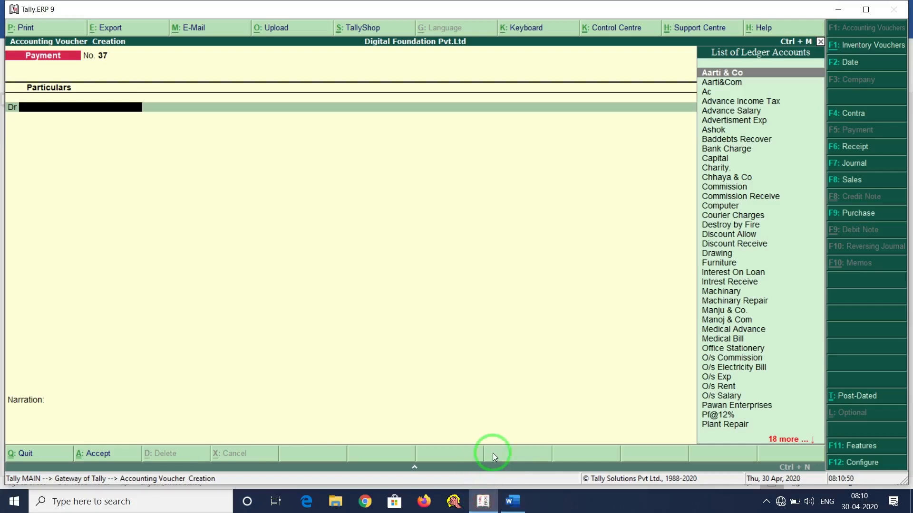
Select the existing Machinary ledger as the debit on voucher 37 after its name proves duplicate.
key(alt+c)
text(M)
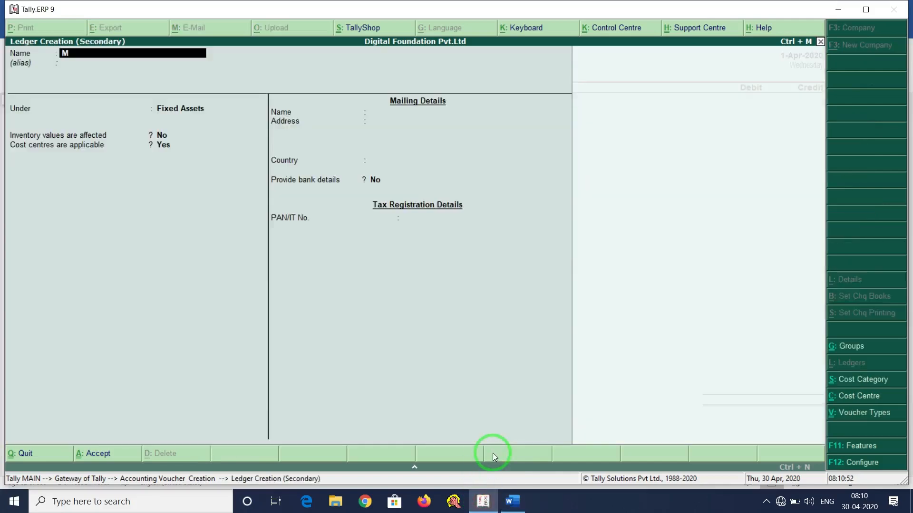
text(achinary)
key(Return)
key(Escape)
key(Escape)
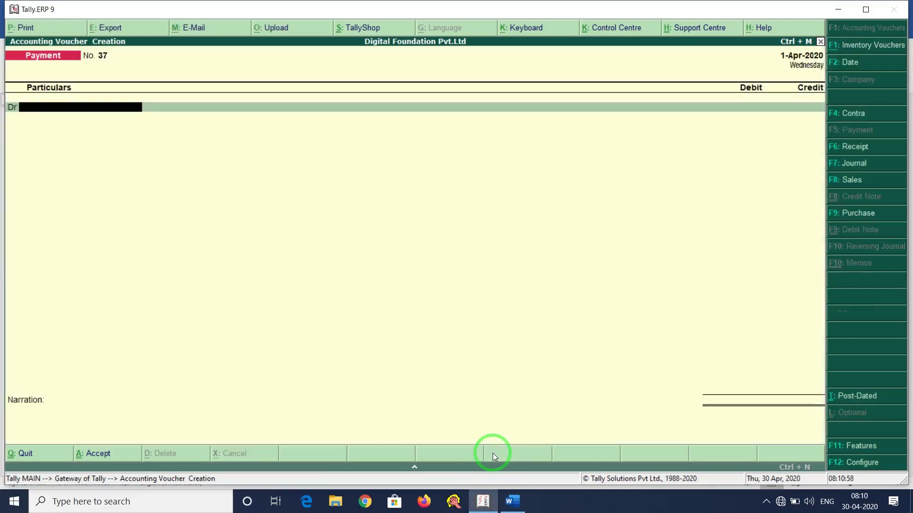
text(Ma)
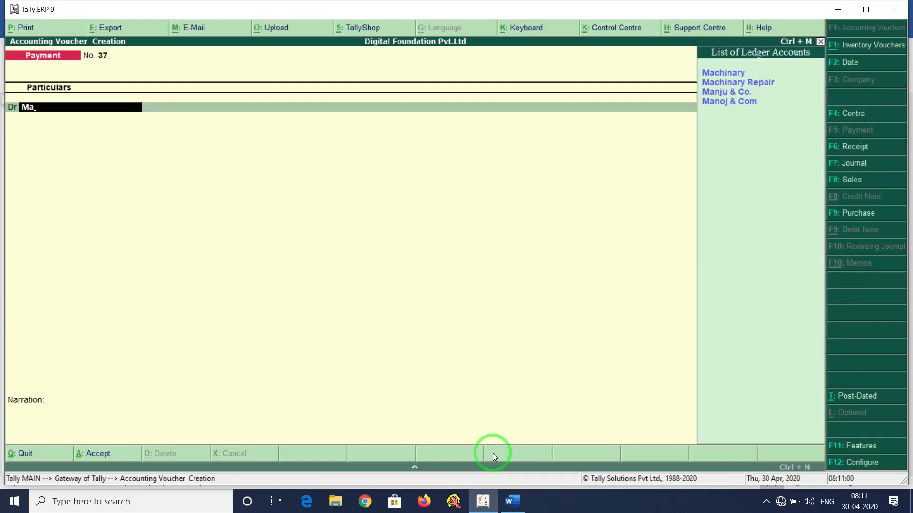
key(Return)
key(BackSpace)
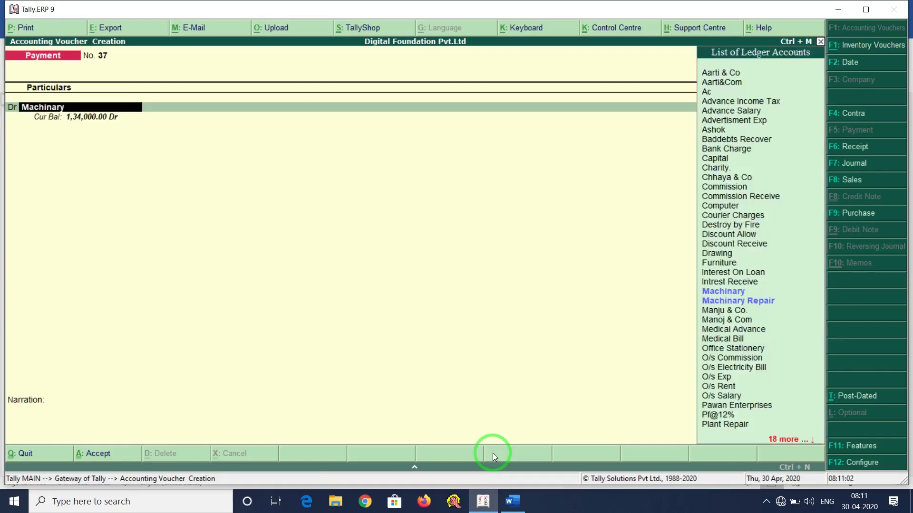
Alter the Machinary ledger to make cost centres applicable and save it.
key(ctrl+Return)
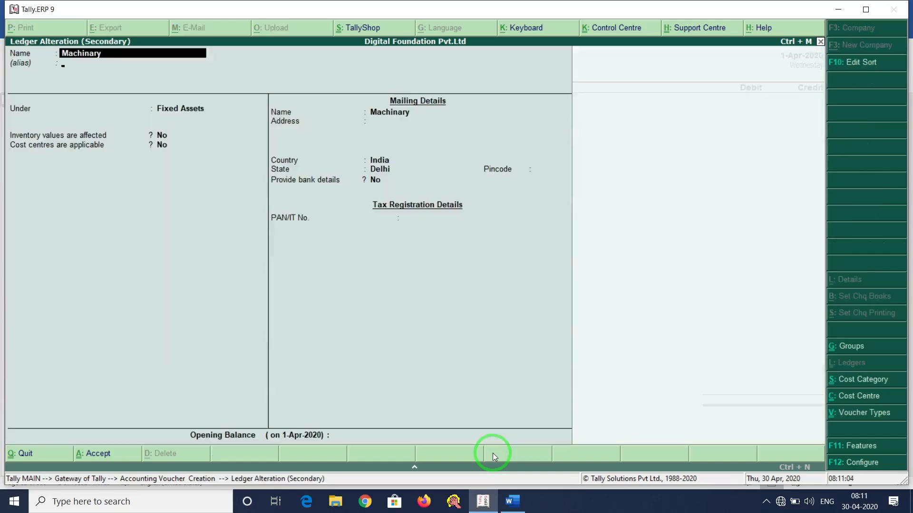
key(Return)
key(Return)
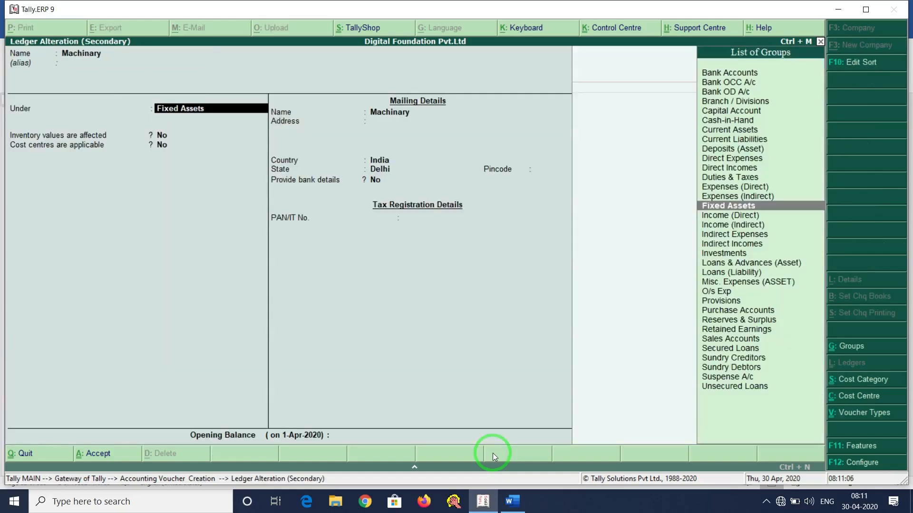
key(Return)
key(Return)
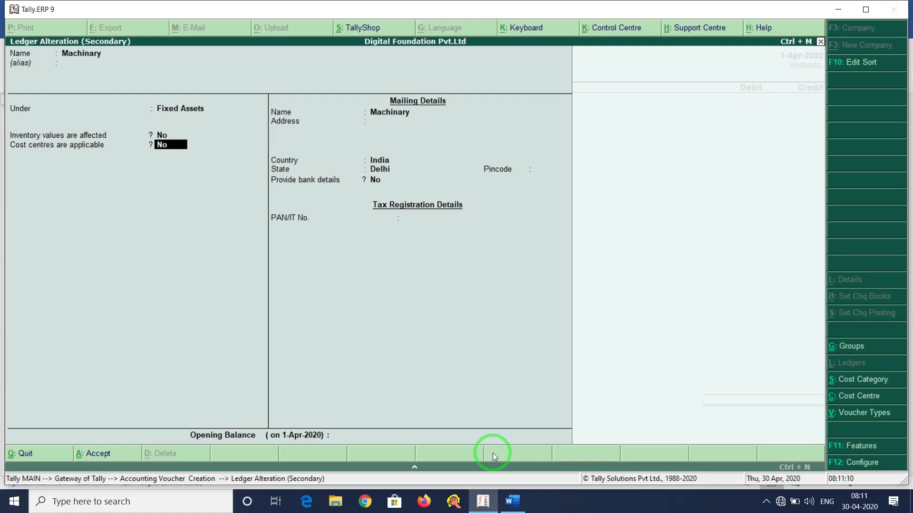
key(Return)
key(BackSpace)
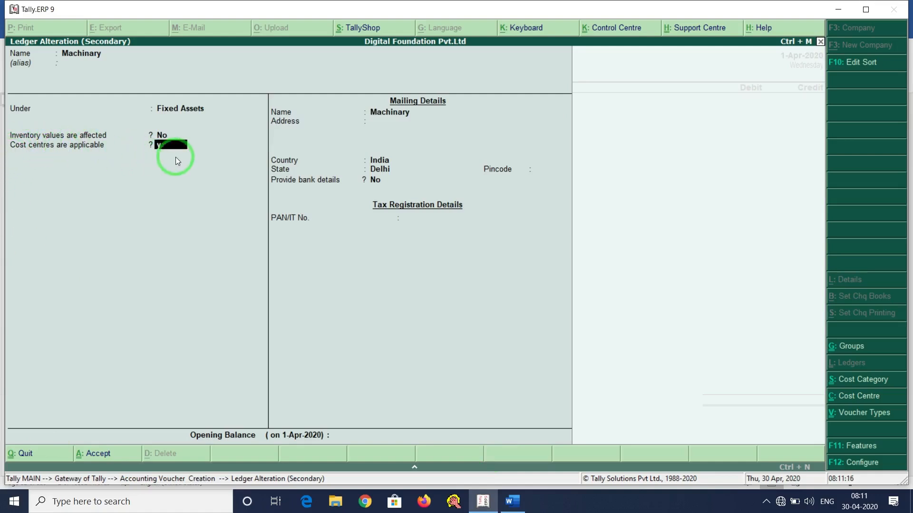
text(y)
key(Return)
key(Return)
key(Return)
key(Return)
key(Return)
key(Return)
key(Return)
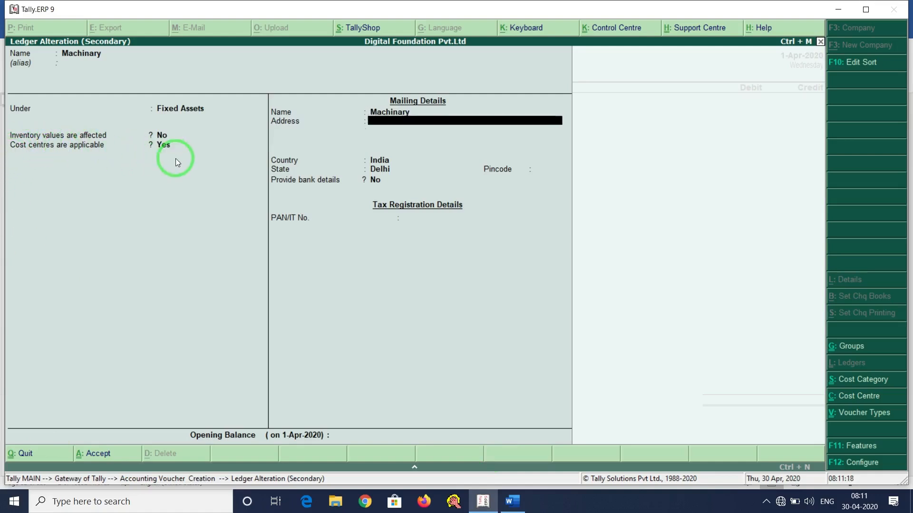
key(y)
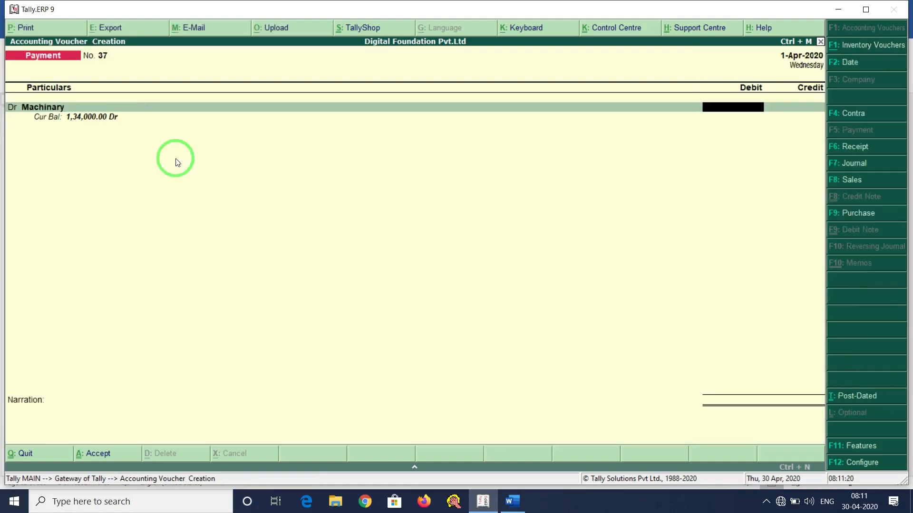
key(alt+Tab)
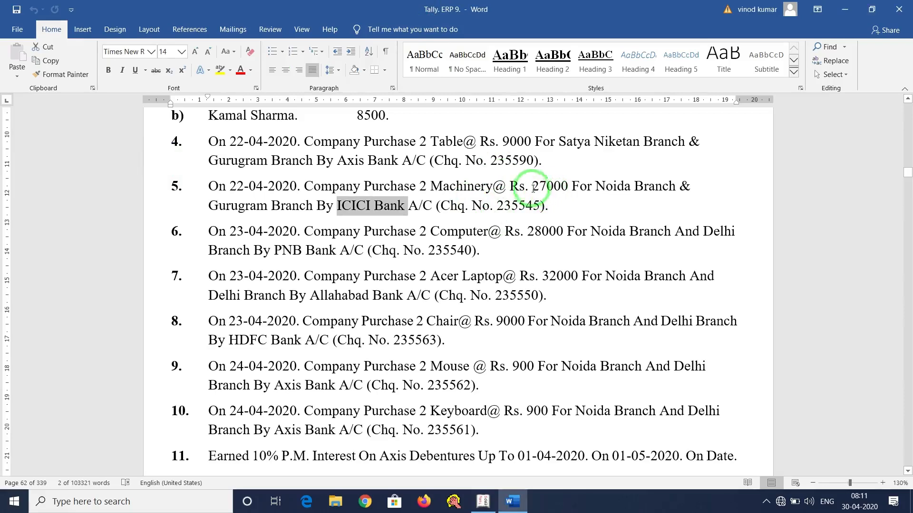
Debit Machinary 54,000, worked out with the calculator, and choose the Branch category.
key(alt+Tab)
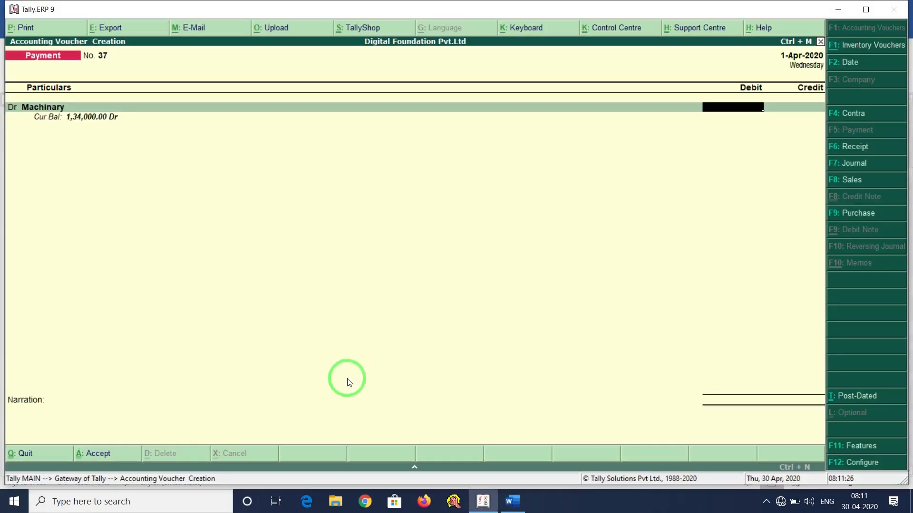
key(ctrl+n)
text(2)
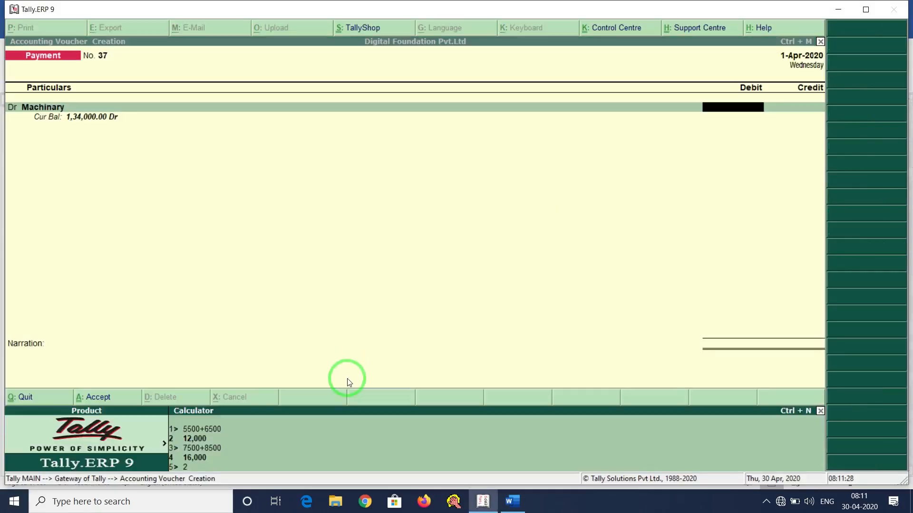
text(7000*2)
key(Return)
key(ctrl+m)
text(54000)
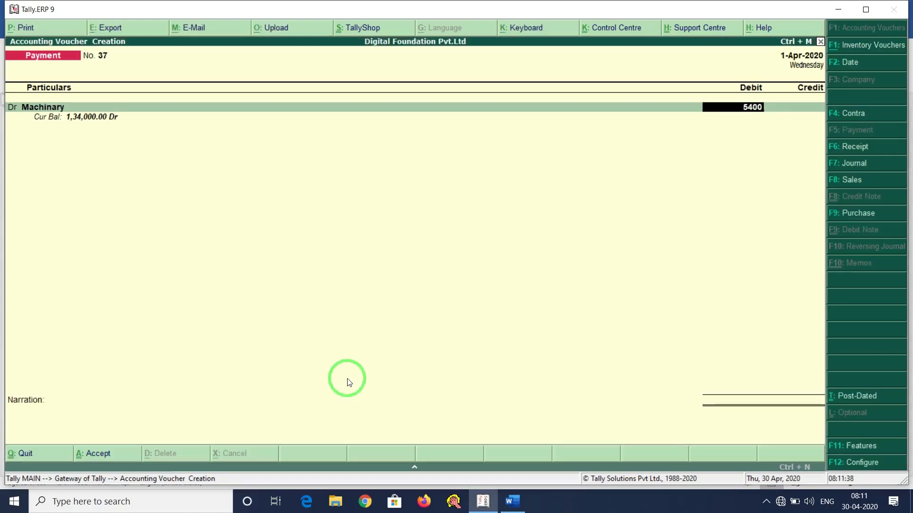
key(Return)
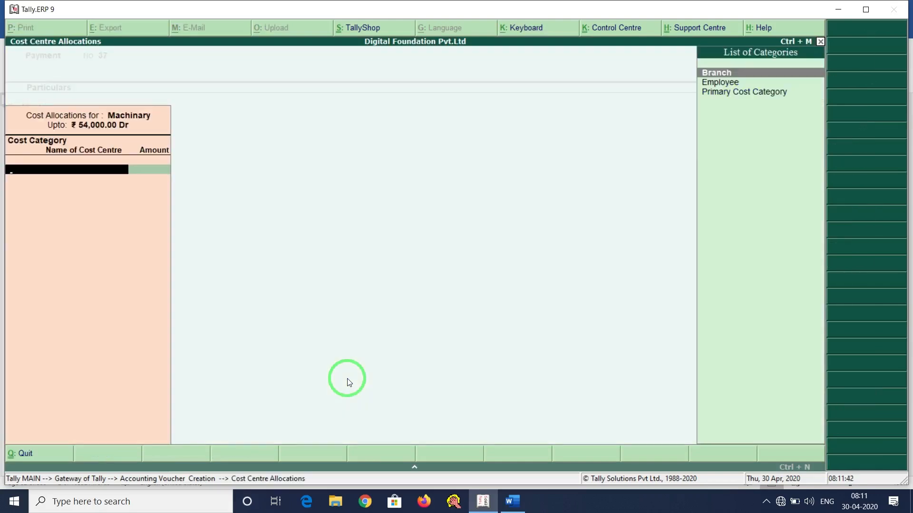
key(Return)
Create a Noida cost centre with 27,000 and allocate the other 27,000 to Gurugram.
key(alt+Tab)
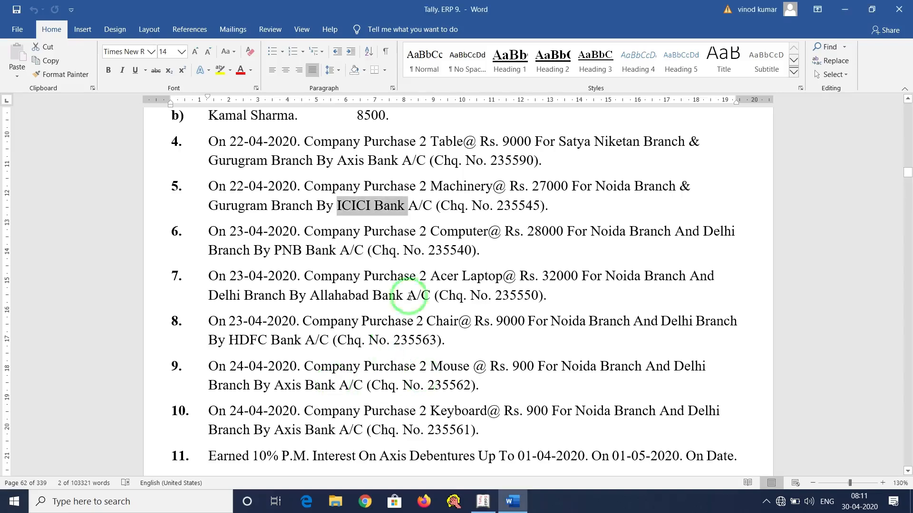
drag(596, 186, 671, 186)
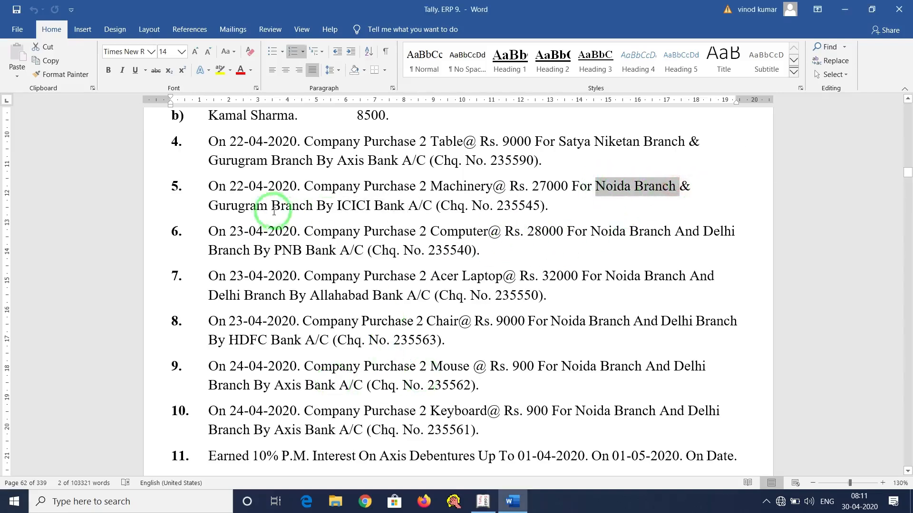
key(alt+Tab)
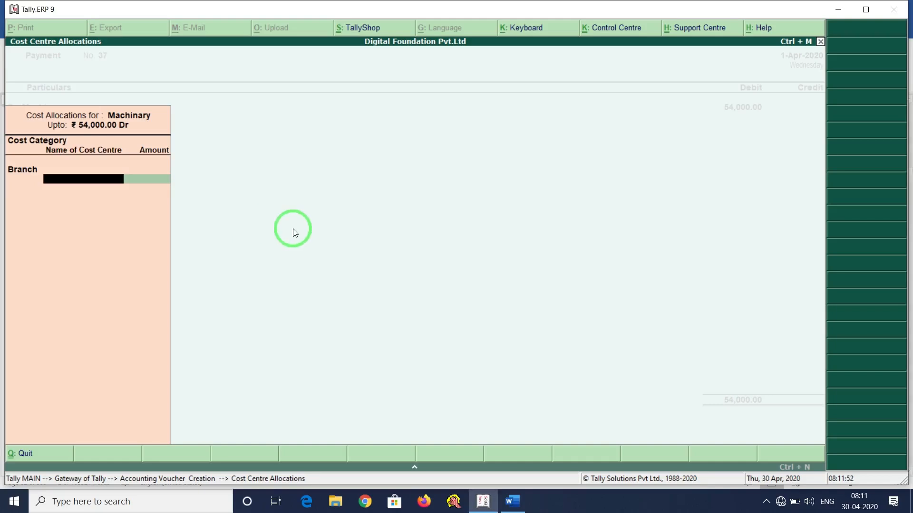
key(alt+c)
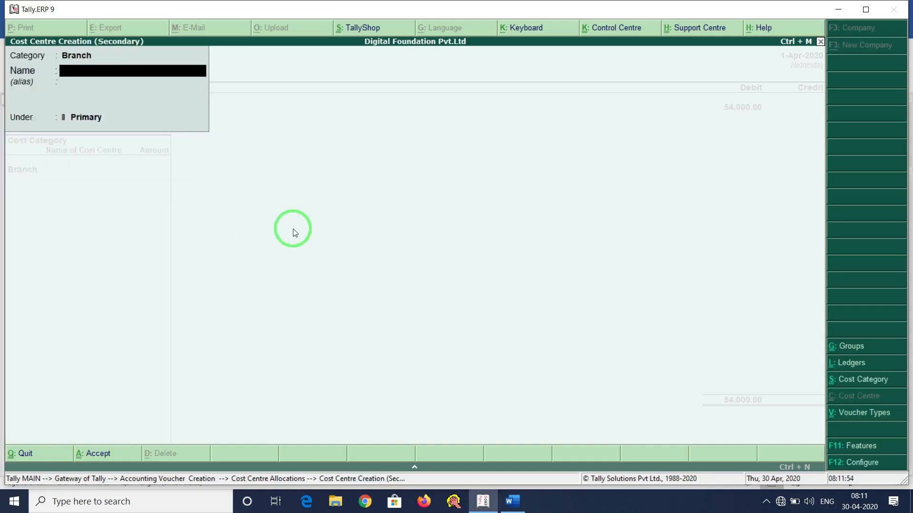
text(Noida)
key(Return)
key(Return)
key(Return)
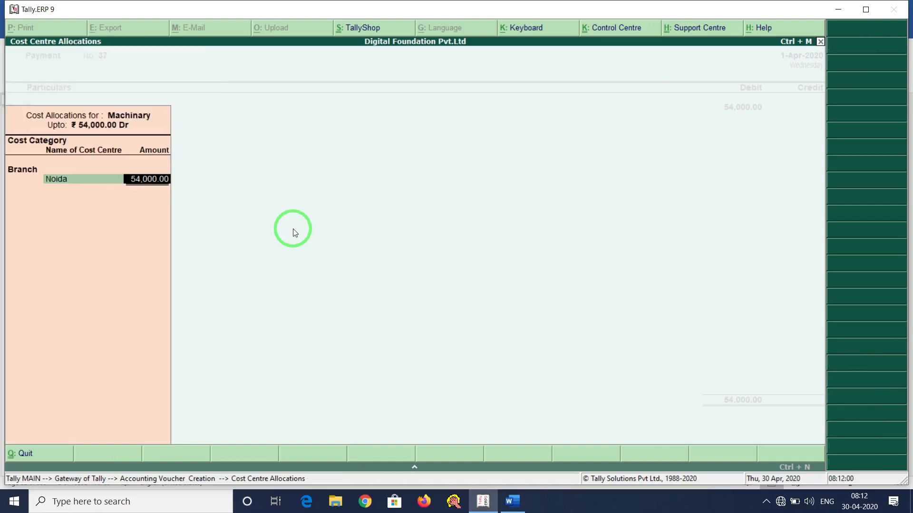
text(27000)
key(Return)
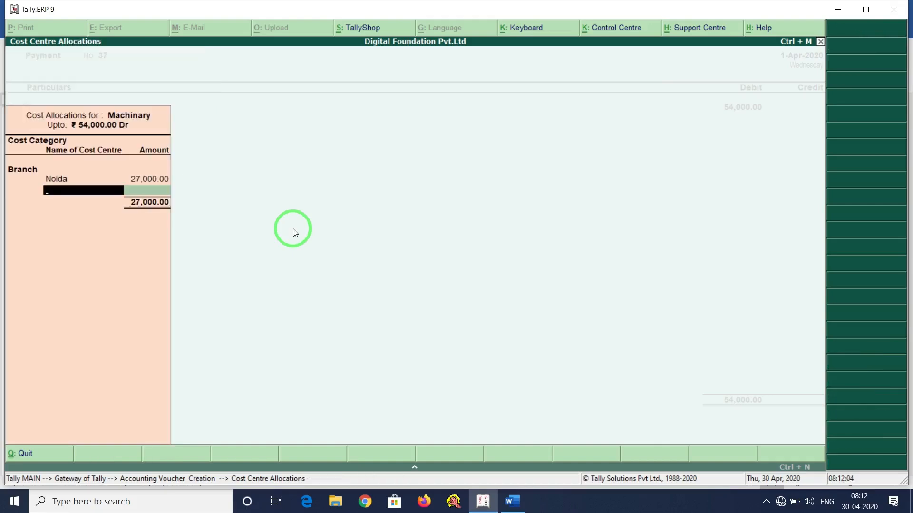
text(Gu)
key(Return)
key(Return)
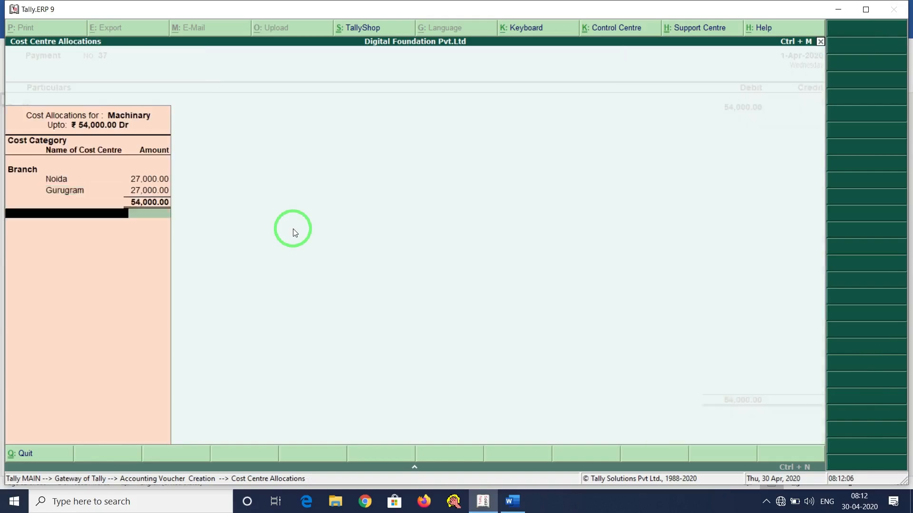
Credit Icici Bank by cheque 123654 and save payment voucher 37.
key(alt+Tab)
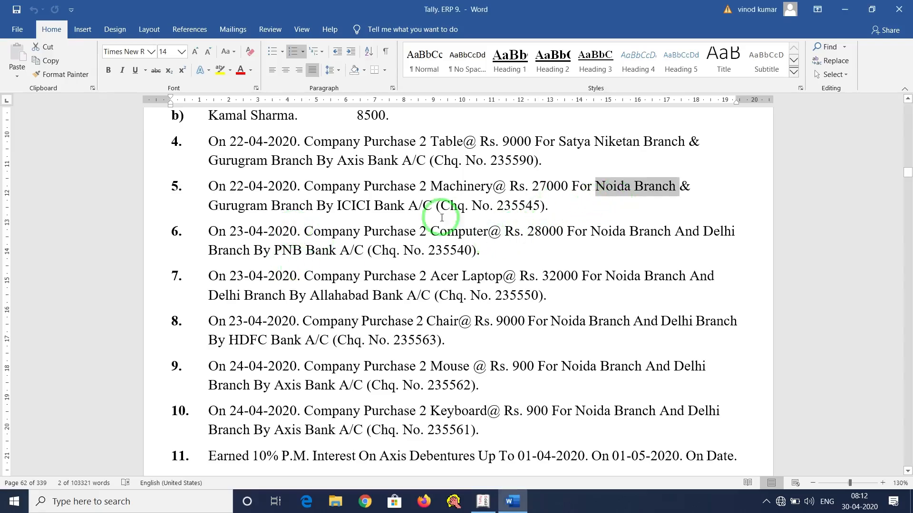
key(alt+Tab)
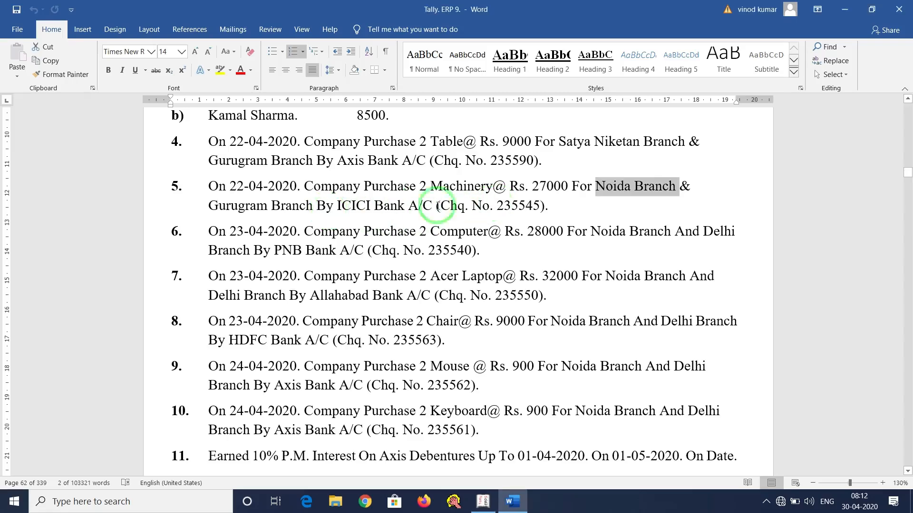
drag(331, 207, 385, 216)
key(alt+Tab)
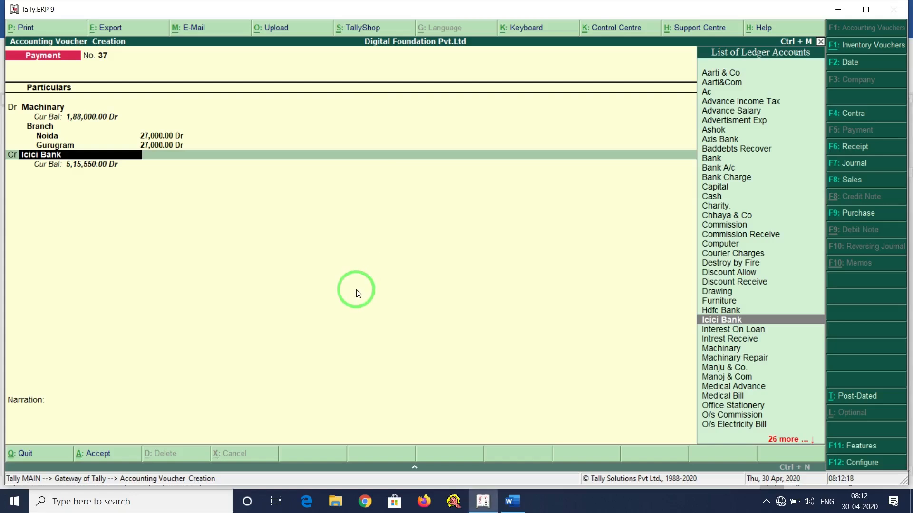
key(Return)
key(Return)
key(Return)
key(Return)
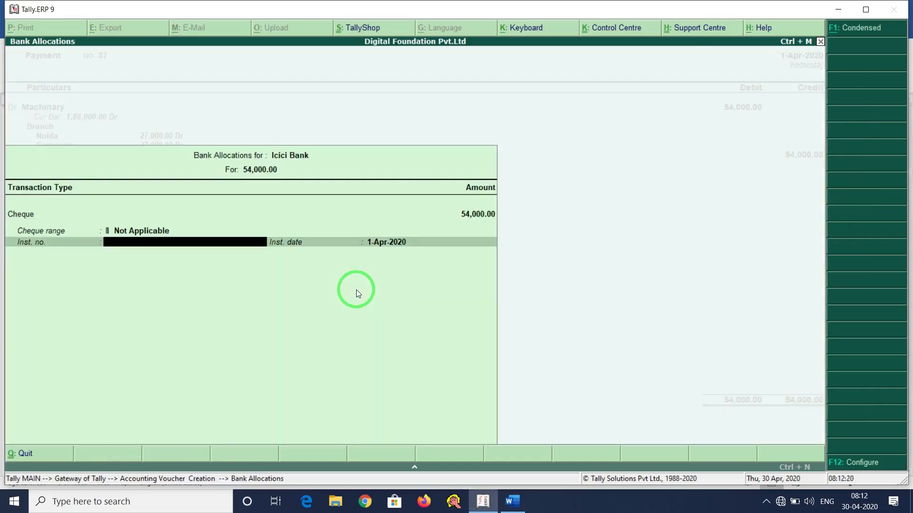
text(123654)
key(Return)
key(Return)
key(Return)
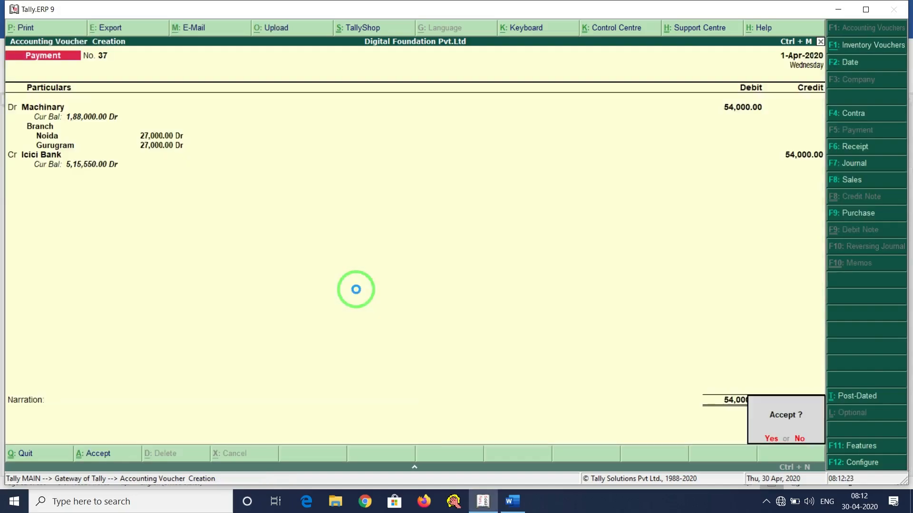
key(Return)
key(alt+Tab)
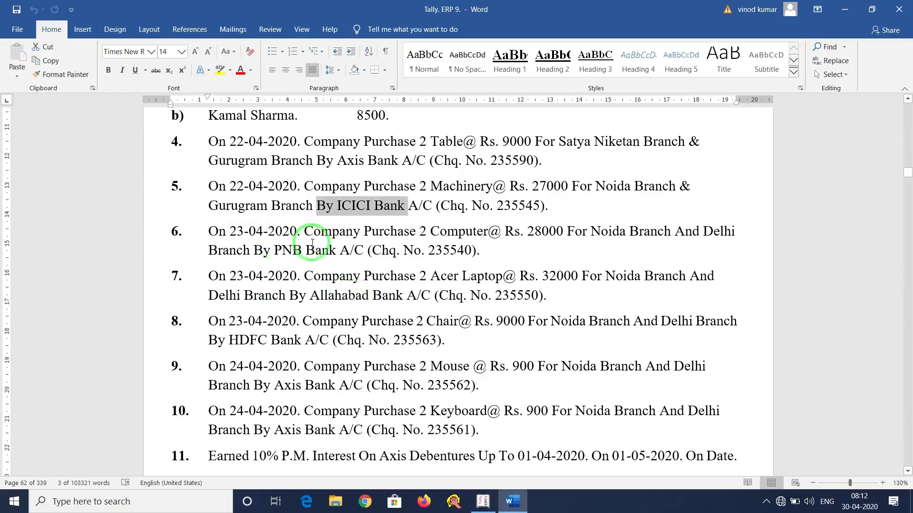
Review item 6 in Word, marking 2 Computers, Noida, Delhi and PNB Bank.
scroll(295, 233, down, 2)
click(211, 155)
drag(211, 155, 501, 158)
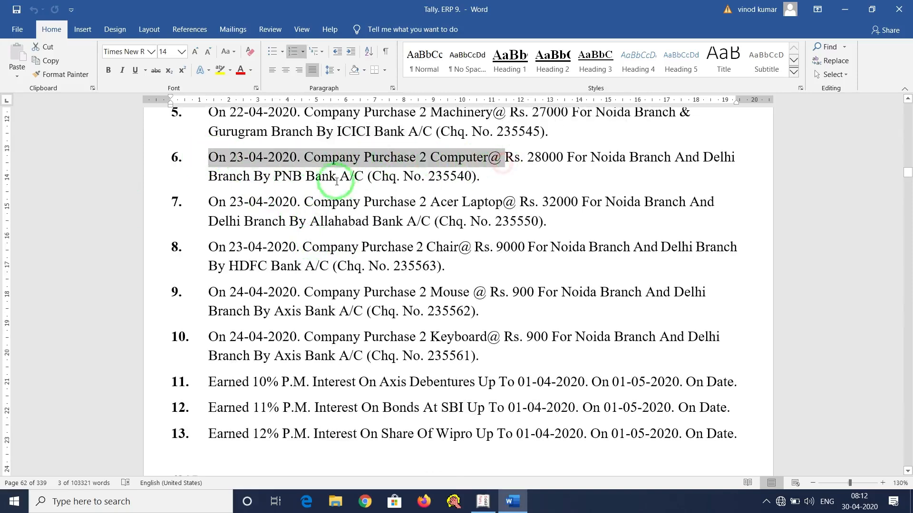
click(353, 157)
drag(420, 157, 570, 159)
click(612, 158)
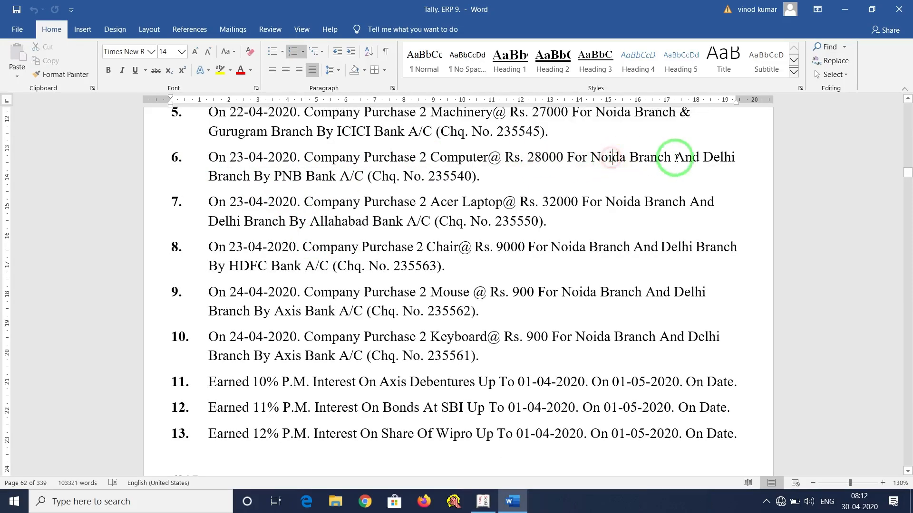
click(725, 157)
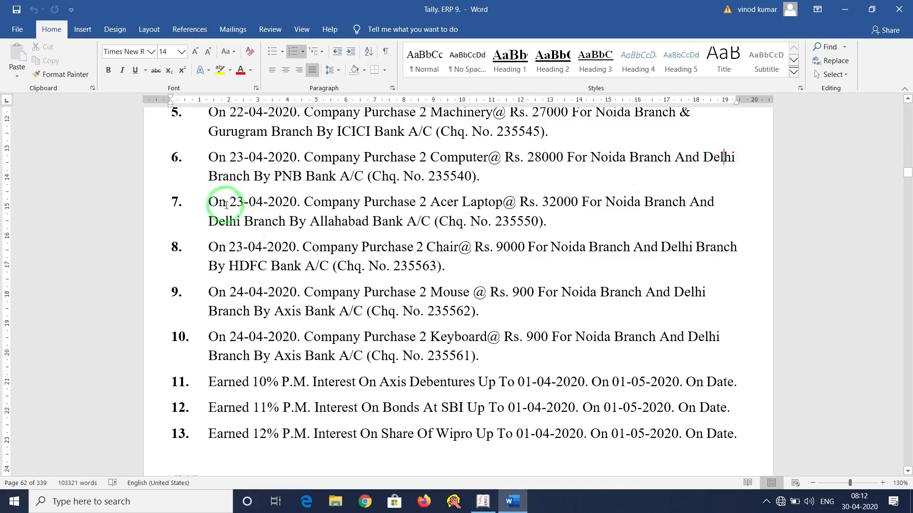
drag(278, 177, 335, 174)
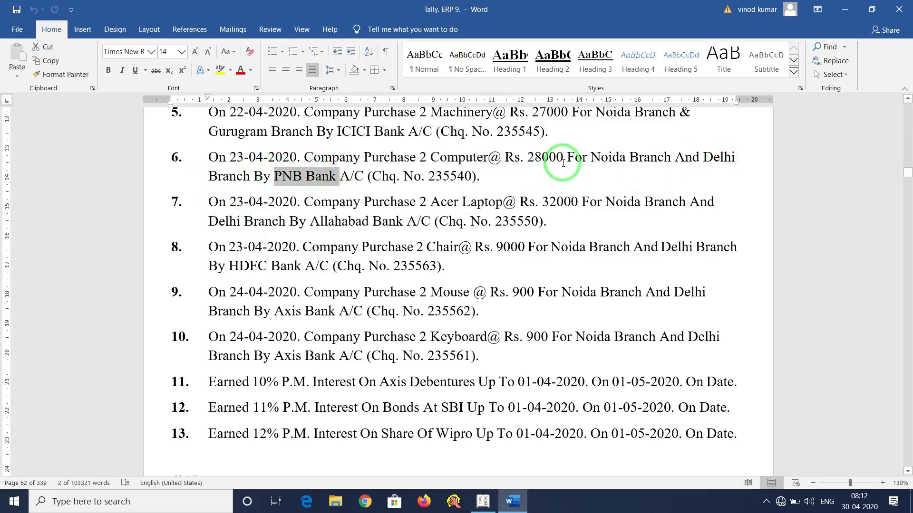
click(481, 176)
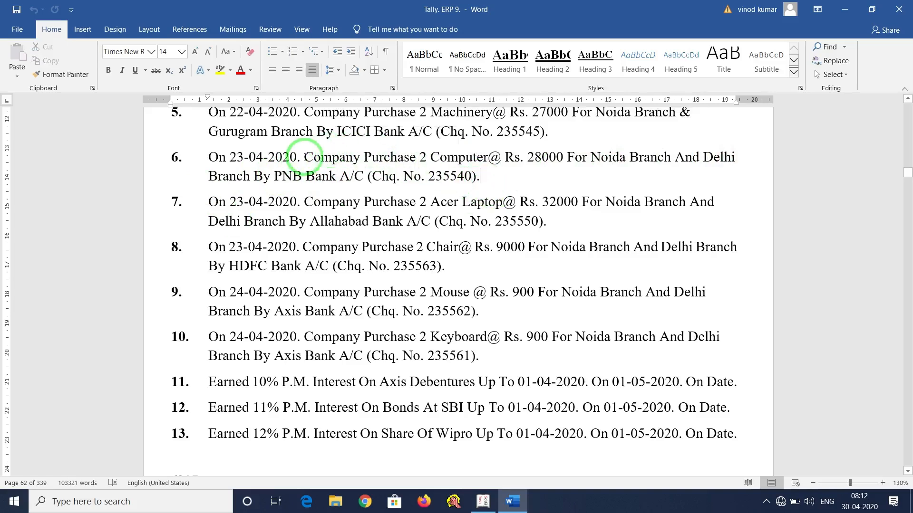
Re-highlight Computer and PNB Bank in item 6, then bring Tally's voucher 38 forward.
drag(306, 157, 565, 158)
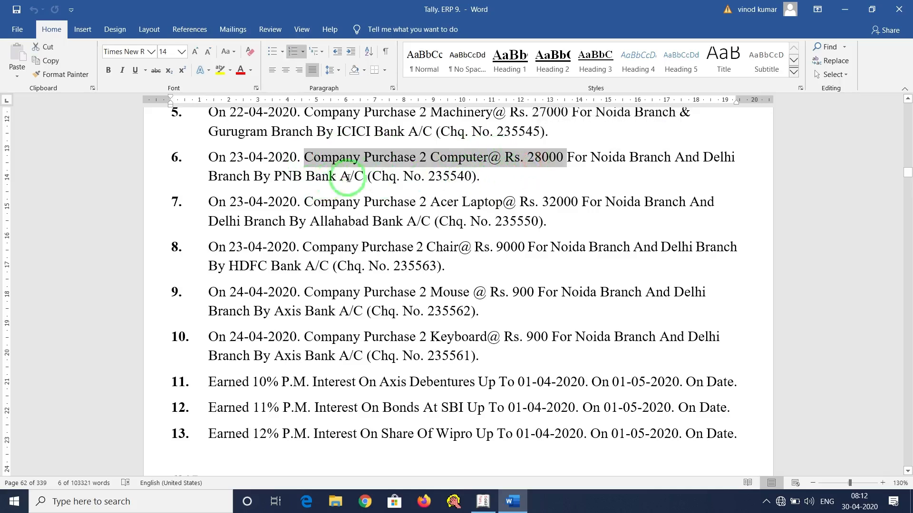
click(453, 167)
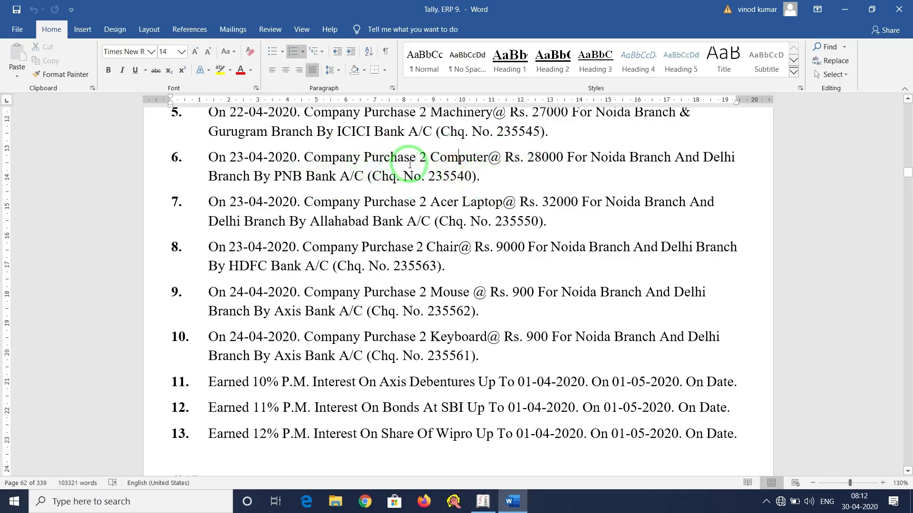
drag(430, 157, 489, 158)
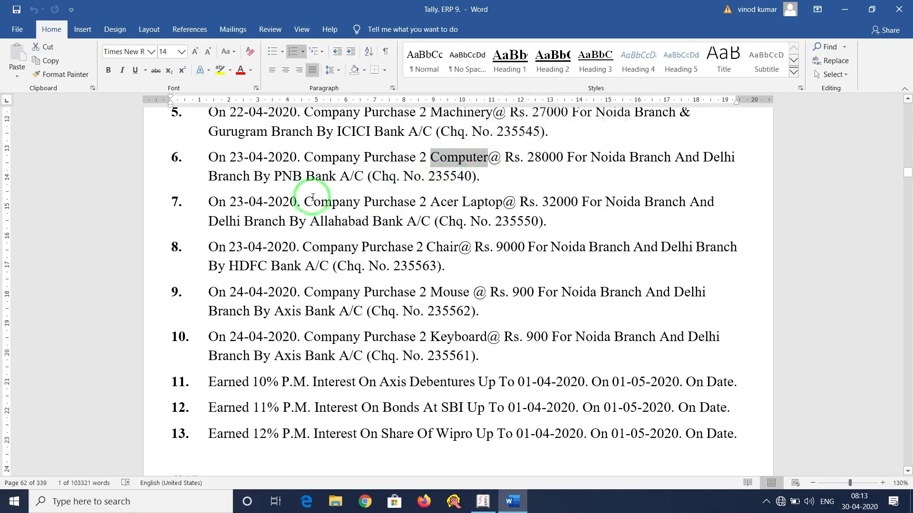
drag(274, 176, 338, 176)
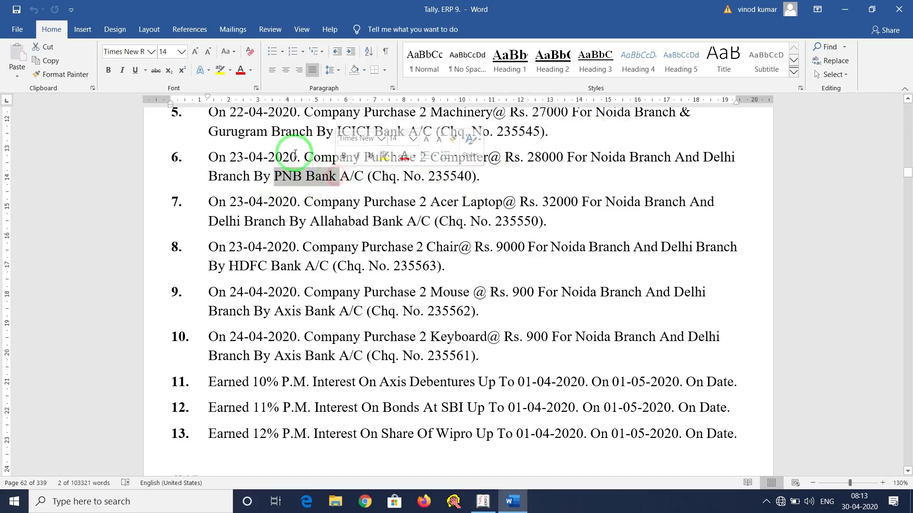
click(478, 500)
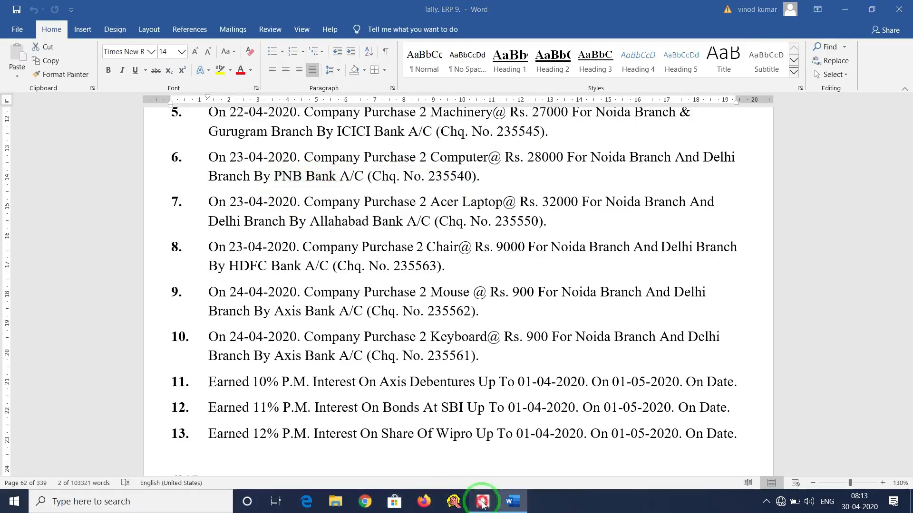
click(482, 502)
click(482, 503)
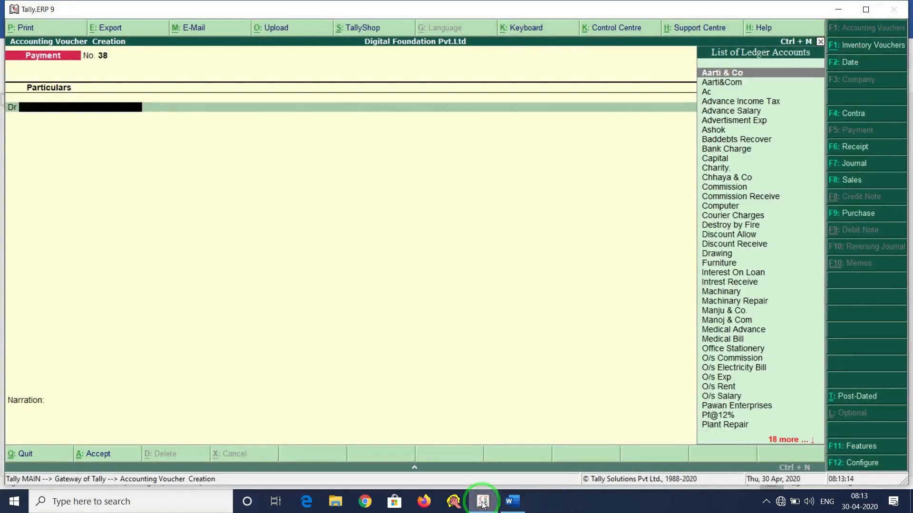
Select the existing Computer ledger as the debit on voucher 38 after its name proves duplicate.
key(alt+c)
text(Computer)
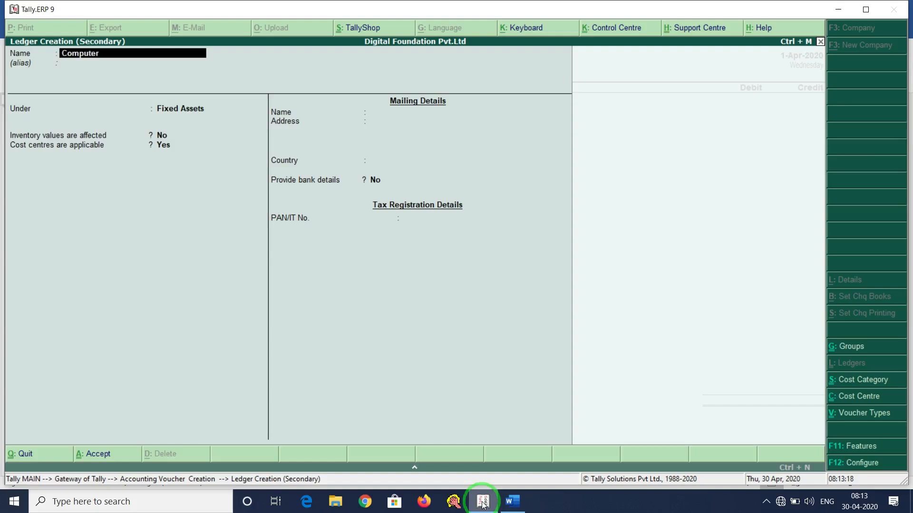
key(Return)
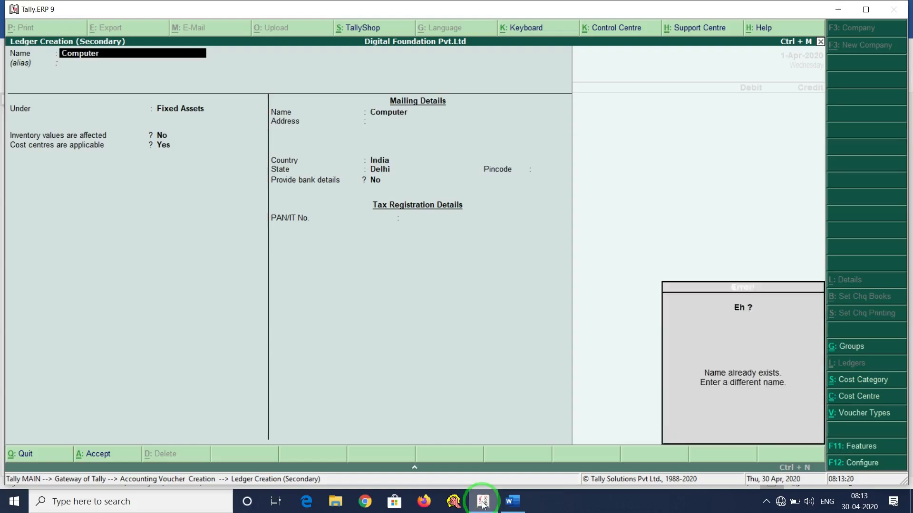
key(Escape)
key(Escape)
key(Return)
text(Co)
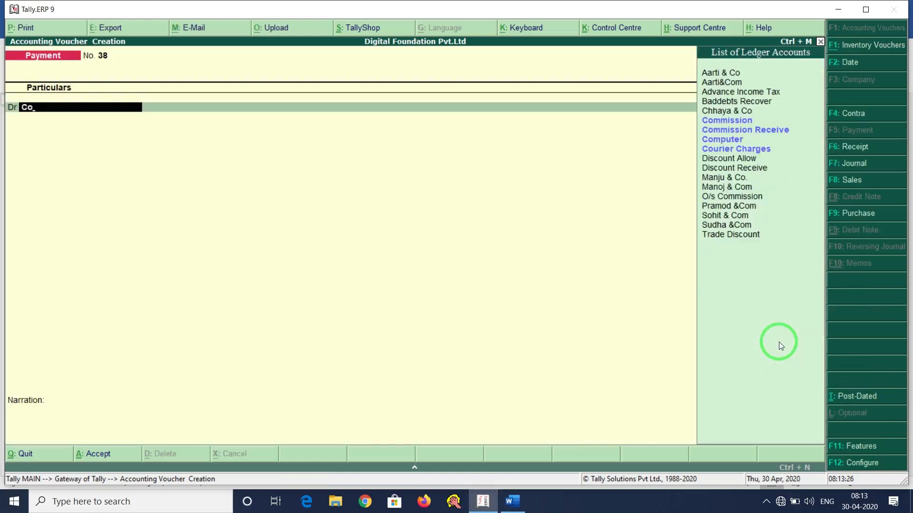
key(Down)
key(Down)
key(Return)
key(BackSpace)
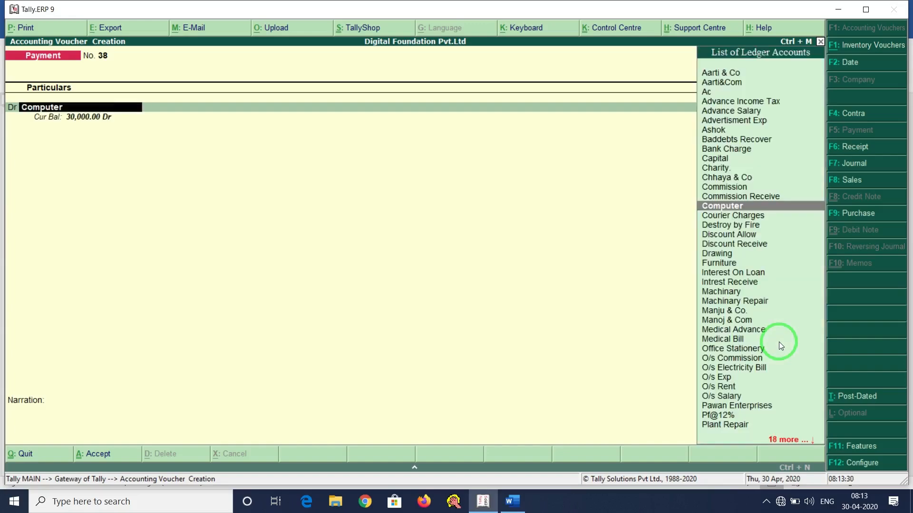
Alter the Computer ledger so cost centres are applicable.
key(ctrl+Return)
key(Return)
key(Return)
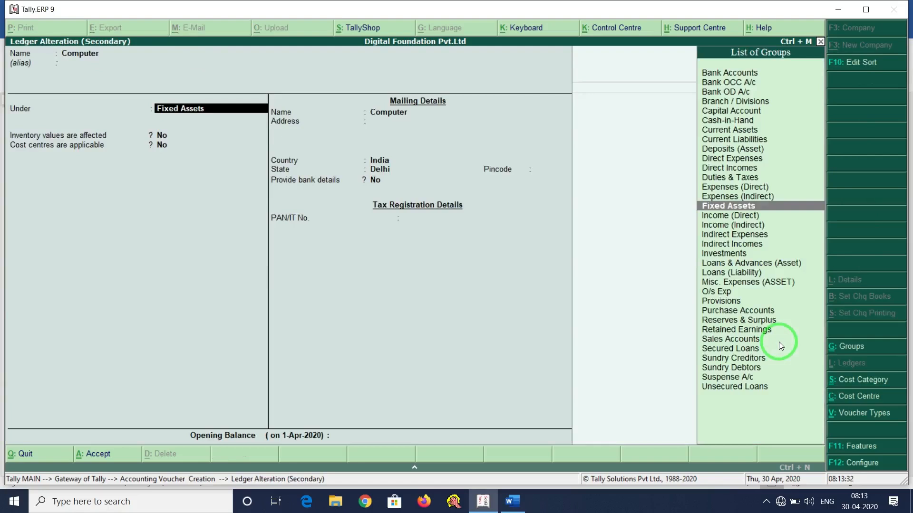
key(Return)
key(Return)
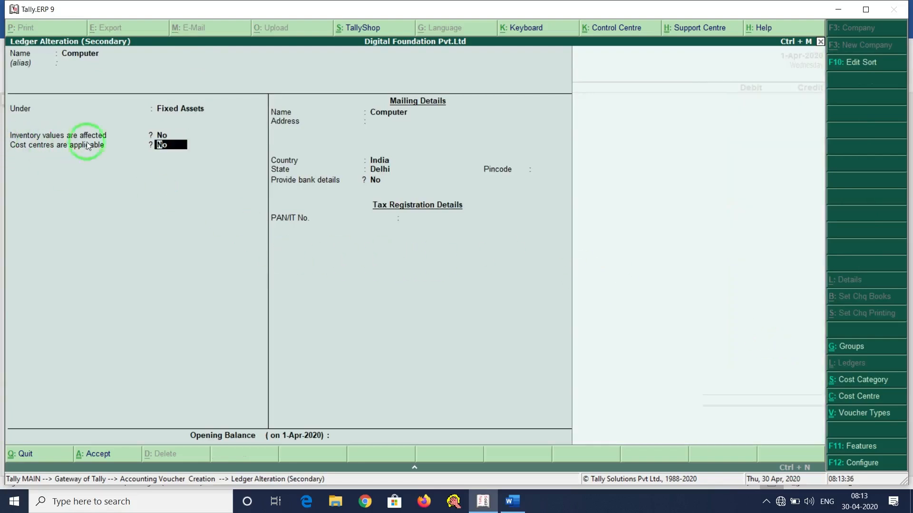
text(y)
key(Return)
key(Return)
key(Return)
key(Return)
key(Return)
key(Return)
key(Return)
key(Return)
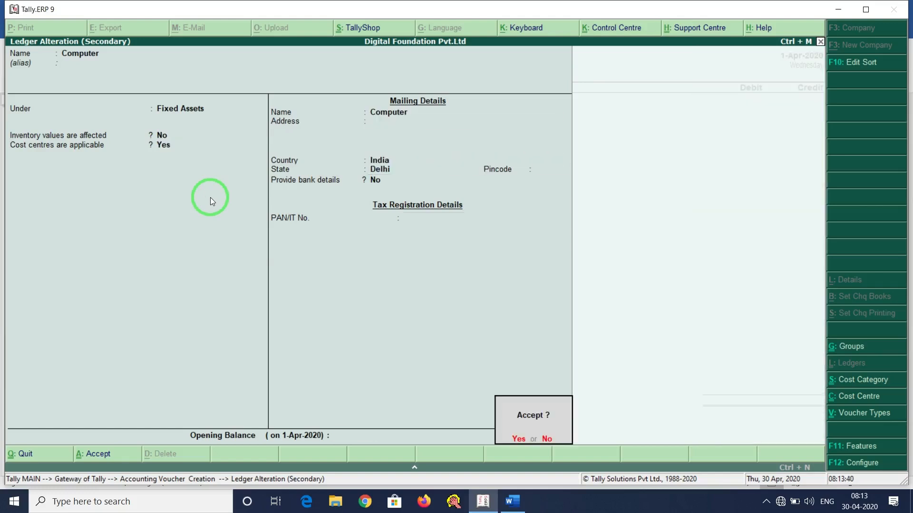
key(Return)
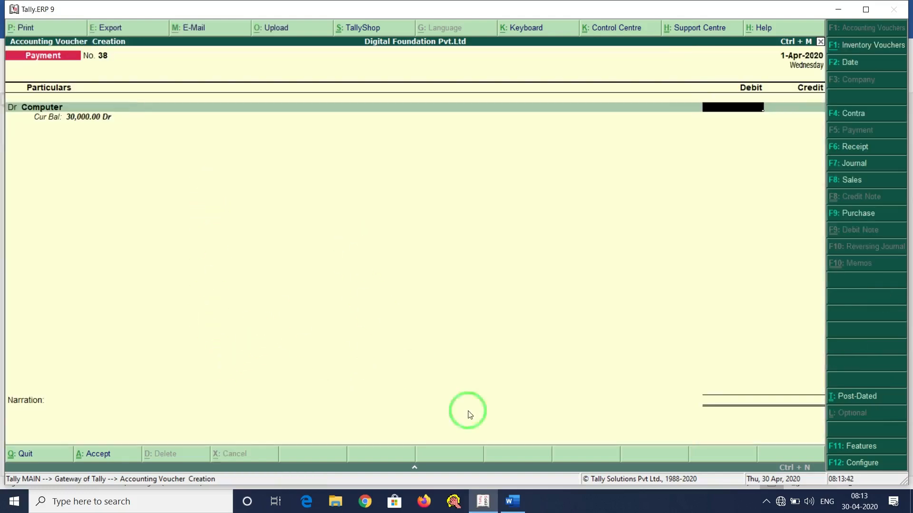
click(516, 506)
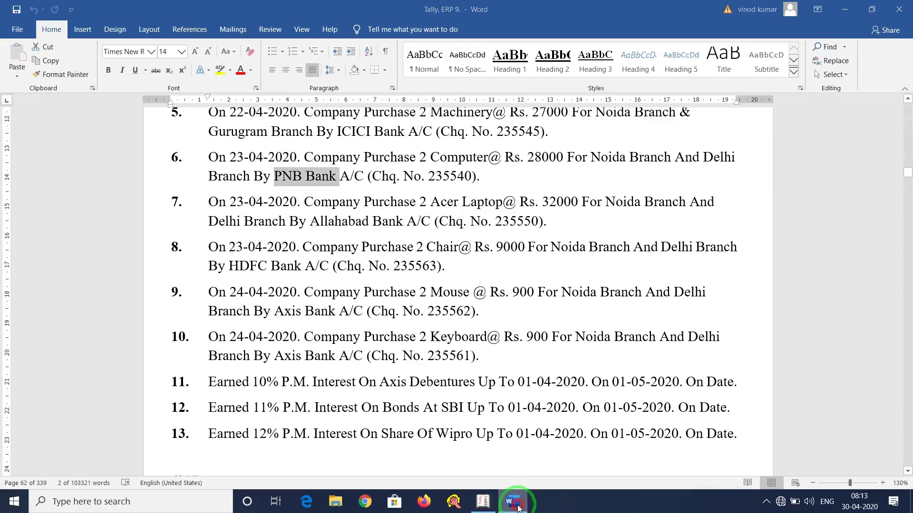
Debit Computer 56,000 (28000*2 via the calculator) and choose the Branch category.
click(513, 500)
key(ctrl+n)
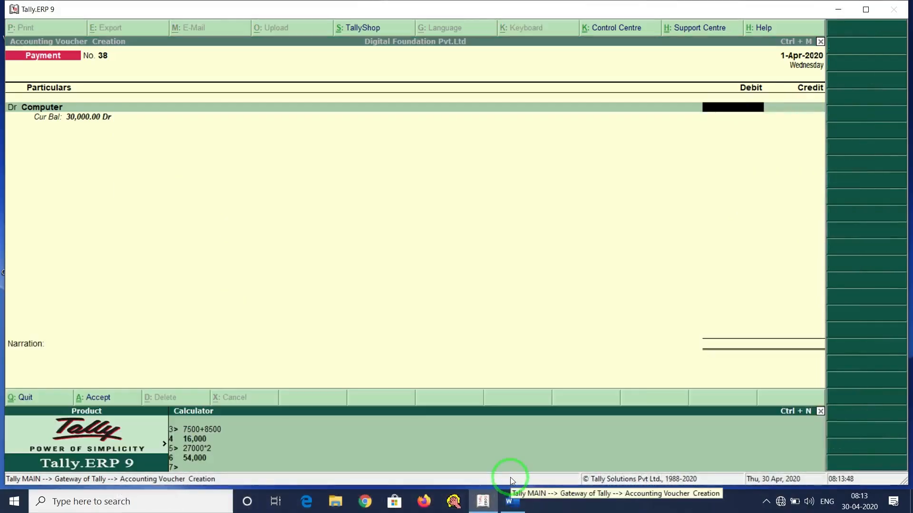
text(28000*2)
key(Return)
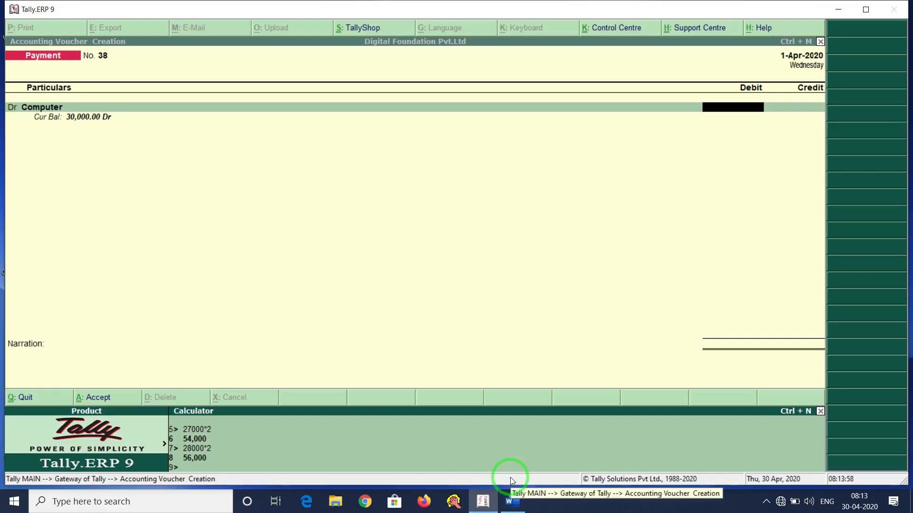
key(ctrl+n)
text(5)
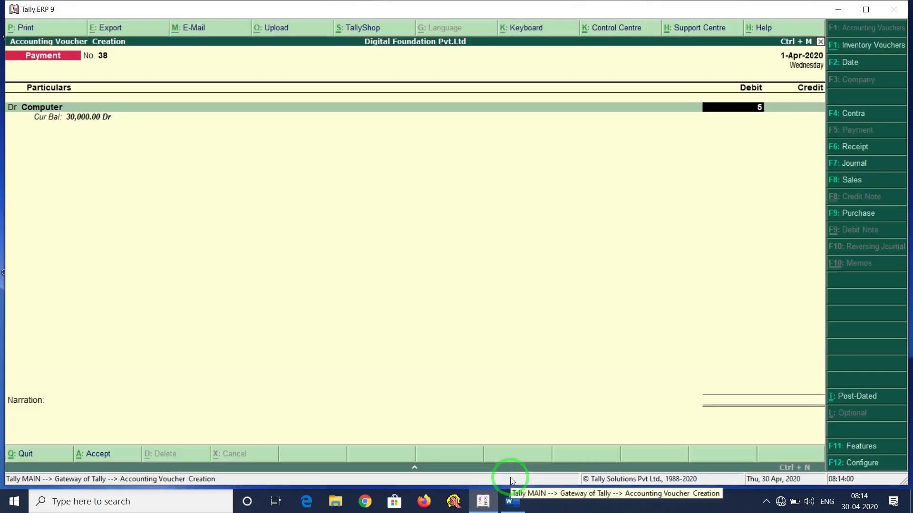
text(6,000)
key(Return)
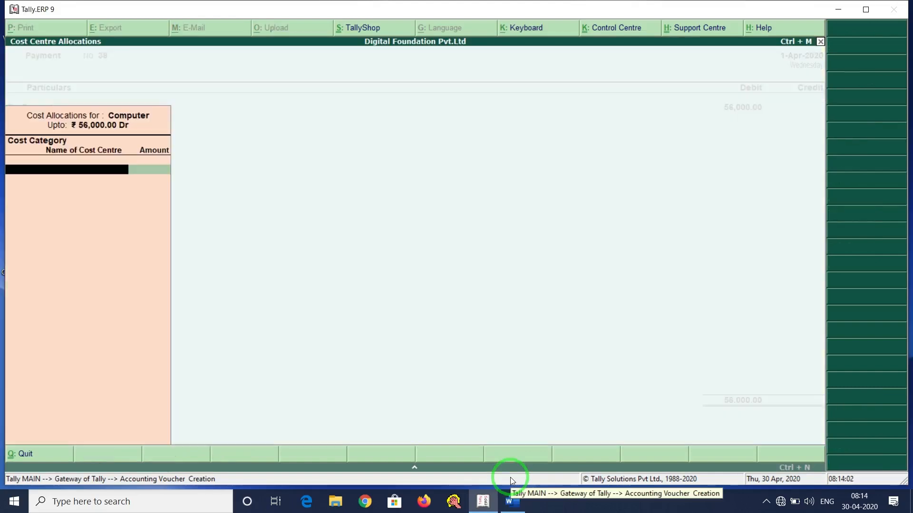
key(alt+Tab)
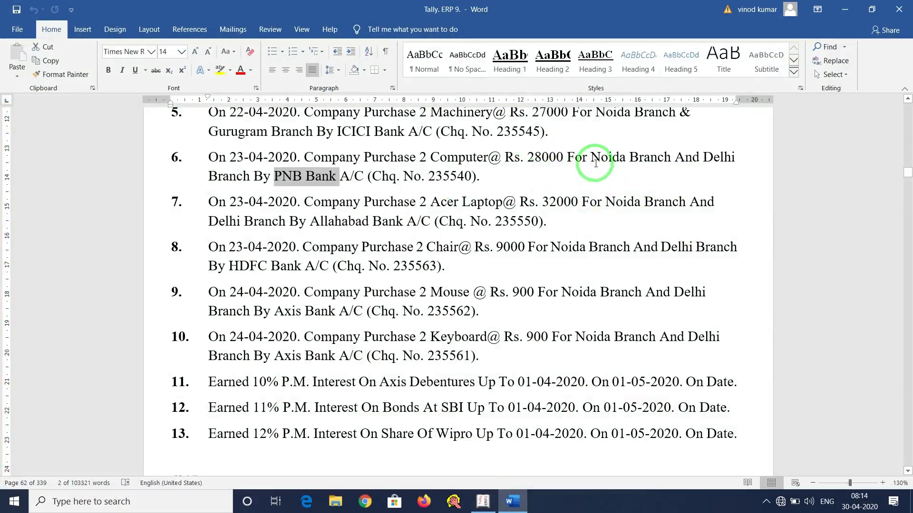
key(alt+Tab)
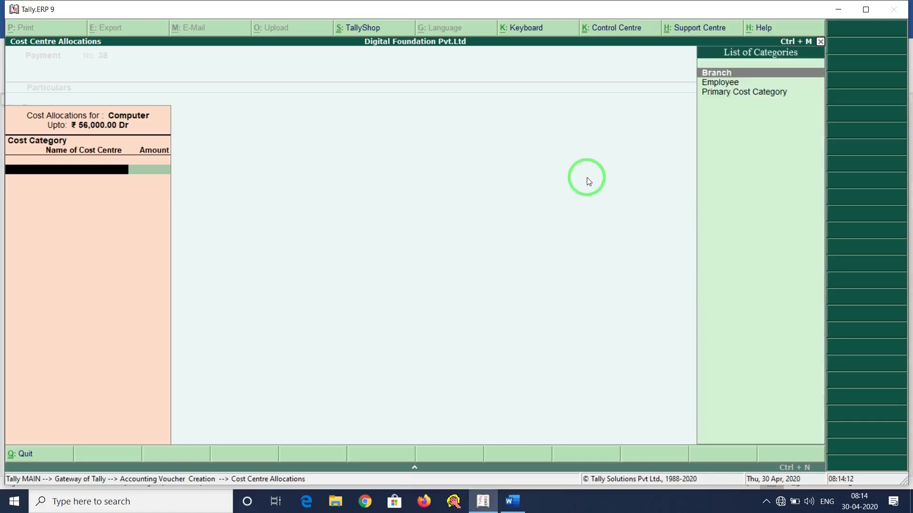
key(Return)
Allocate 28,000 to Noida and create a Delhi cost centre for the other 28,000.
text(No)
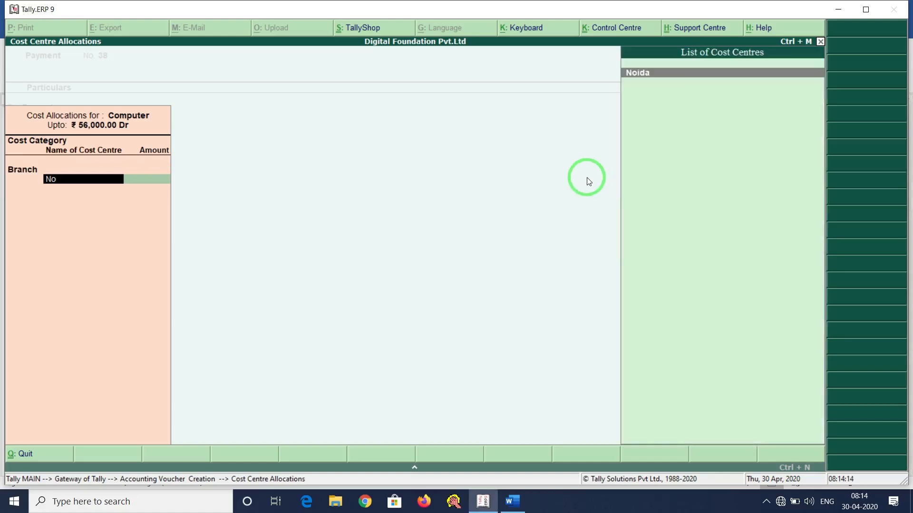
key(Return)
text(28000)
key(alt+Tab)
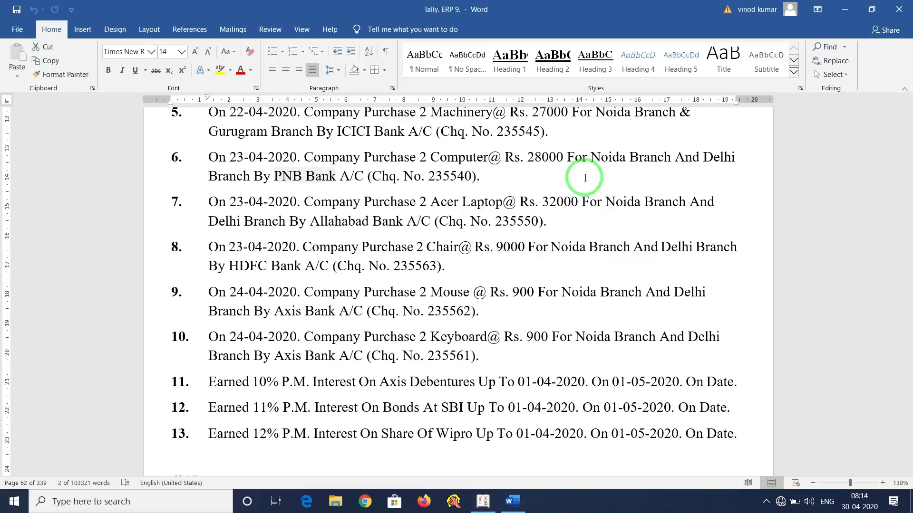
key(alt+Tab)
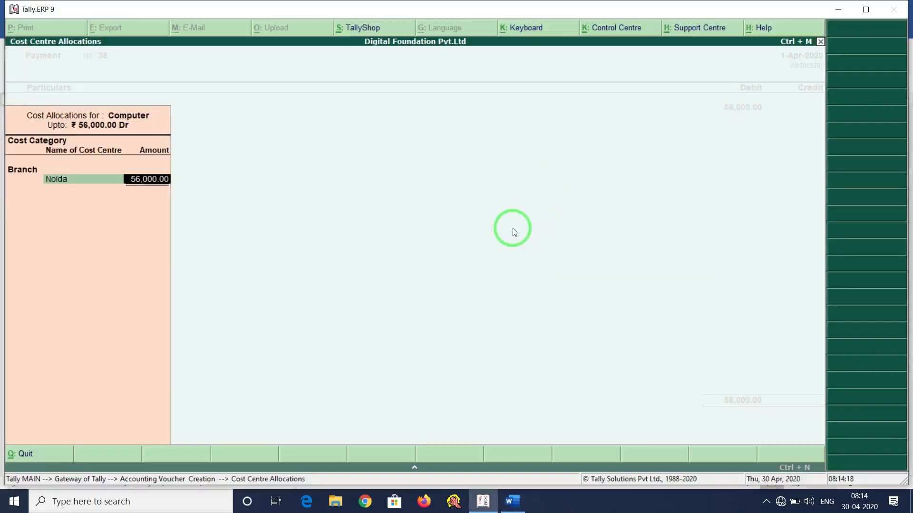
text(28000)
key(Return)
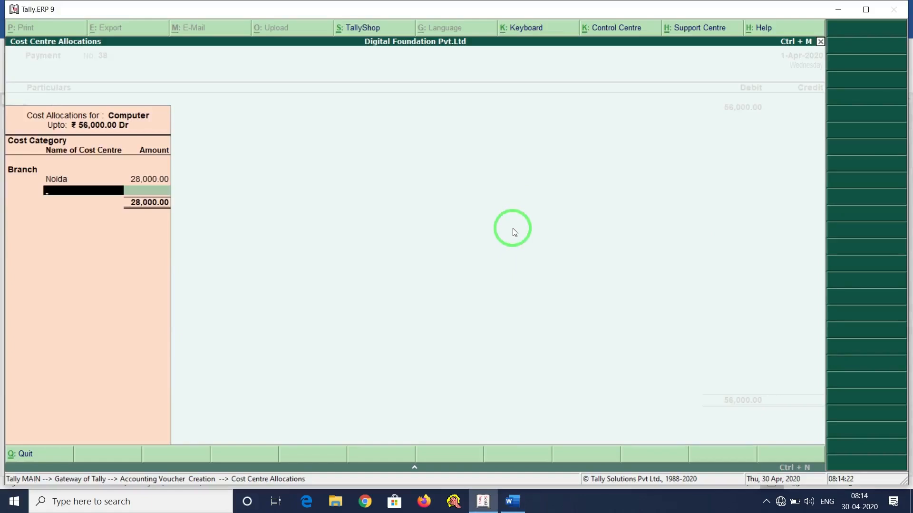
key(alt+c)
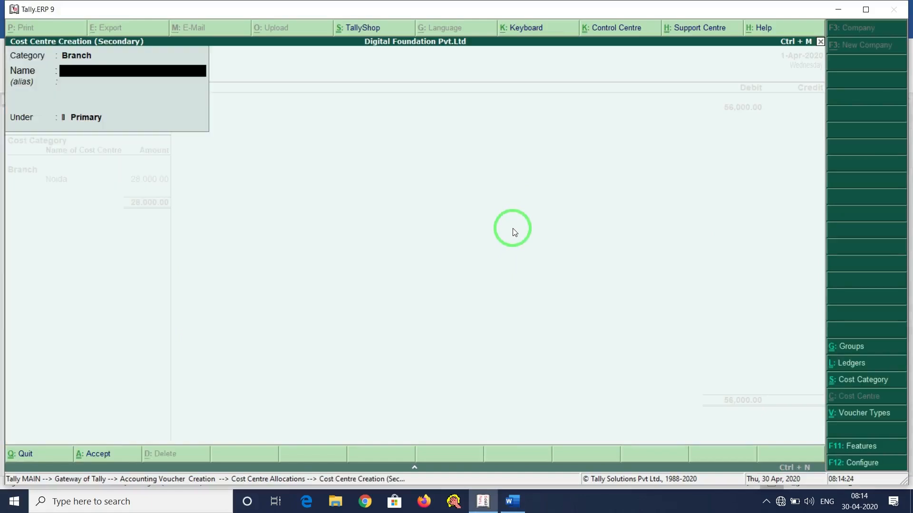
text(Delh)
key(ctrl+a)
key(Return)
key(Return)
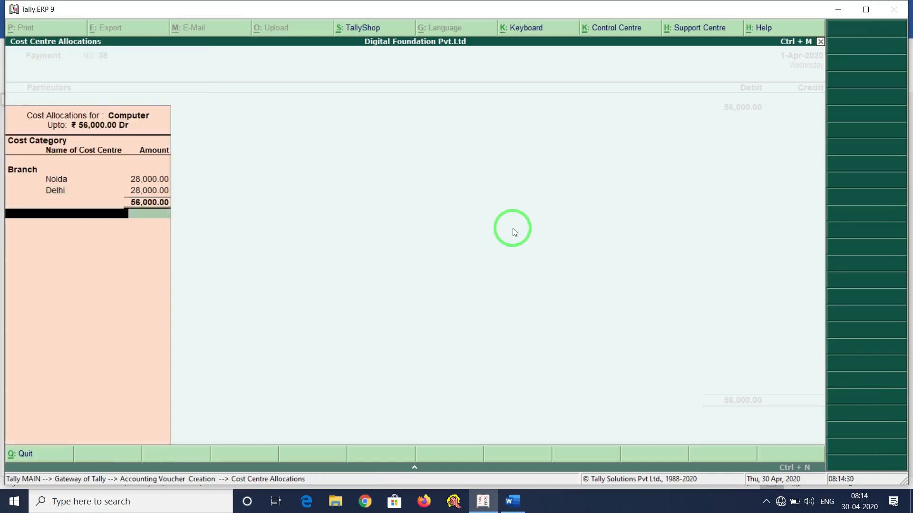
Create a new Pnb Bank ledger under Bank Accounts, keeping state Delhi, as the credit ledger.
key(Return)
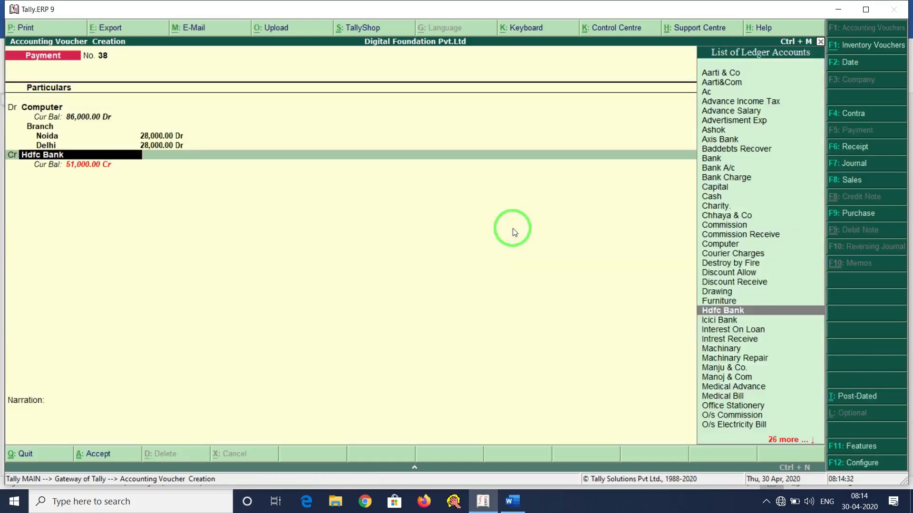
key(alt+Tab)
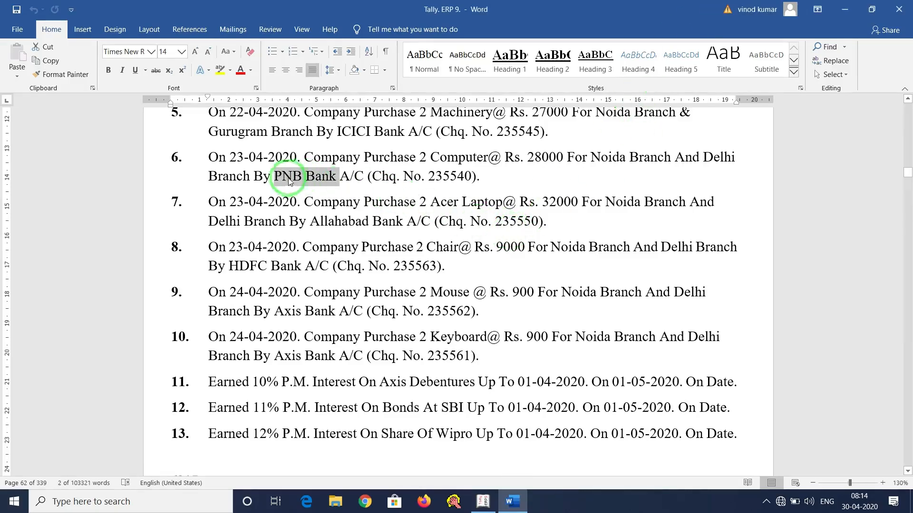
key(alt+Tab)
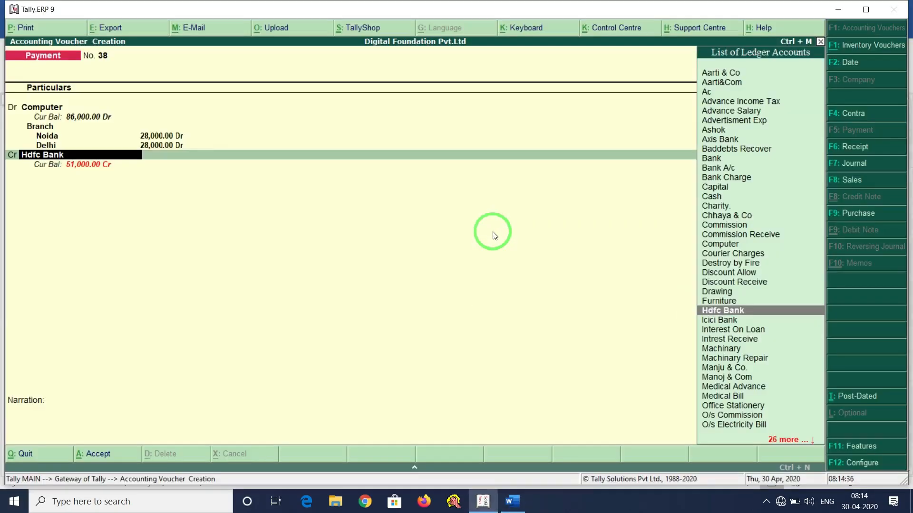
key(alt+c)
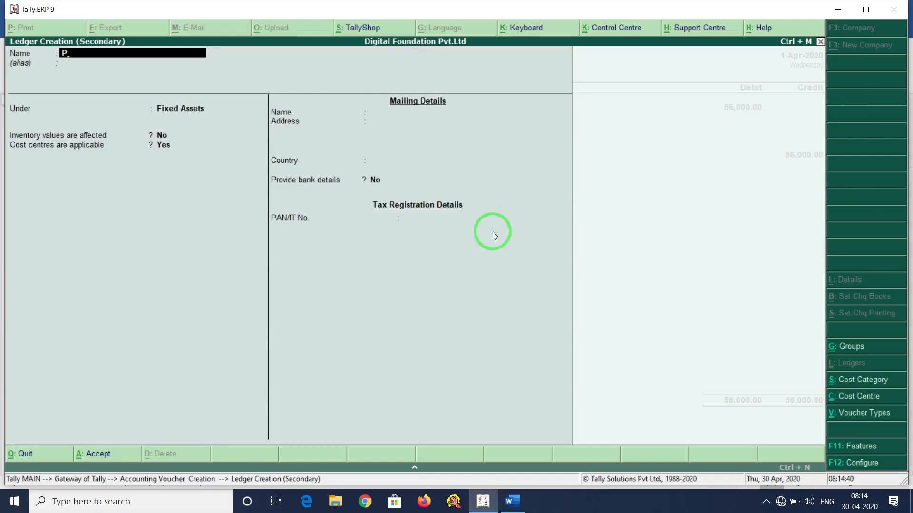
text(Pnb Bank)
key(Return)
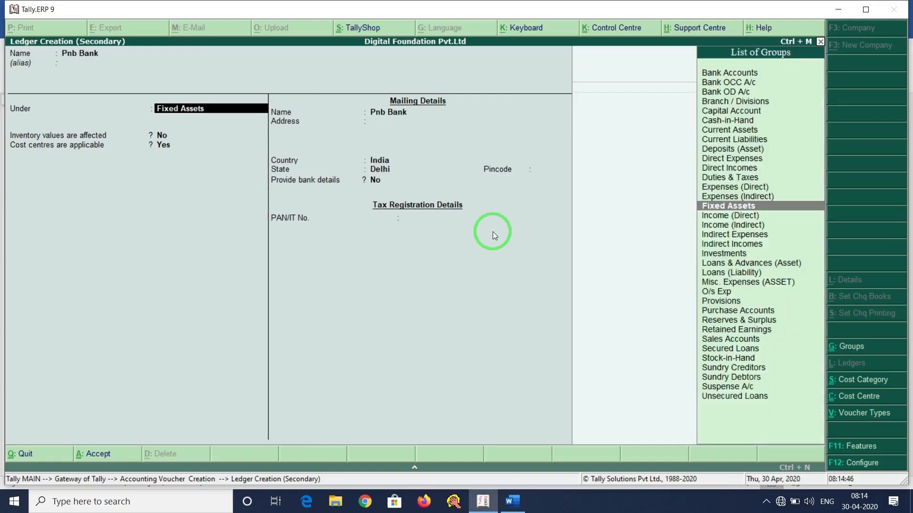
text(Bank)
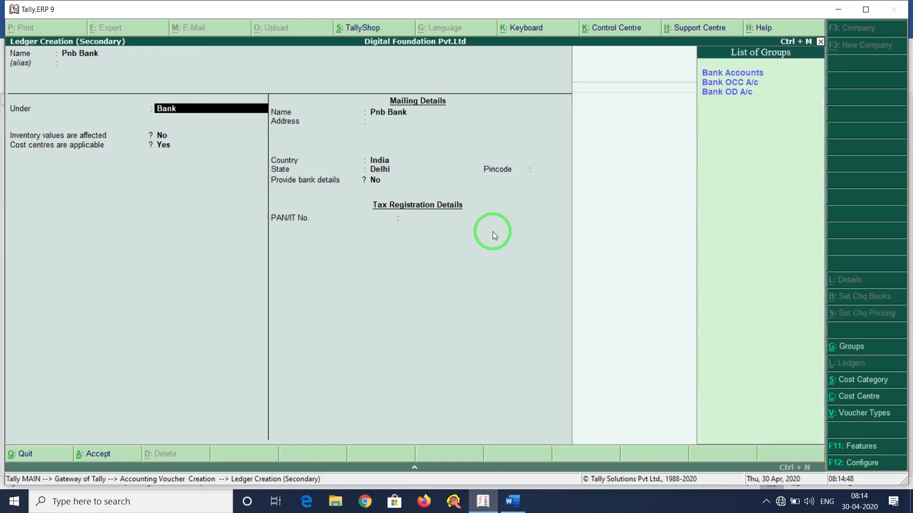
key(Return)
key(Return)
key(Return)
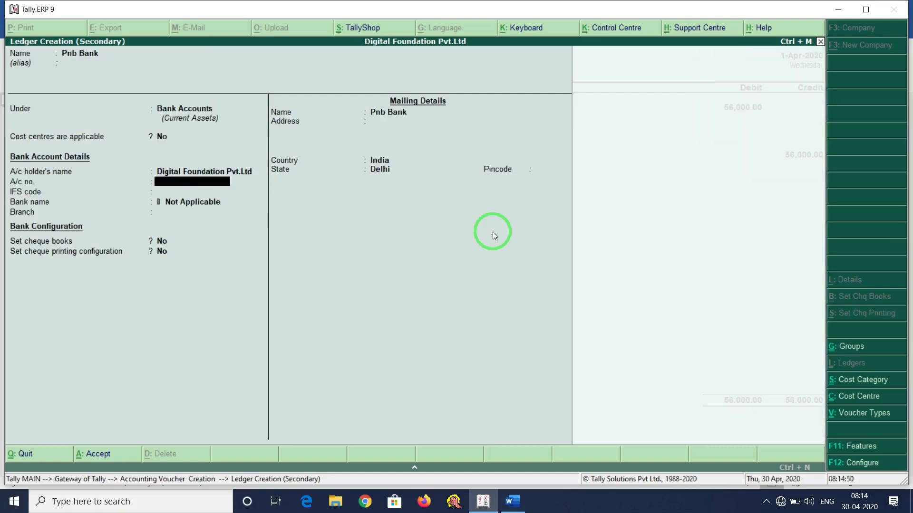
key(Return)
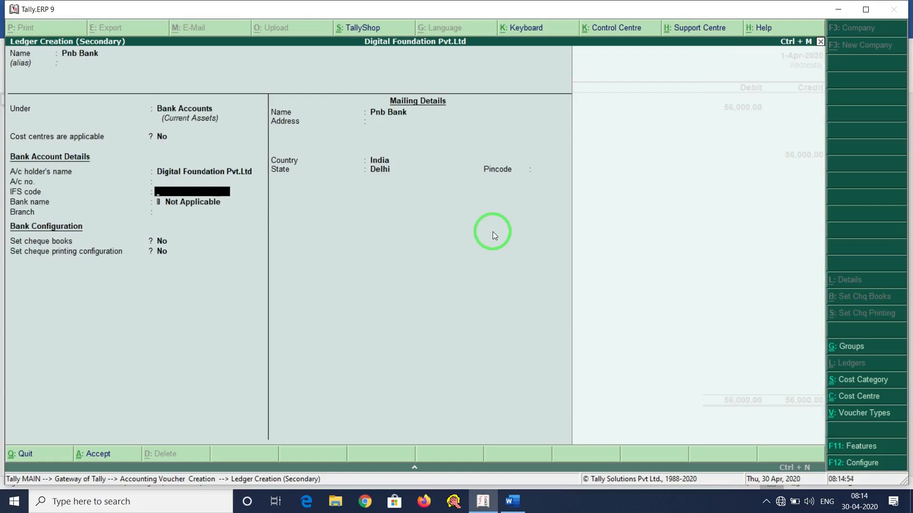
key(Return)
key(Return)
key(Return)
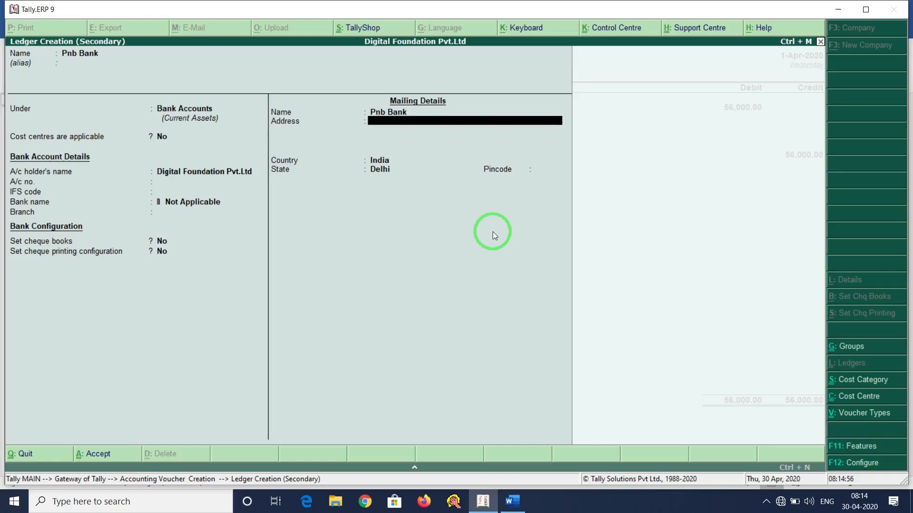
key(Return)
key(Return)
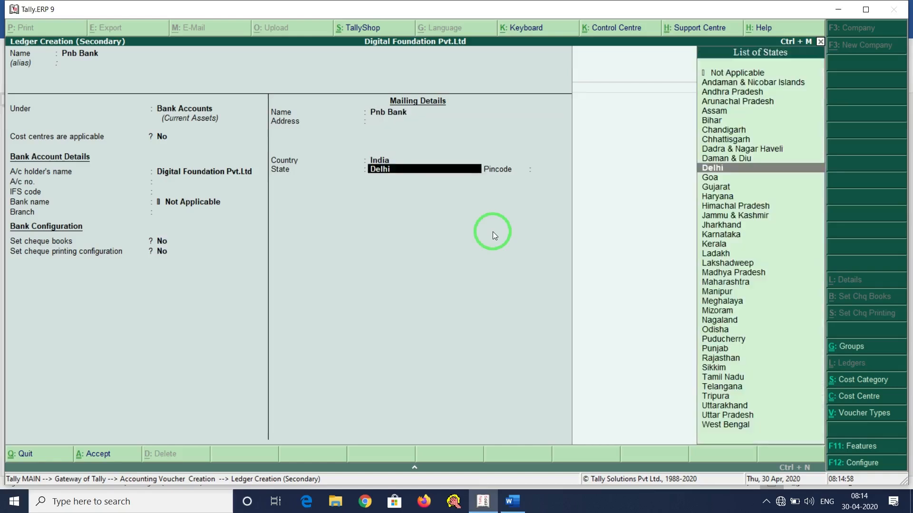
key(Return)
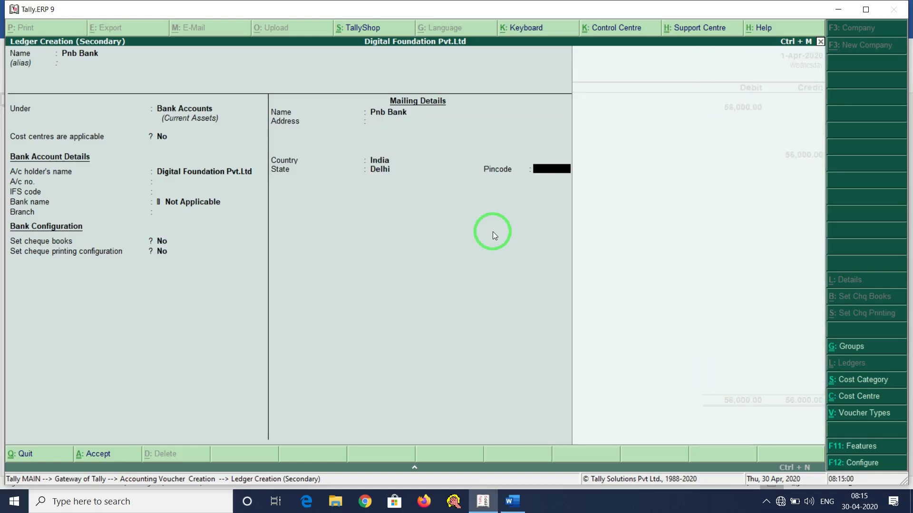
key(Return)
key(Return)
key(Return)
key(Return)
key(Return)
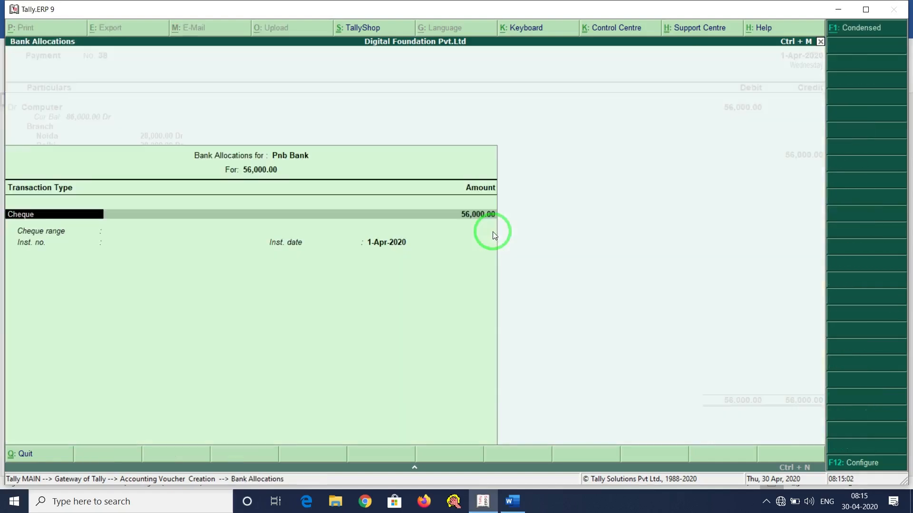
Enter cheque number 123654 in Bank Allocations and save Payment voucher 38.
text(123654)
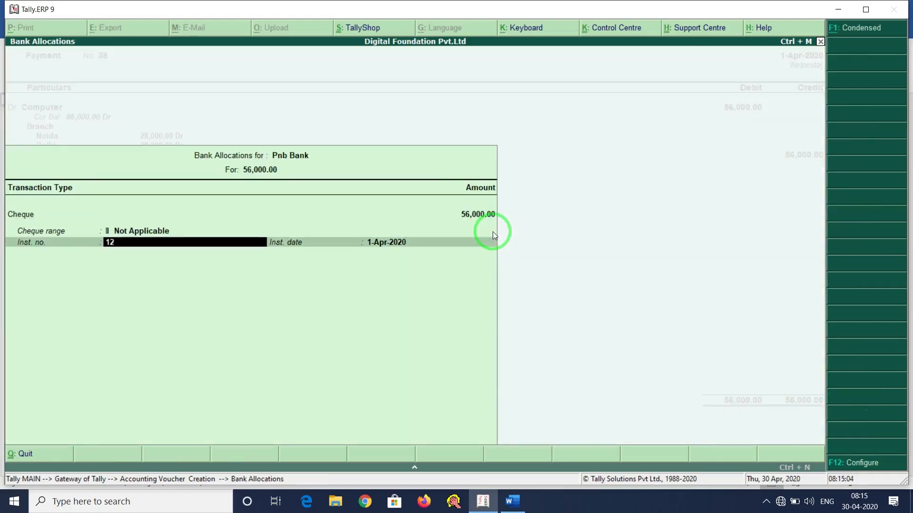
key(Return)
key(Return)
key(Return)
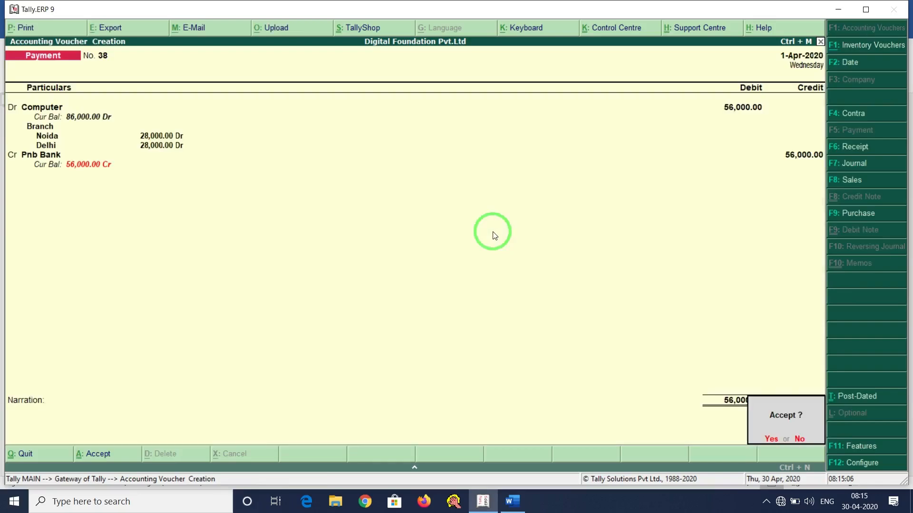
key(Return)
key(alt+Tab)
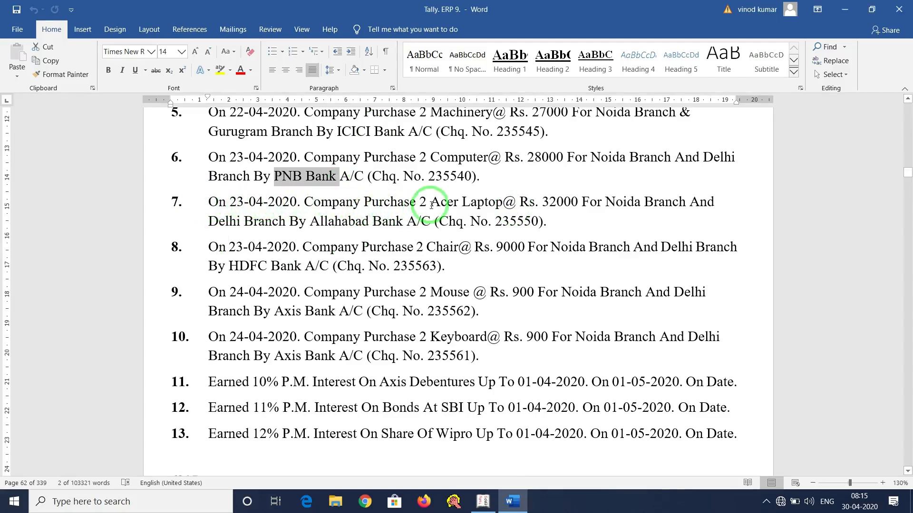
drag(419, 203, 720, 203)
drag(218, 222, 538, 223)
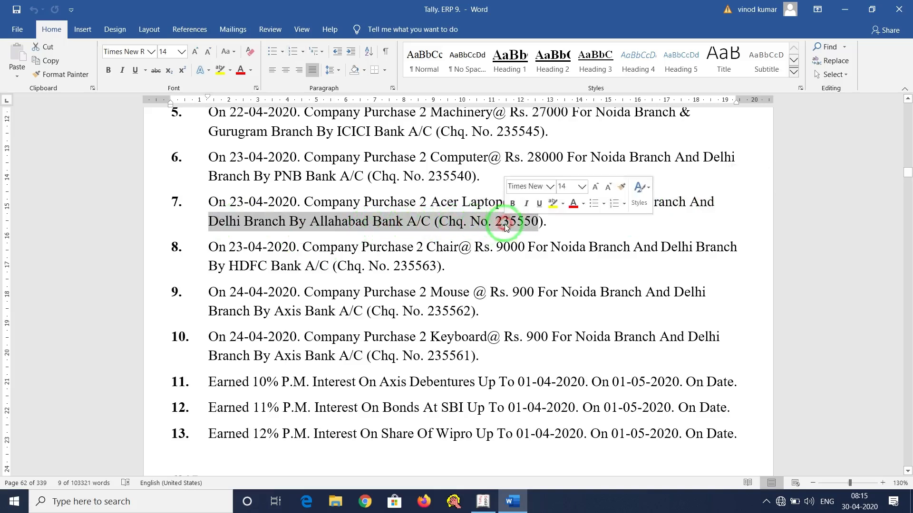
click(316, 210)
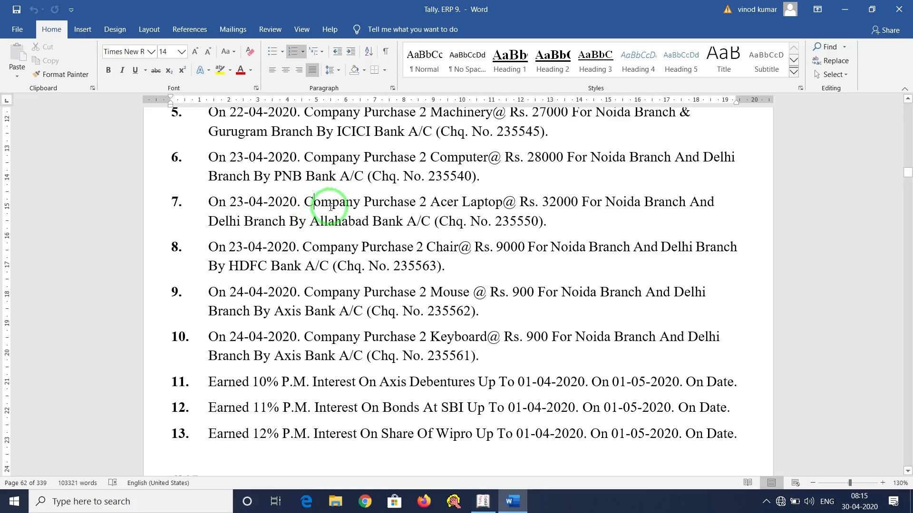
drag(420, 202, 502, 202)
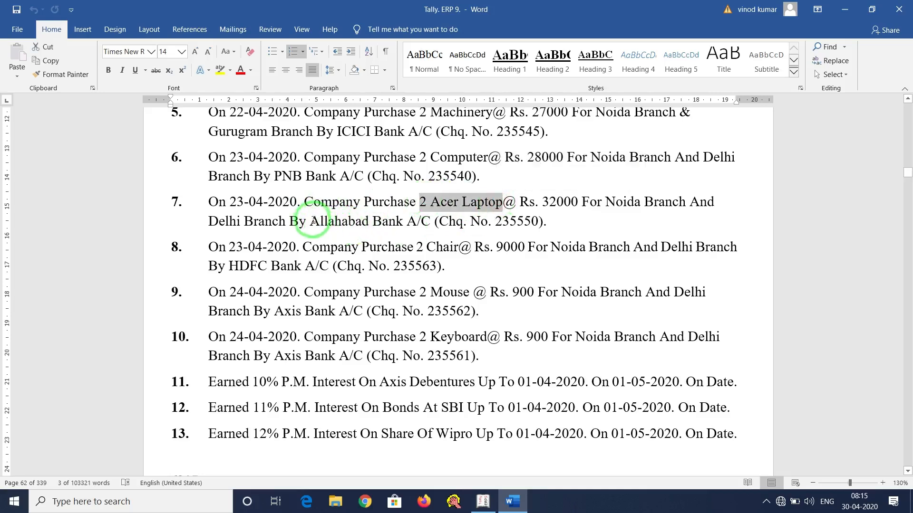
drag(309, 221, 418, 221)
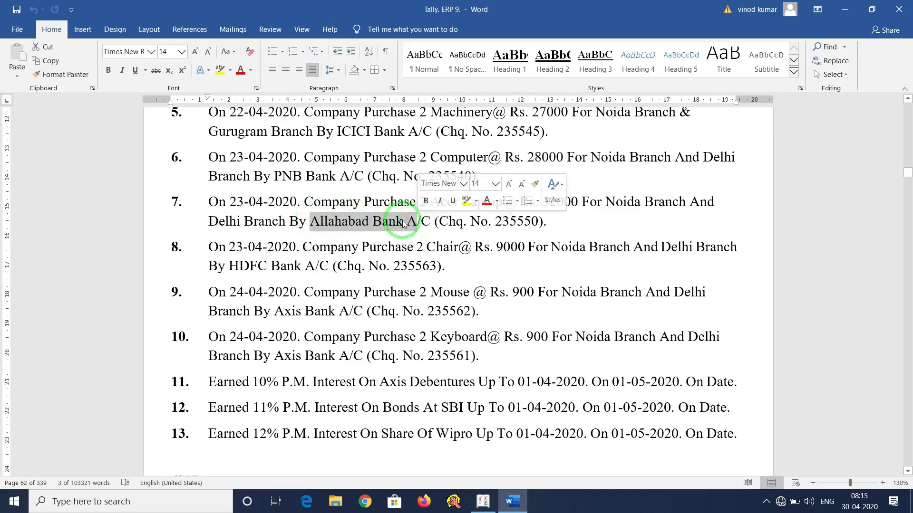
drag(305, 202, 442, 205)
click(423, 220)
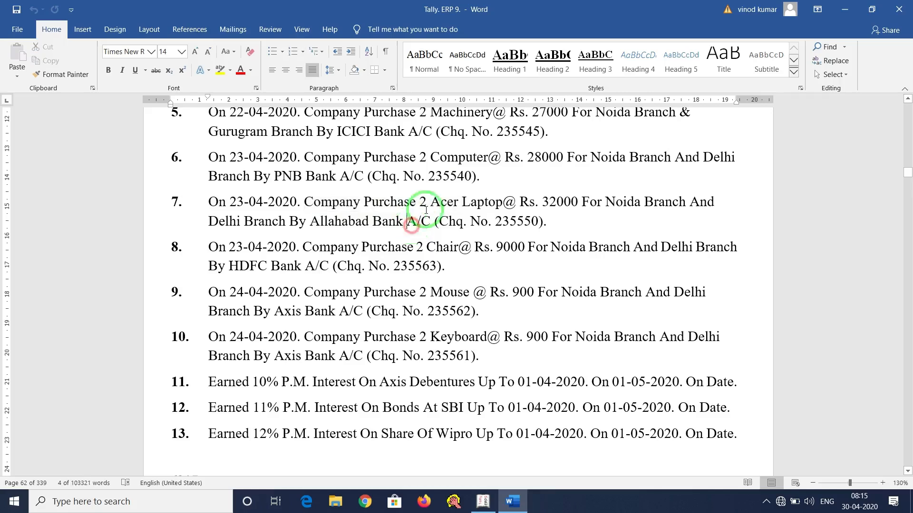
drag(430, 202, 497, 202)
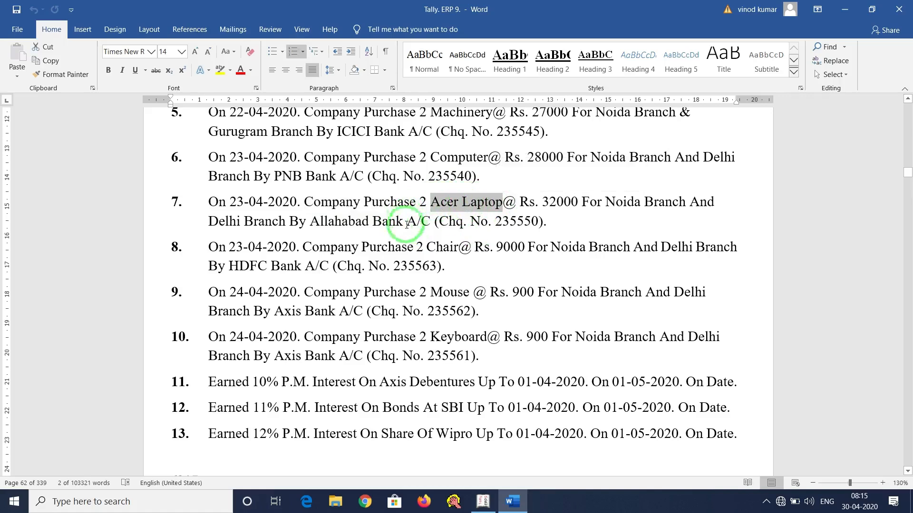
click(313, 221)
drag(313, 222, 430, 220)
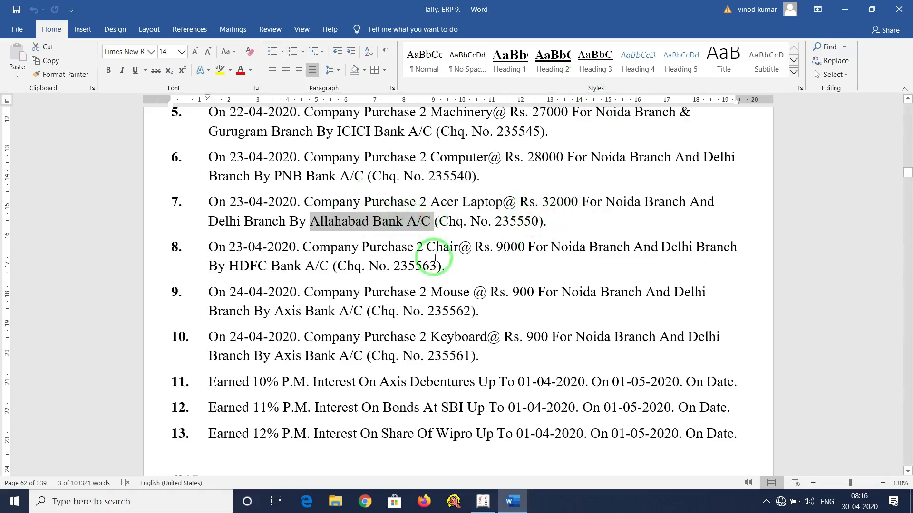
click(483, 502)
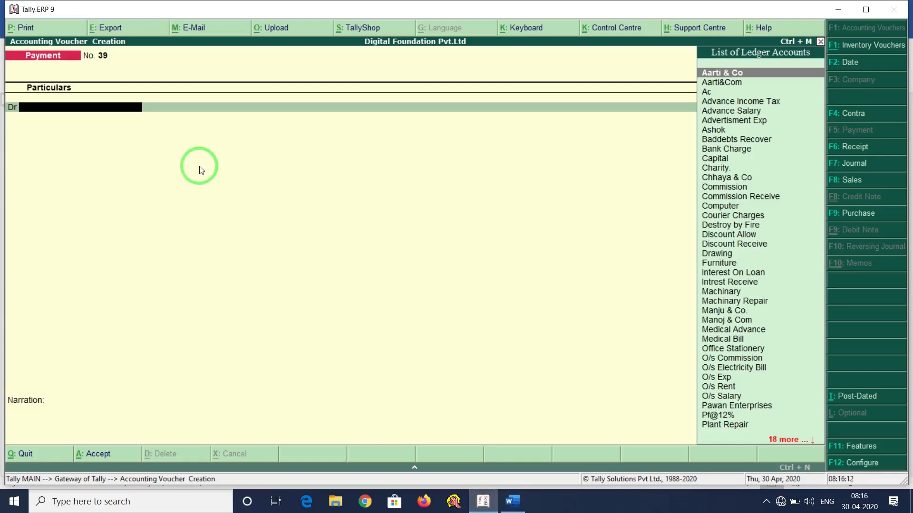
Create an Acer Laptop ledger under Fixed Assets with cost centres applicable.
key(alt+c)
text(Acer La)
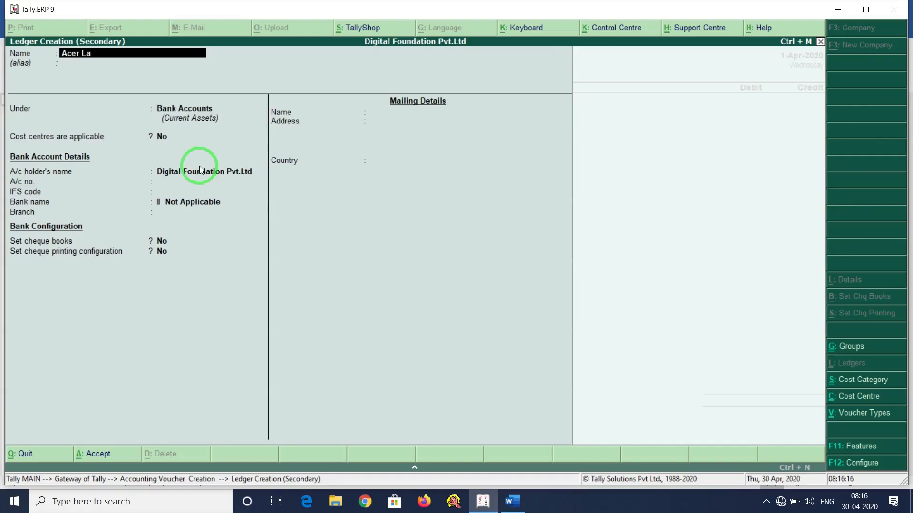
text(ptop)
key(Return)
text(f)
key(Return)
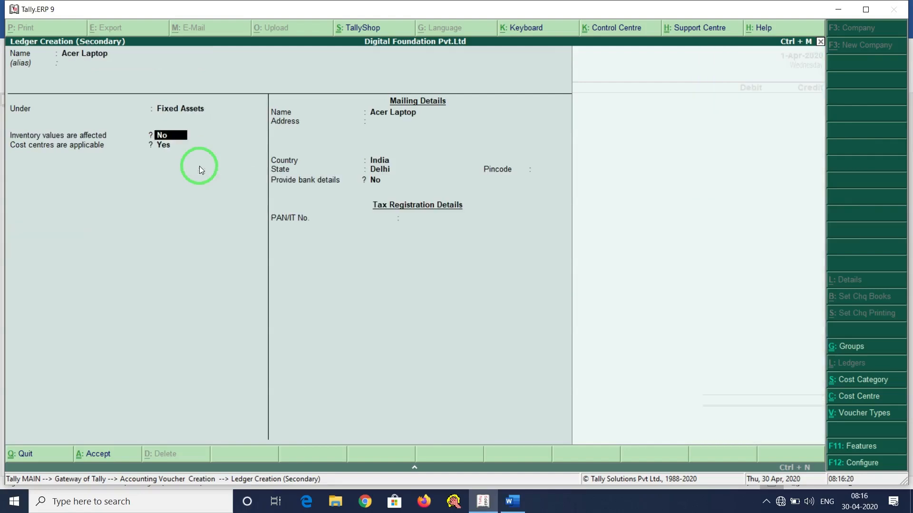
key(Return)
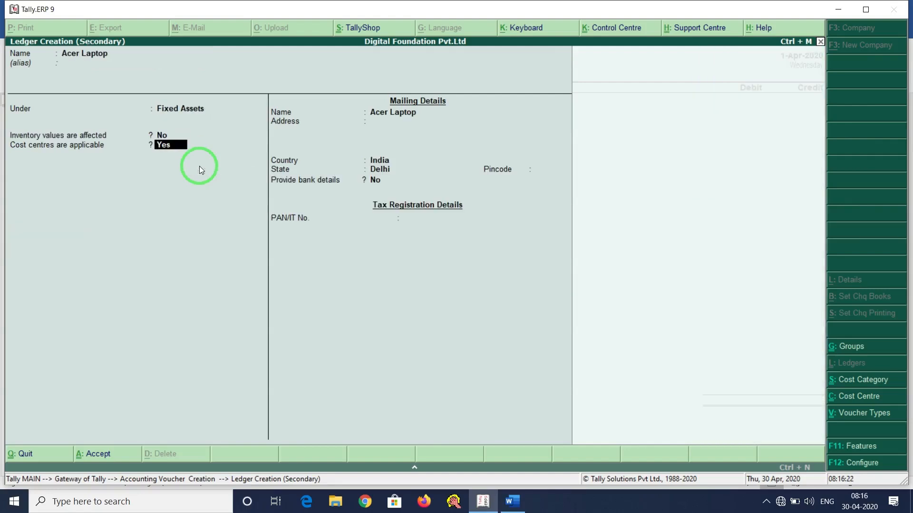
key(Return)
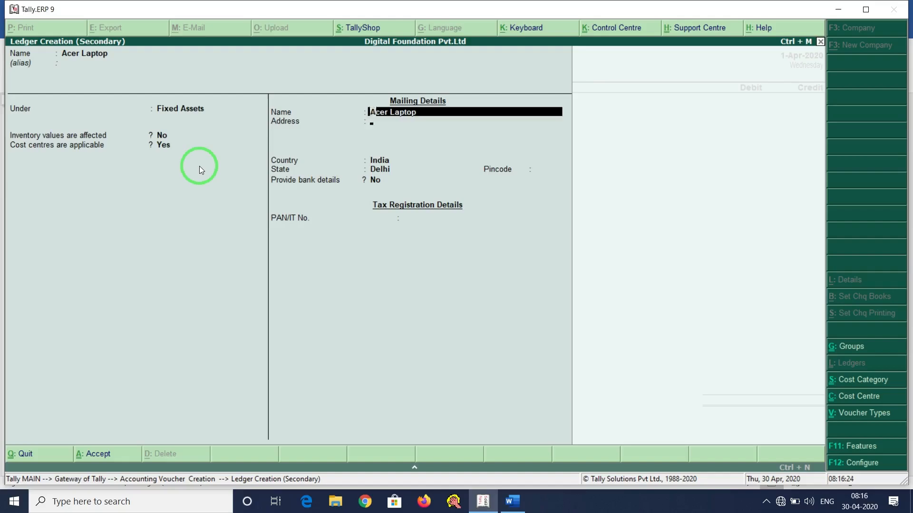
key(Return)
key(Return)
key(Return)
key(Return)
key(Return)
key(Return)
key(Return)
key(Return)
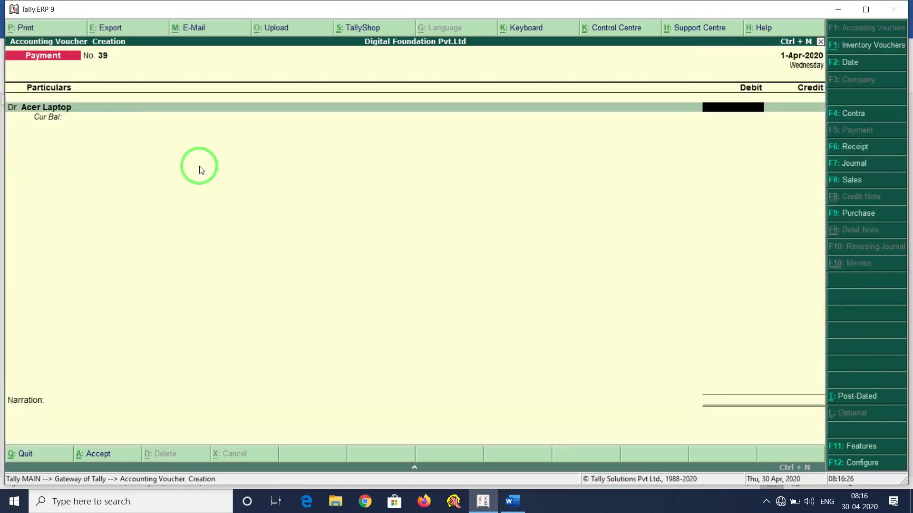
Work out 32000×2 in the calculator and debit Acer Laptop 64000.
key(alt+Tab)
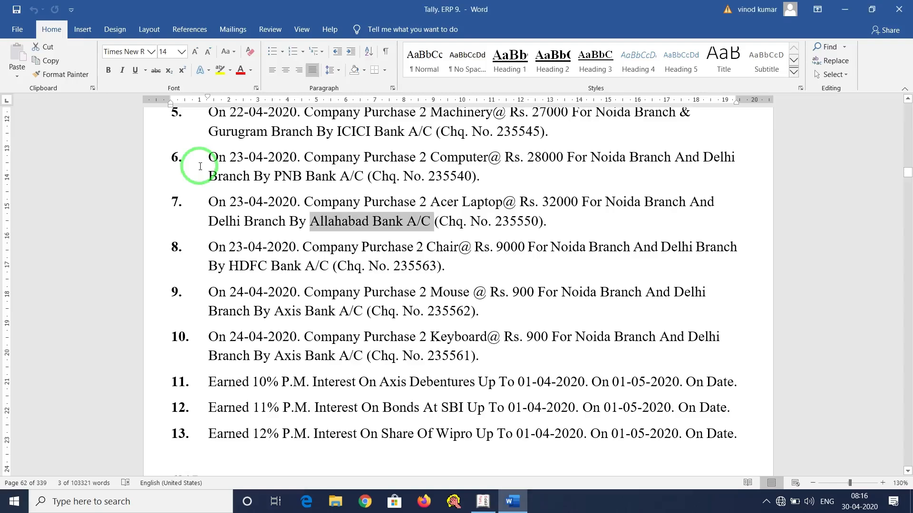
key(alt+Tab)
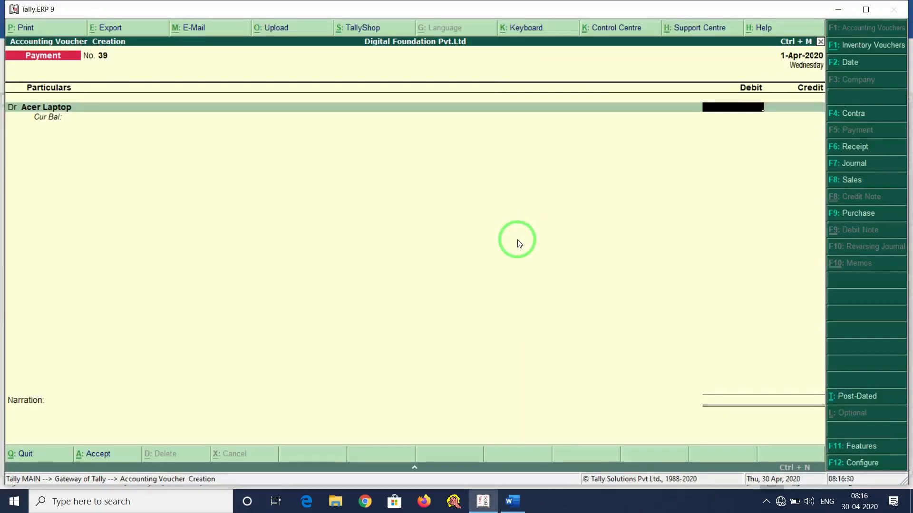
key(ctrl+n)
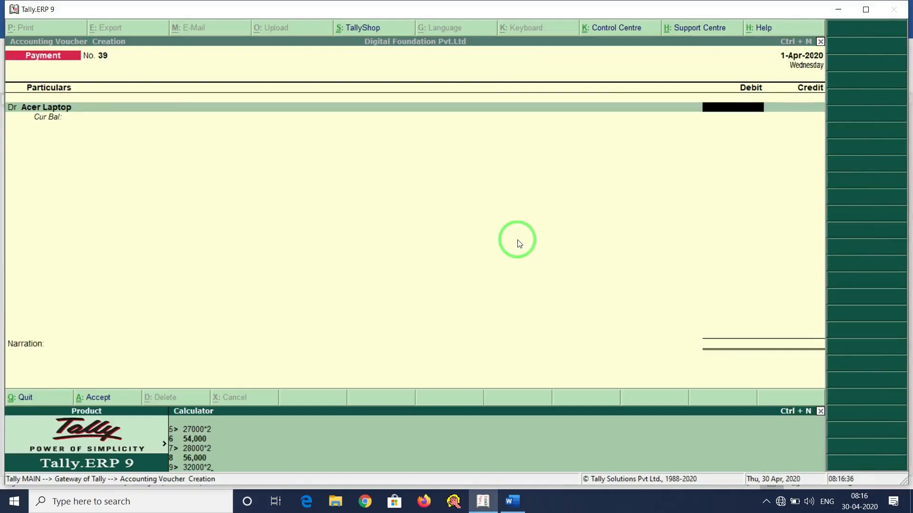
key(Return)
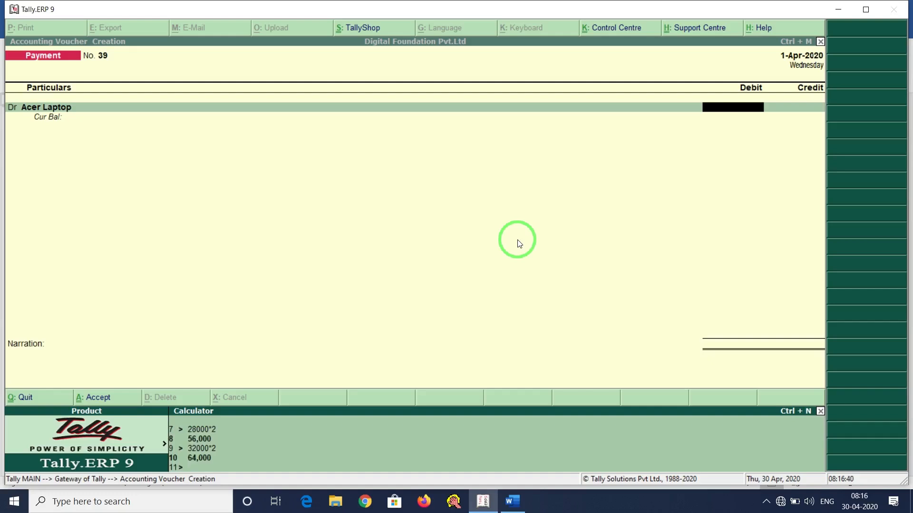
key(ctrl+m)
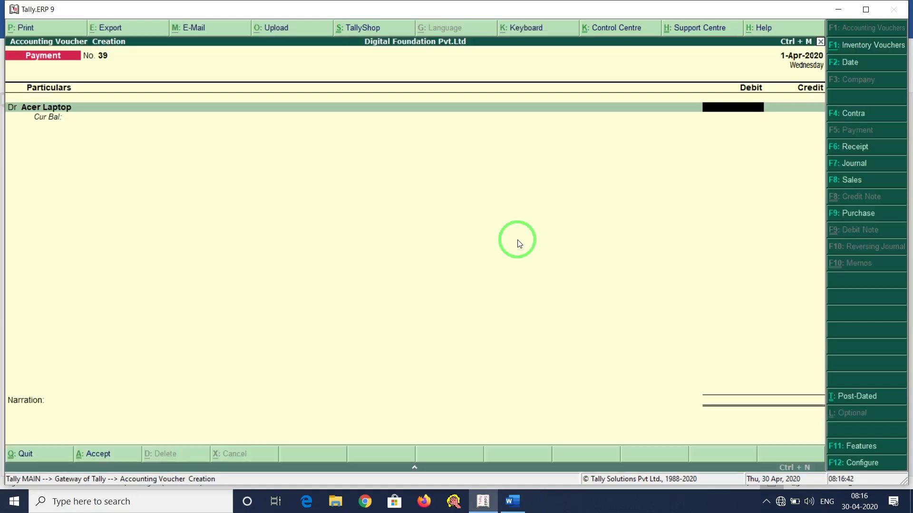
text(64000)
key(Return)
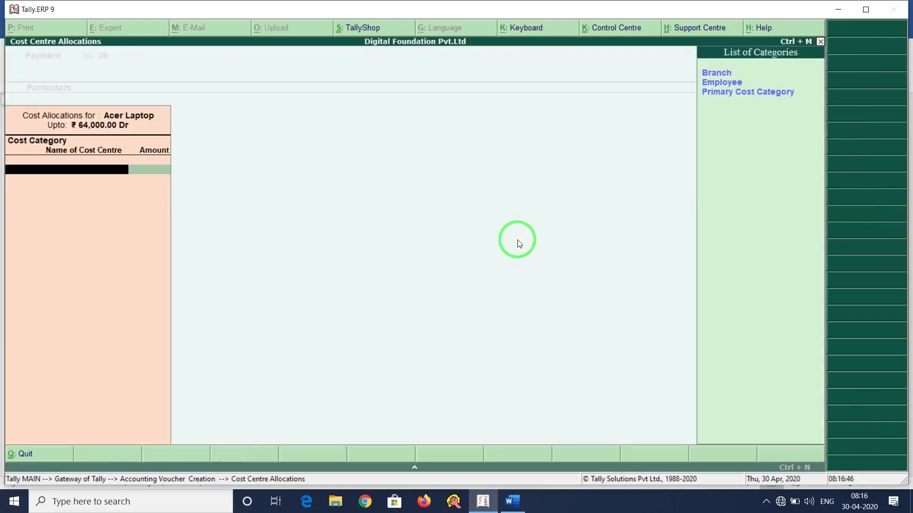
Allocate the debit under Branch: Noida 32,000 and Delhi the remaining 32,000.
key(Return)
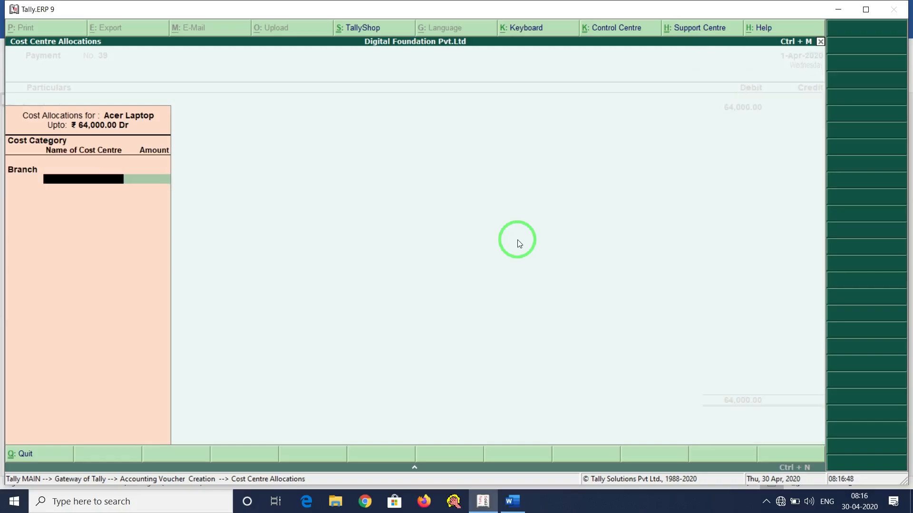
key(alt+Tab)
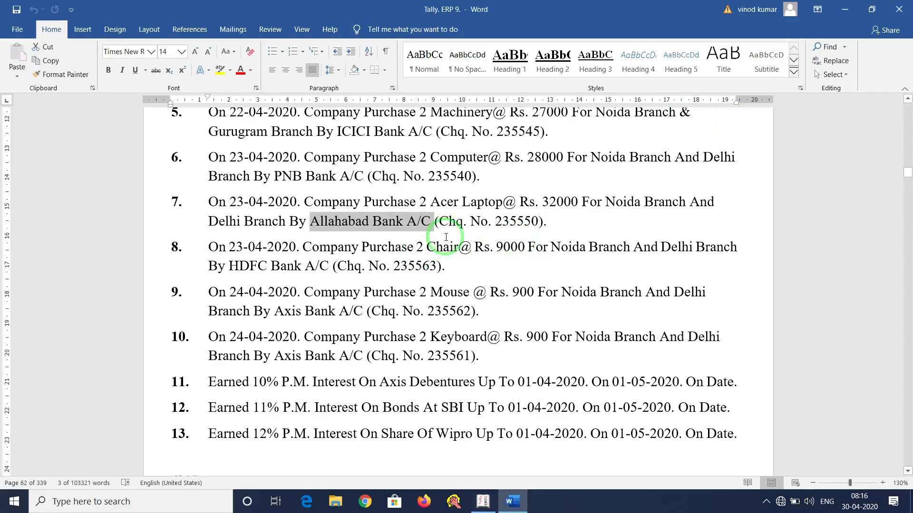
key(alt+Tab)
text(No)
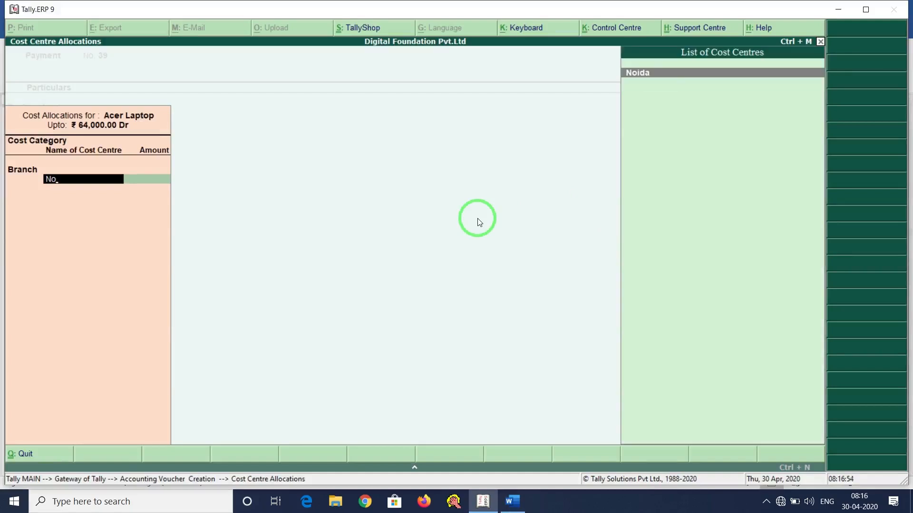
key(Return)
text(32,000)
key(Return)
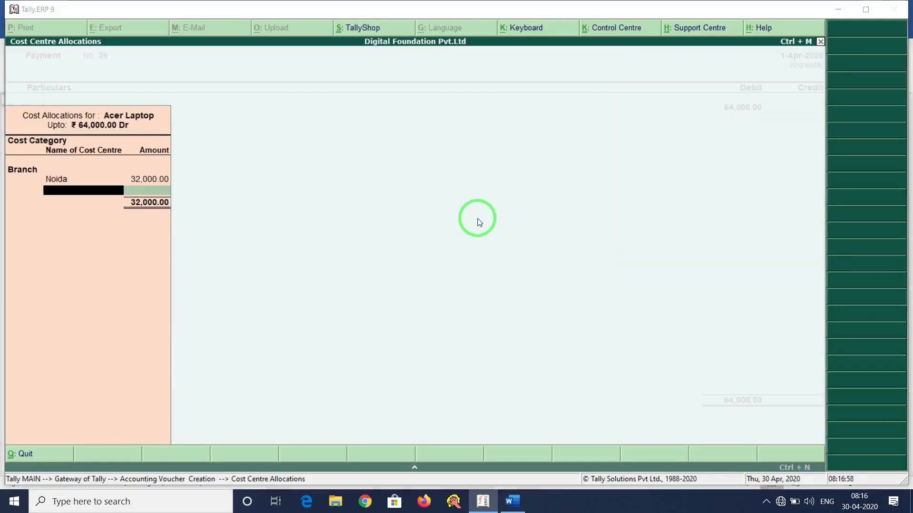
key(alt+Tab)
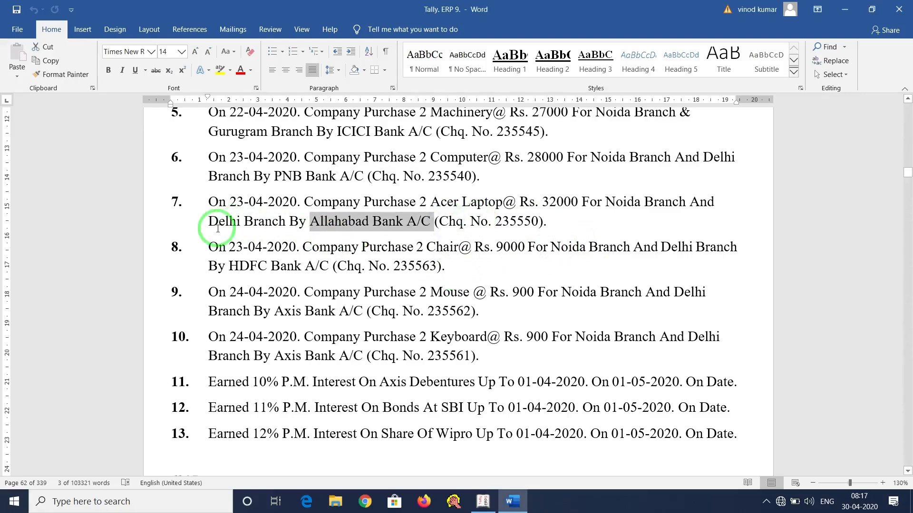
key(alt+Tab)
text(D)
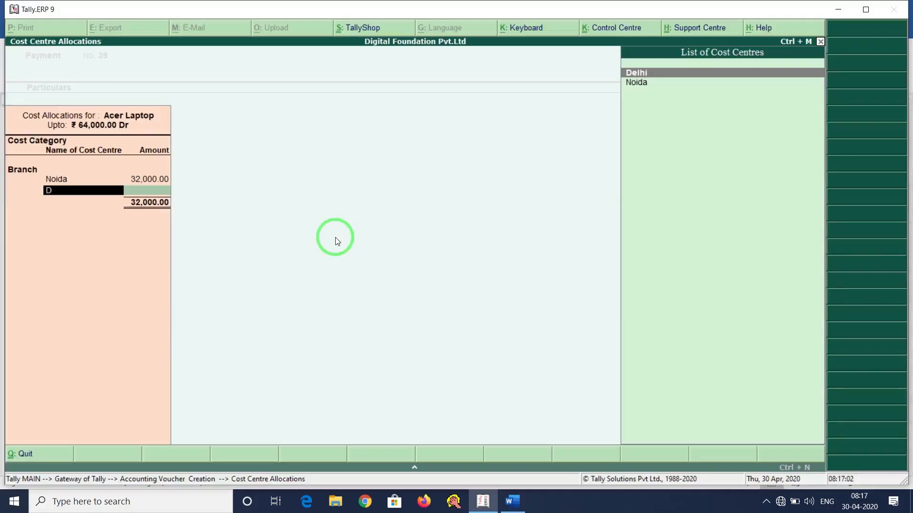
key(Return)
key(Return)
key(Return)
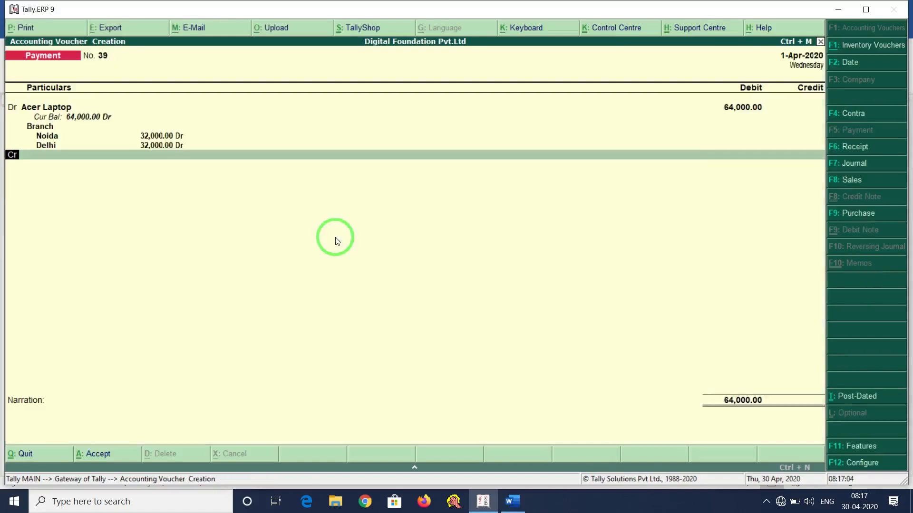
Start a new Allahabad ledger under Bank Accounts from the credit line.
key(alt+c)
text(Alla)
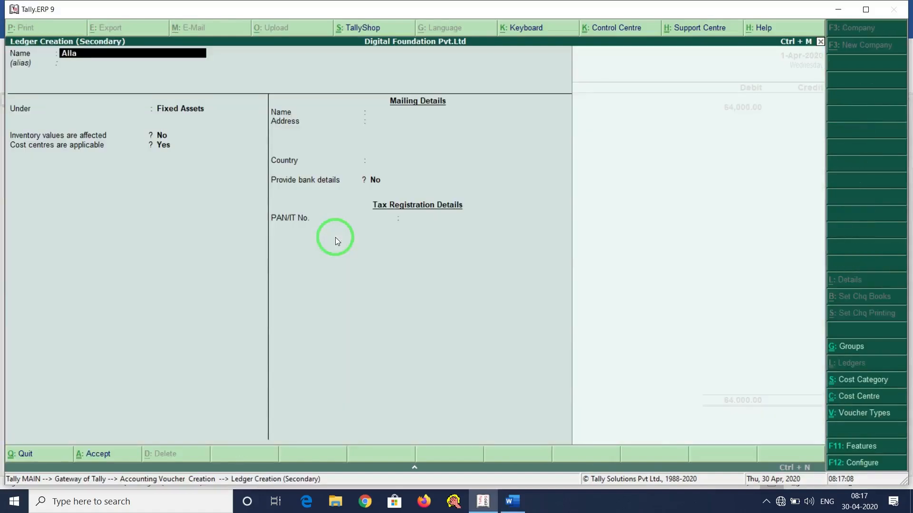
text(habad)
key(Return)
key(Return)
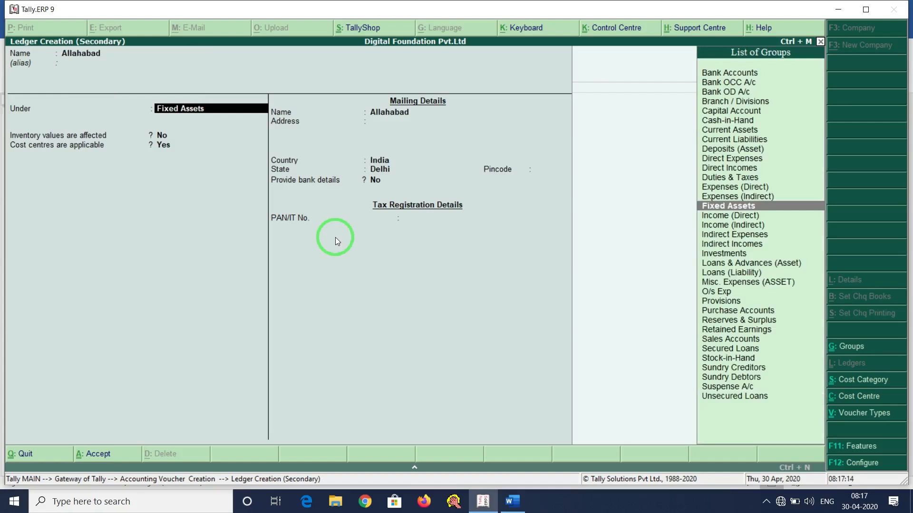
text(Bank)
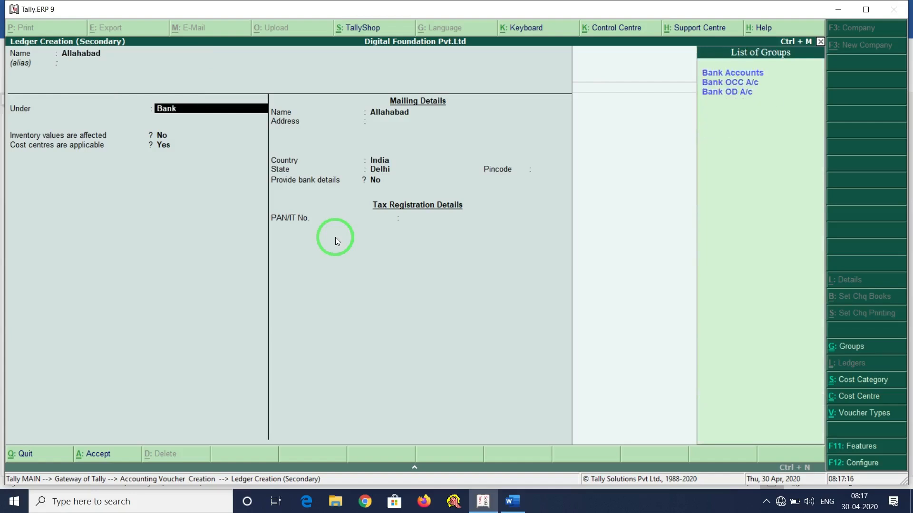
key(Return)
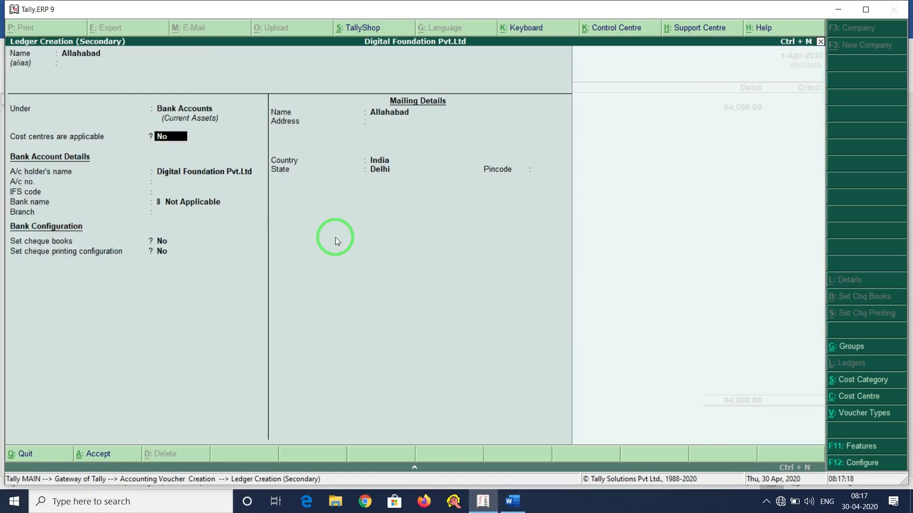
key(Return)
Fill in the Allahabad ledger's account number, IFS code ALD12 and pincode, and finish it.
key(Up)
key(Return)
text(1236547896)
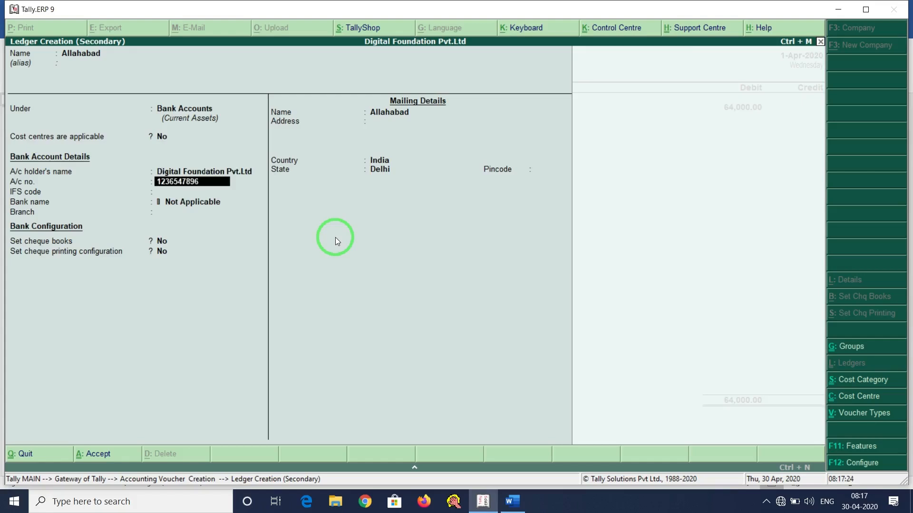
key(Return)
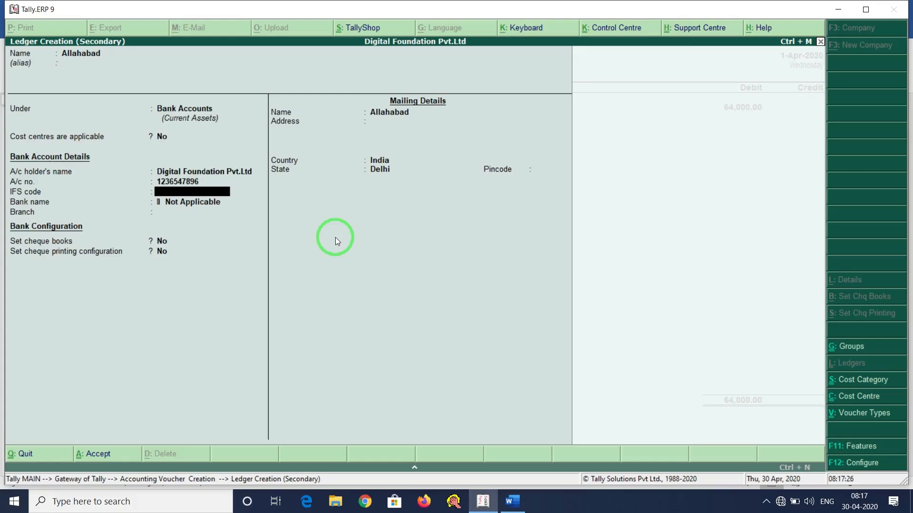
text(ALD12)
key(Return)
key(Return)
key(Return)
key(Return)
key(Return)
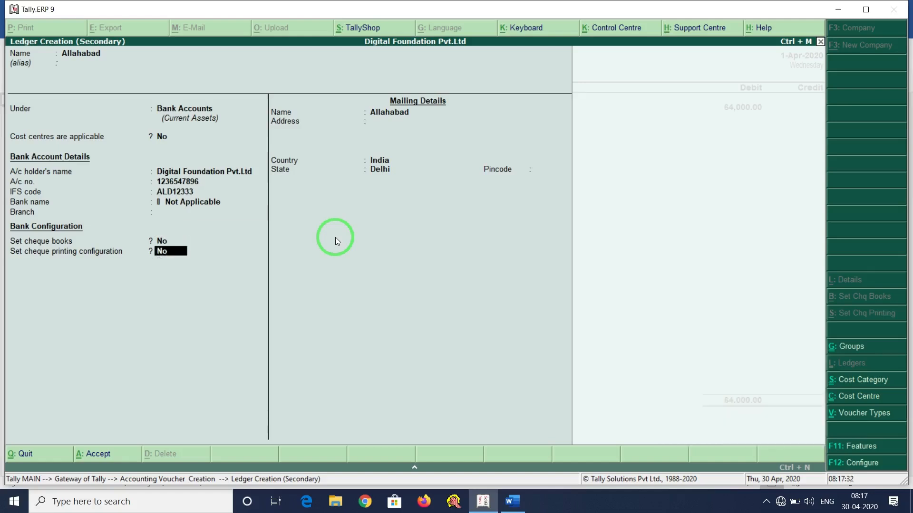
key(Return)
key(Return)
key(Return)
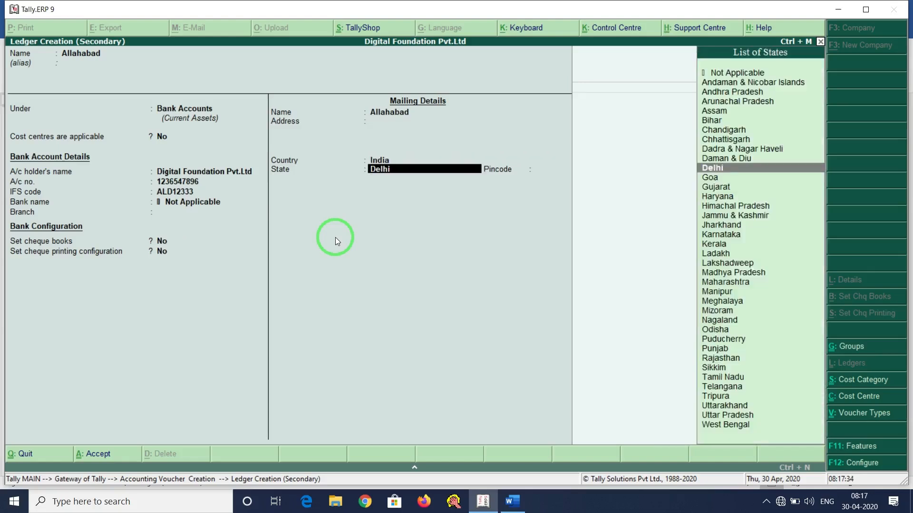
text(110041)
key(Return)
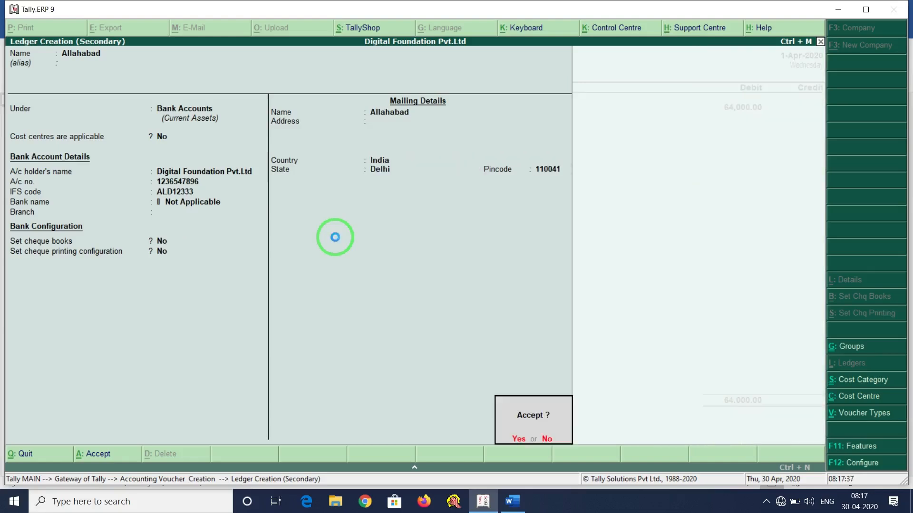
Enter cheque number 123654 and save payment voucher 39.
key(Return)
key(Return)
key(Return)
text(123654)
key(Return)
key(Return)
key(Return)
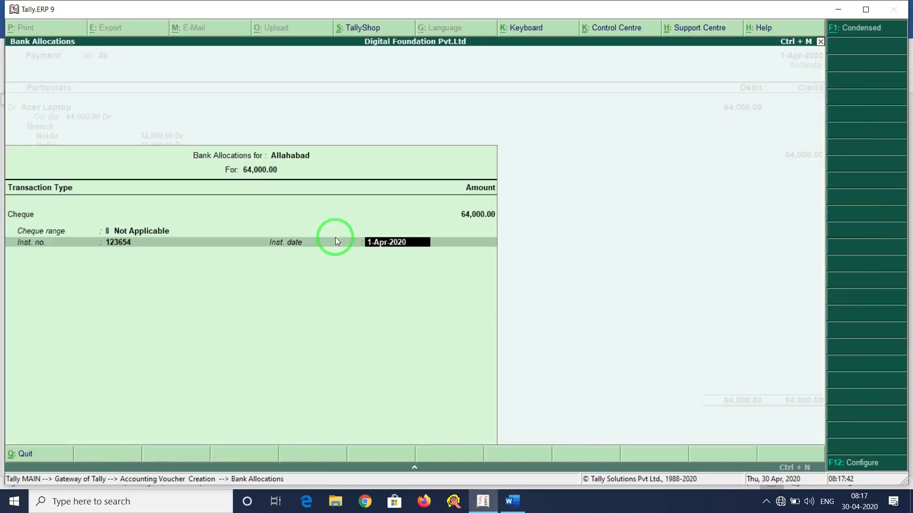
key(Return)
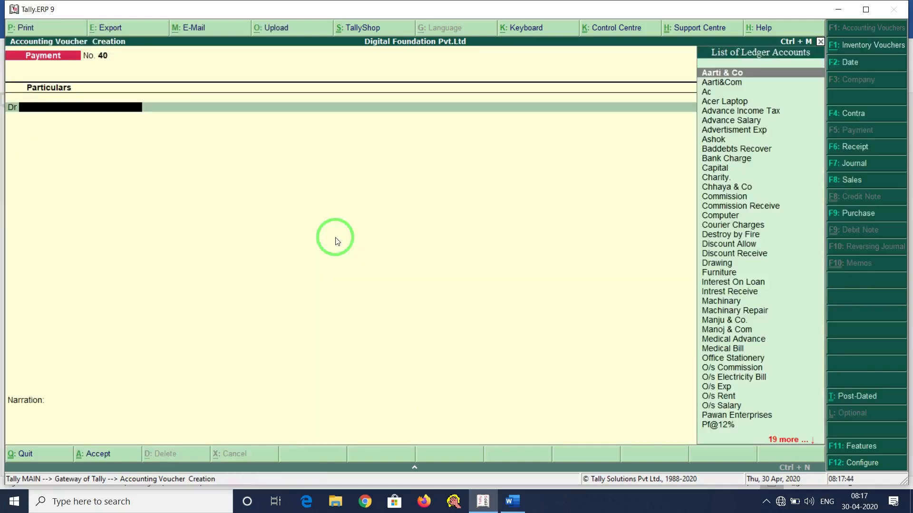
key(alt+Tab)
Scroll to item 8 and highlight Chair, Rs. 9000 and HDFC Bank in the Word document.
scroll(138, 333, down, 3)
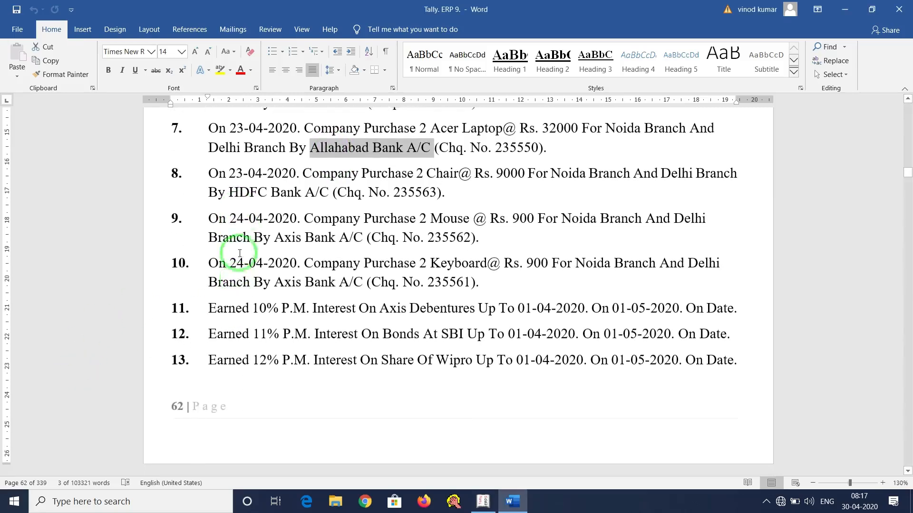
click(302, 172)
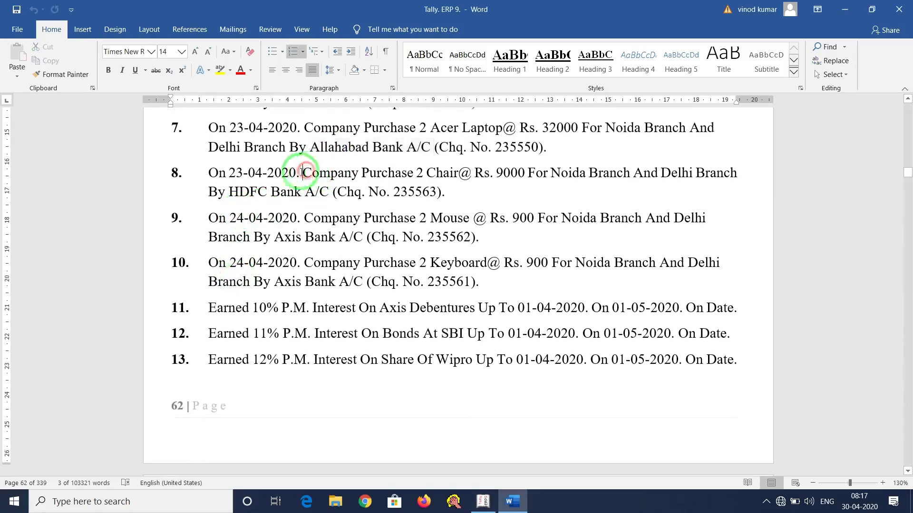
click(304, 174)
drag(305, 173, 723, 173)
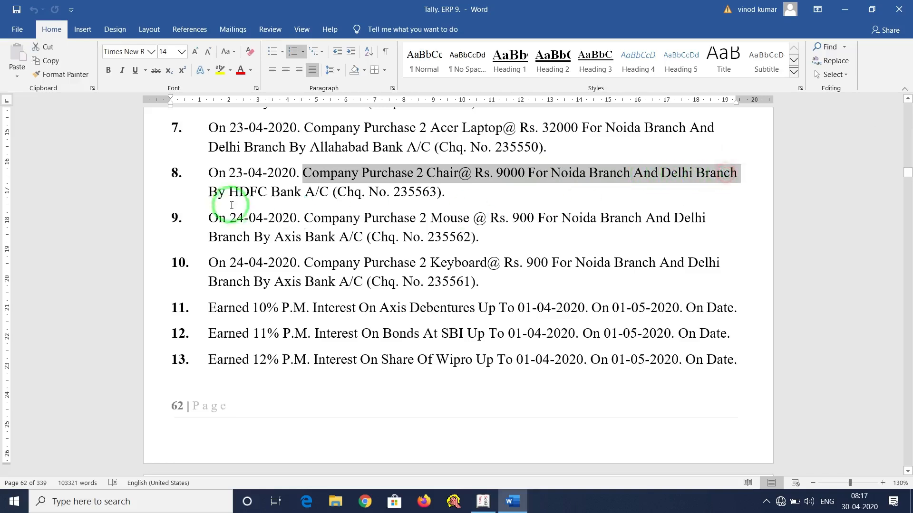
click(458, 176)
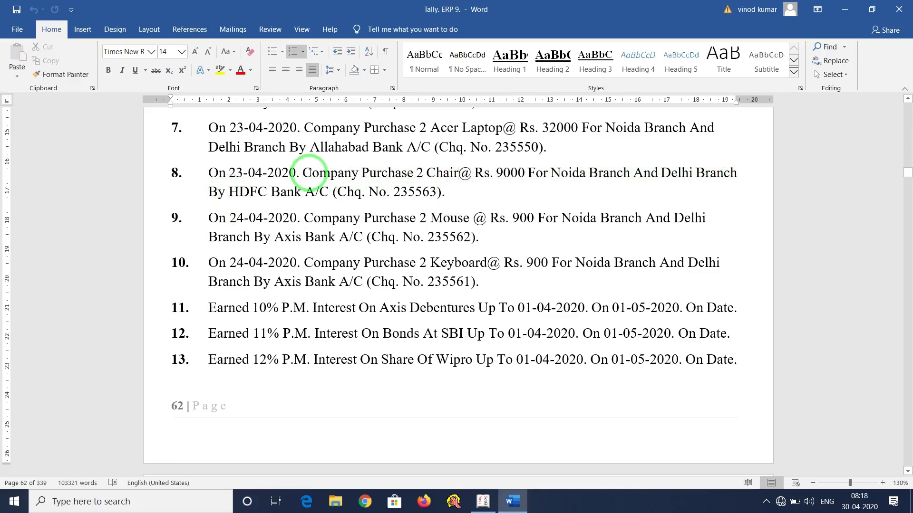
drag(230, 192, 386, 192)
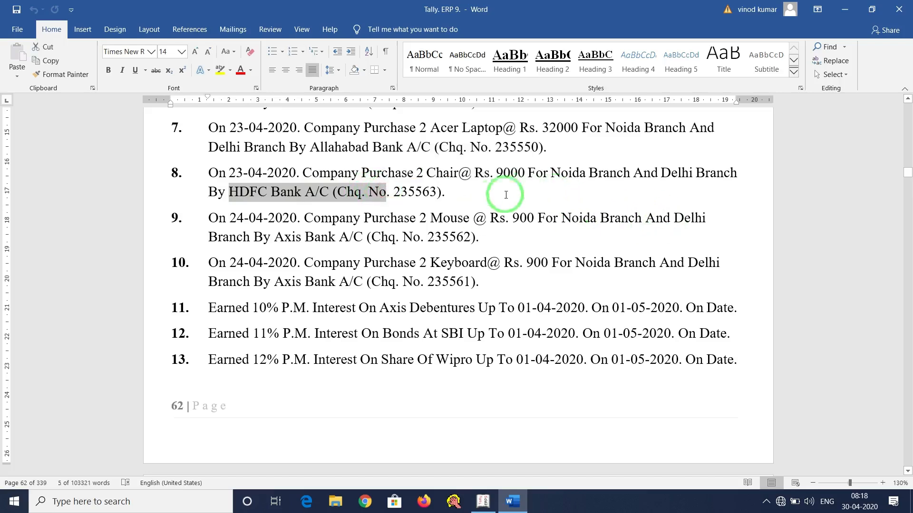
click(489, 196)
drag(496, 174, 550, 174)
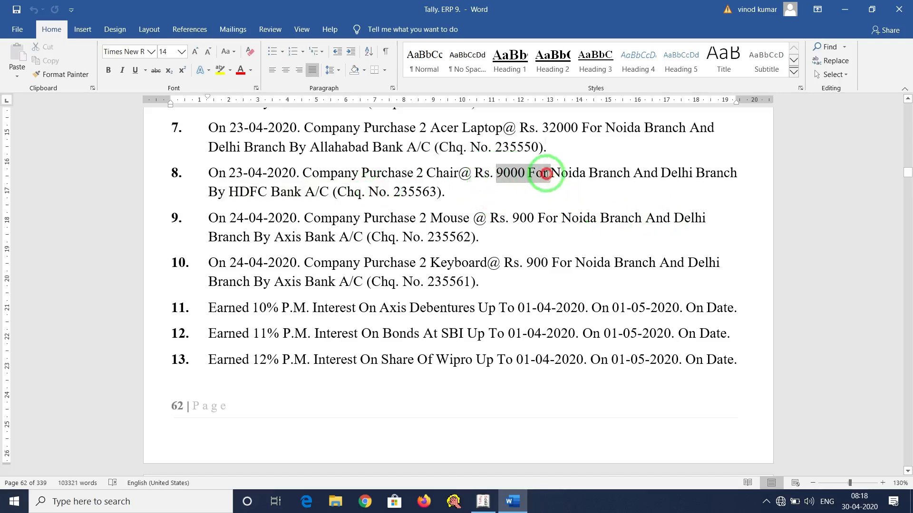
drag(427, 174, 458, 174)
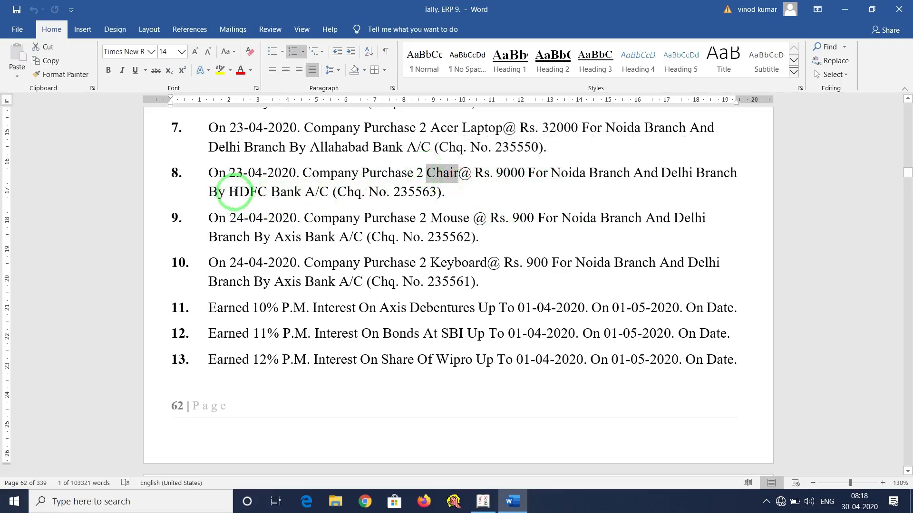
drag(228, 192, 295, 191)
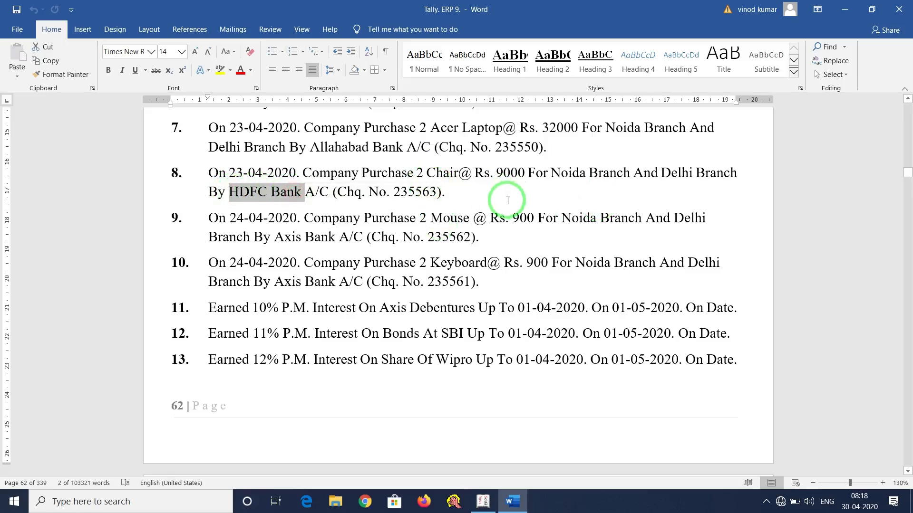
key(alt+Tab)
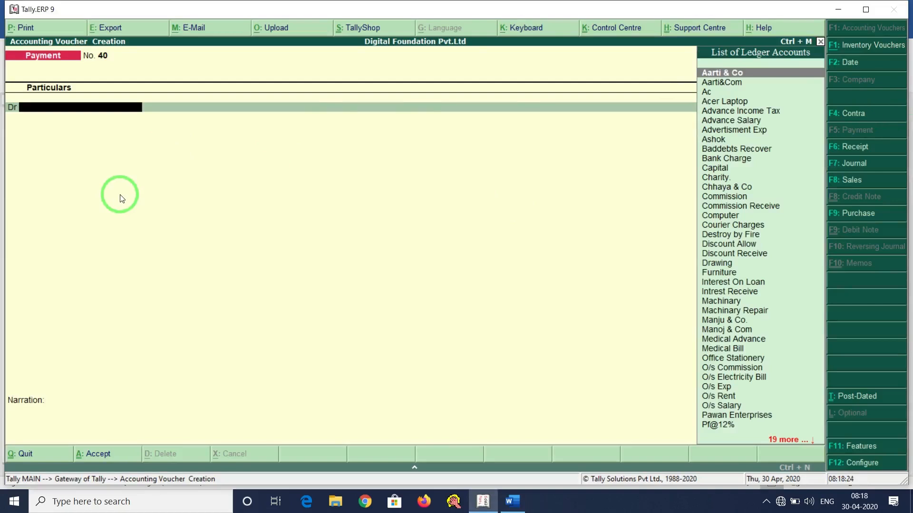
Create a Chair ledger under Fixed Assets with cost centres applicable from the debit line.
key(alt+c)
text(Ch)
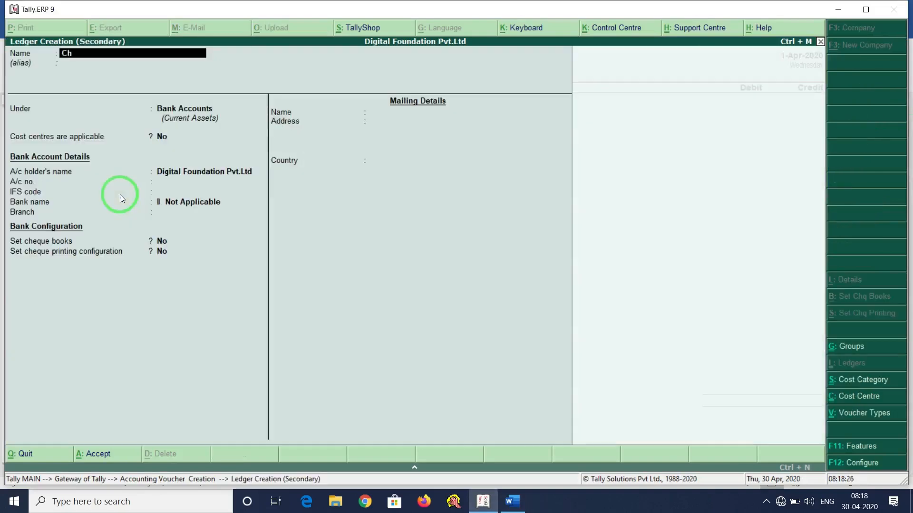
key(Return)
key(Return)
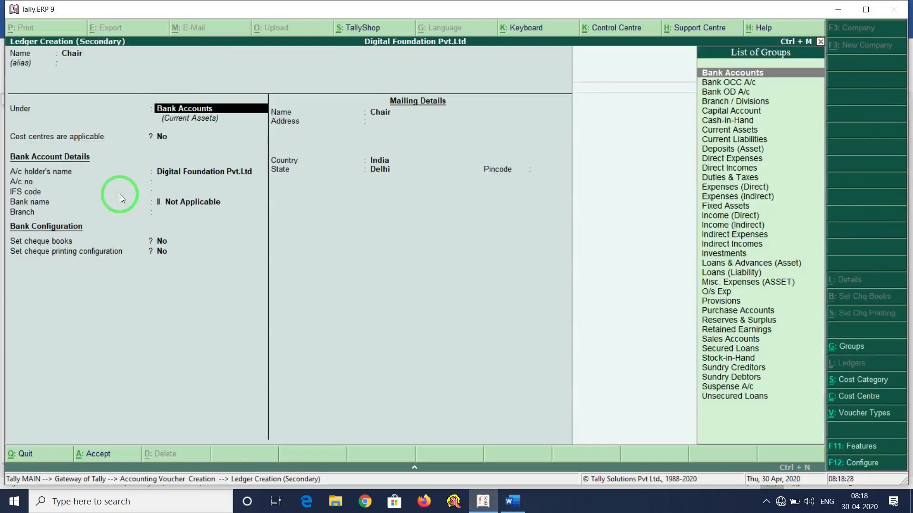
text(f)
key(Return)
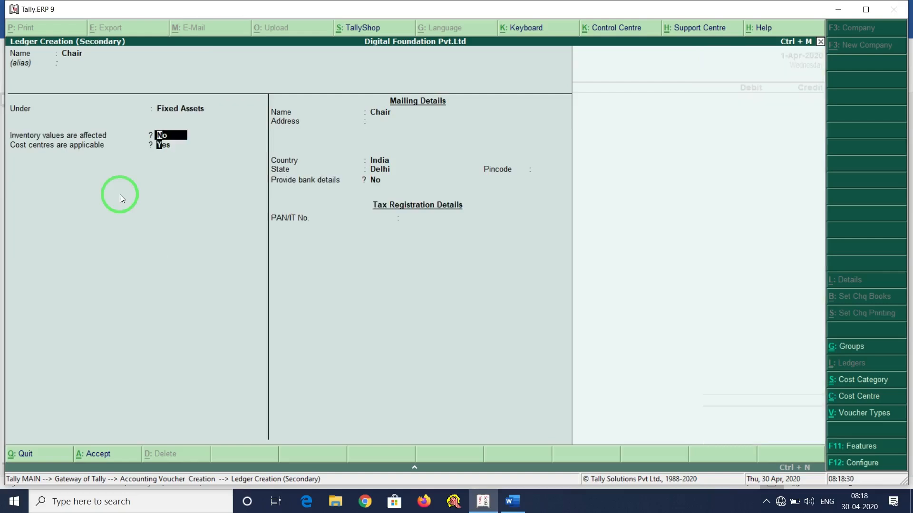
key(Return)
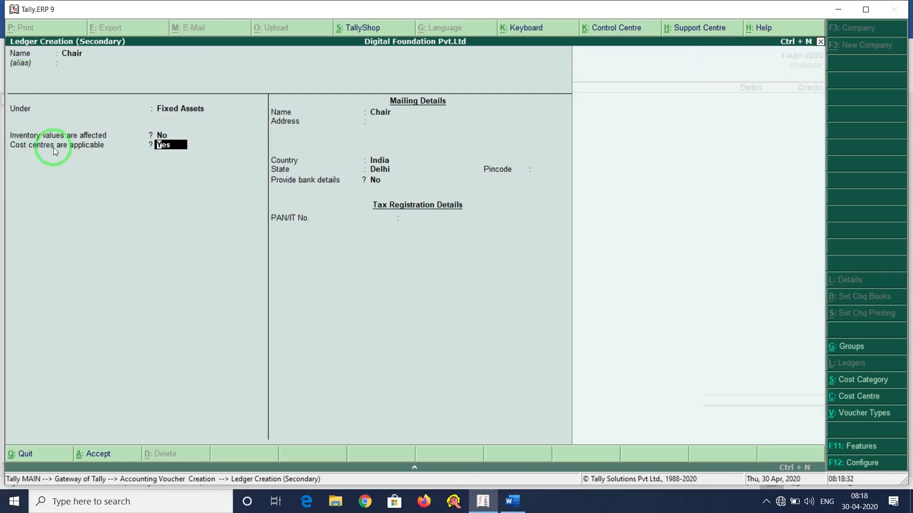
key(Return)
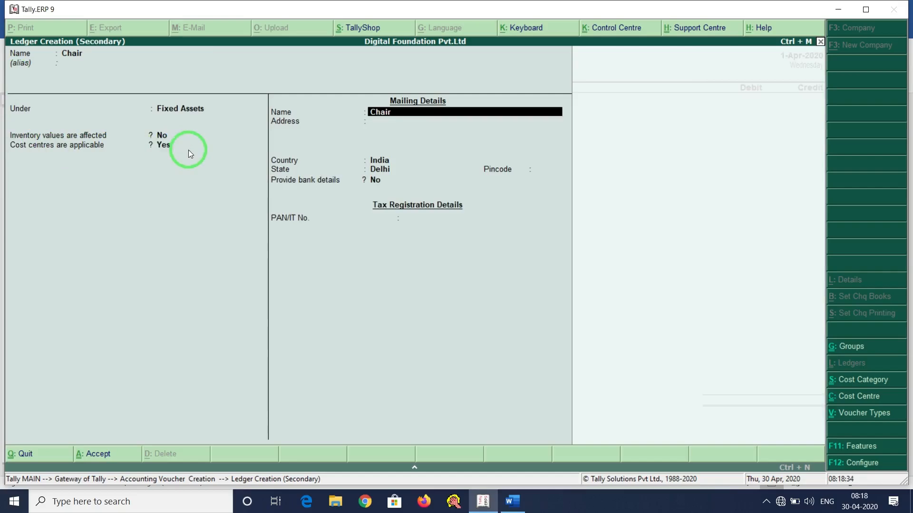
key(ctrl+a)
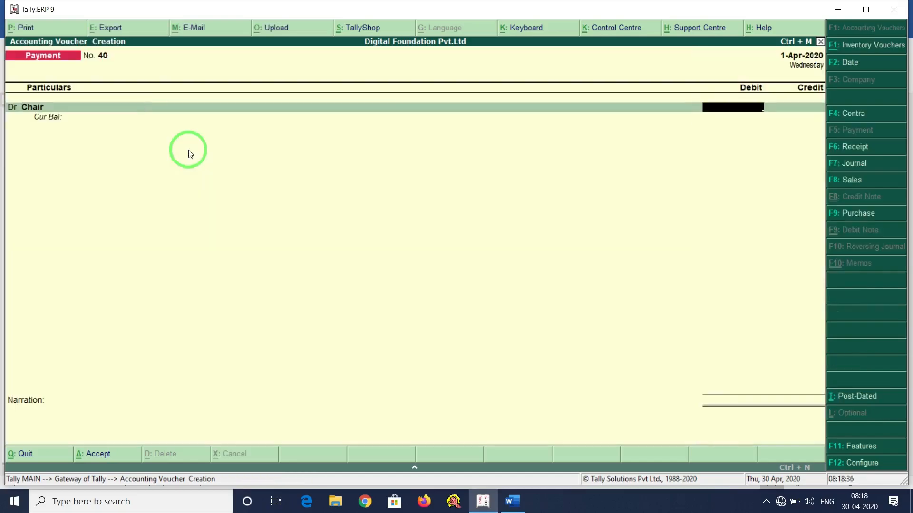
key(alt+Tab)
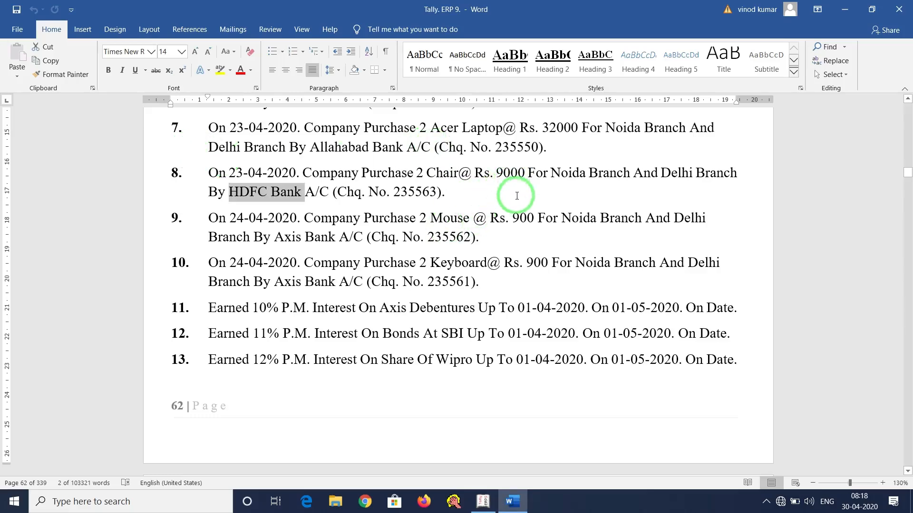
key(alt+Tab)
Debit Chair 18,000 and allocate it under Branch: Noida 9,000 and Delhi 9,000.
text(8000)
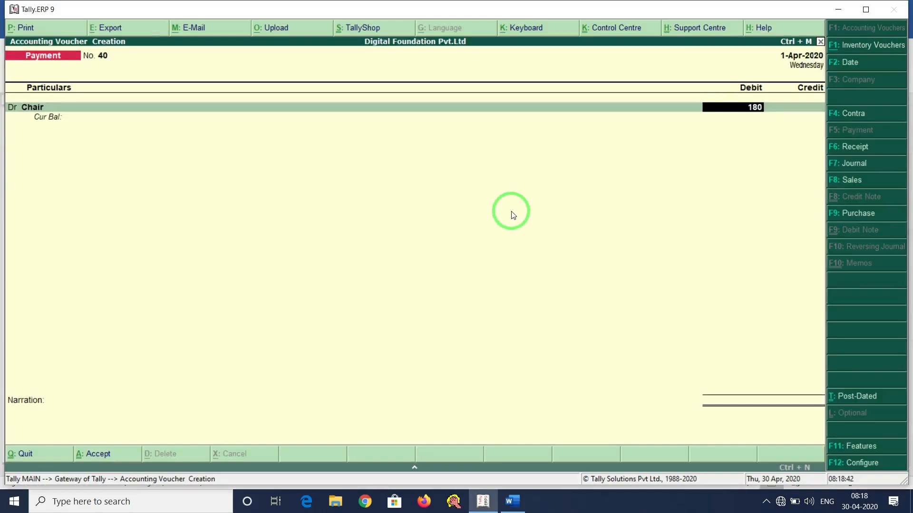
key(Return)
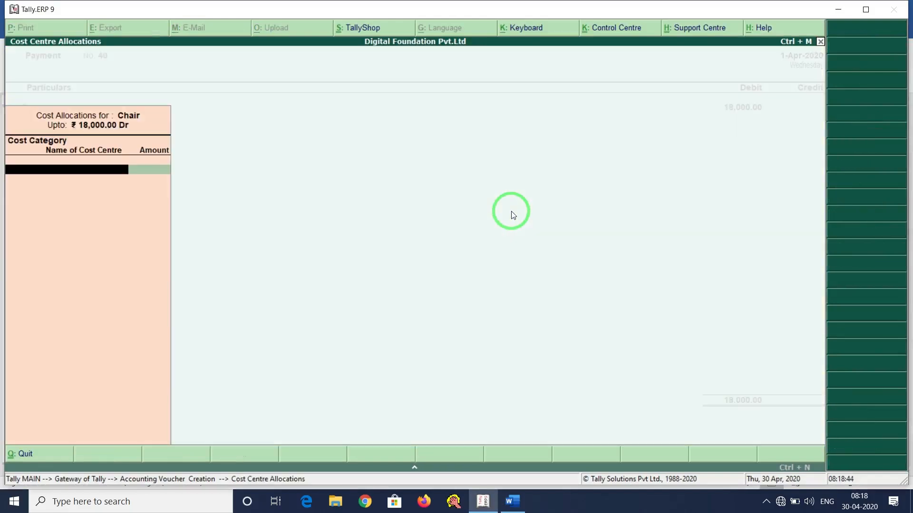
key(Return)
key(alt+Tab)
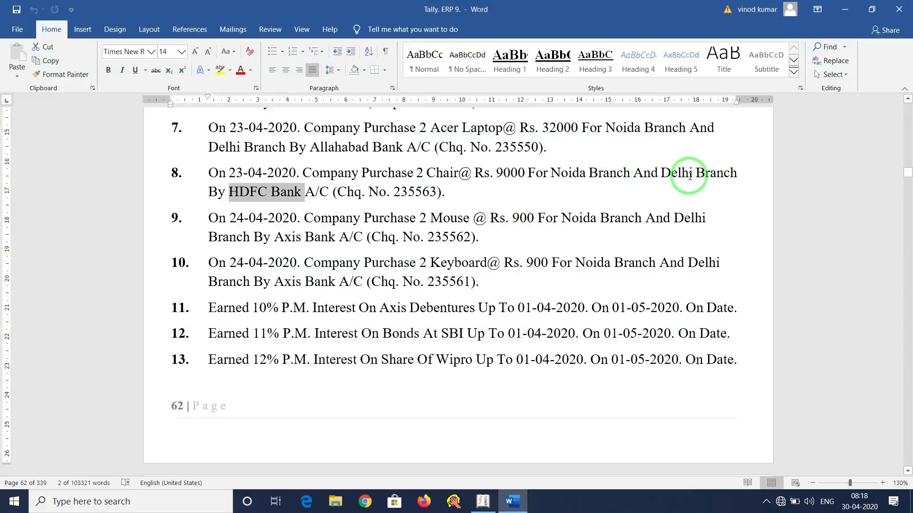
key(alt+Tab)
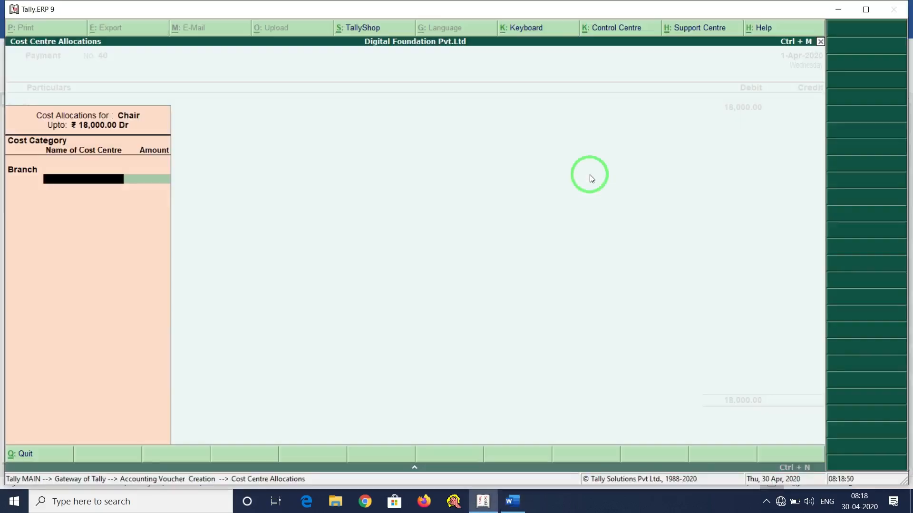
text(No)
key(Return)
text(9000)
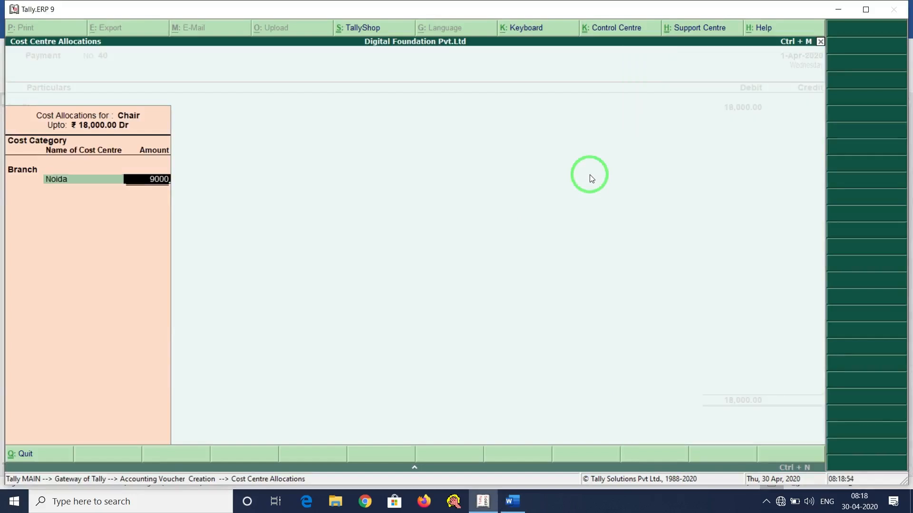
key(Return)
text(de)
key(Return)
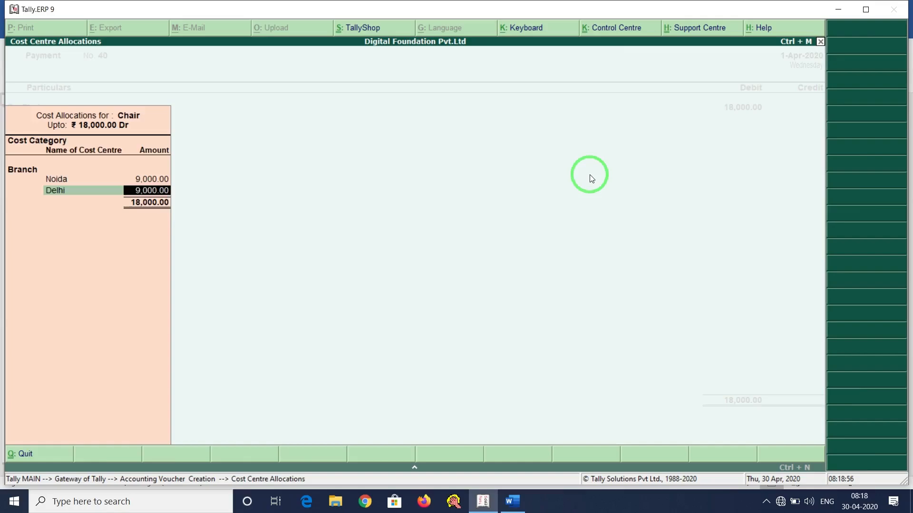
key(Return)
Credit Hdfc Bank with cheque number 123654 and save voucher 40.
key(alt+Tab)
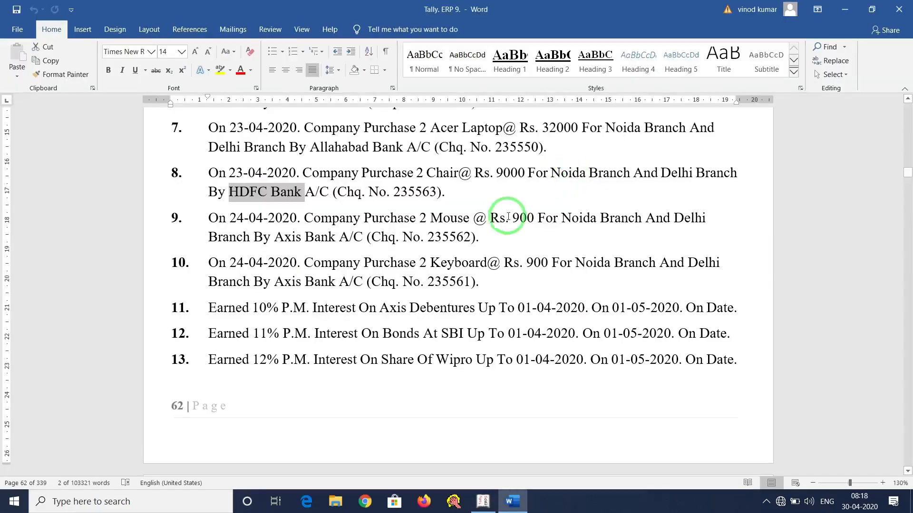
key(alt+Tab)
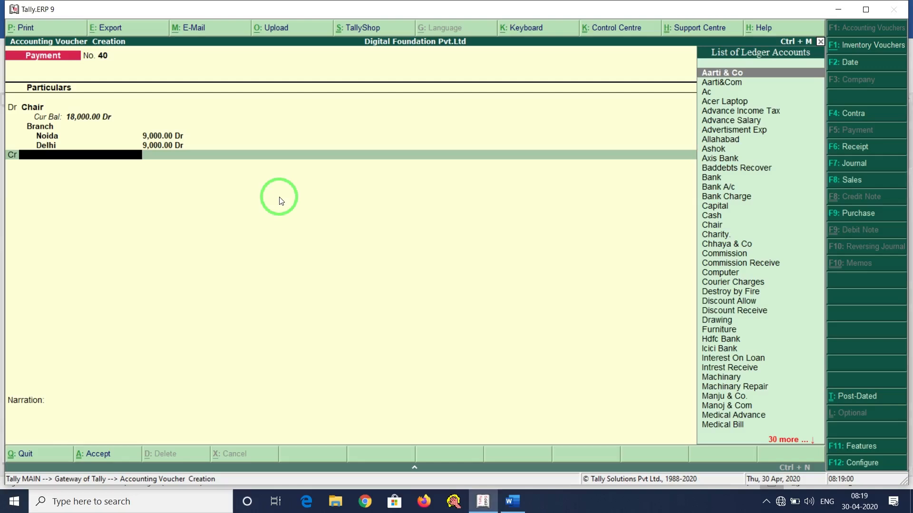
text(Hd)
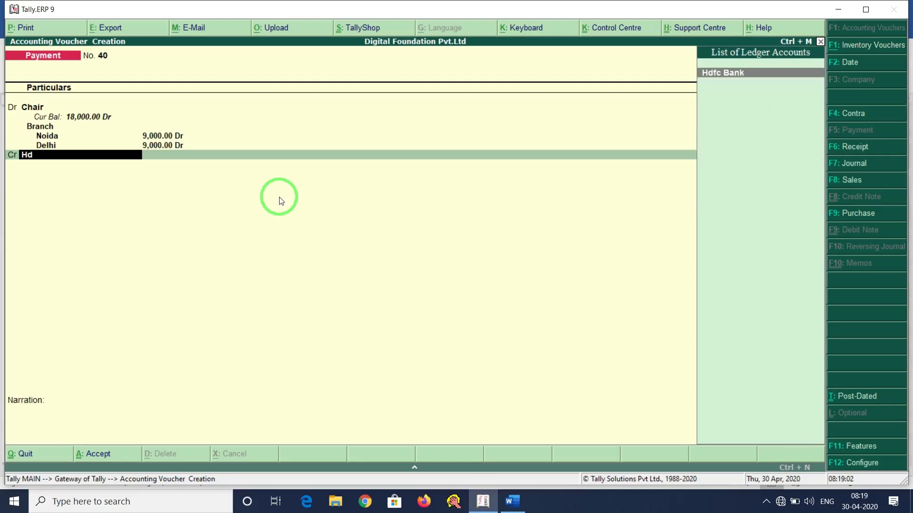
key(Return)
key(Return)
key(Return)
key(Return)
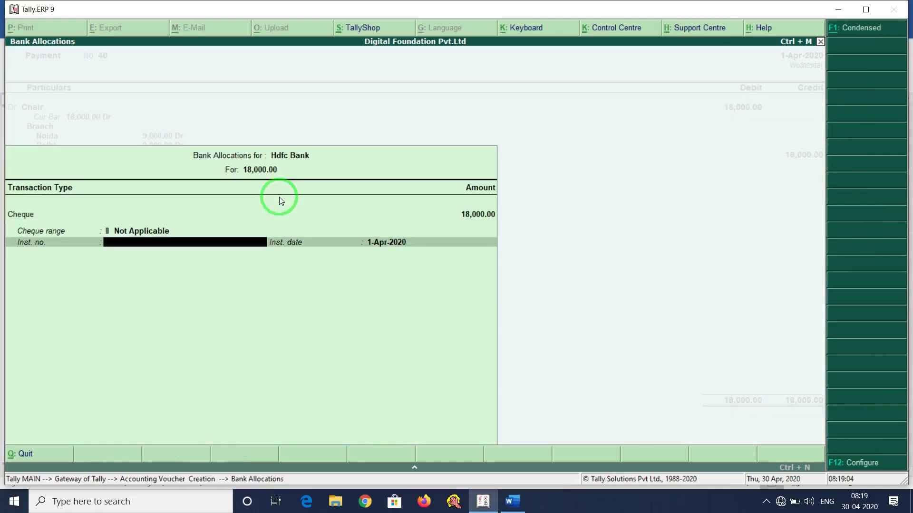
text(123654)
key(Return)
key(Return)
key(Return)
key(Return)
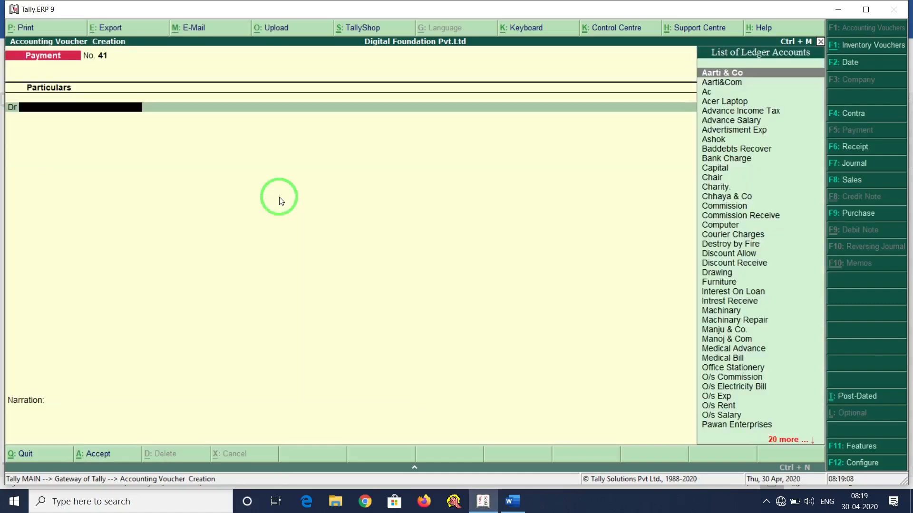
key(alt+Tab)
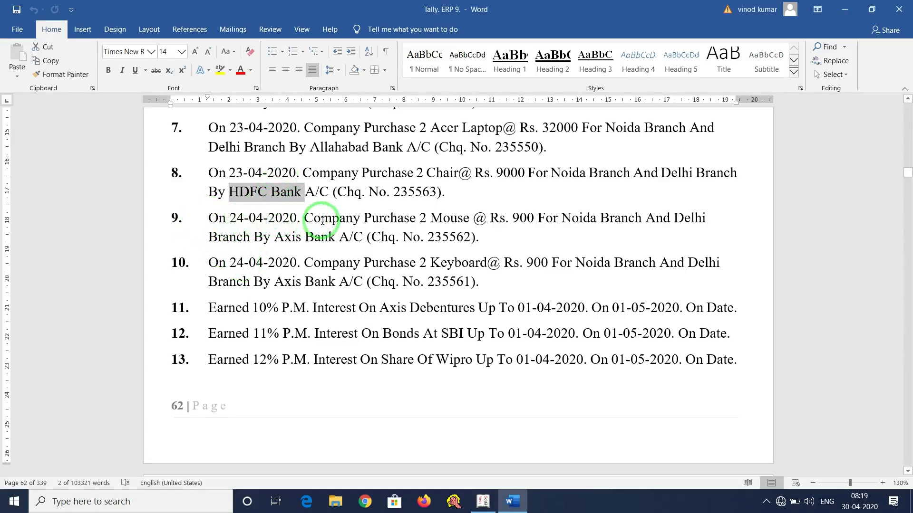
Highlight item 9's Mouse purchase and Axis Bank details, then return to Tally.
drag(304, 218, 716, 220)
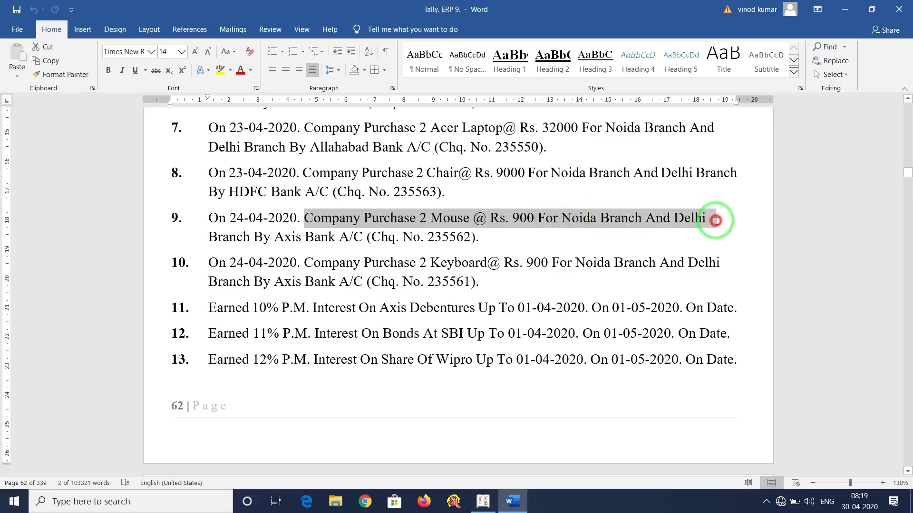
drag(716, 220, 716, 220)
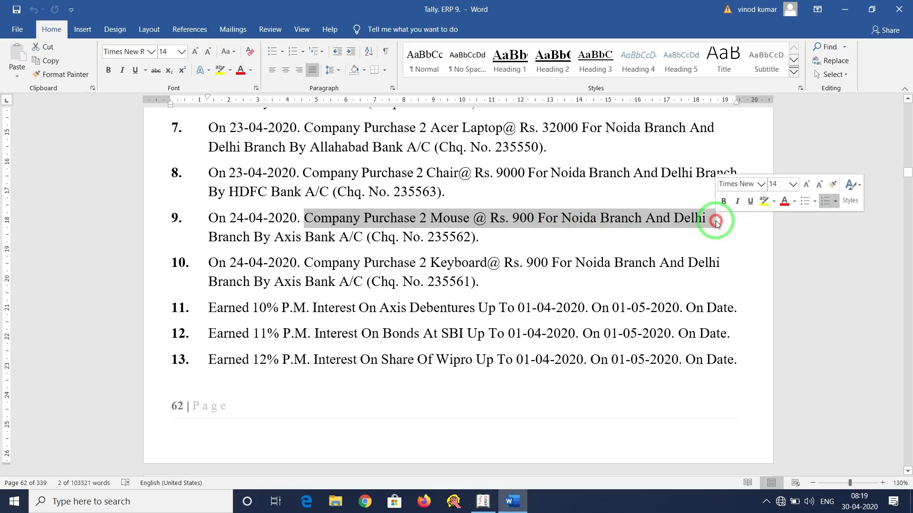
click(450, 230)
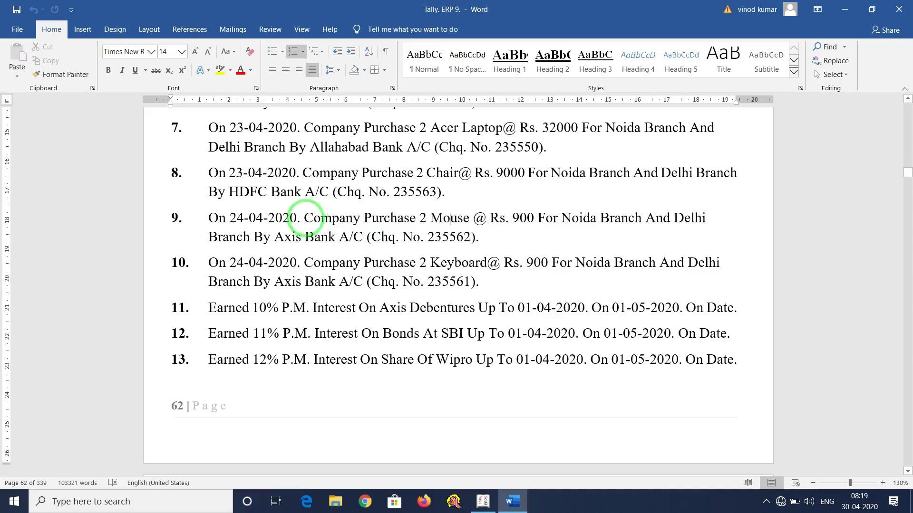
drag(304, 218, 488, 219)
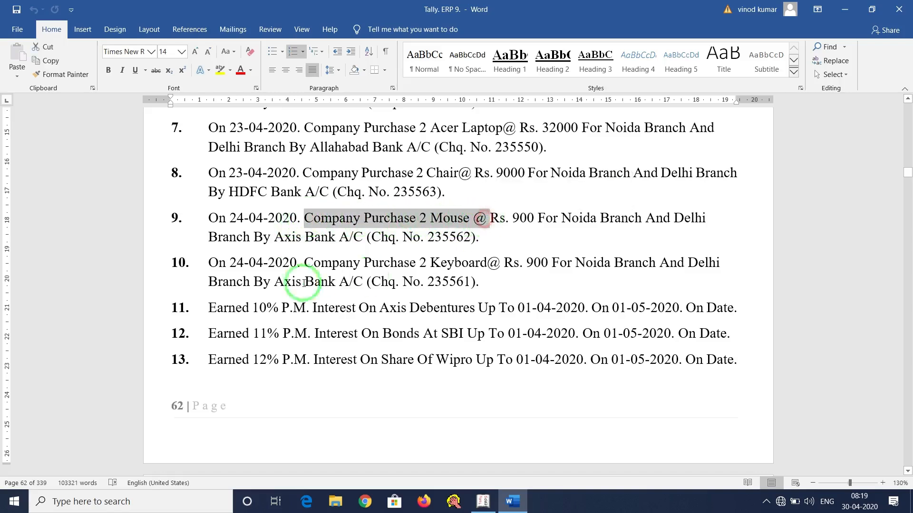
drag(274, 237, 470, 237)
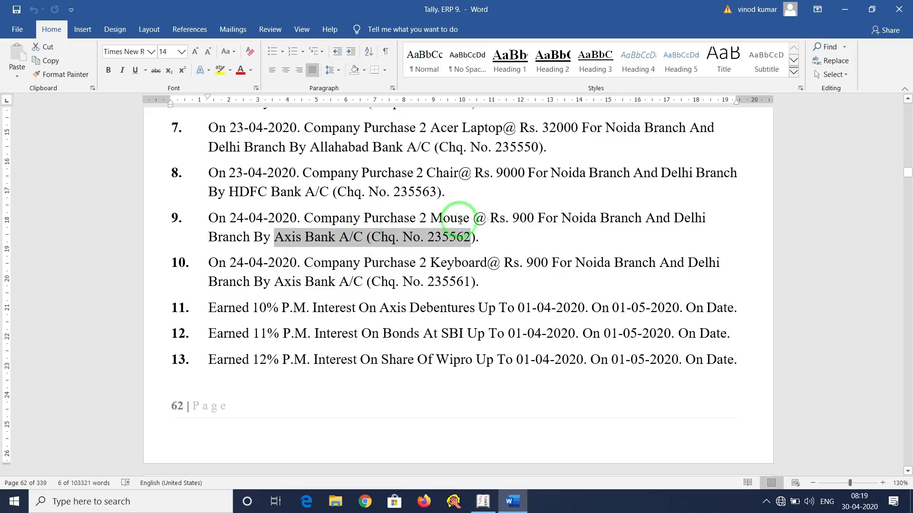
drag(430, 218, 471, 219)
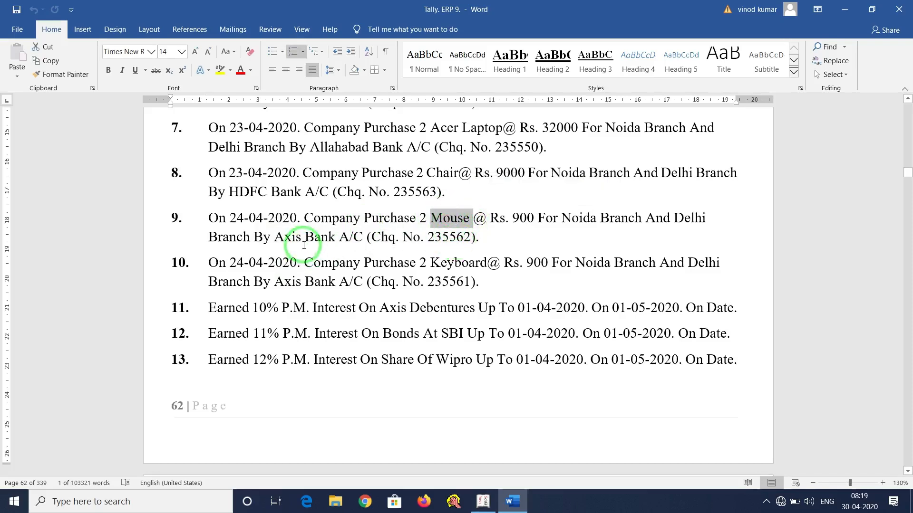
drag(275, 236, 327, 238)
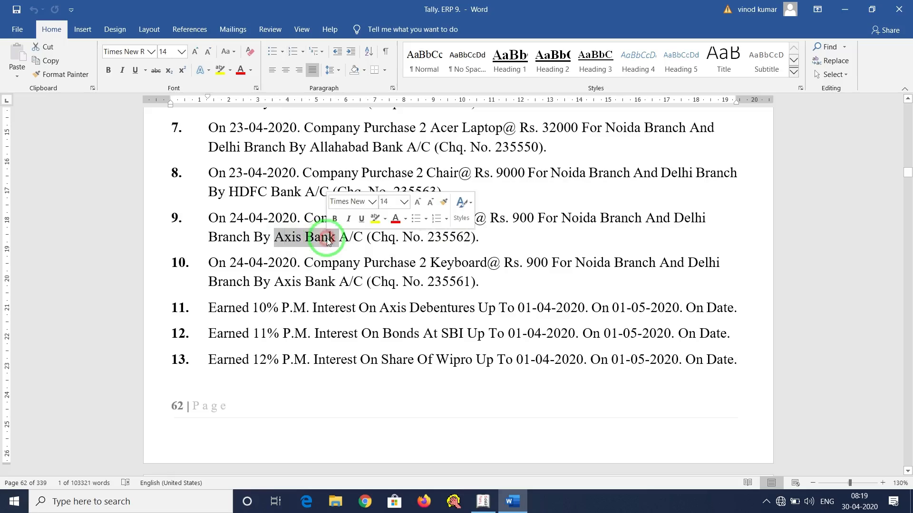
click(483, 502)
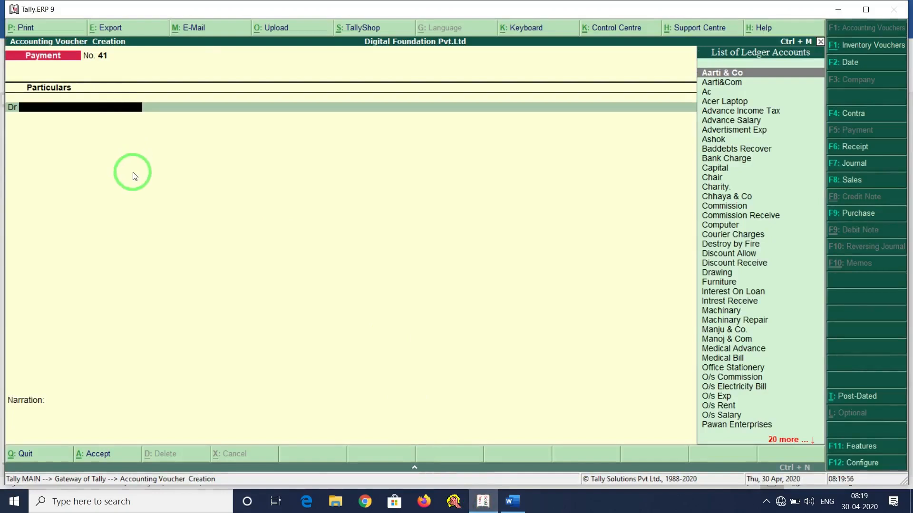
Create a Mouse ledger under Fixed Assets and debit it 1,800.
key(alt+c)
text(Mouse)
key(Return)
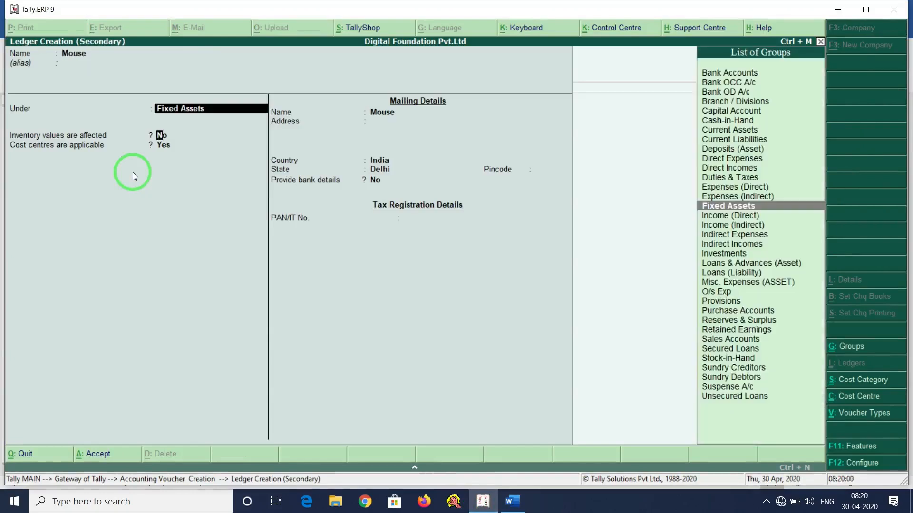
key(Return)
key(ctrl+a)
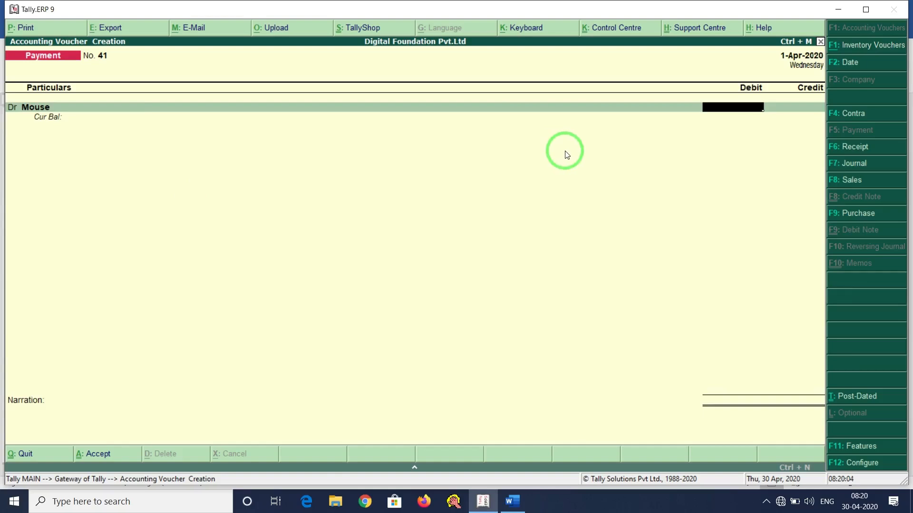
key(Return)
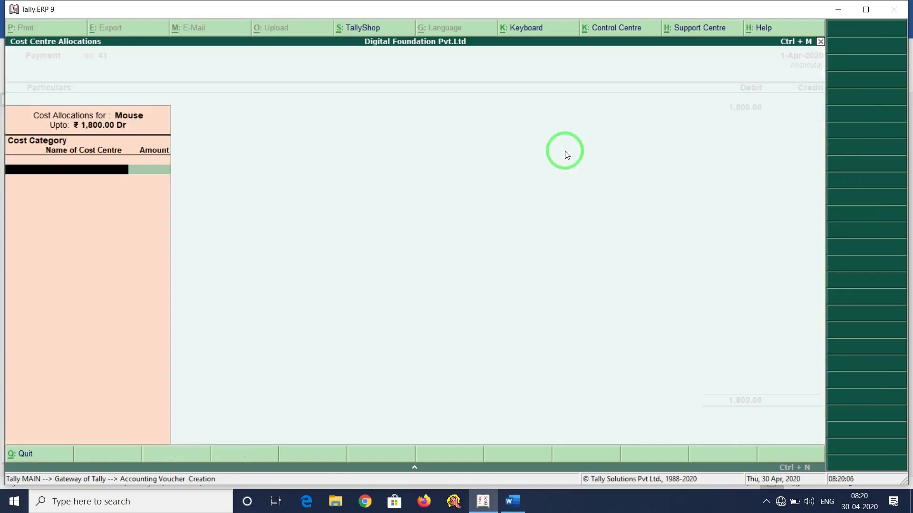
Allocate the Mouse debit under Branch: Noida 900 and Delhi 900.
key(Return)
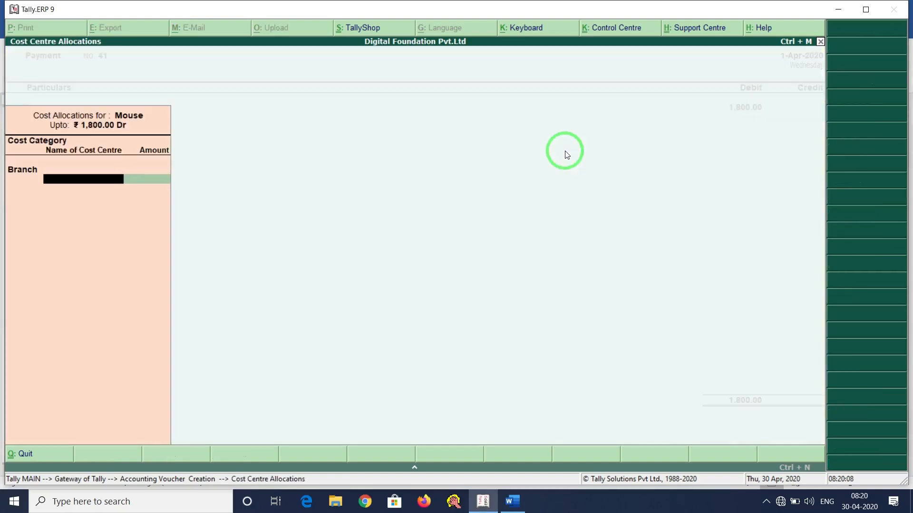
key(alt+Tab)
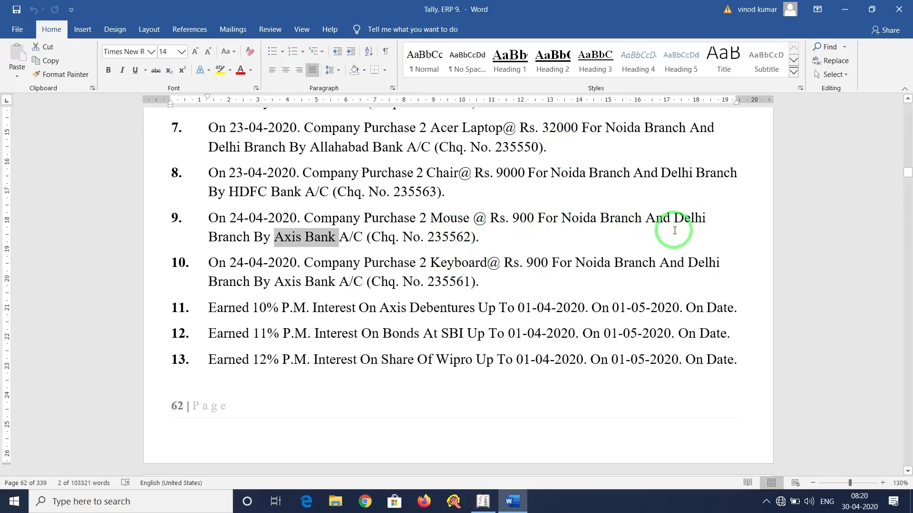
key(alt+Tab)
text(N)
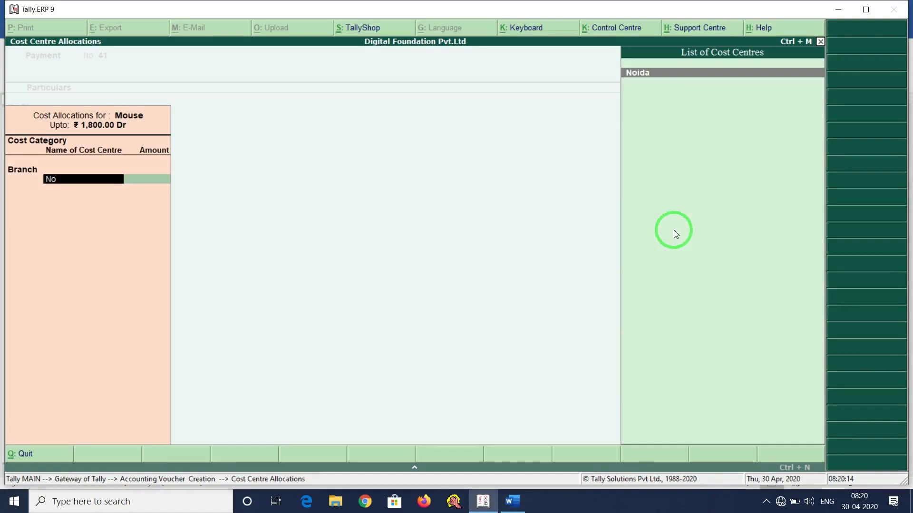
key(Return)
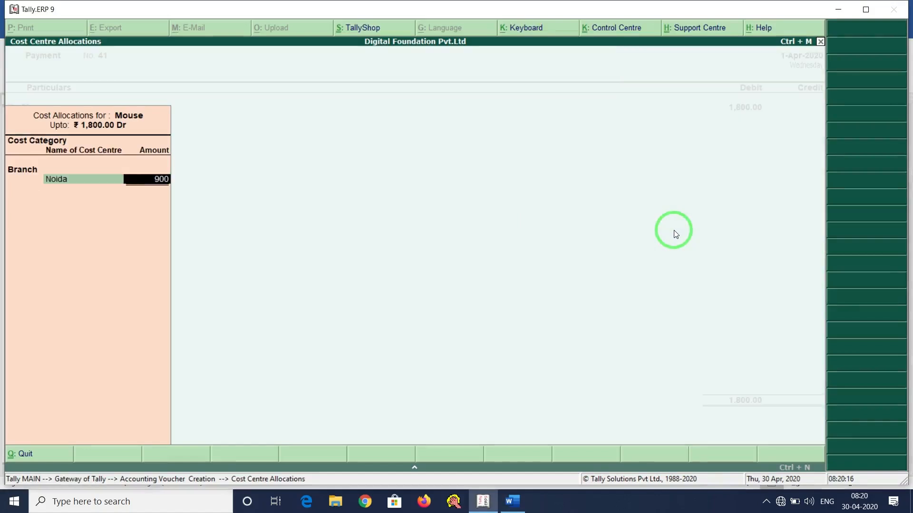
key(Return)
text(D)
key(Return)
key(Return)
key(Return)
Credit Axis Bank through Bank Allocations and save voucher 41.
key(alt+Tab)
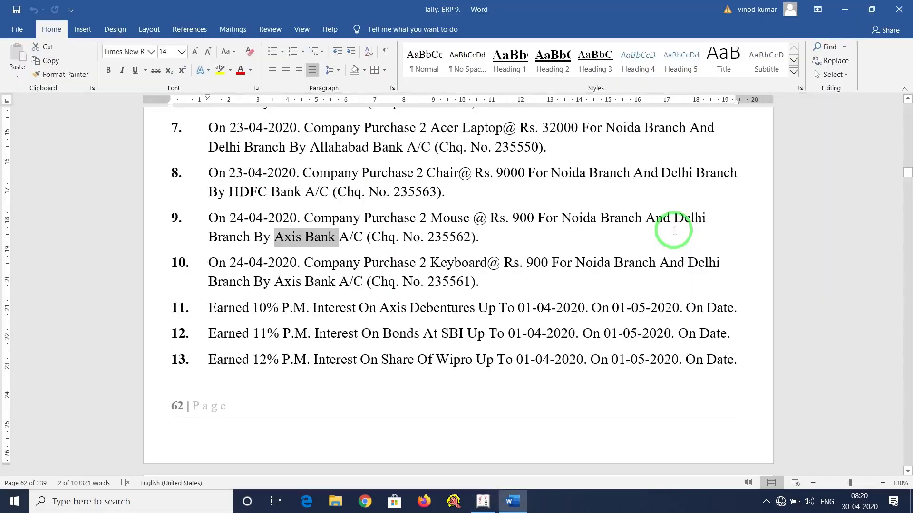
key(alt+Tab)
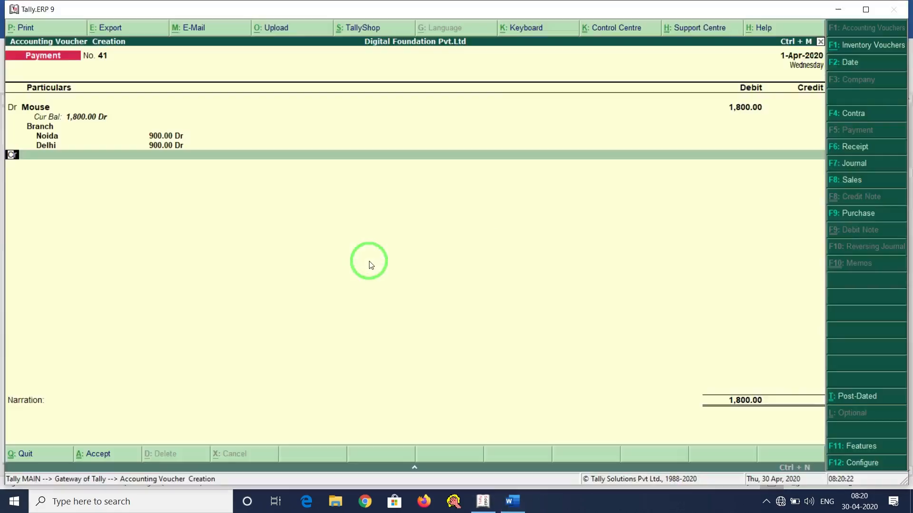
text(Axi)
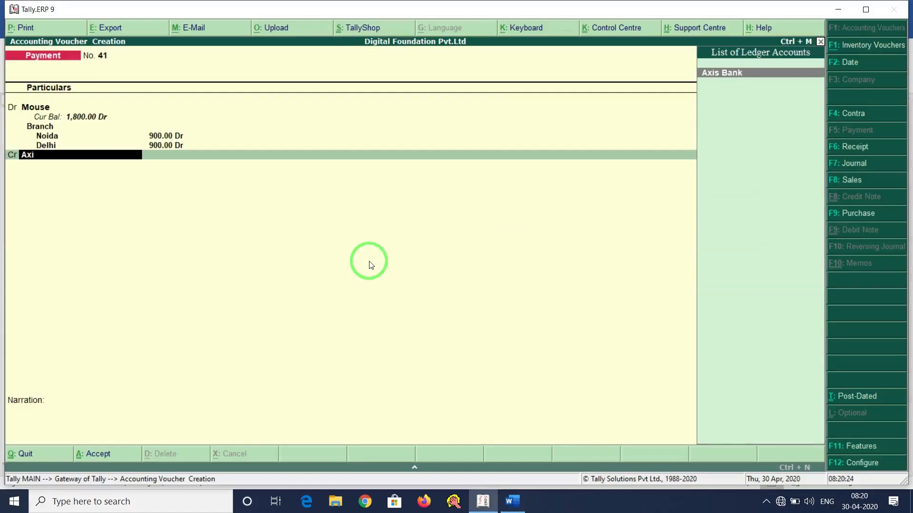
key(Return)
key(Return)
key(Return)
key(Return)
key(Return)
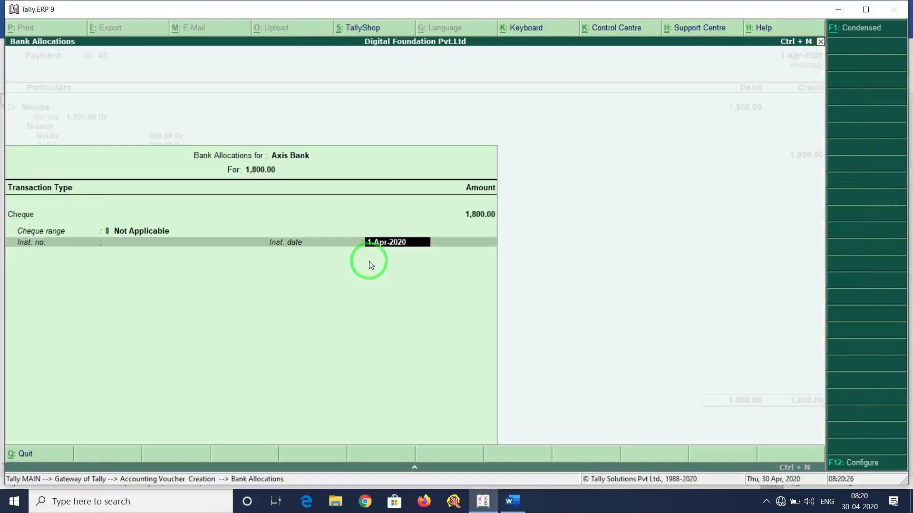
key(Return)
key(Return)
key(Return)
key(Return)
key(alt+Tab)
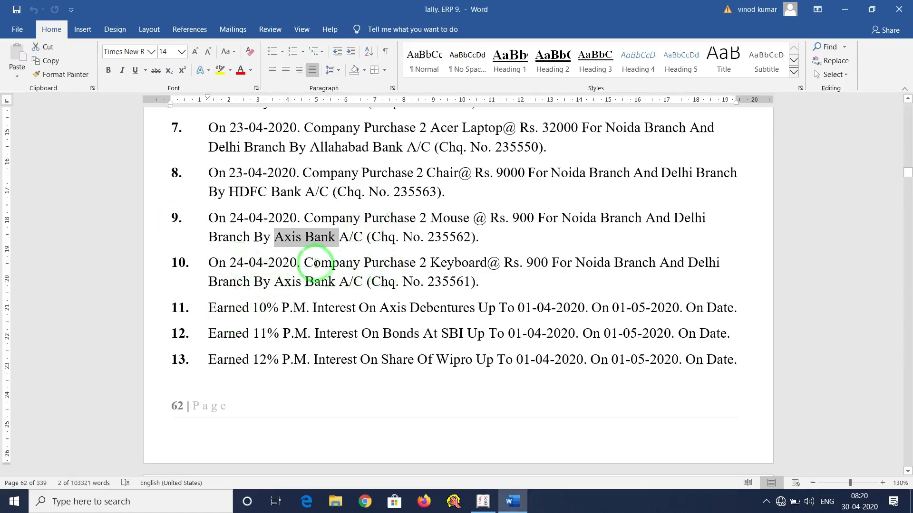
Review item 10's Keyboard purchase via Axis Bank, then create the Keyboard ledger in voucher 42.
drag(345, 261, 710, 263)
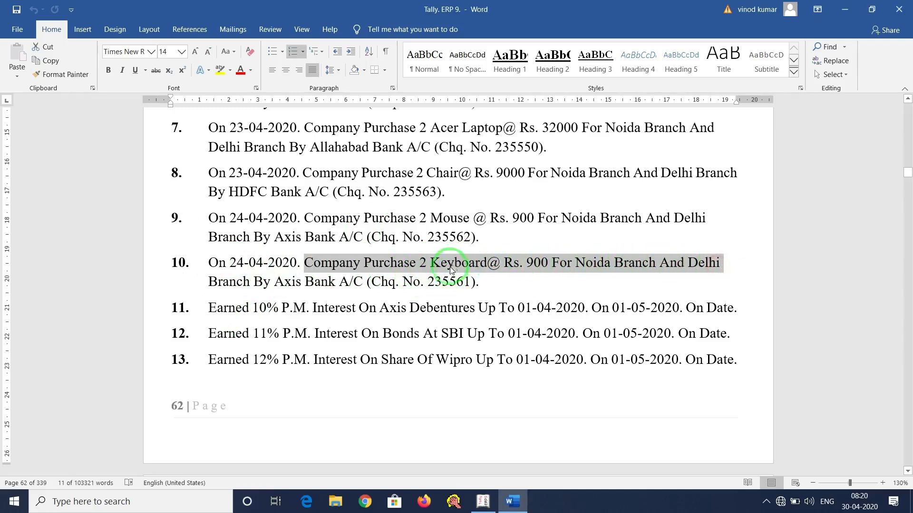
drag(276, 287, 354, 284)
key(alt+Tab)
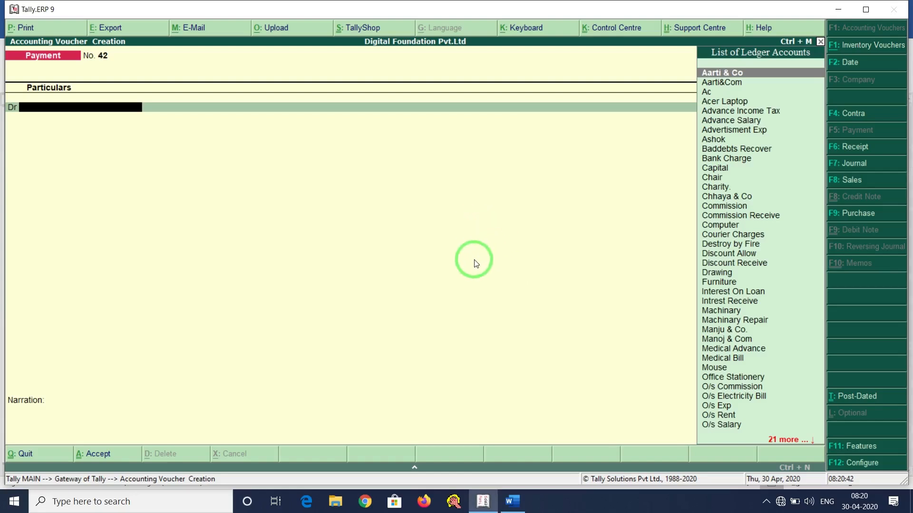
key(alt+c)
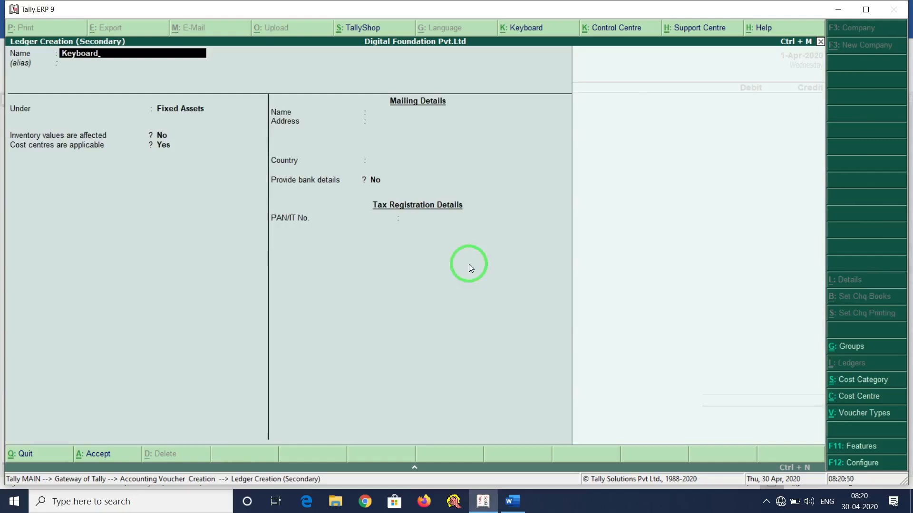
key(Return)
key(Return)
key(Return)
key(Return)
key(Return)
key(Return)
key(Return)
key(Return)
key(Return)
key(Return)
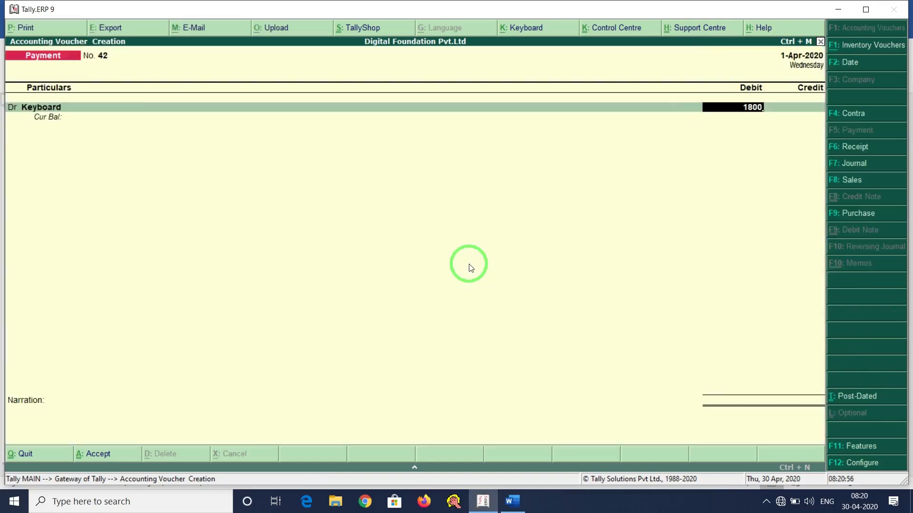
key(alt+Tab)
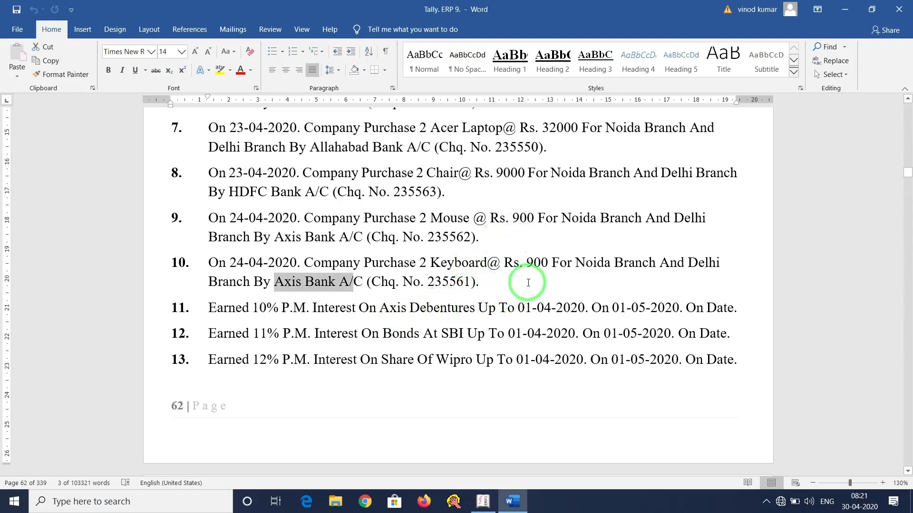
key(alt+Tab)
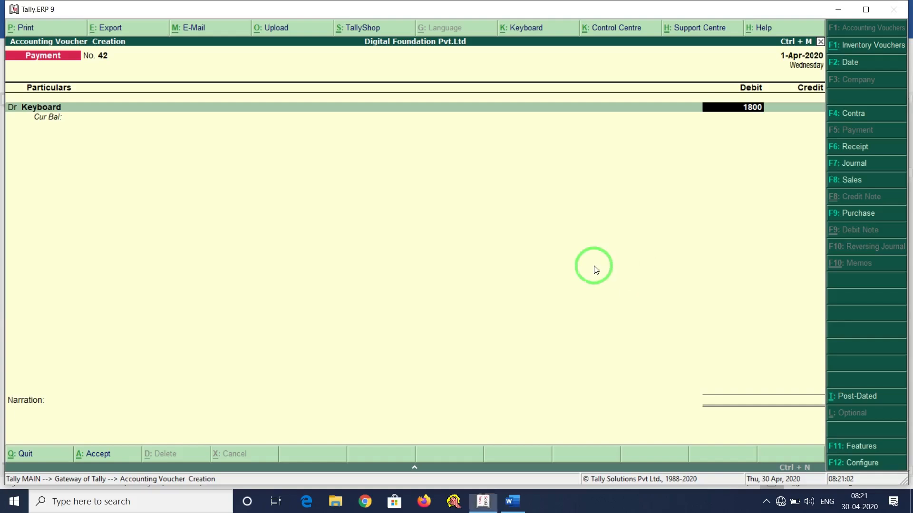
Allocate Keyboard's 1,800 debit as 900 to the Noida and 900 to the Delhi cost centres.
key(Return)
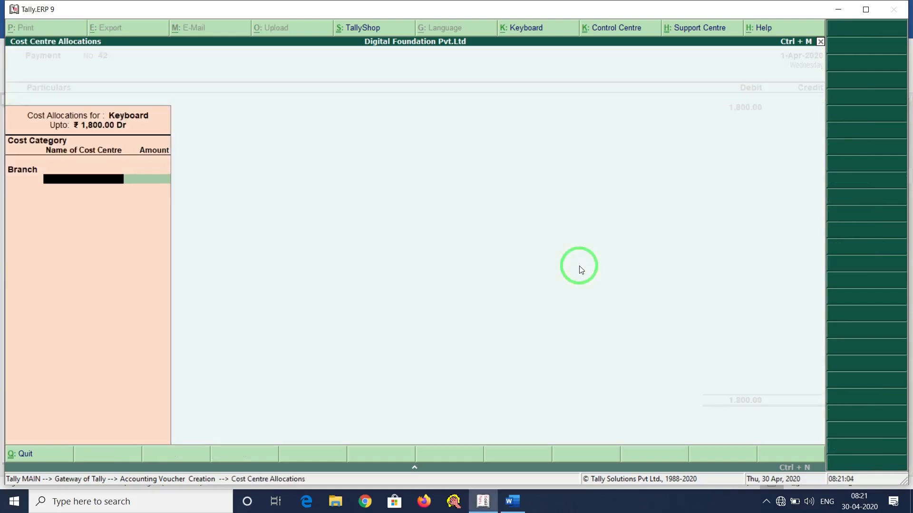
text(N)
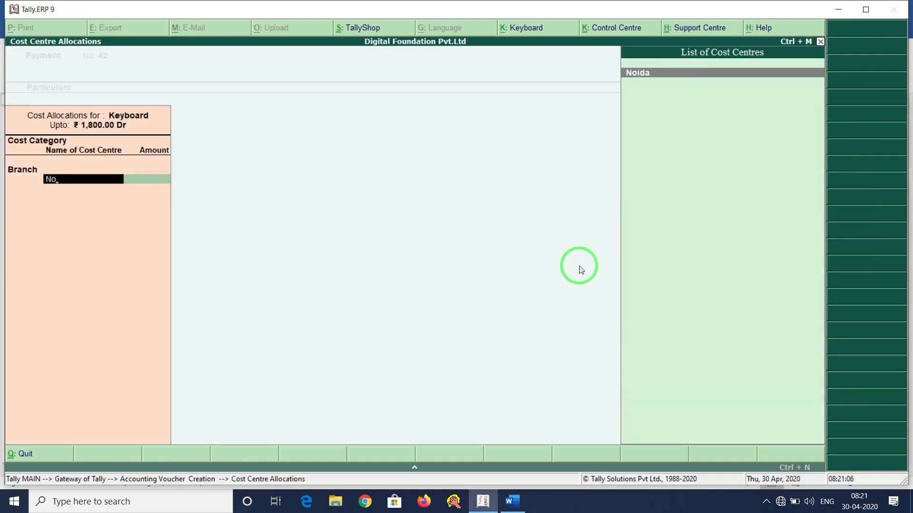
text(o)
key(Return)
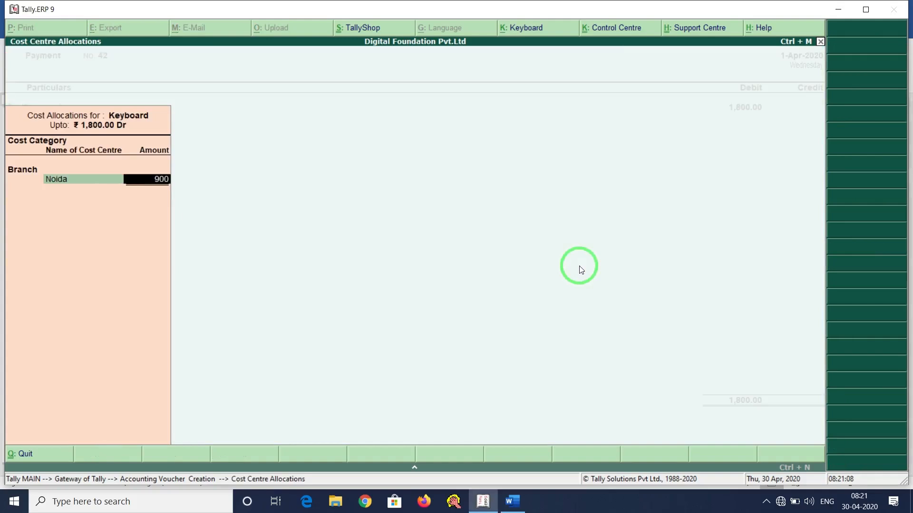
key(Return)
text(De)
key(Return)
key(Return)
key(Return)
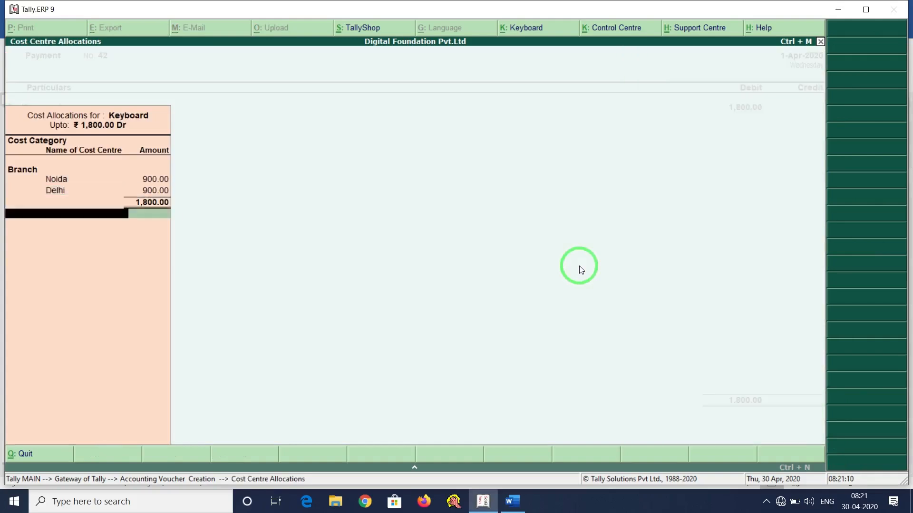
Credit Axis Bank 1,800 by cheque, accept the cheque number, and save voucher 42.
key(alt+Tab)
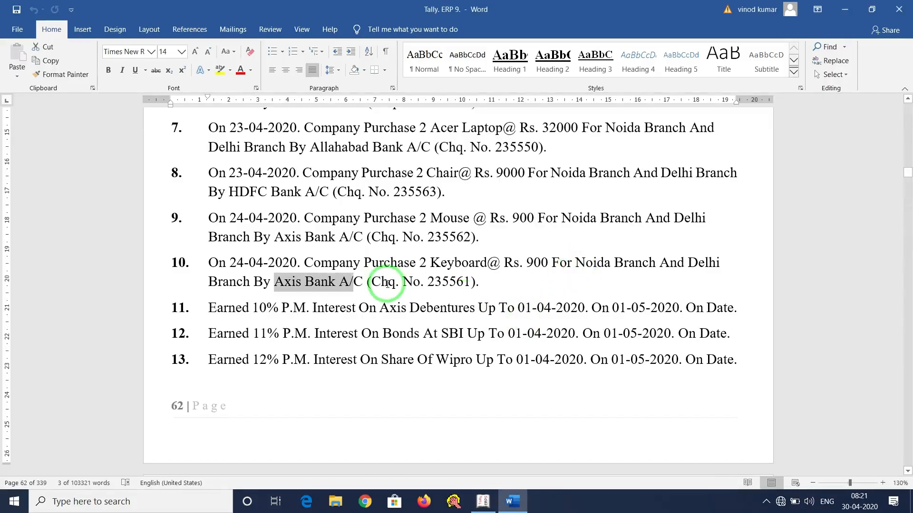
key(alt+Tab)
text(Ax)
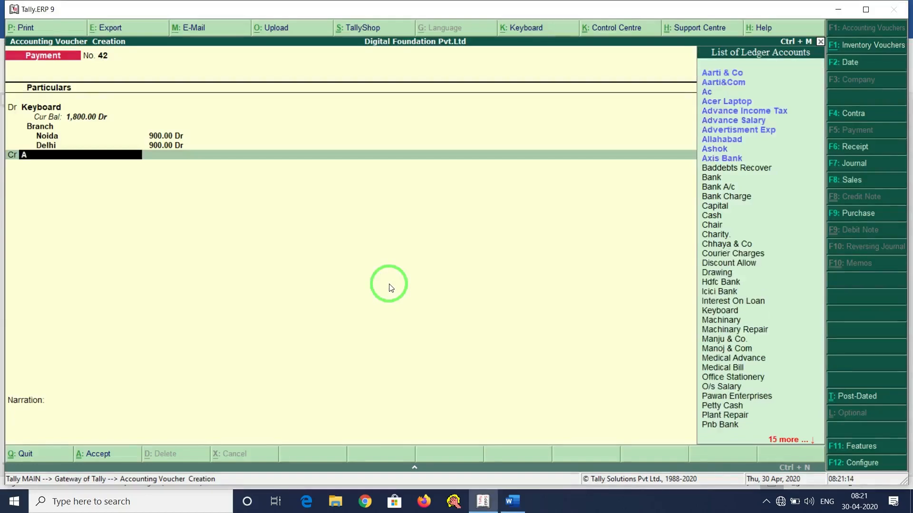
key(Return)
key(Return)
key(Return)
key(Return)
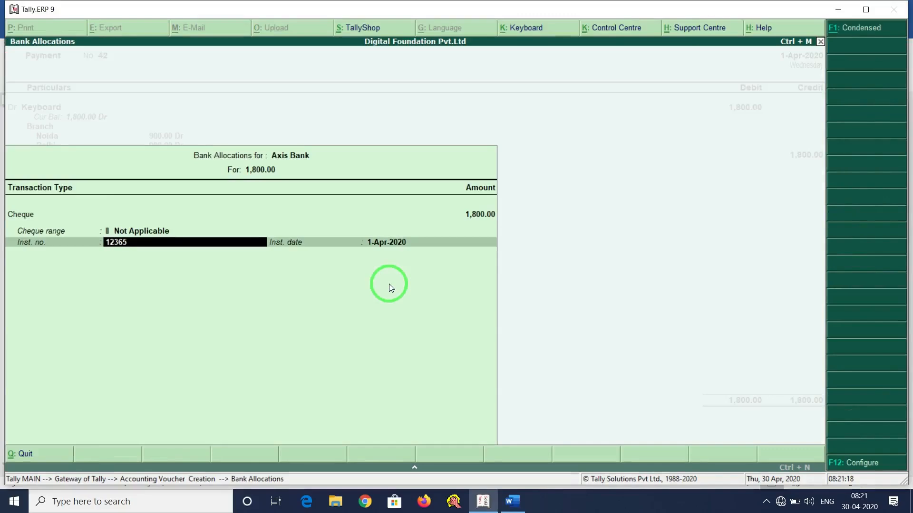
key(Return)
key(Return)
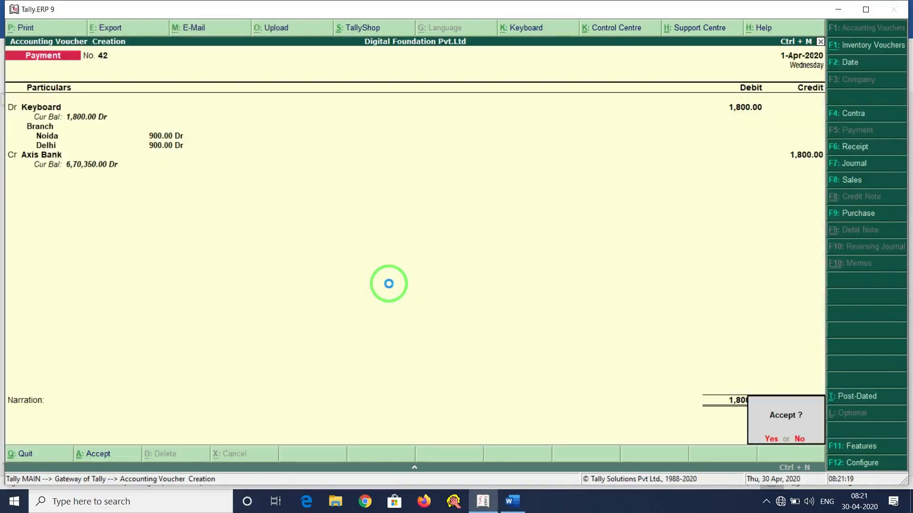
key(Return)
key(alt+Tab)
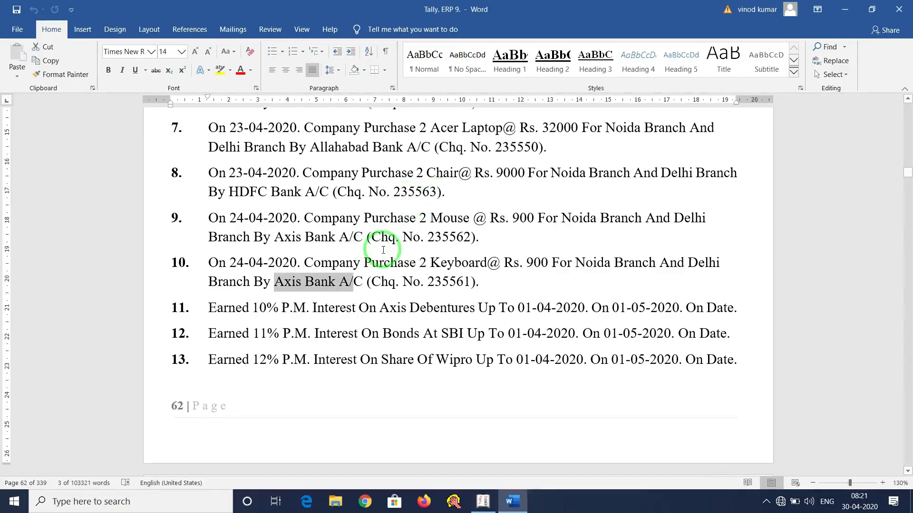
scroll(383, 249, up, 2)
scroll(383, 250, up, 12)
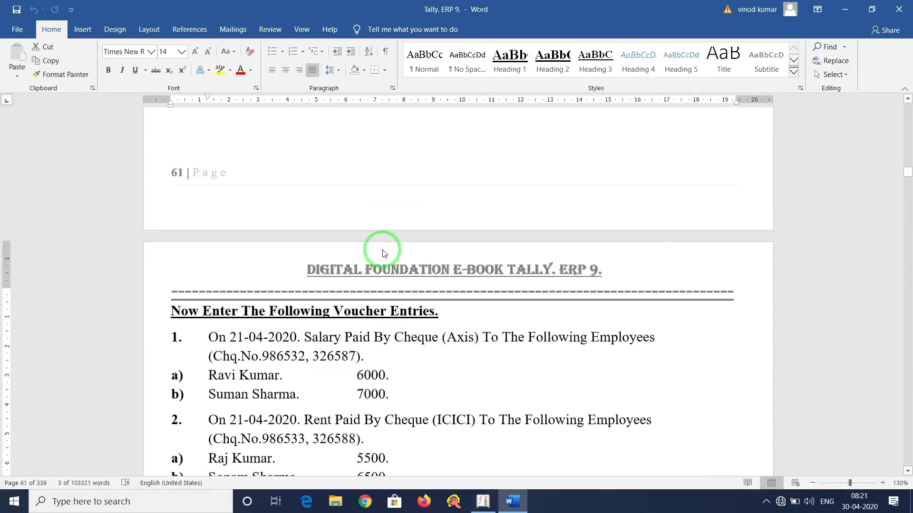
scroll(383, 250, down, 5)
scroll(383, 250, up, 15)
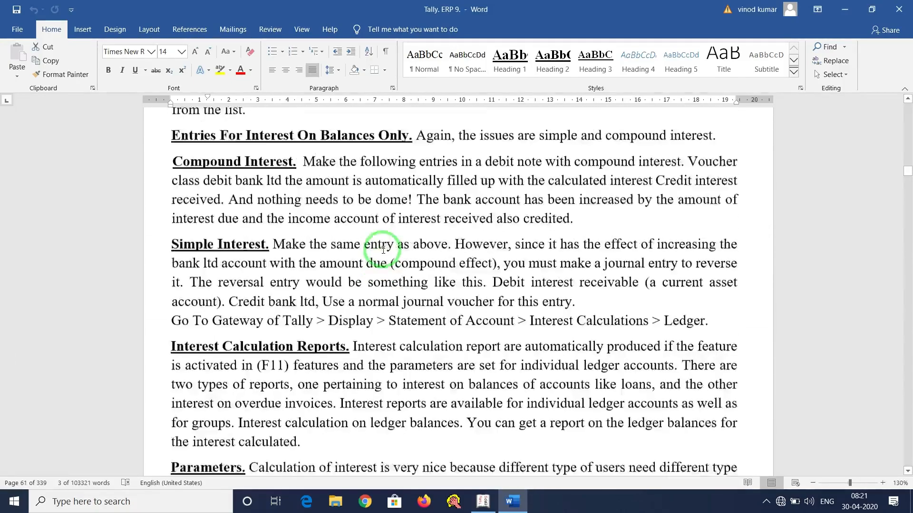
scroll(383, 250, up, 20)
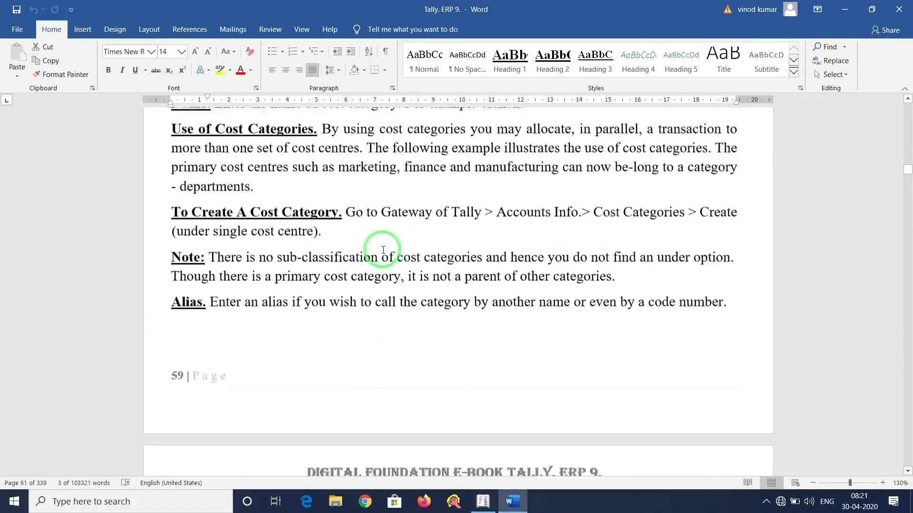
scroll(384, 250, up, 20)
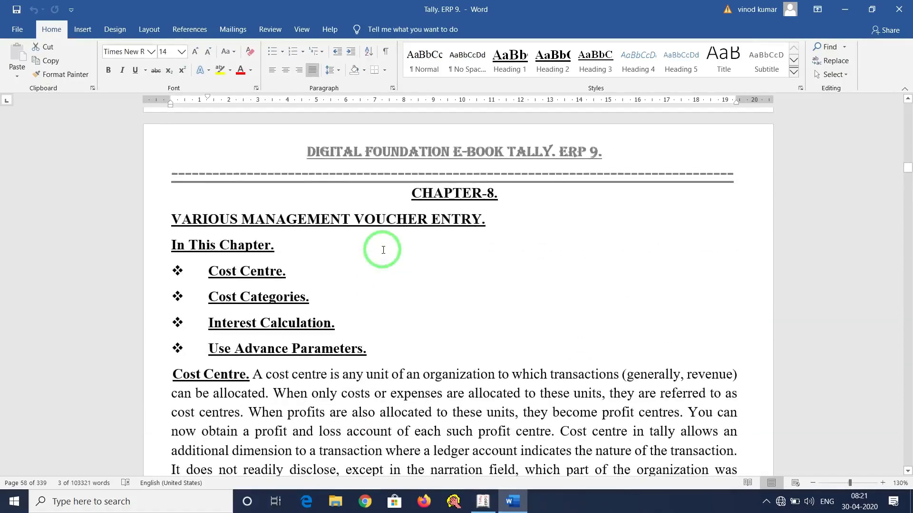
scroll(383, 250, down, 6)
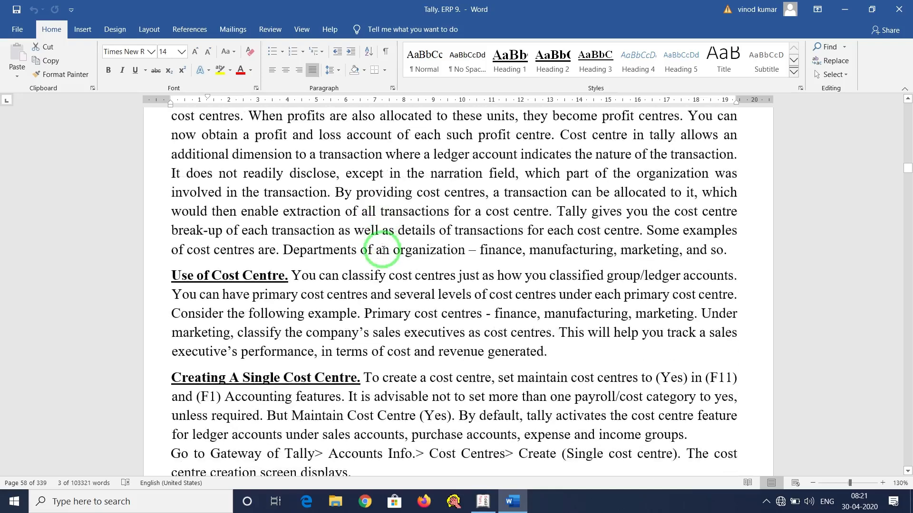
scroll(383, 249, up, 4)
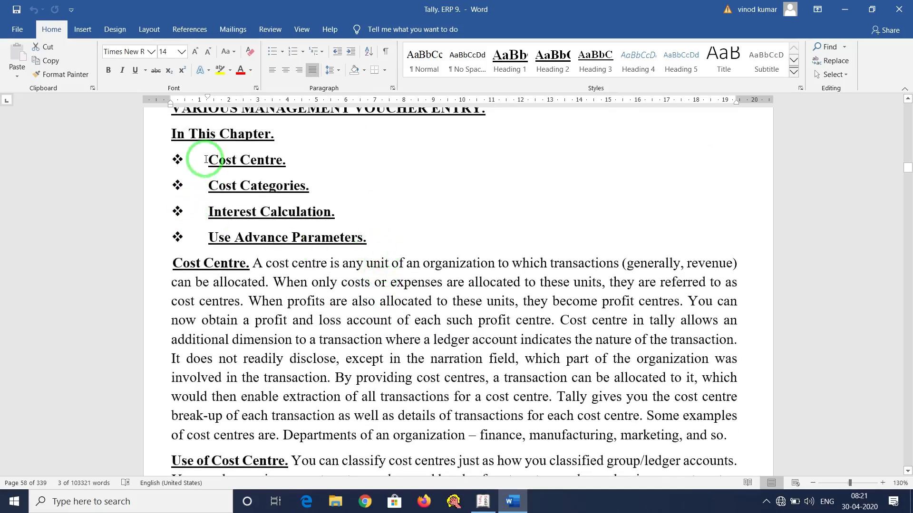
drag(348, 162, 359, 189)
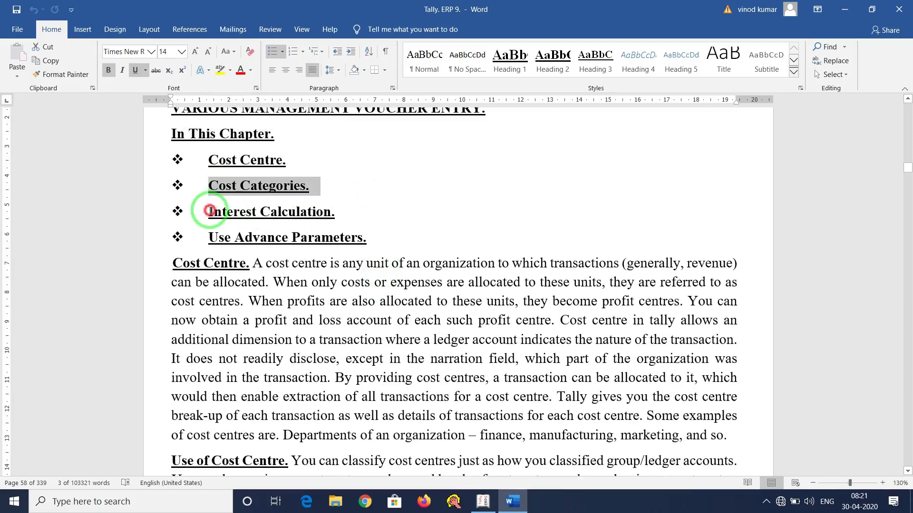
drag(365, 214, 365, 214)
scroll(477, 378, down, 18)
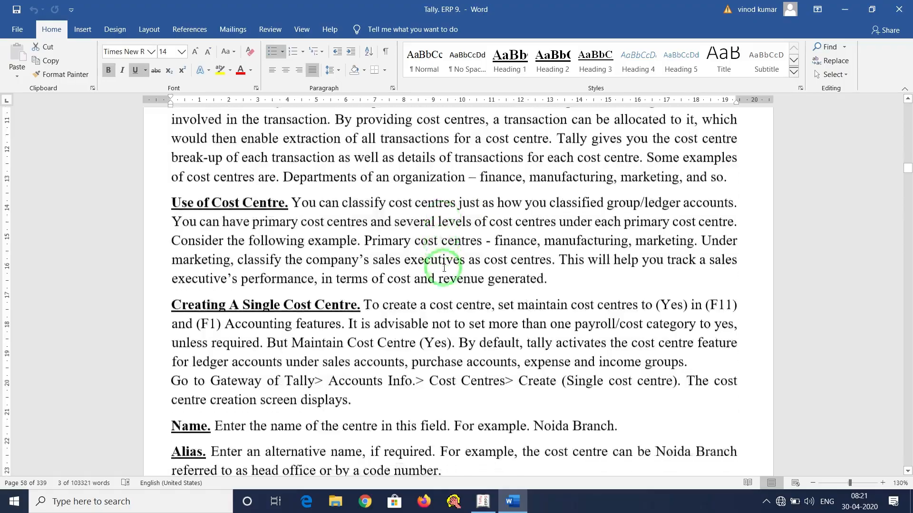
scroll(444, 269, down, 15)
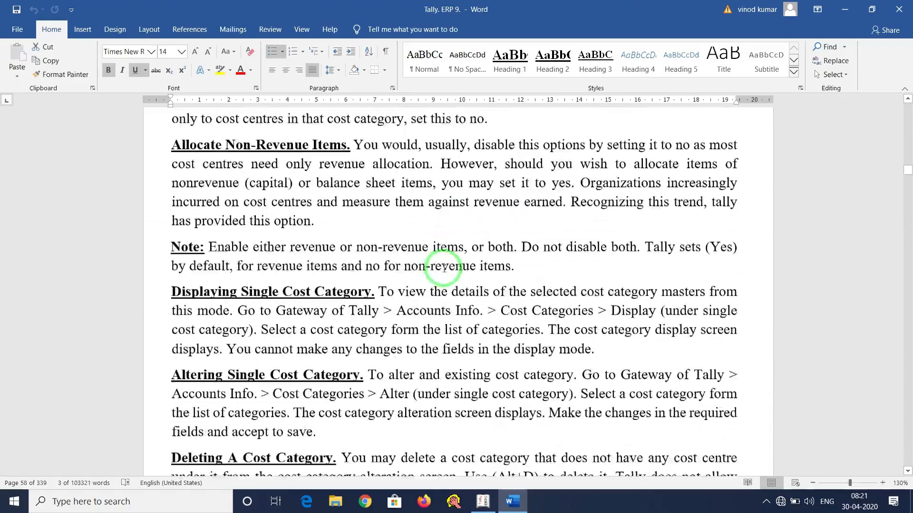
scroll(444, 269, down, 15)
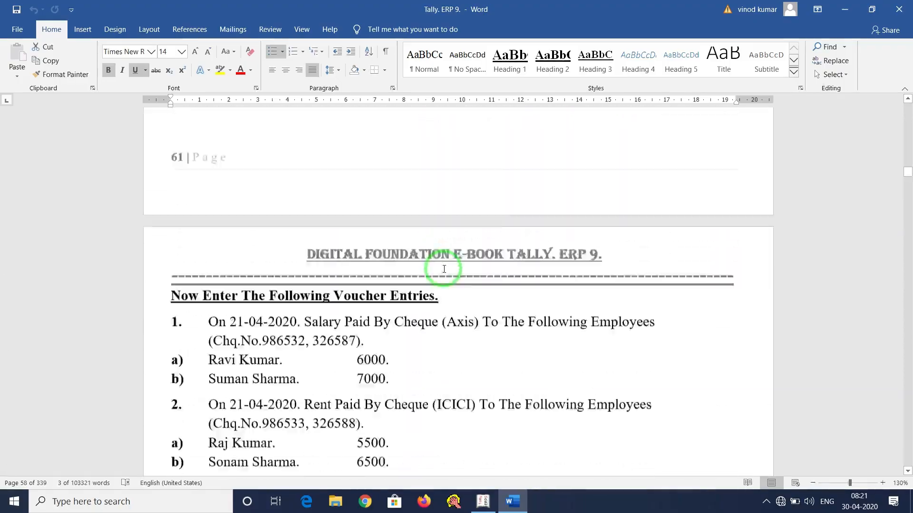
scroll(444, 270, up, 1)
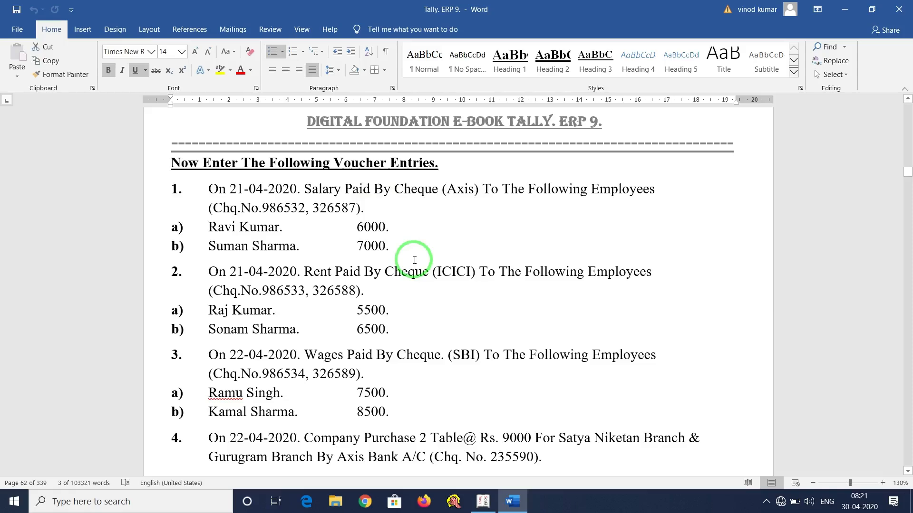
scroll(415, 260, down, 16)
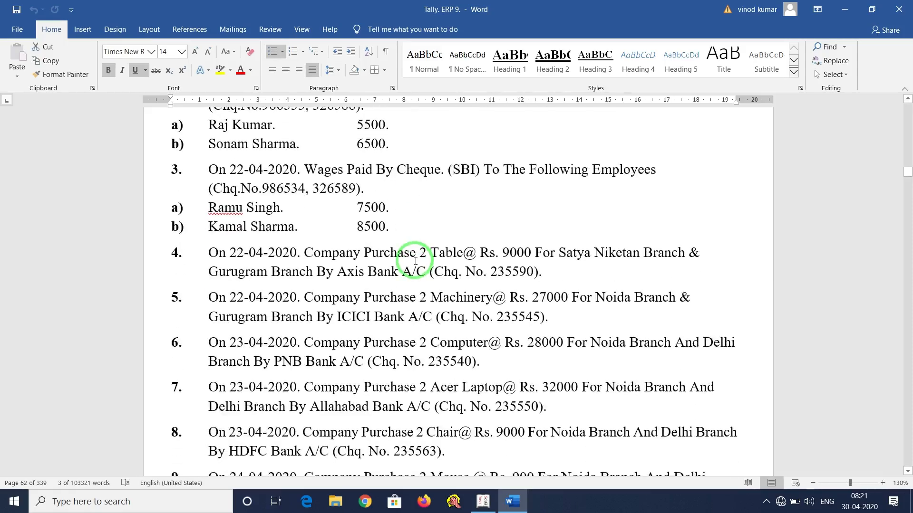
scroll(416, 263, down, 1)
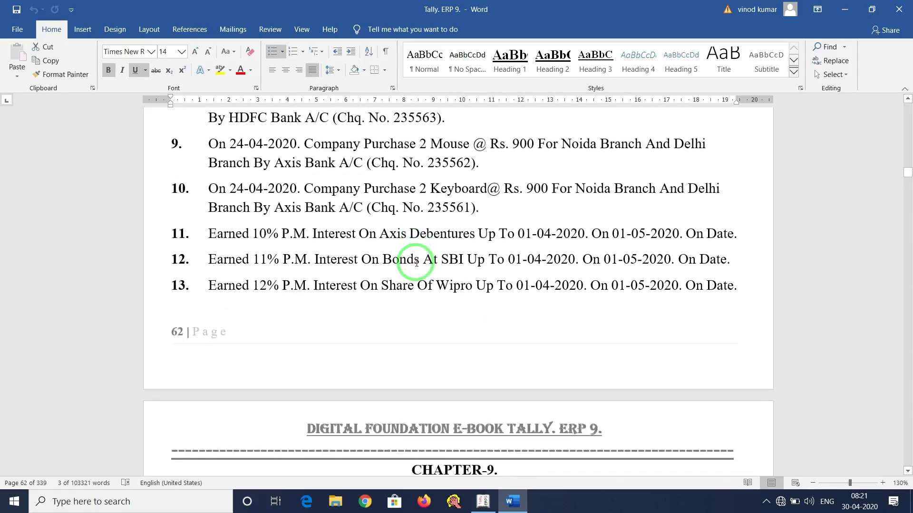
scroll(416, 263, up, 3)
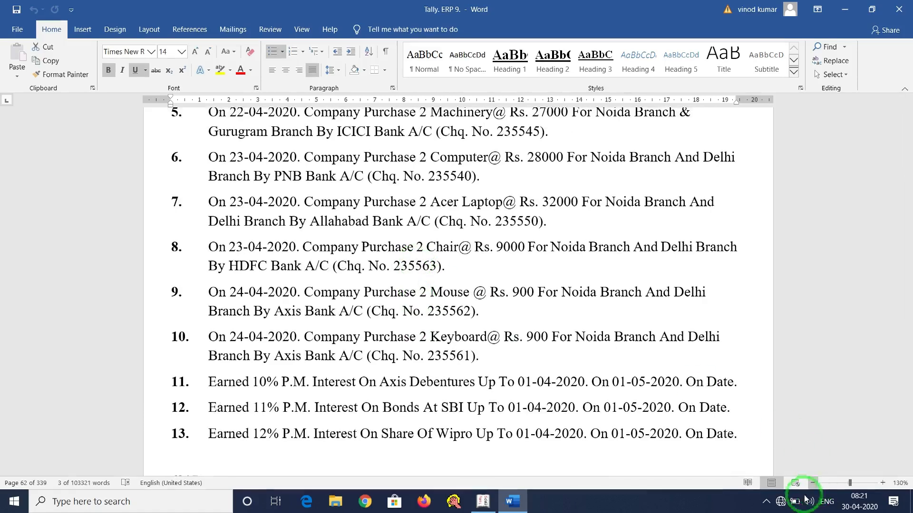
click(766, 502)
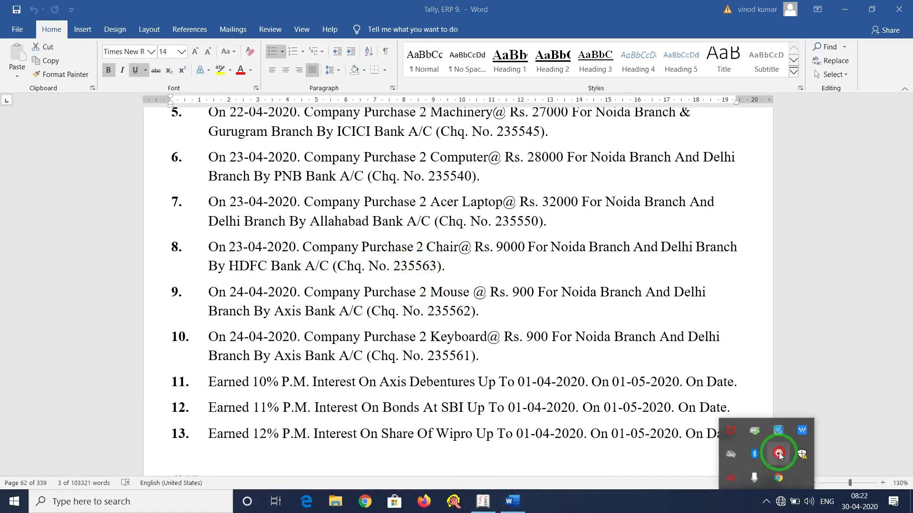